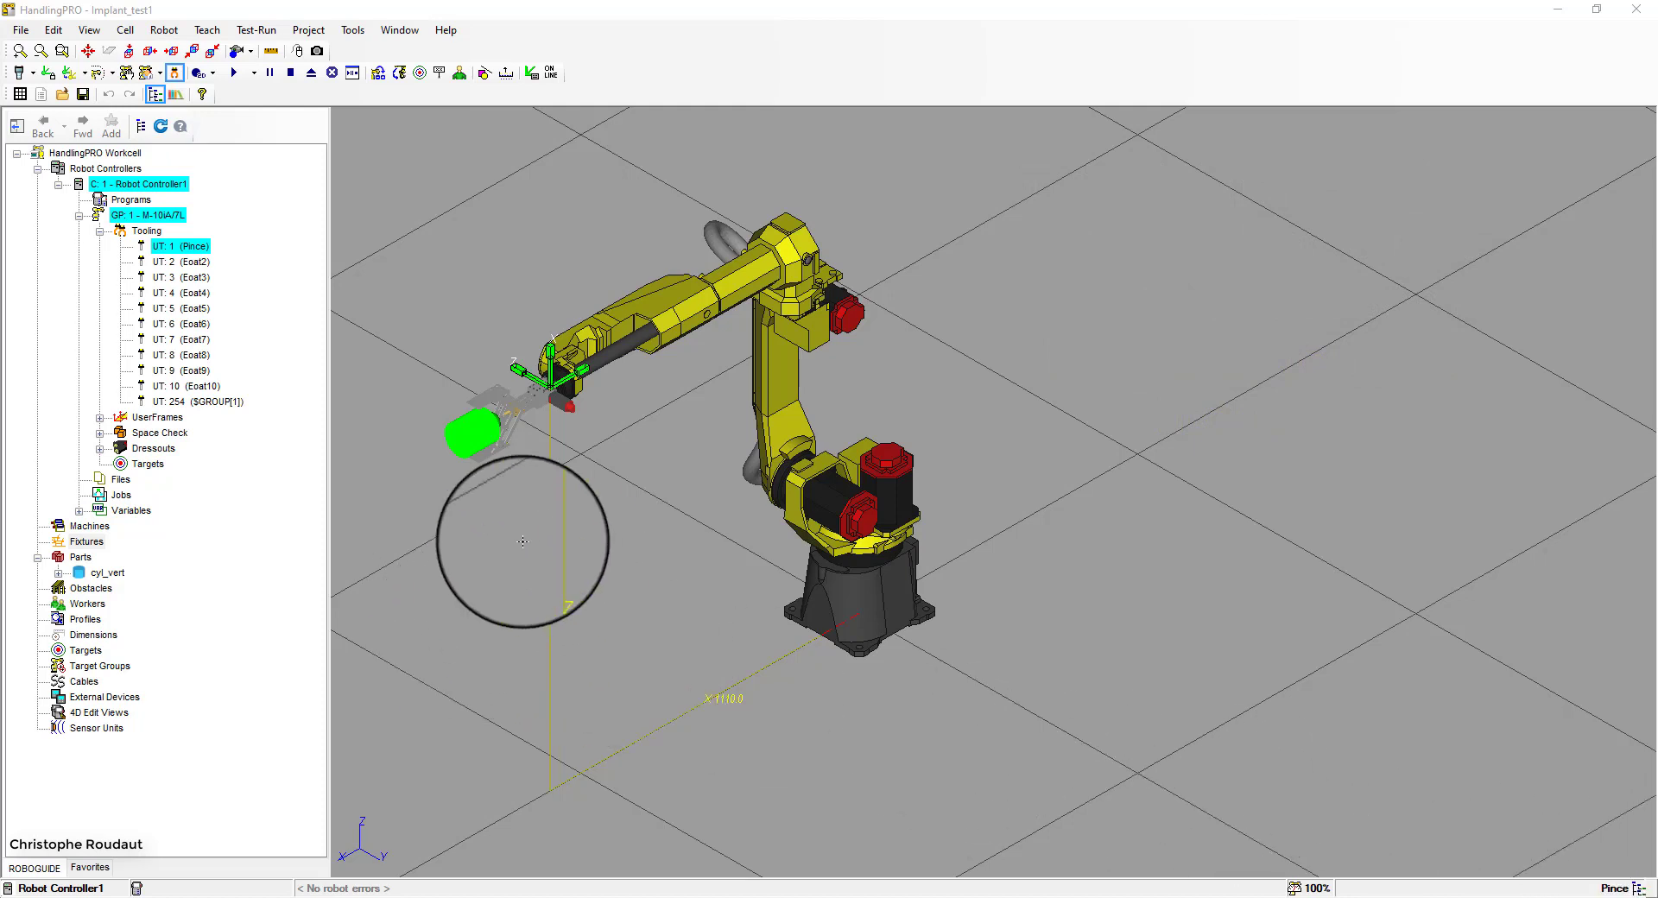
Add the Table21 fixture to the workcell from the CAD library's table folder and accept its default properties
{"action": "right_click", "coordinate": [88, 539]}
{"action": "mouse_move", "coordinate": [164, 516]}
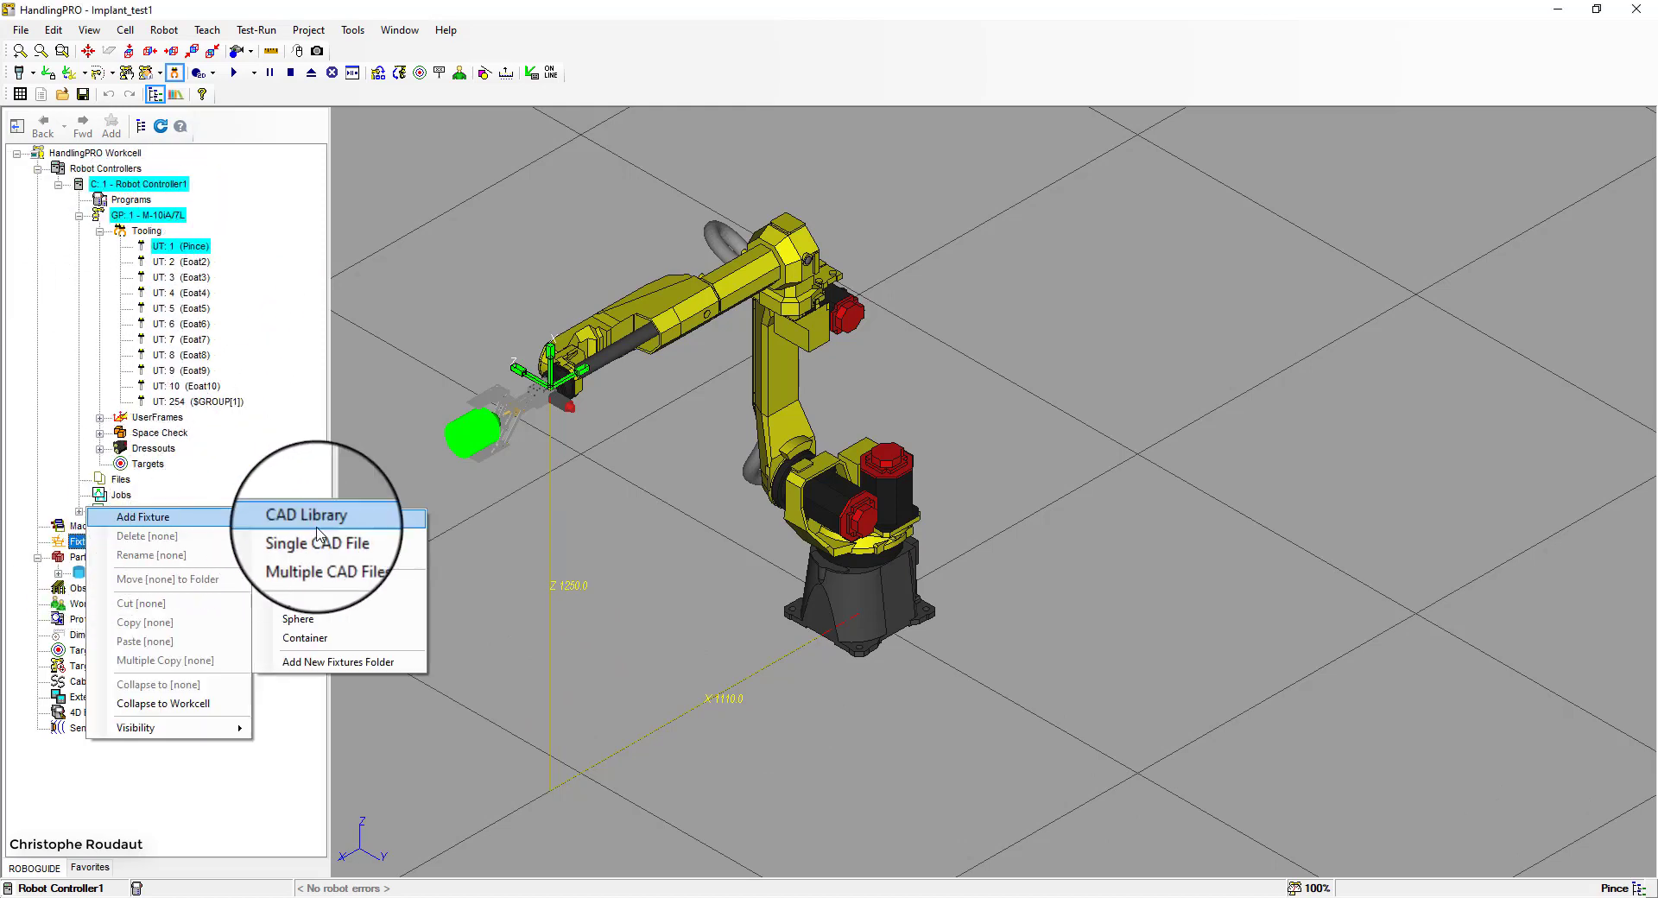
{"action": "left_click", "coordinate": [326, 523]}
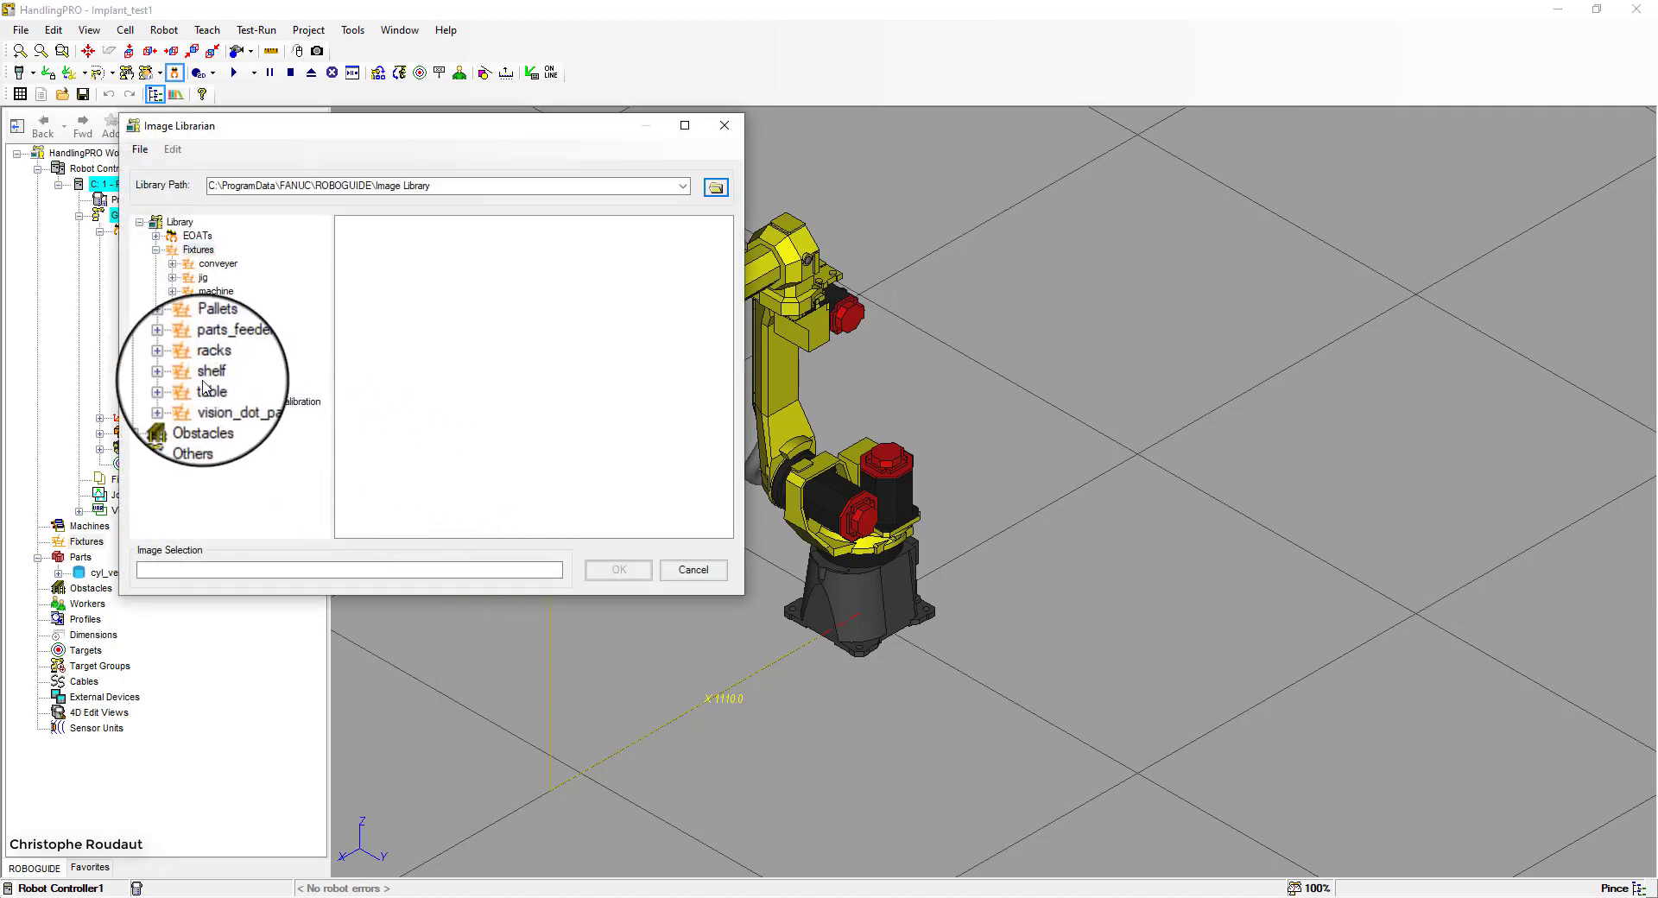
{"action": "left_click", "coordinate": [174, 388]}
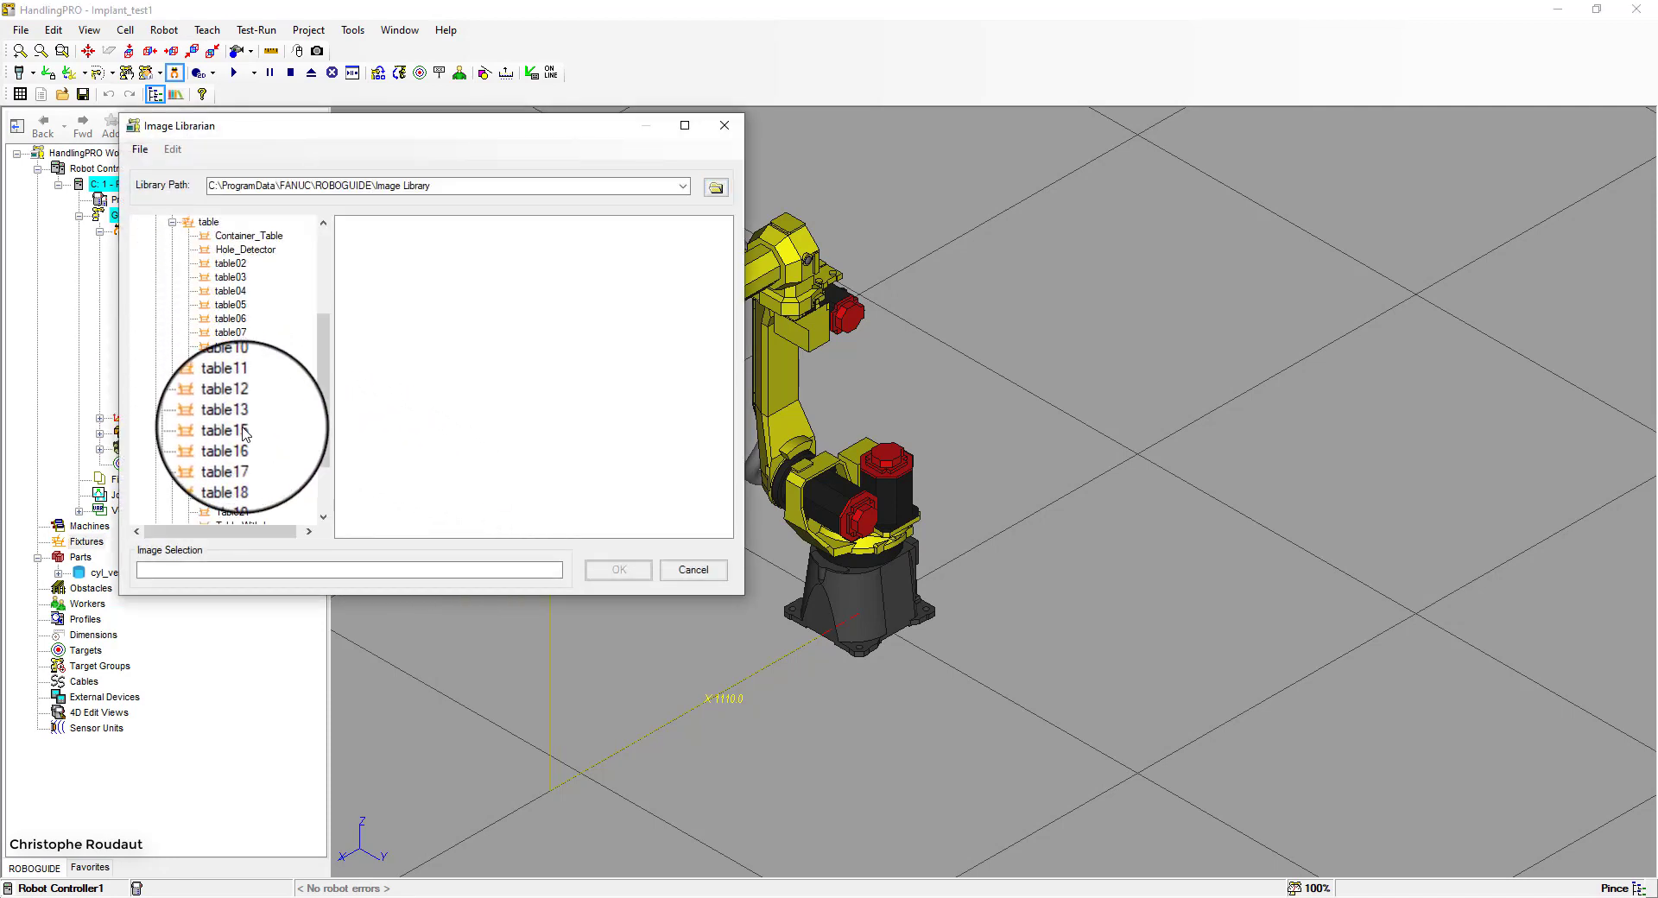
{"action": "left_click", "coordinate": [234, 513]}
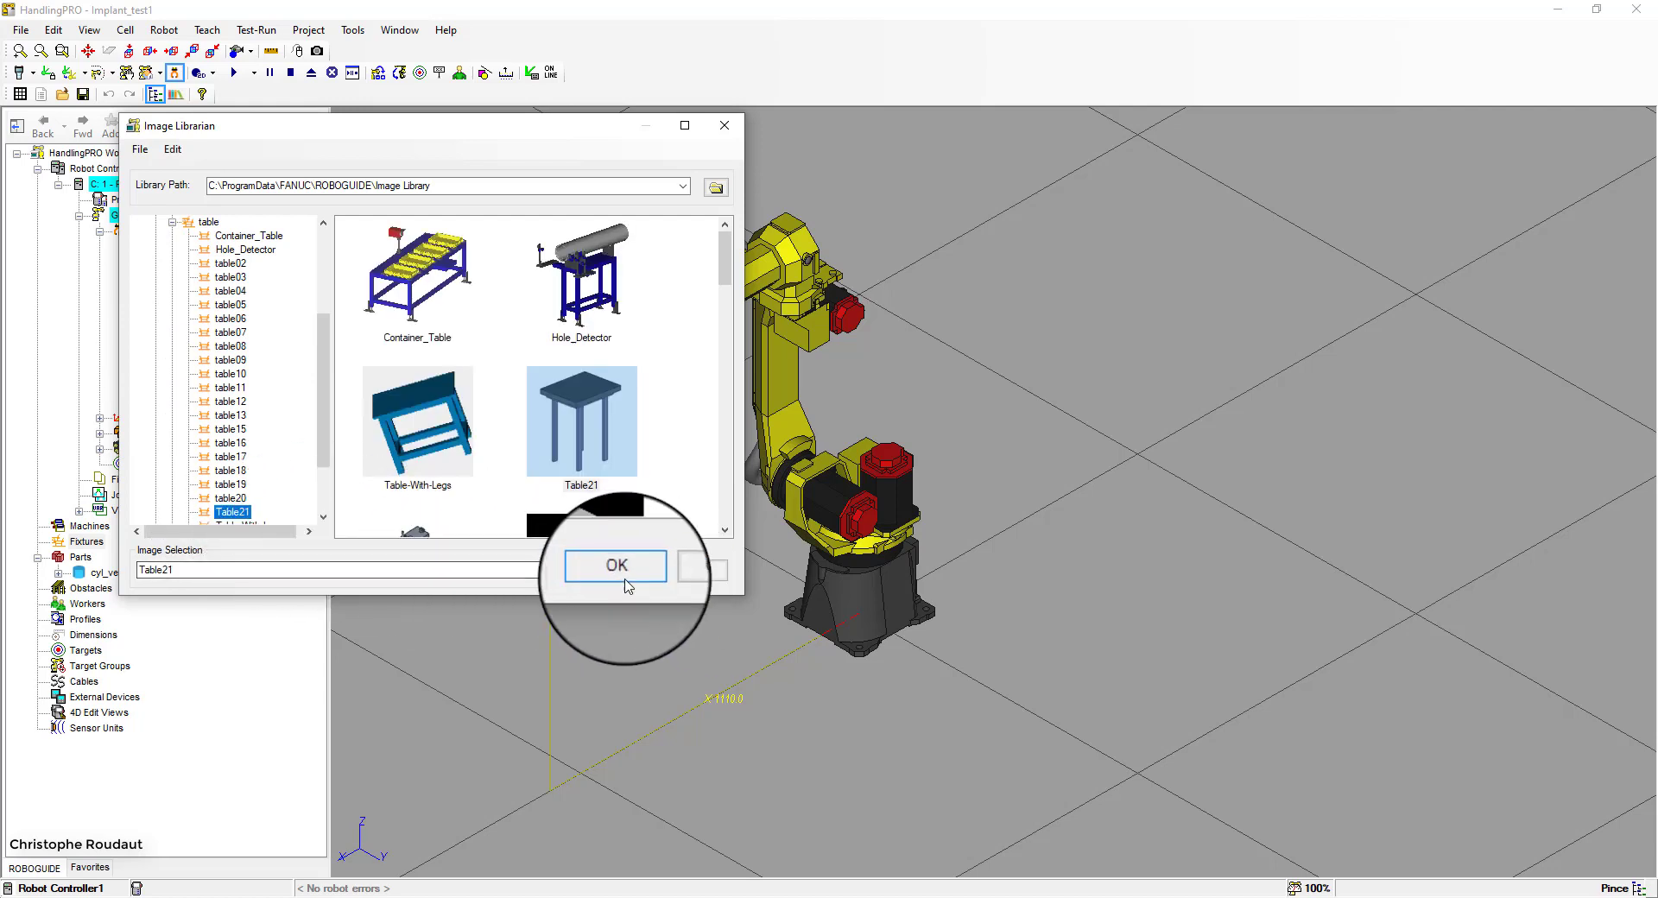
{"action": "left_click", "coordinate": [618, 571]}
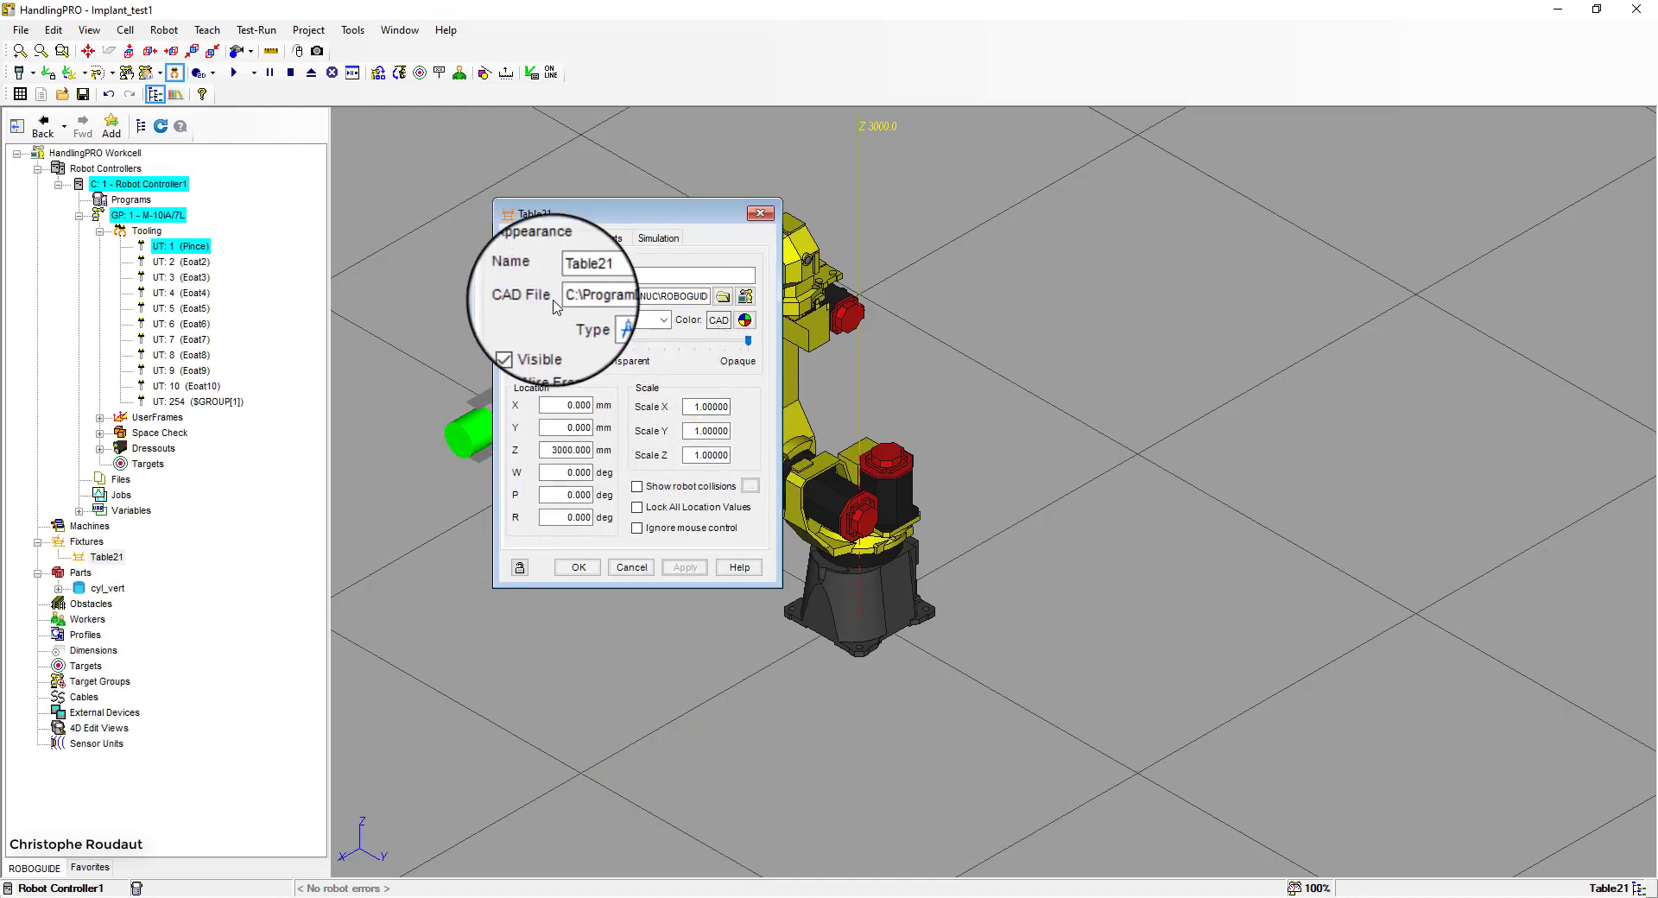
{"action": "left_click", "coordinate": [572, 473]}
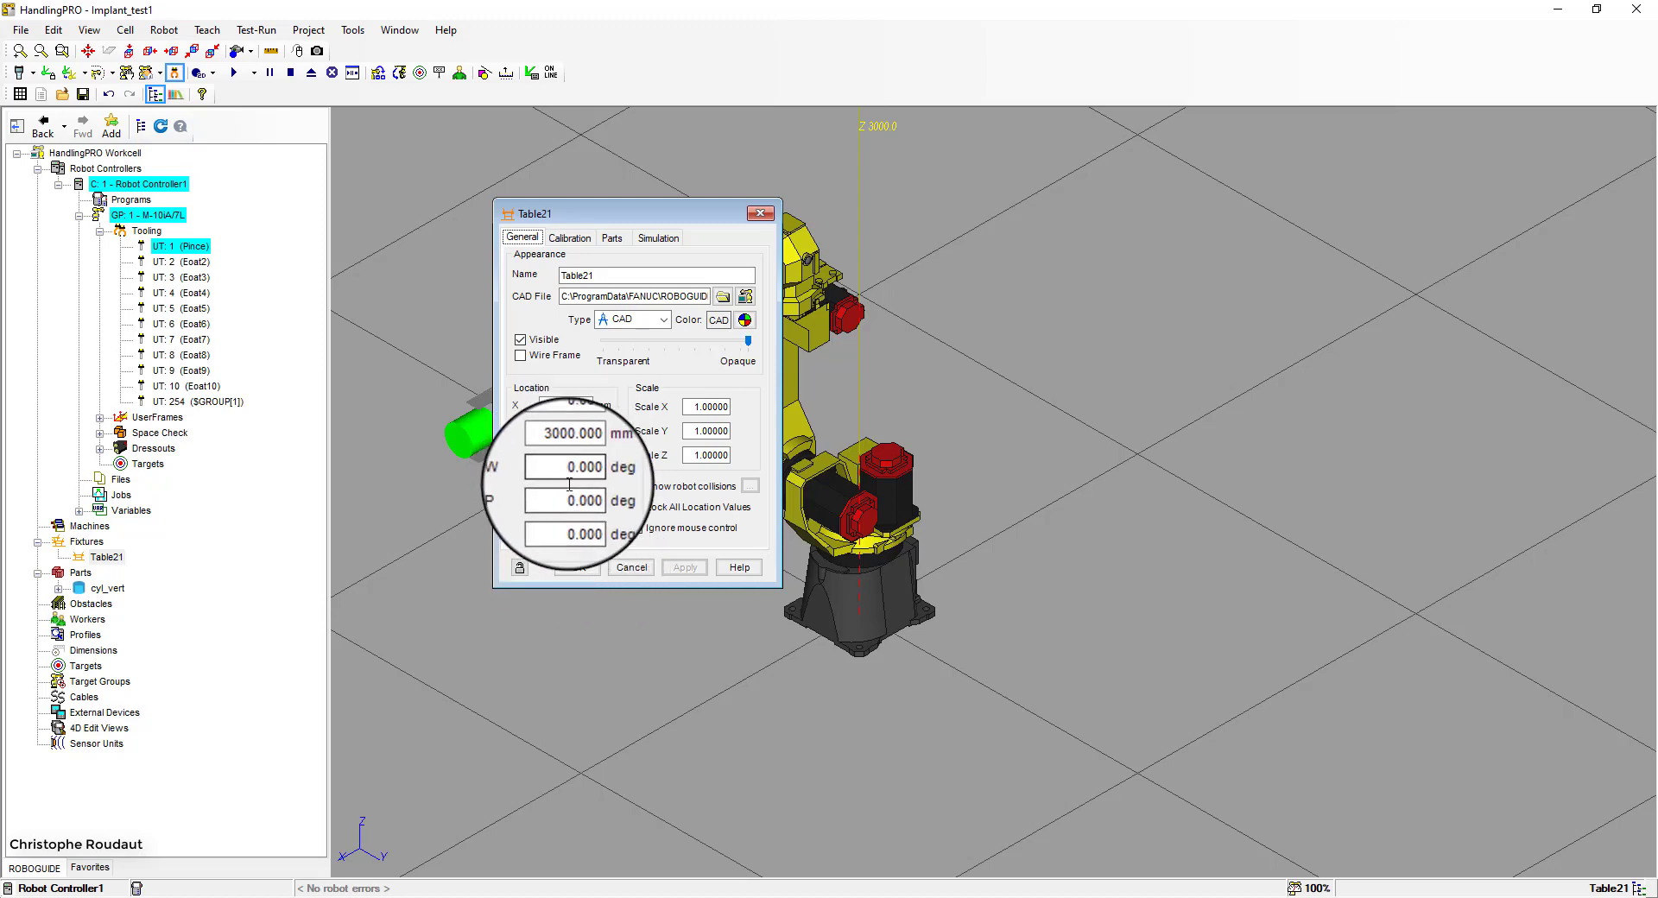
{"action": "left_click", "coordinate": [578, 568]}
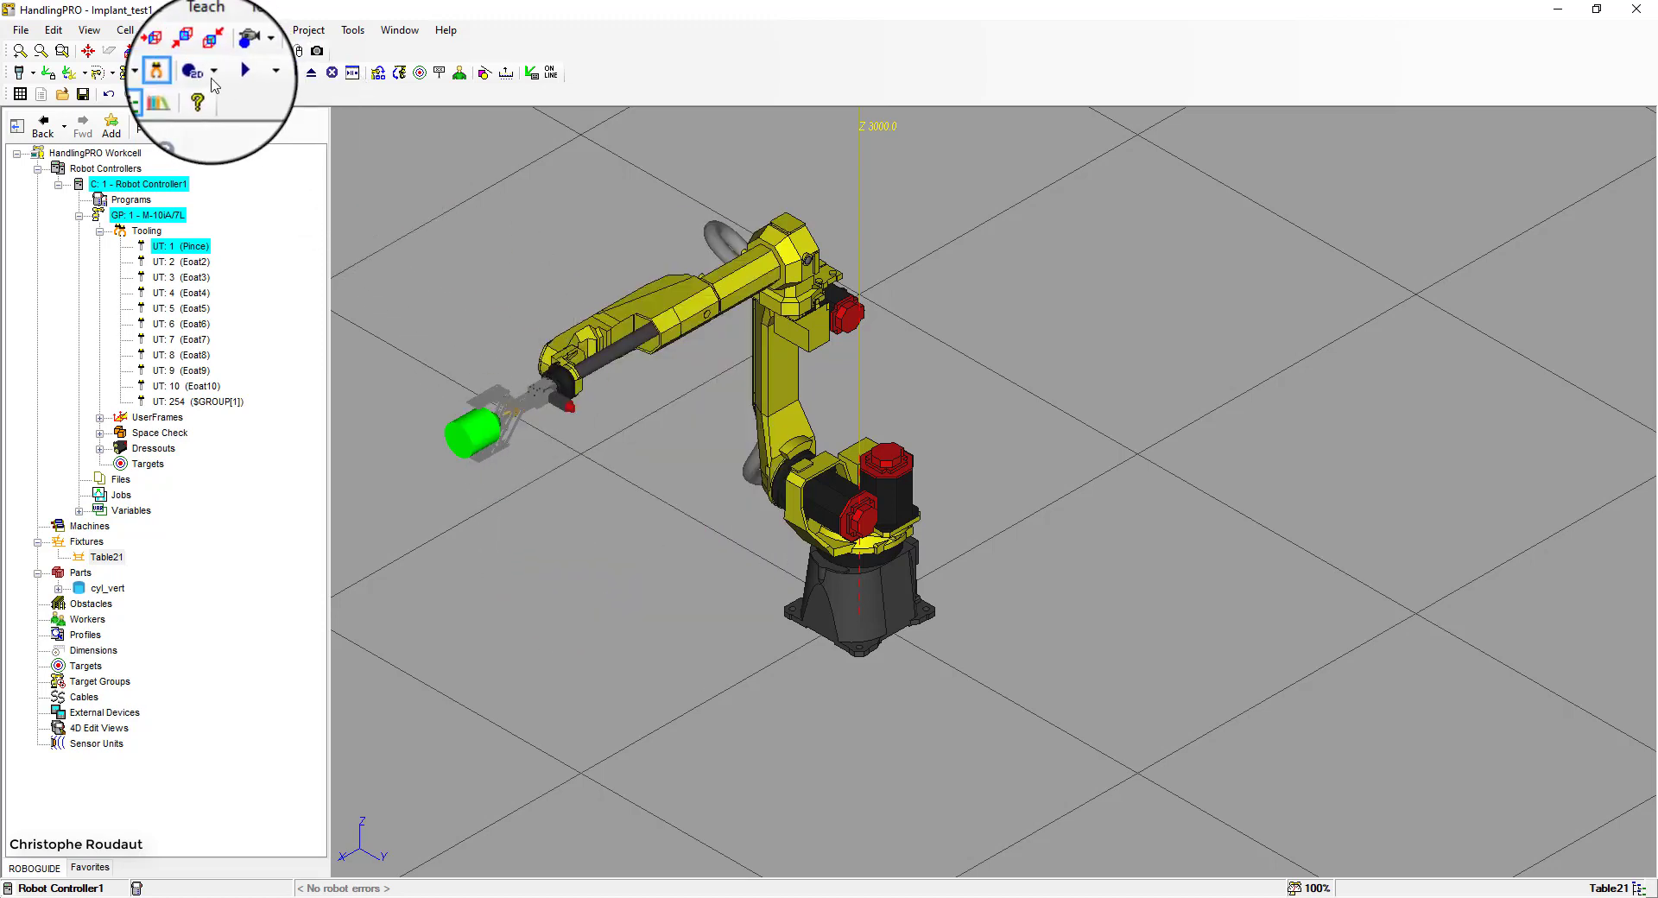
Move Table21 beside the robot to about X -750 mm, Y -503 mm, rotated 90 degrees about the vertical axis
{"action": "left_click", "coordinate": [129, 52]}
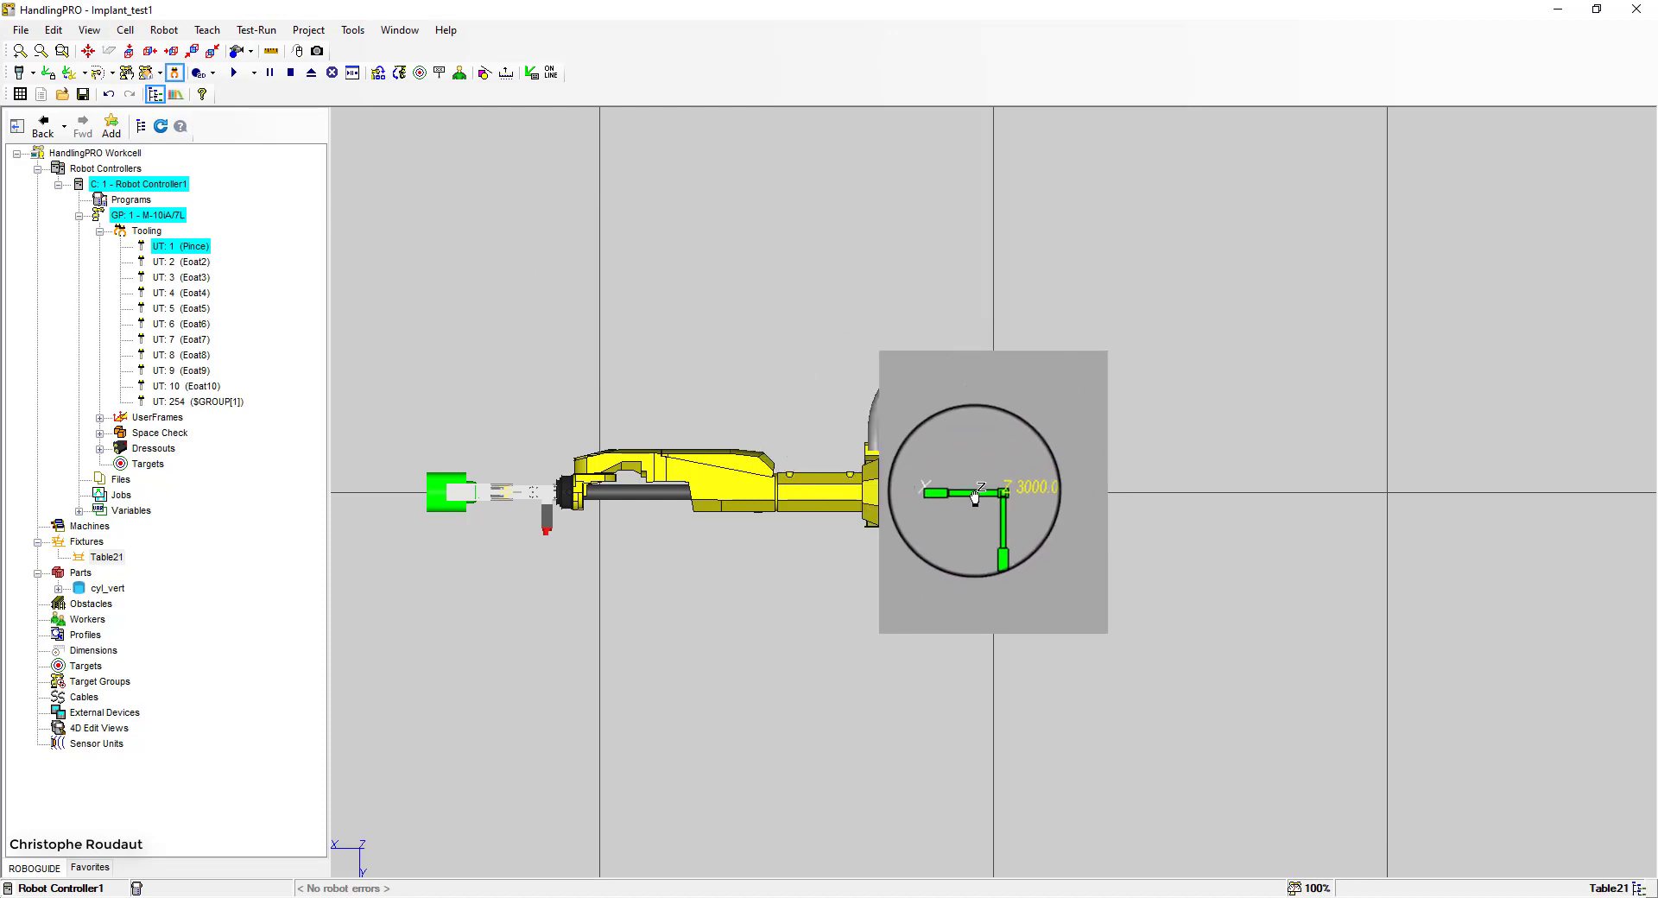
{"action": "left_click_drag", "start_coordinate": [990, 495], "coordinate": [1286, 322]}
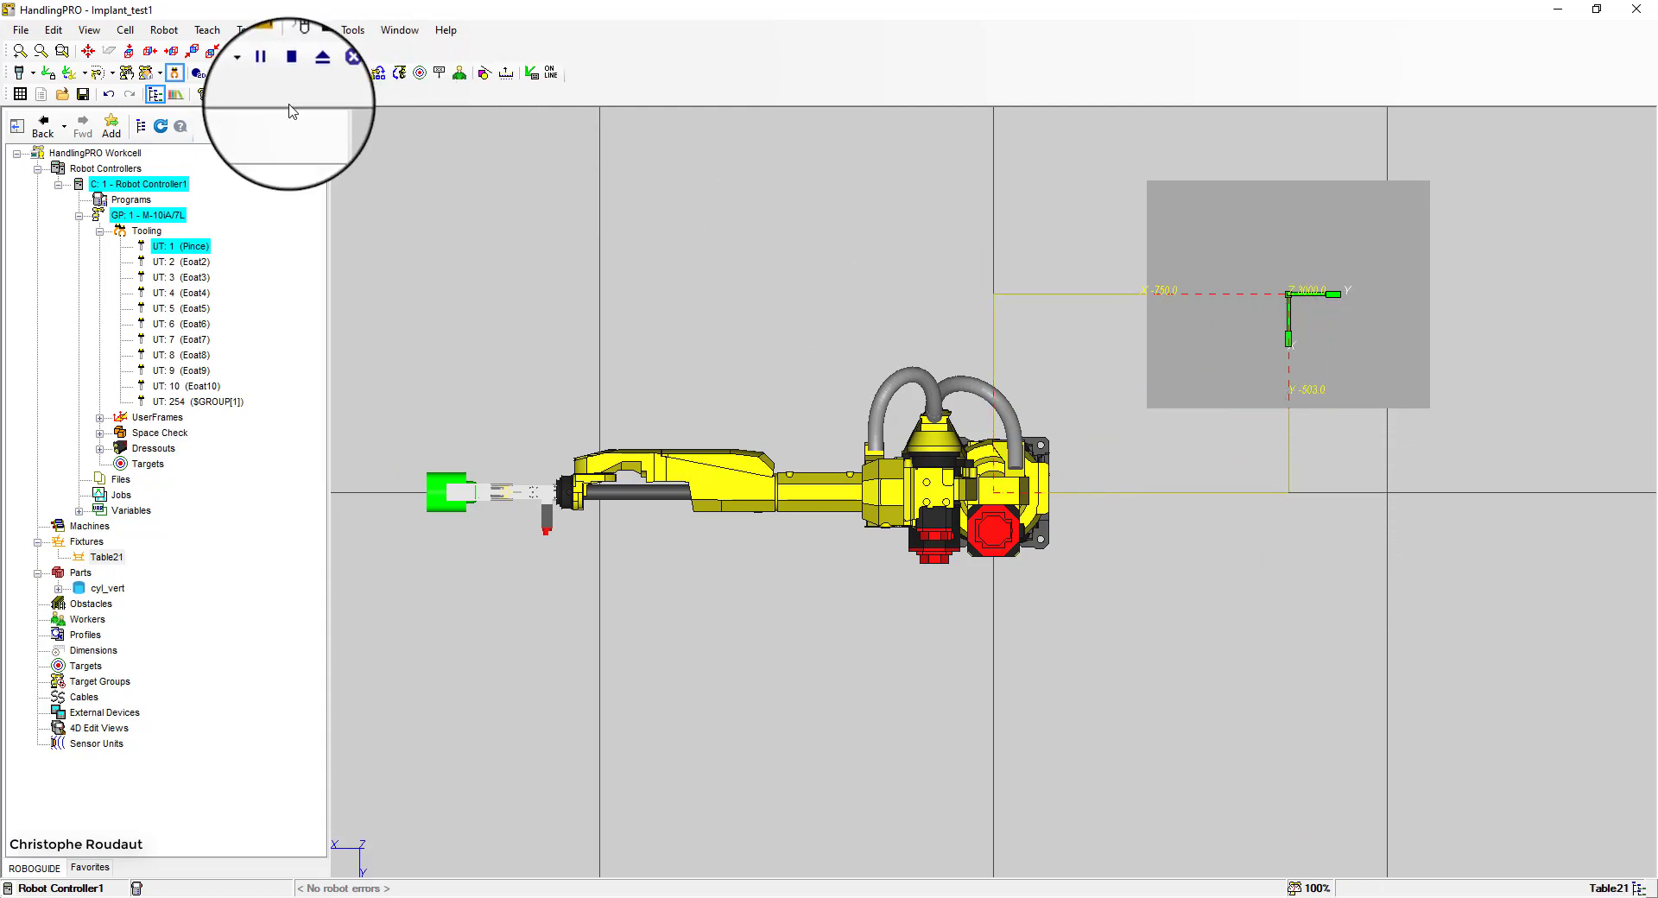
{"action": "right_click_drag", "start_coordinate": [1277, 526], "coordinate": [1247, 411]}
{"action": "scroll", "coordinate": [1247, 432], "scroll_direction": "down", "scroll_amount": 5}
{"action": "right_click_drag", "start_coordinate": [1200, 497], "coordinate": [1012, 372], "text": "ctrl"}
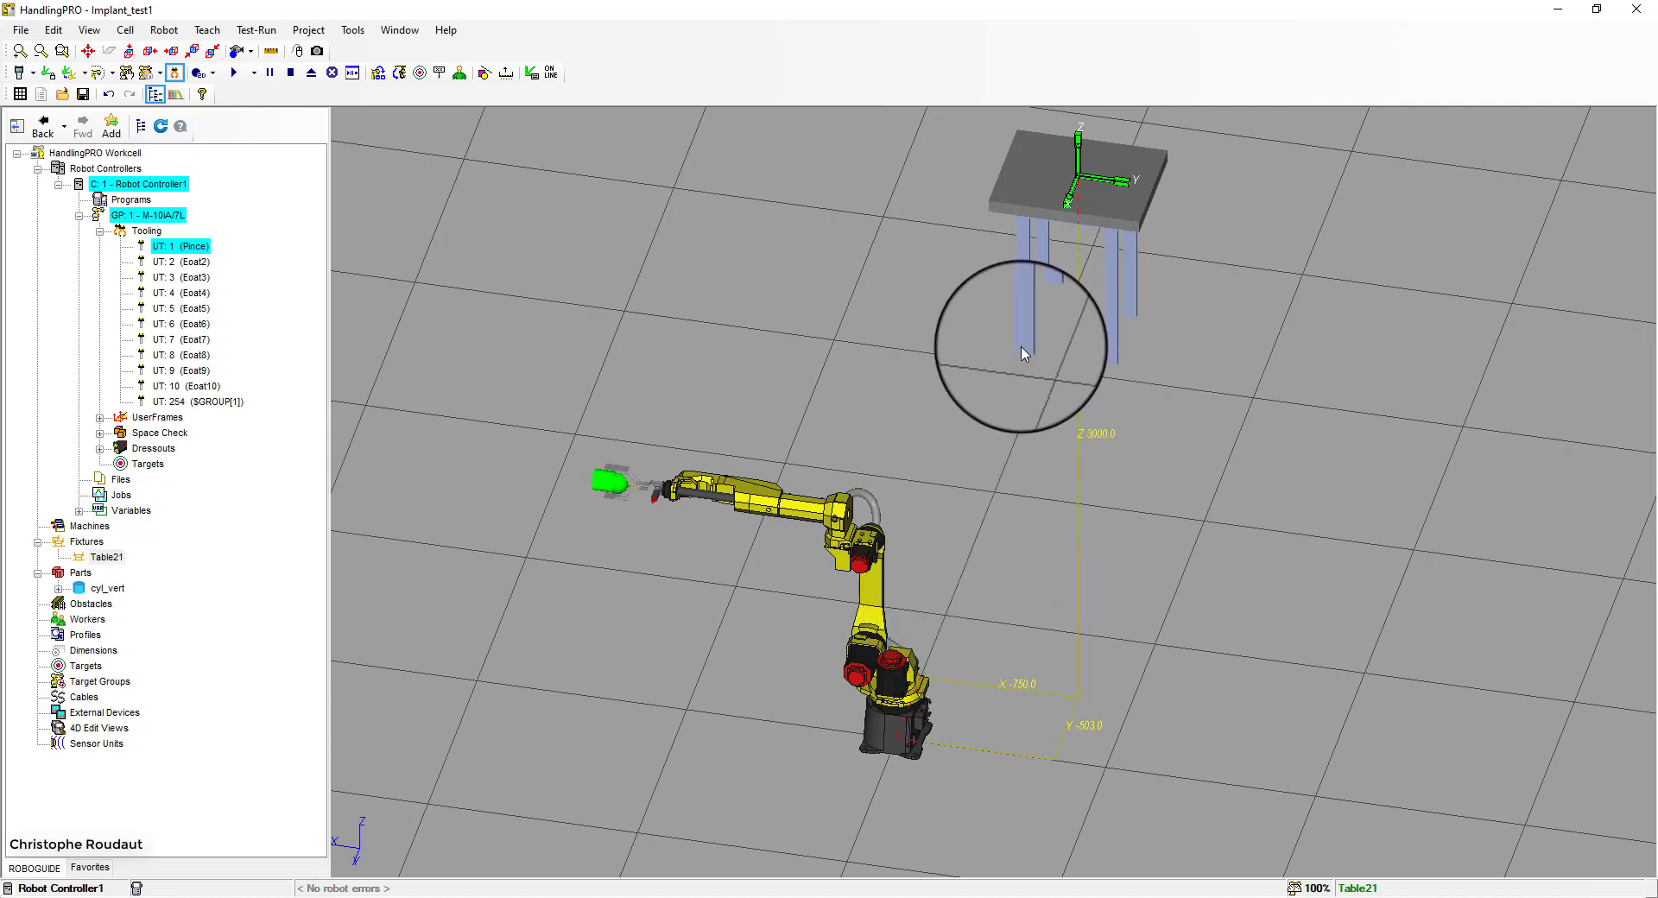
{"action": "double_click", "coordinate": [1038, 199]}
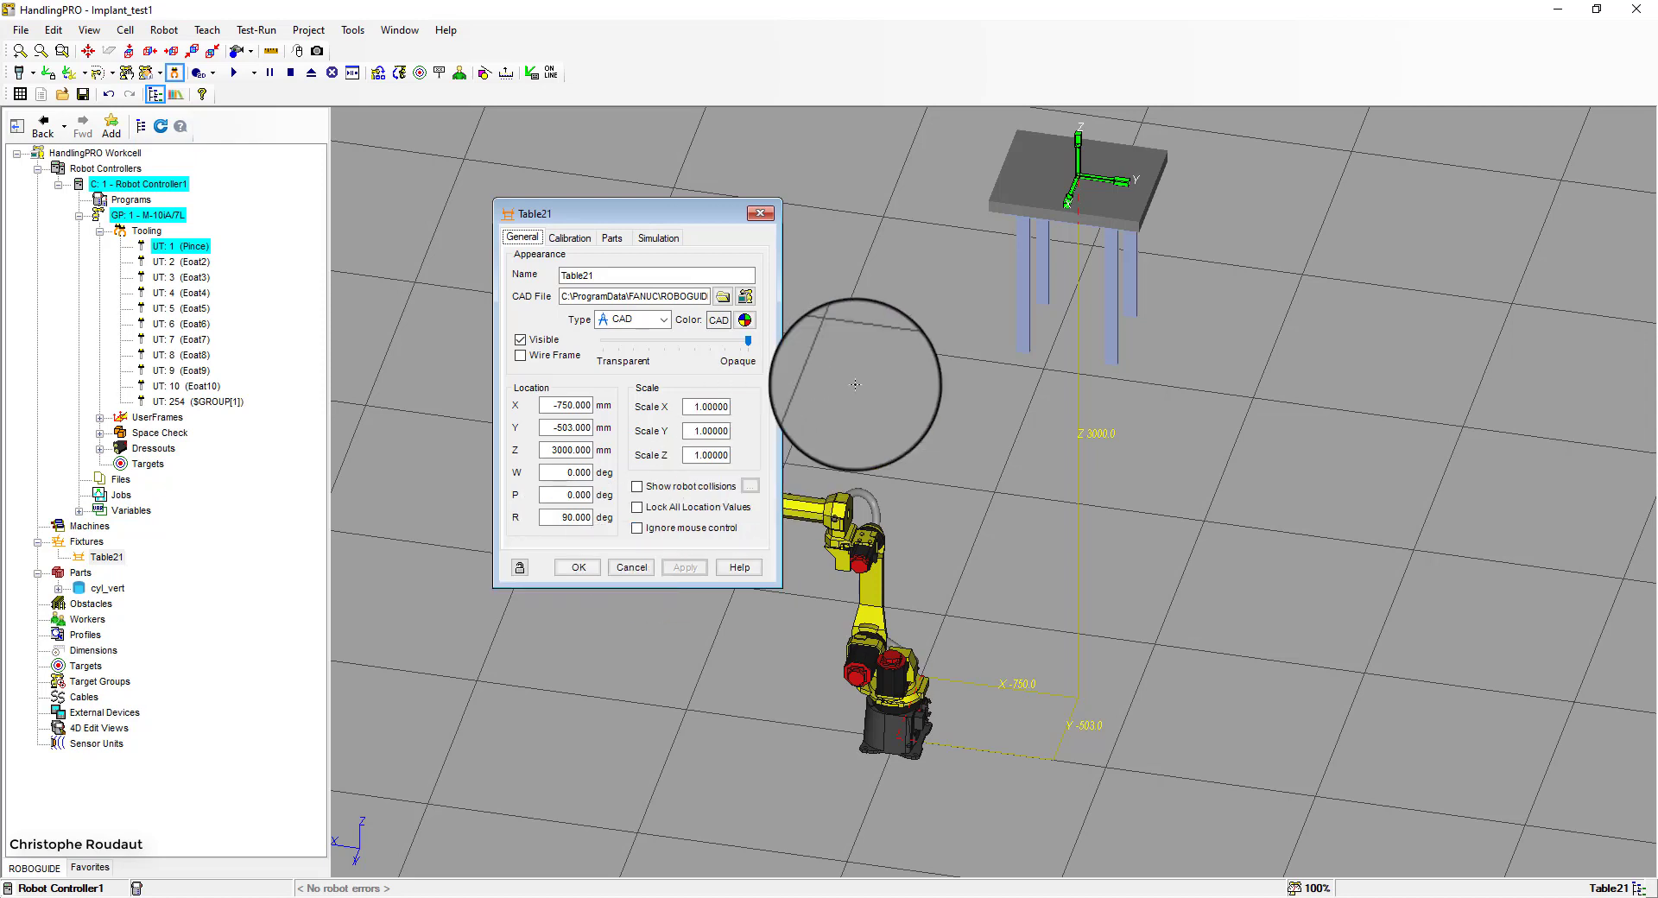
{"action": "left_click", "coordinate": [578, 567]}
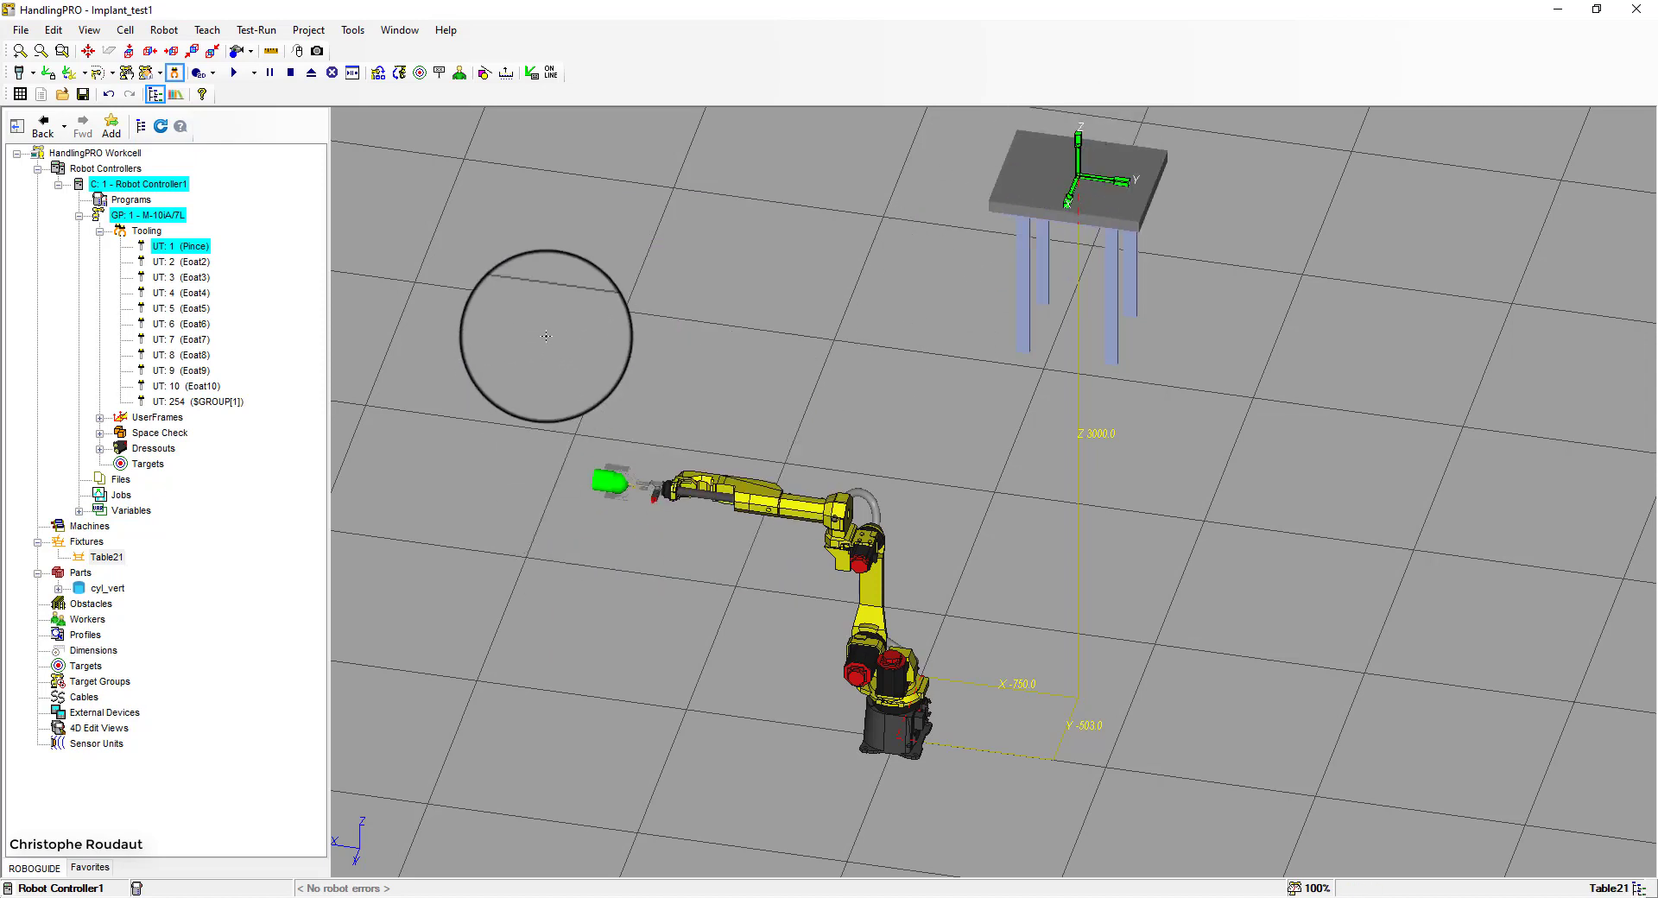
Start a measurement from the world origin by picking the underside of the robot base
{"action": "left_click", "coordinate": [270, 51]}
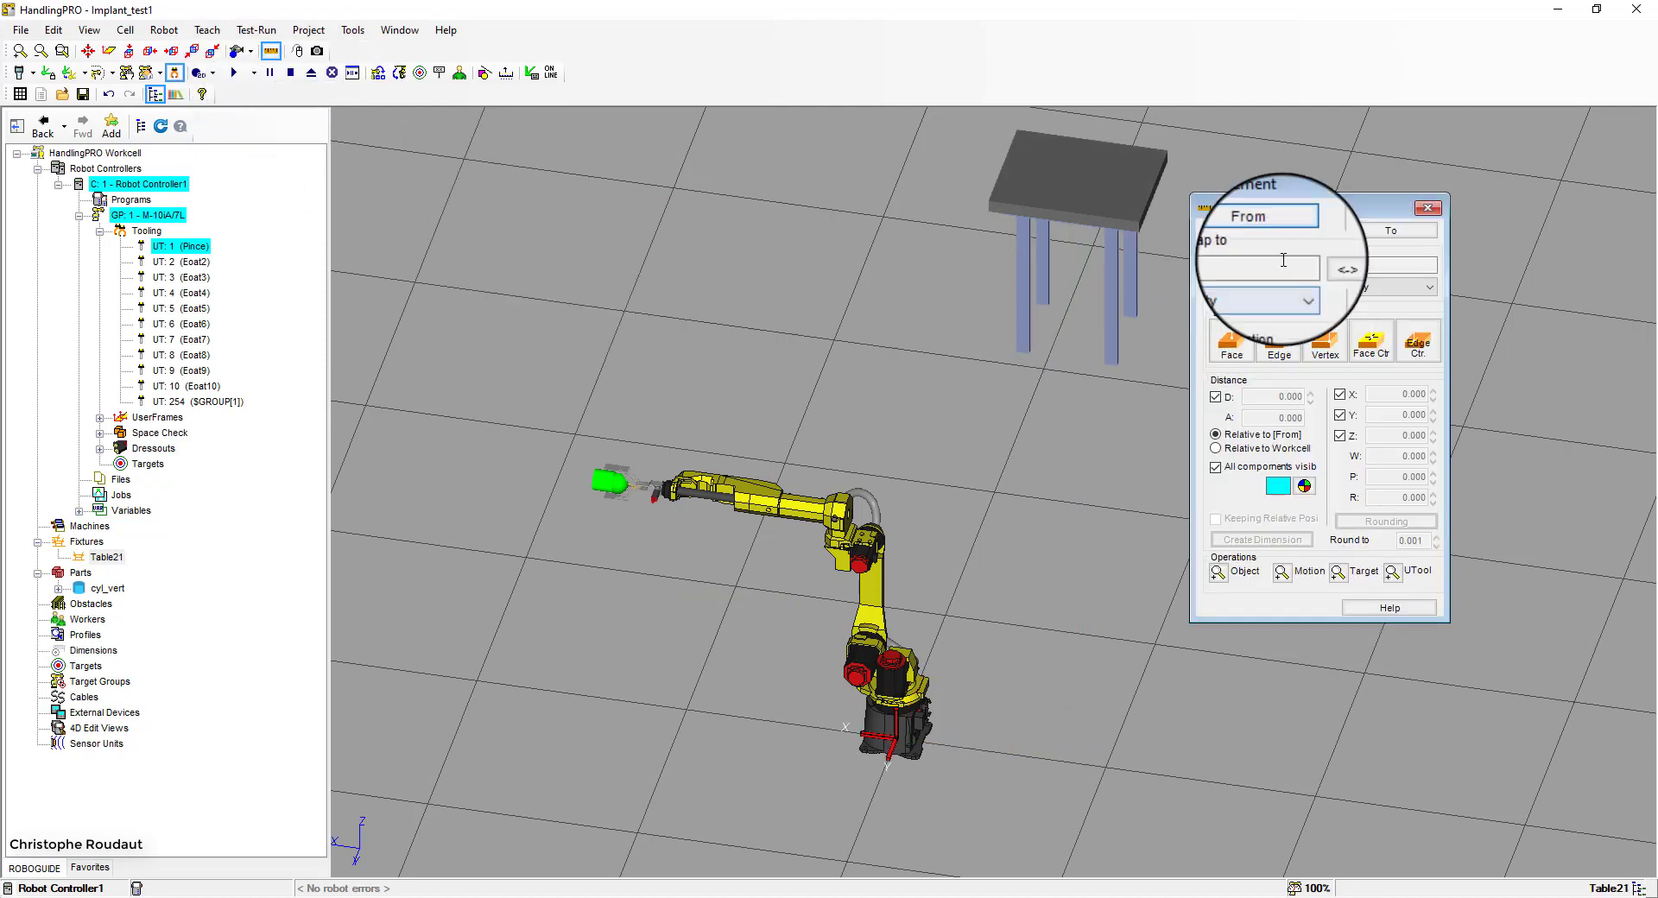
{"action": "left_click_drag", "start_coordinate": [1330, 211], "coordinate": [1405, 211]}
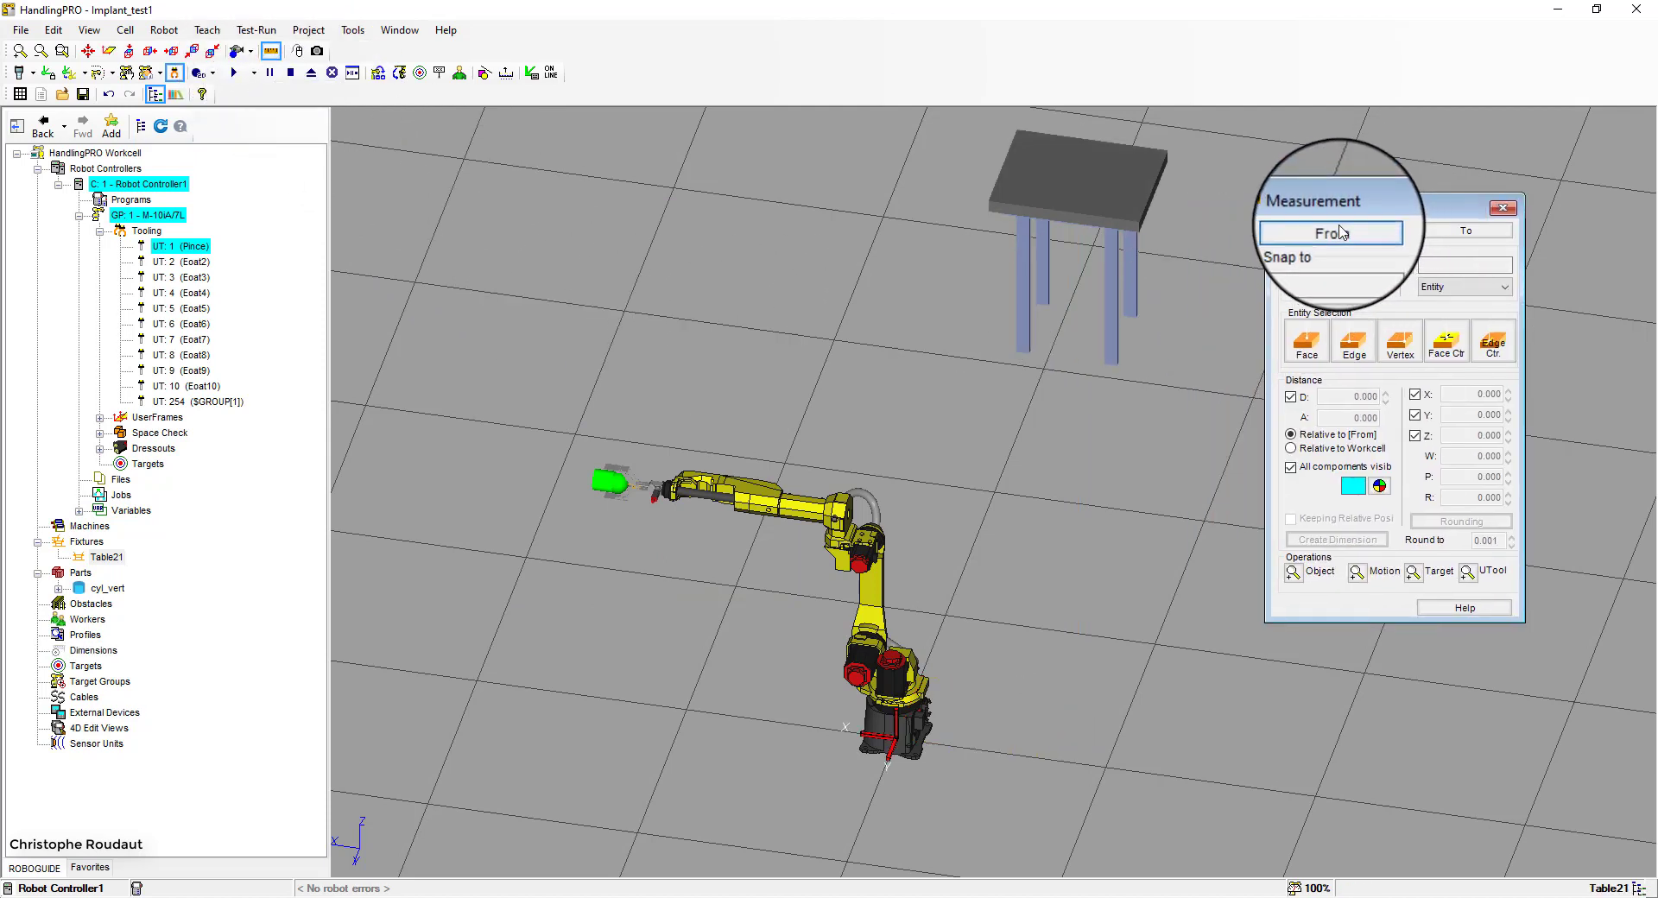
{"action": "right_click_drag", "start_coordinate": [1005, 766], "coordinate": [944, 605]}
{"action": "scroll", "coordinate": [927, 535], "scroll_direction": "up", "scroll_amount": 6}
{"action": "scroll", "coordinate": [879, 480], "scroll_direction": "up", "scroll_amount": 1}
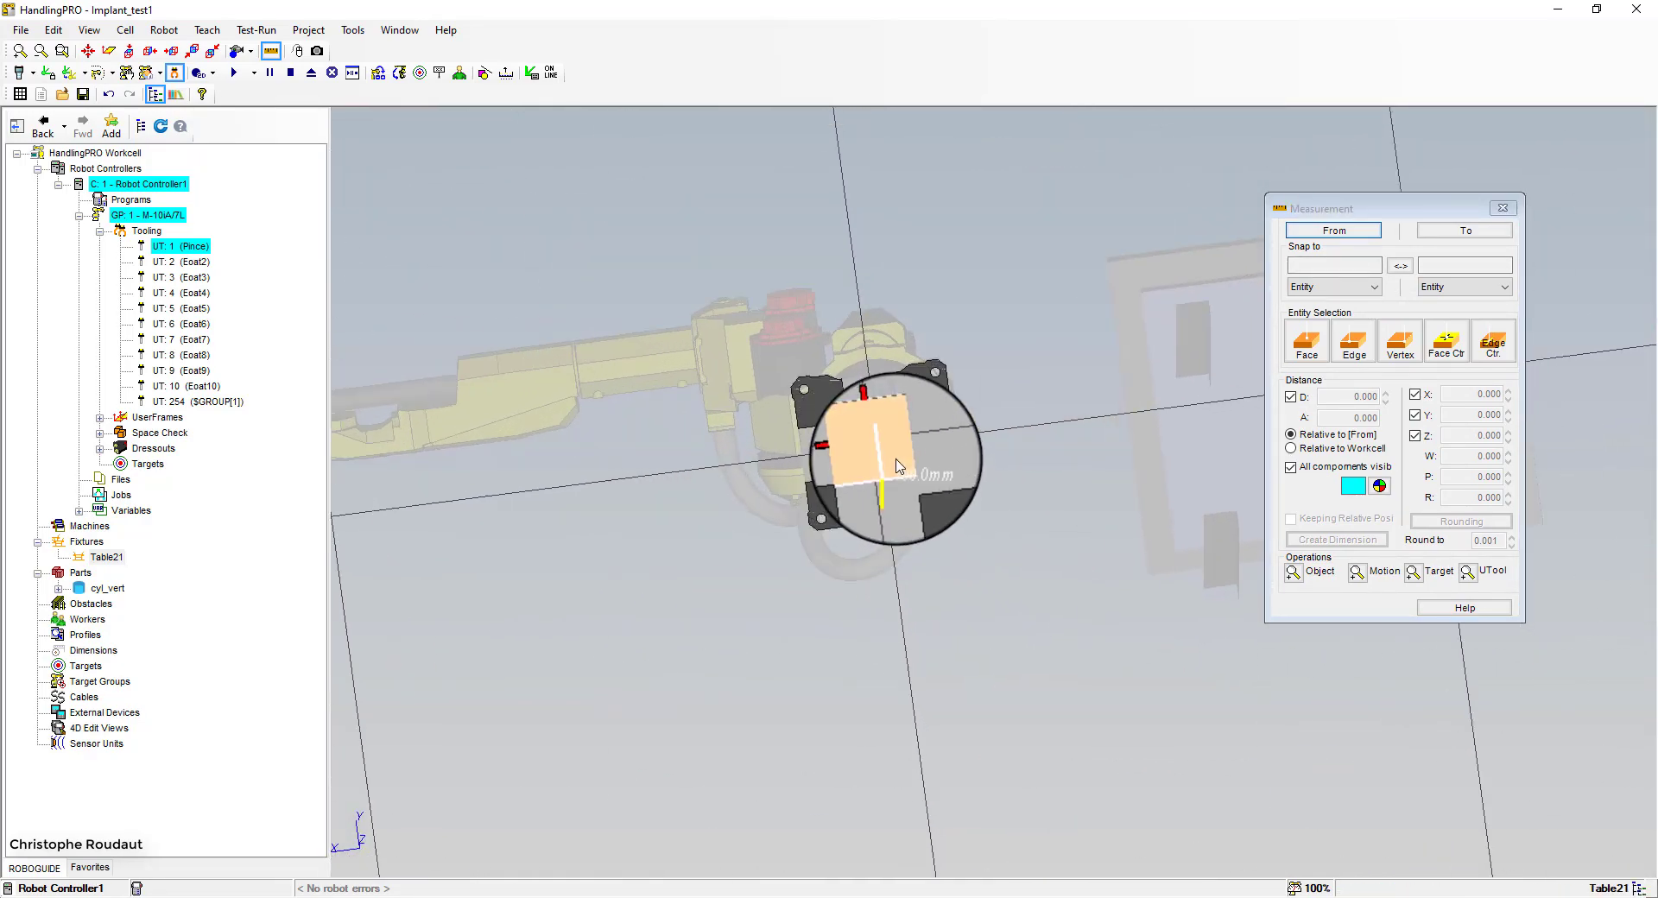
{"action": "left_click", "coordinate": [932, 462]}
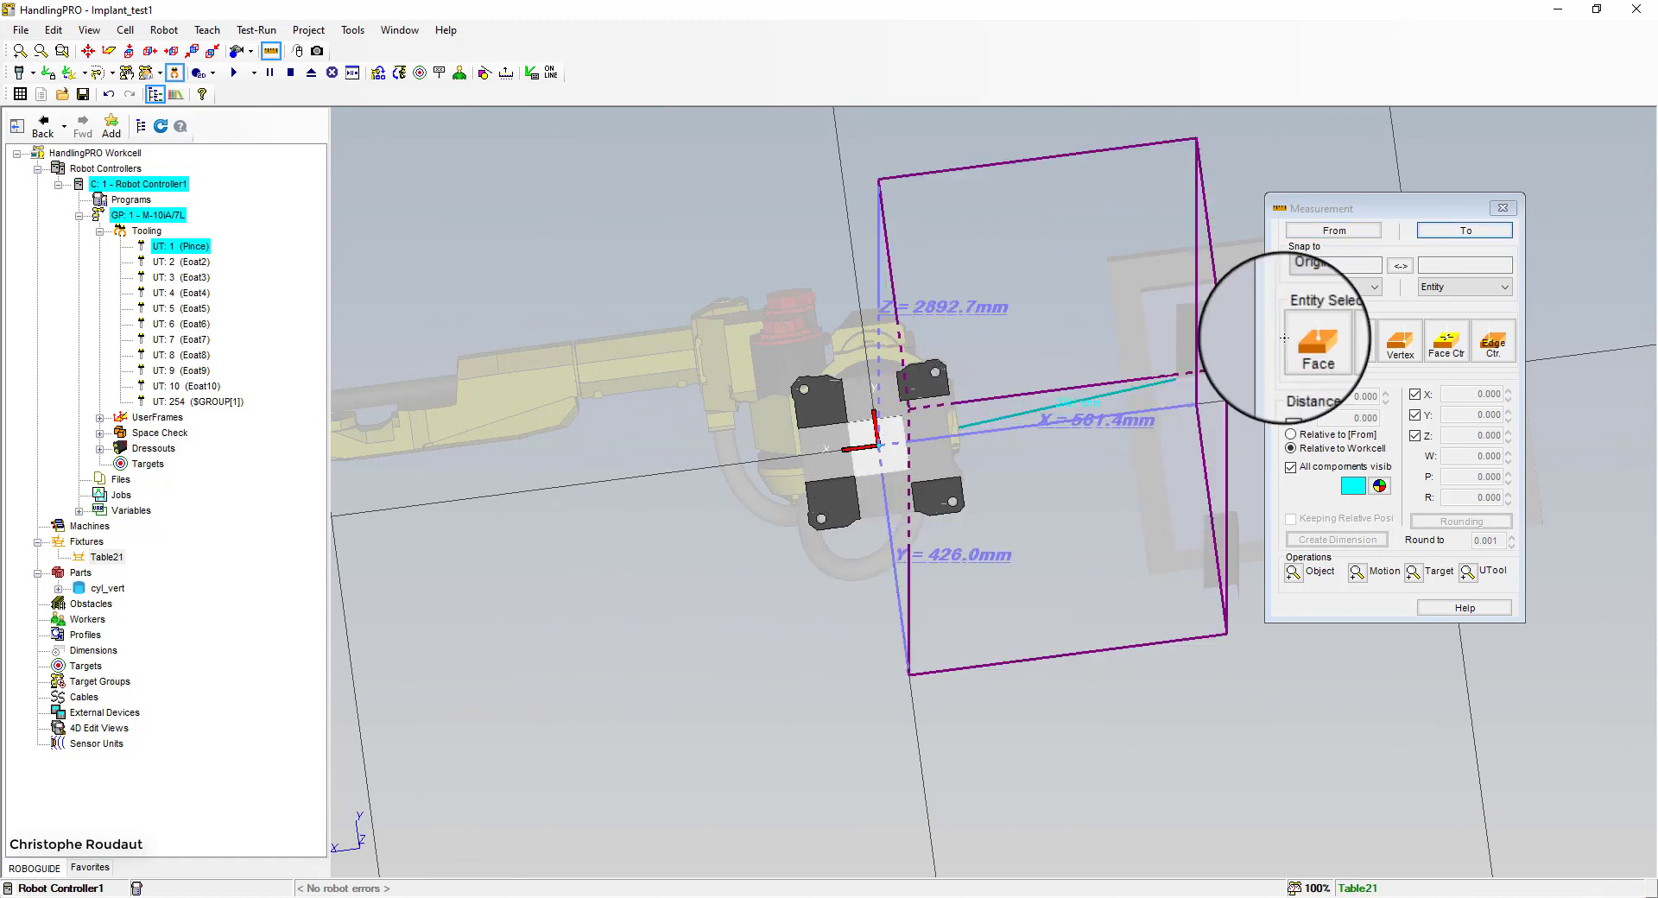
{"action": "left_click", "coordinate": [833, 542]}
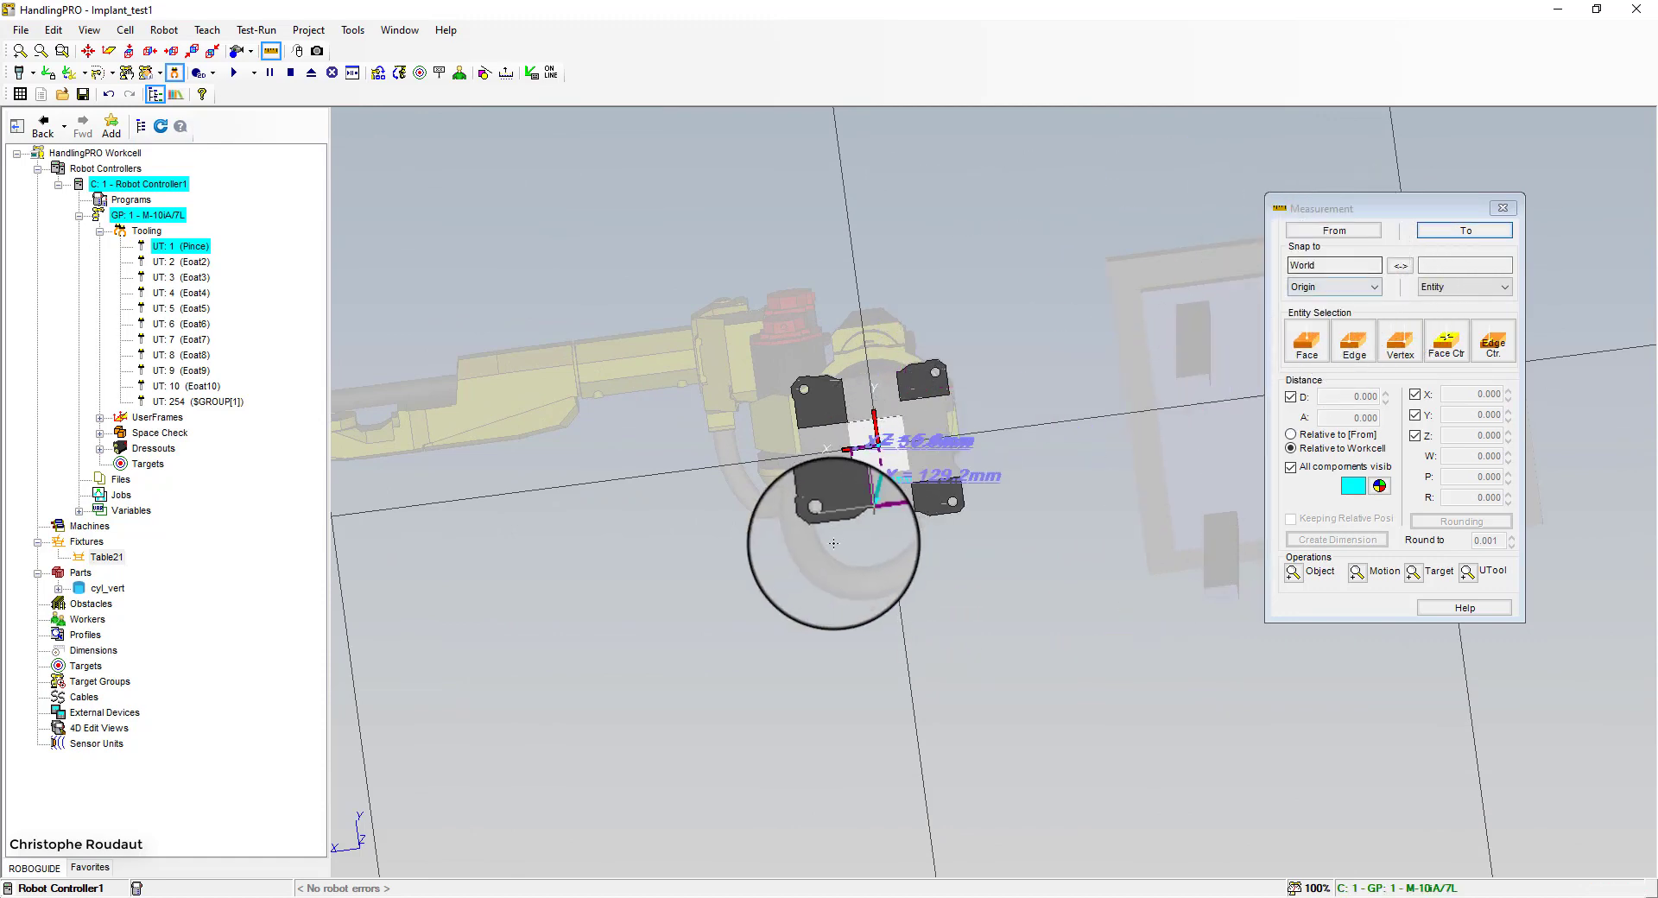
{"action": "right_click_drag", "start_coordinate": [824, 611], "coordinate": [961, 879]}
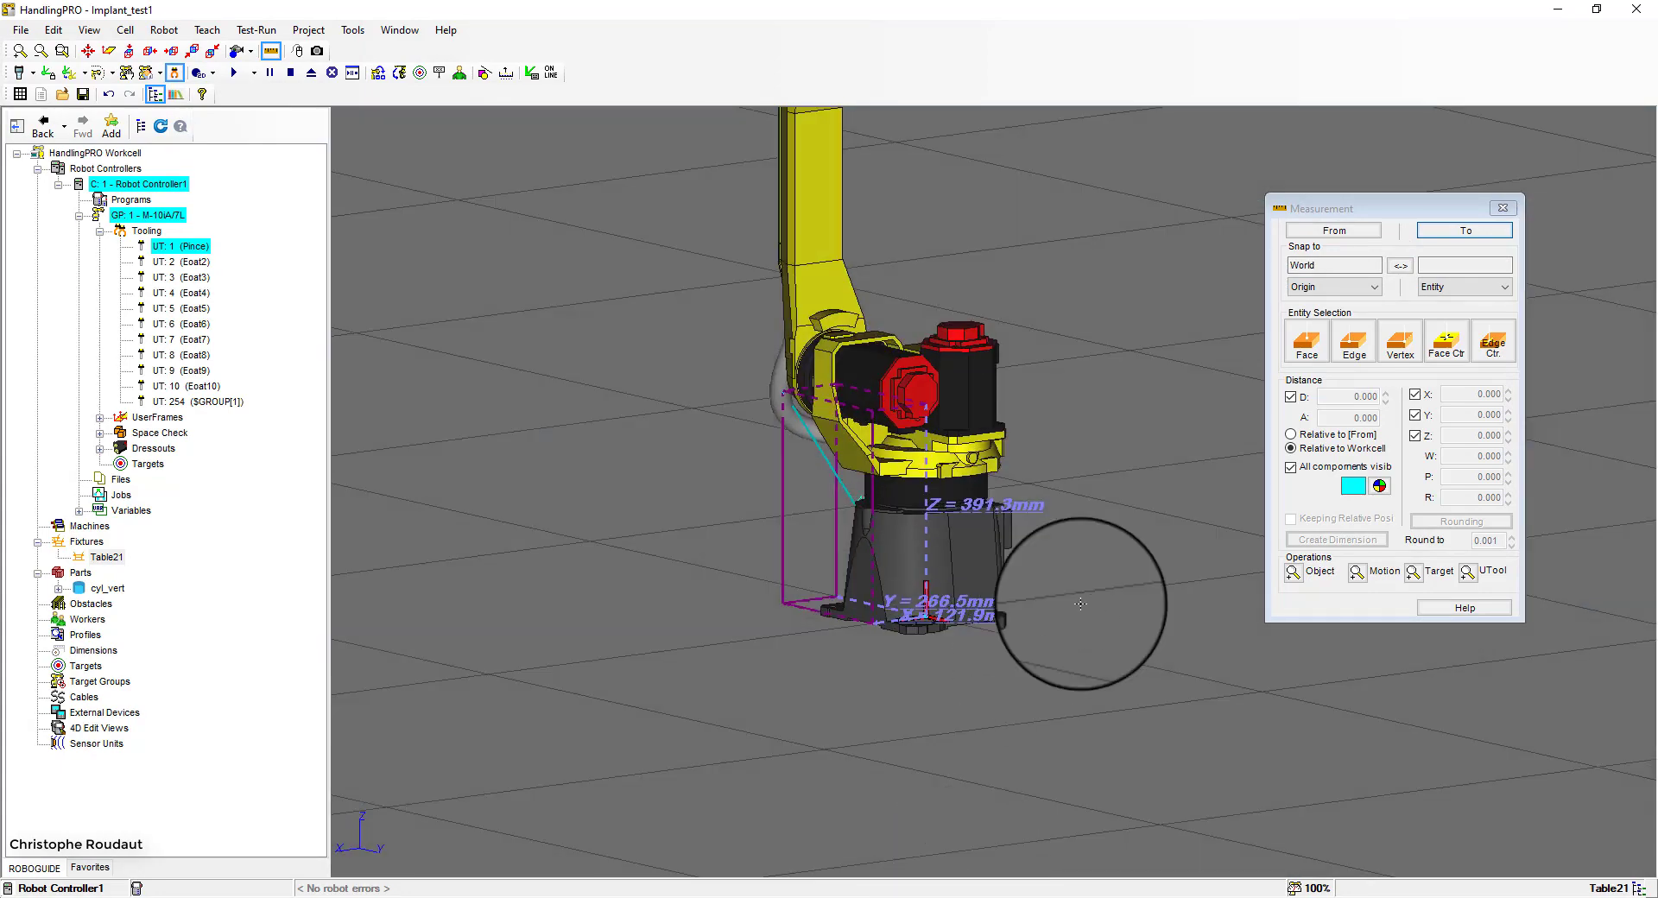
Set the measurement's end point on the underside of one of Table21's legs
{"action": "left_click", "coordinate": [1456, 228]}
{"action": "right_click_drag", "start_coordinate": [1111, 278], "coordinate": [899, 487]}
{"action": "scroll", "coordinate": [939, 451], "scroll_direction": "up", "scroll_amount": 4}
{"action": "scroll", "coordinate": [899, 517], "scroll_direction": "up", "scroll_amount": 2}
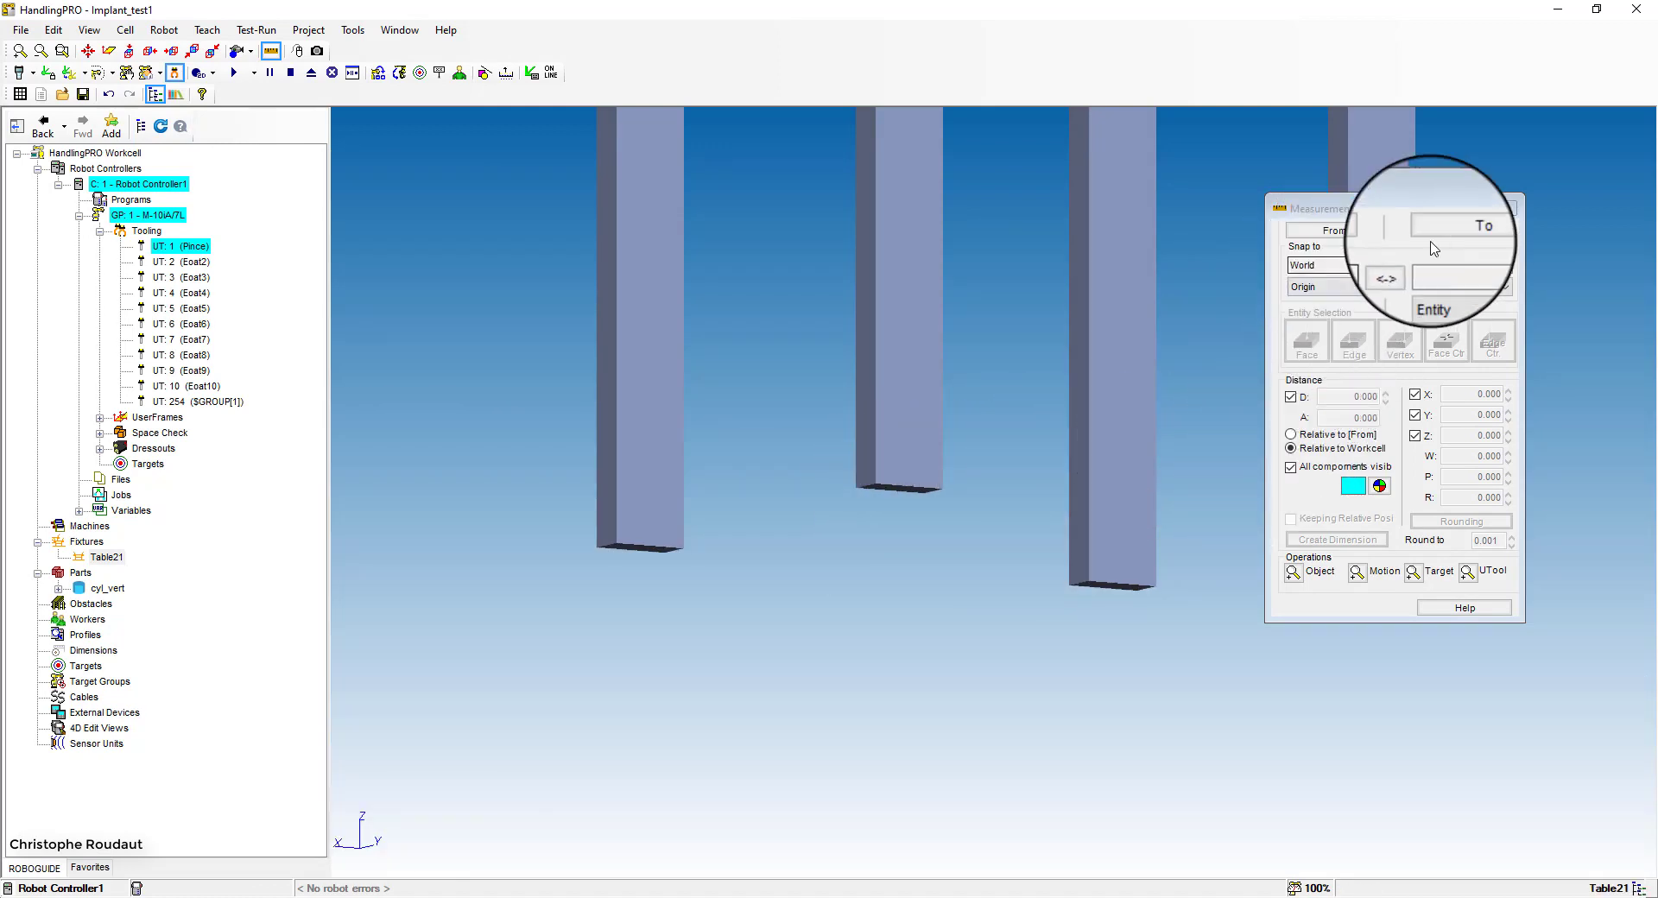
{"action": "left_click", "coordinate": [1466, 231]}
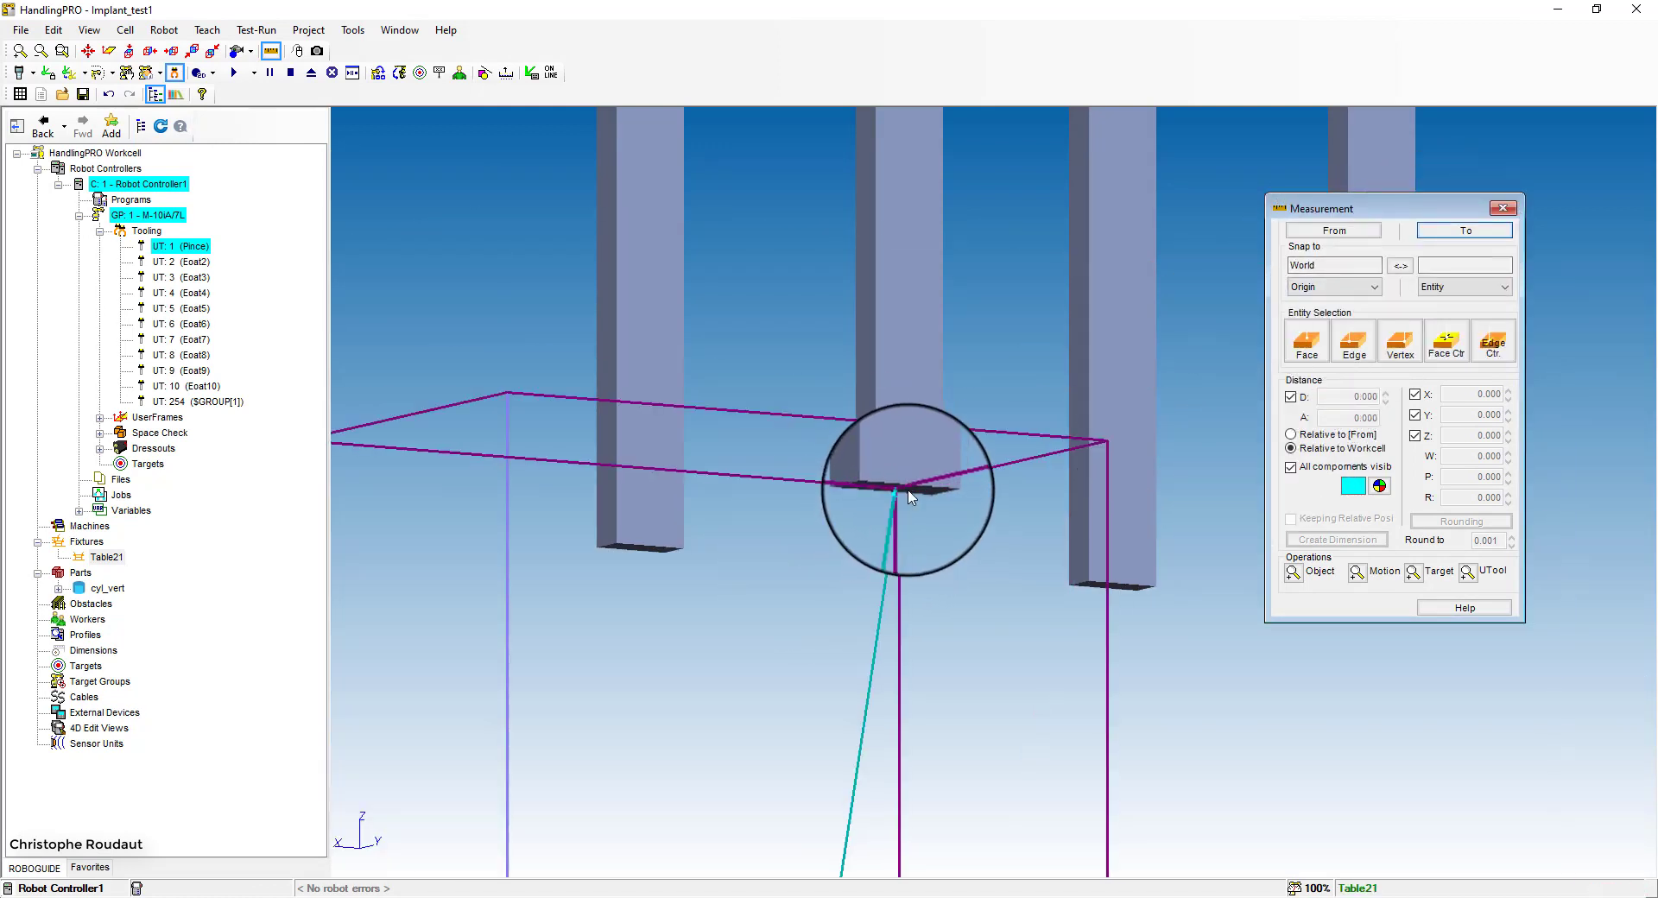
{"action": "scroll", "coordinate": [904, 489], "scroll_direction": "up", "scroll_amount": 3}
{"action": "scroll", "coordinate": [902, 487], "scroll_direction": "up", "scroll_amount": 2}
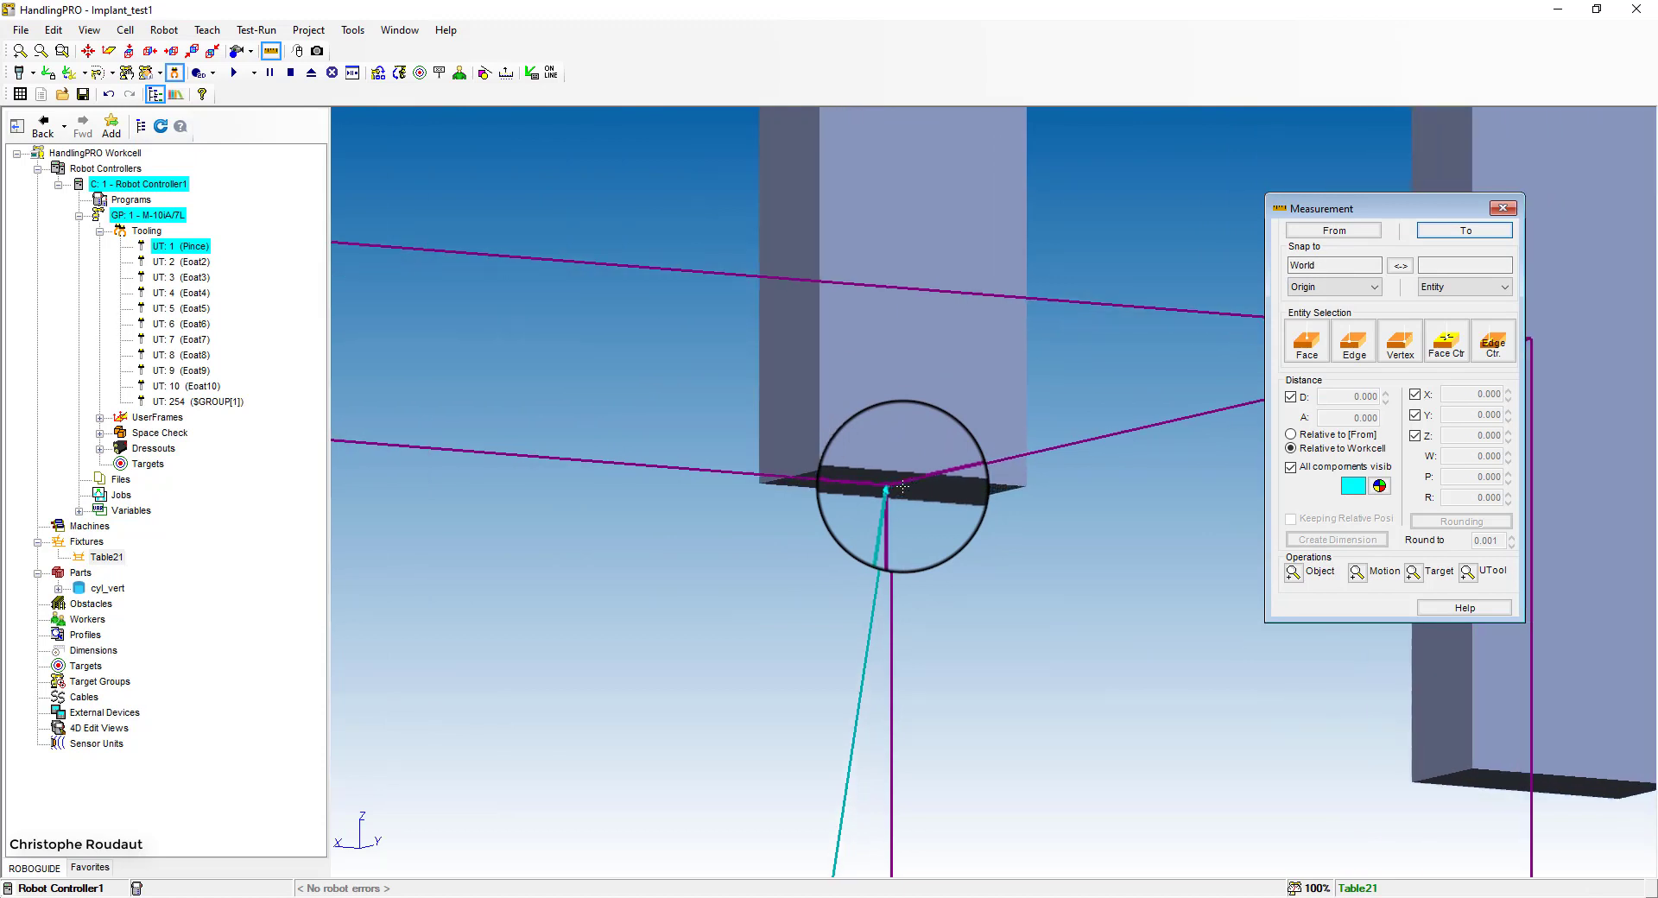
{"action": "left_click", "coordinate": [902, 487]}
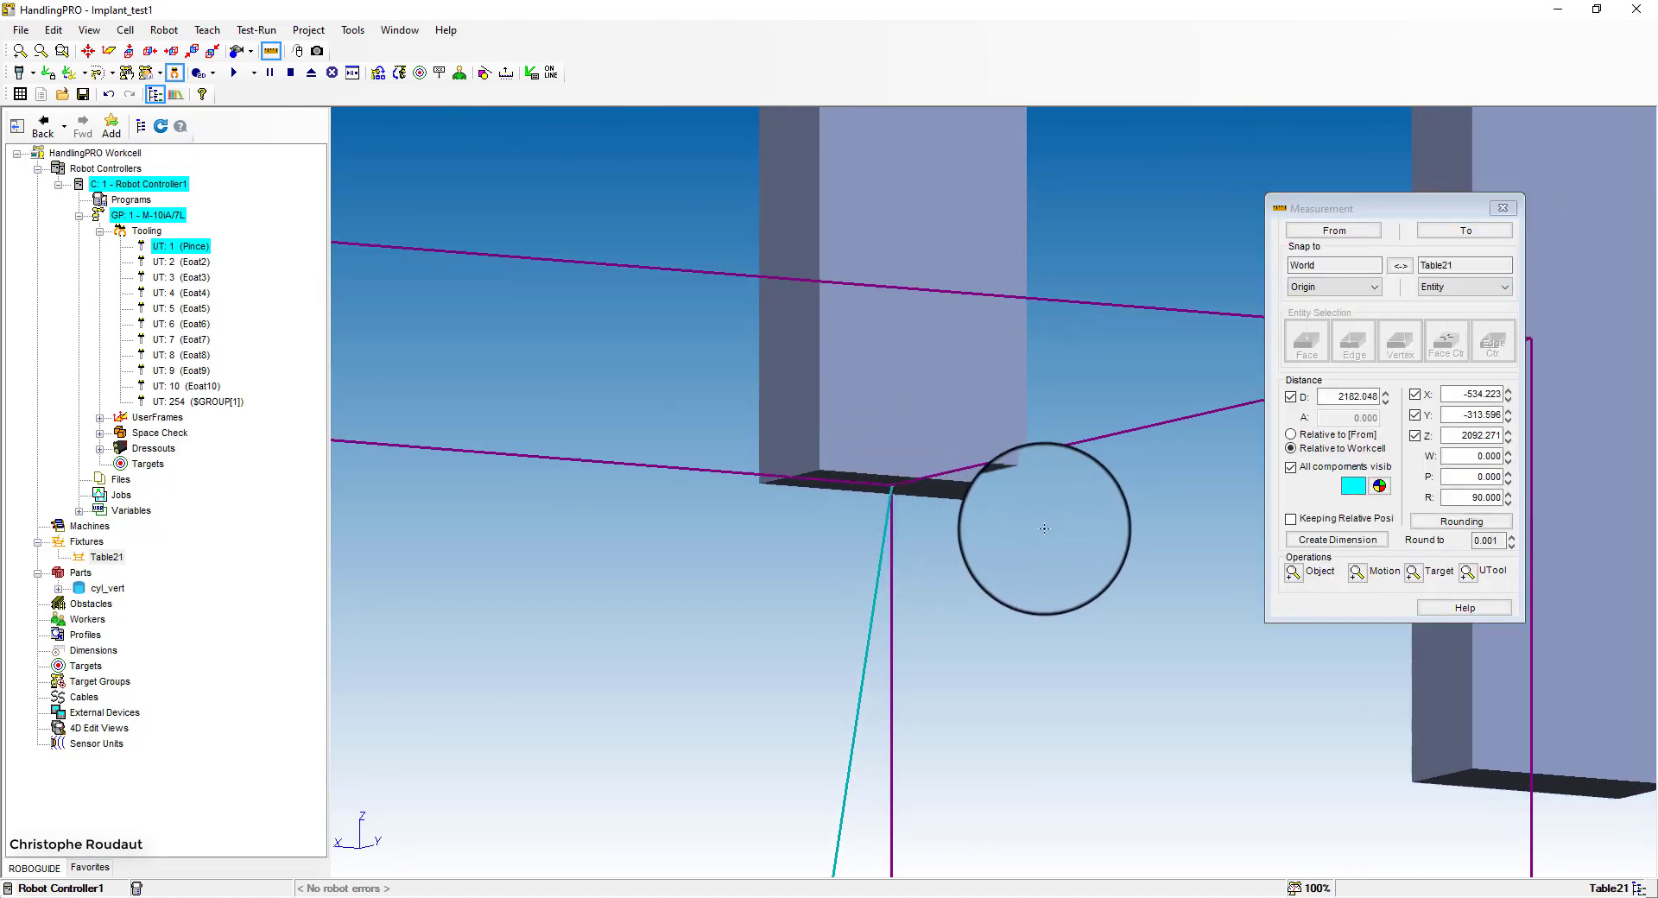
Set the measured Z distance between the world origin and the table leg to 0 mm
{"action": "scroll", "coordinate": [1001, 523], "scroll_direction": "down", "scroll_amount": 5}
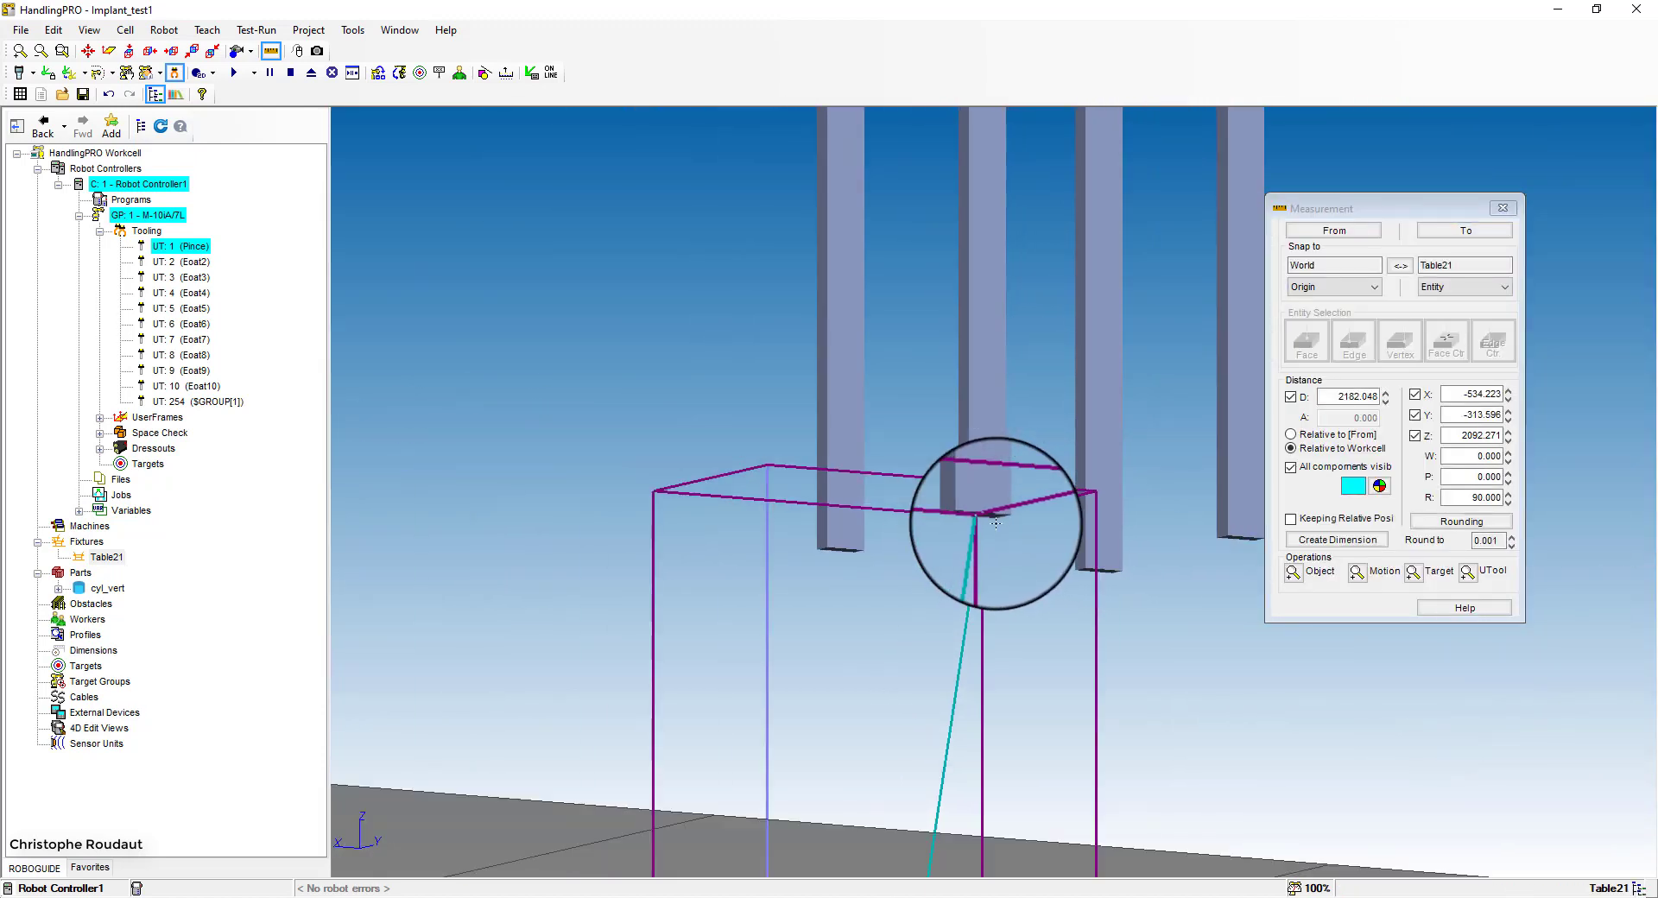
{"action": "scroll", "coordinate": [1075, 518], "scroll_direction": "down", "scroll_amount": 6}
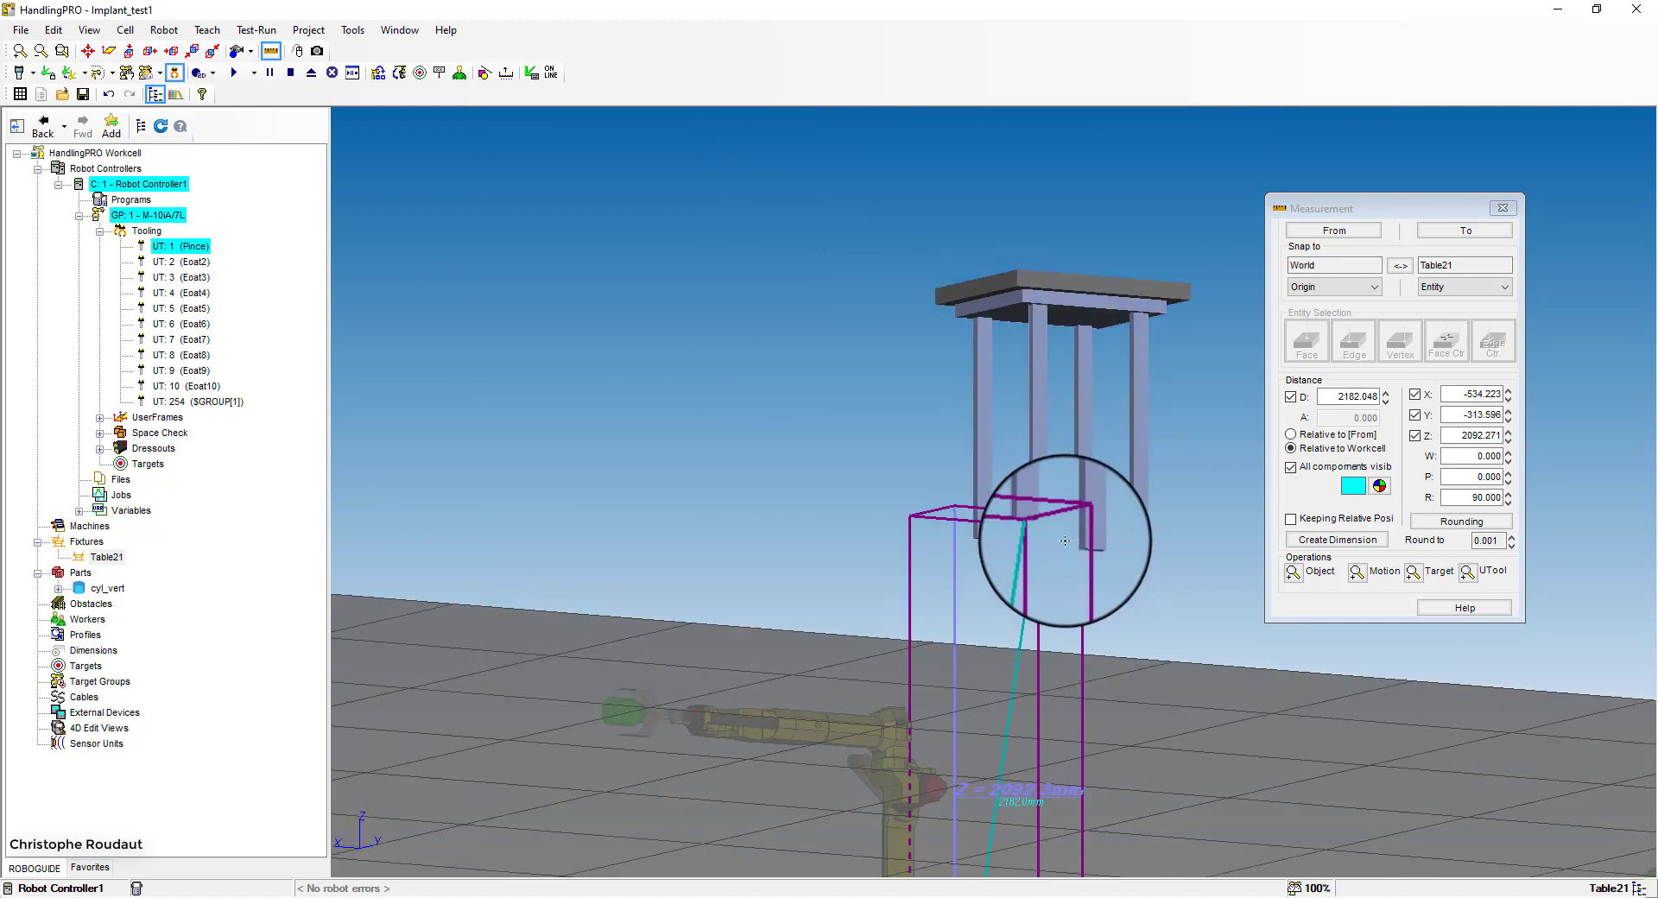
{"action": "right_click_drag", "start_coordinate": [943, 420], "coordinate": [961, 518]}
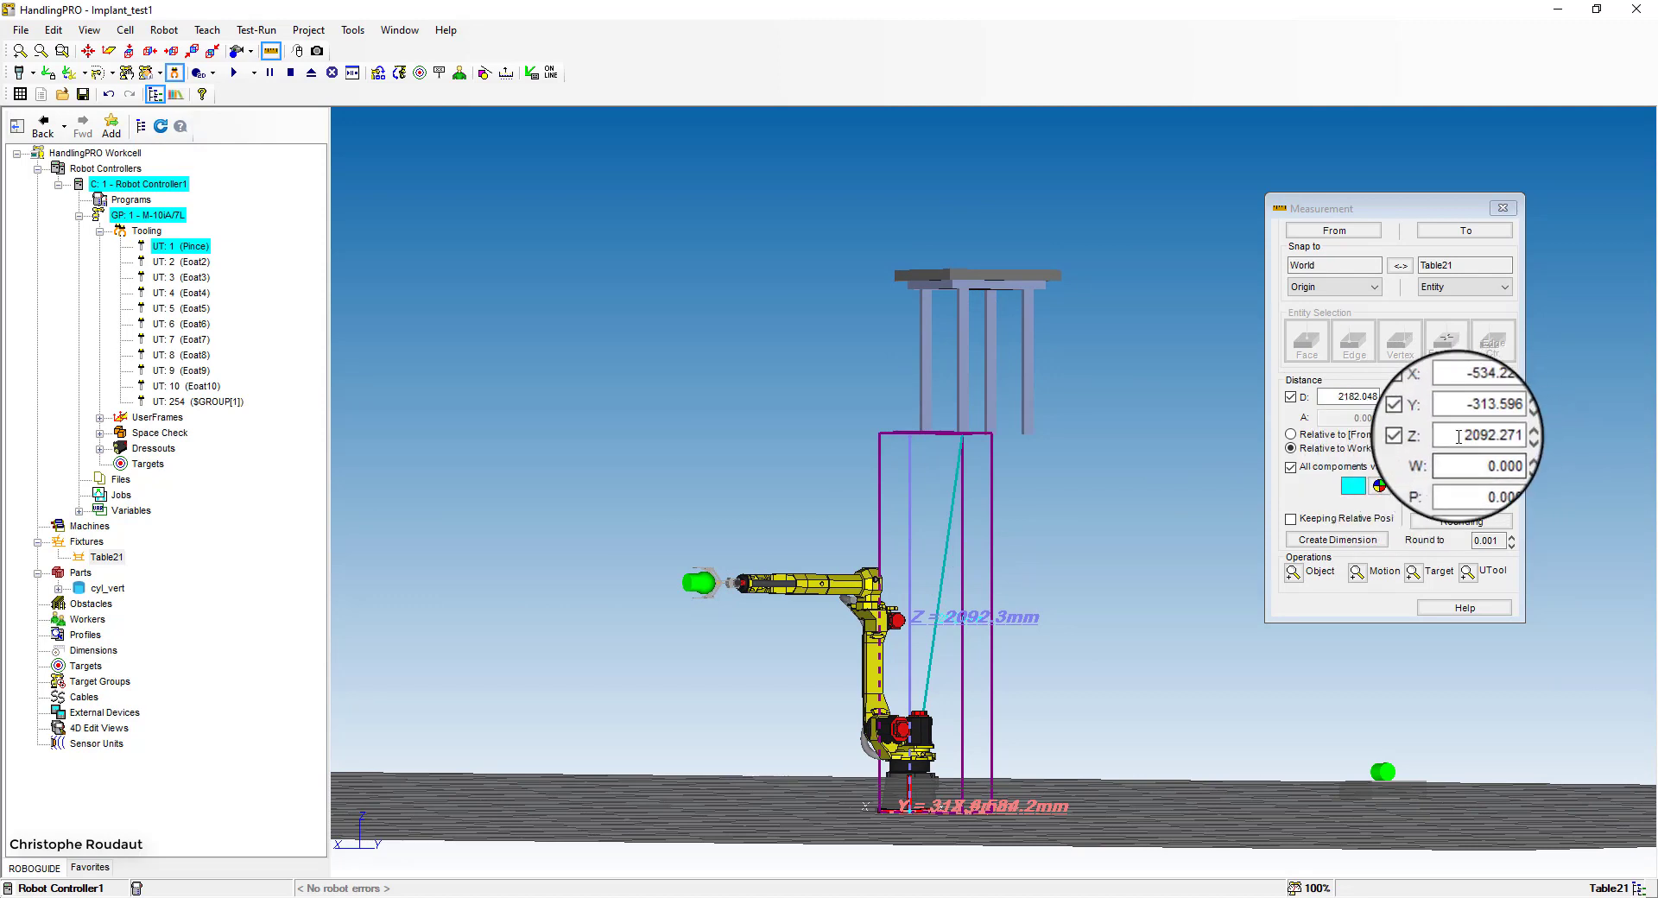
{"action": "left_click", "coordinate": [1467, 438]}
{"action": "double_click", "coordinate": [1467, 438]}
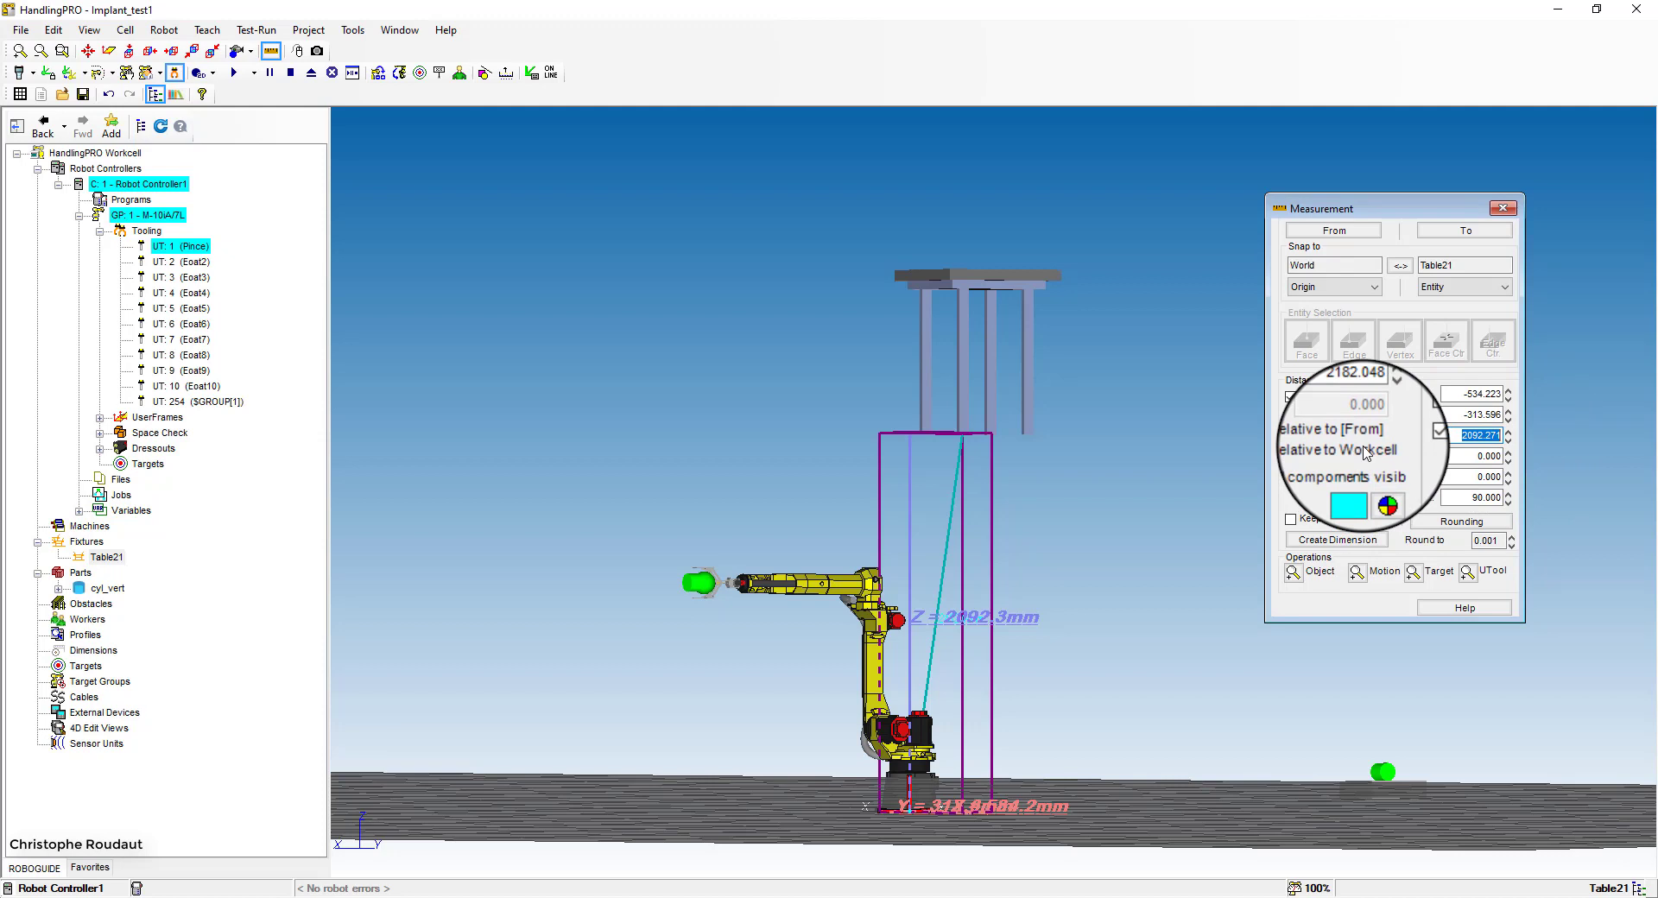
{"action": "type", "text": "0"}
{"action": "key", "text": "Return"}
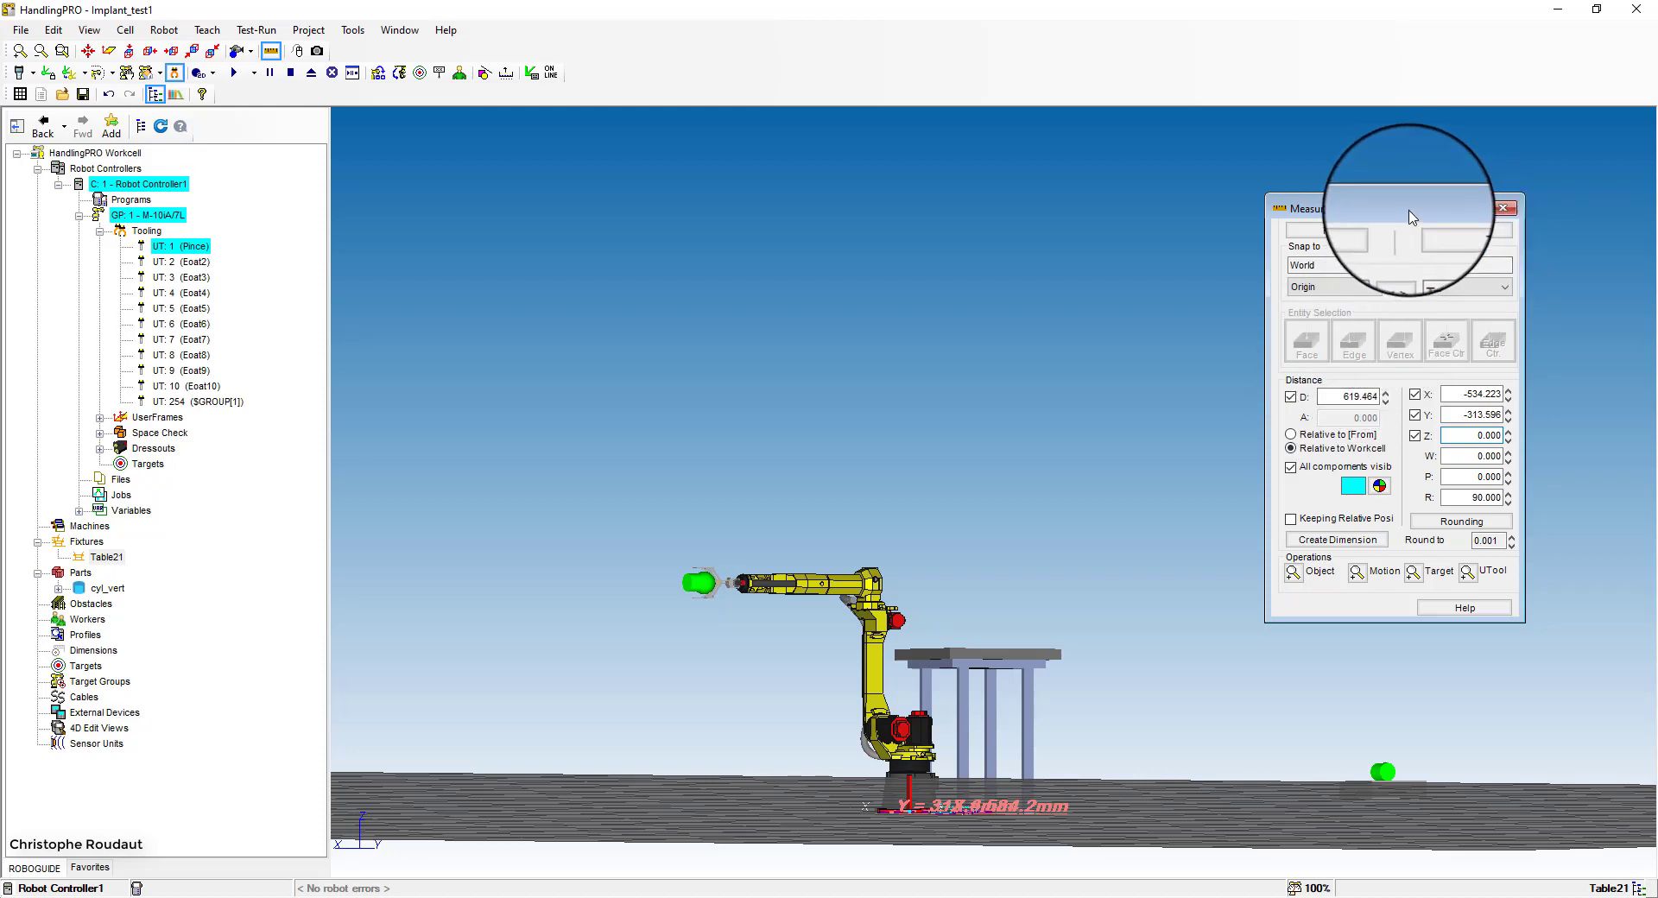
{"action": "left_click_drag", "start_coordinate": [1414, 215], "coordinate": [1450, 192]}
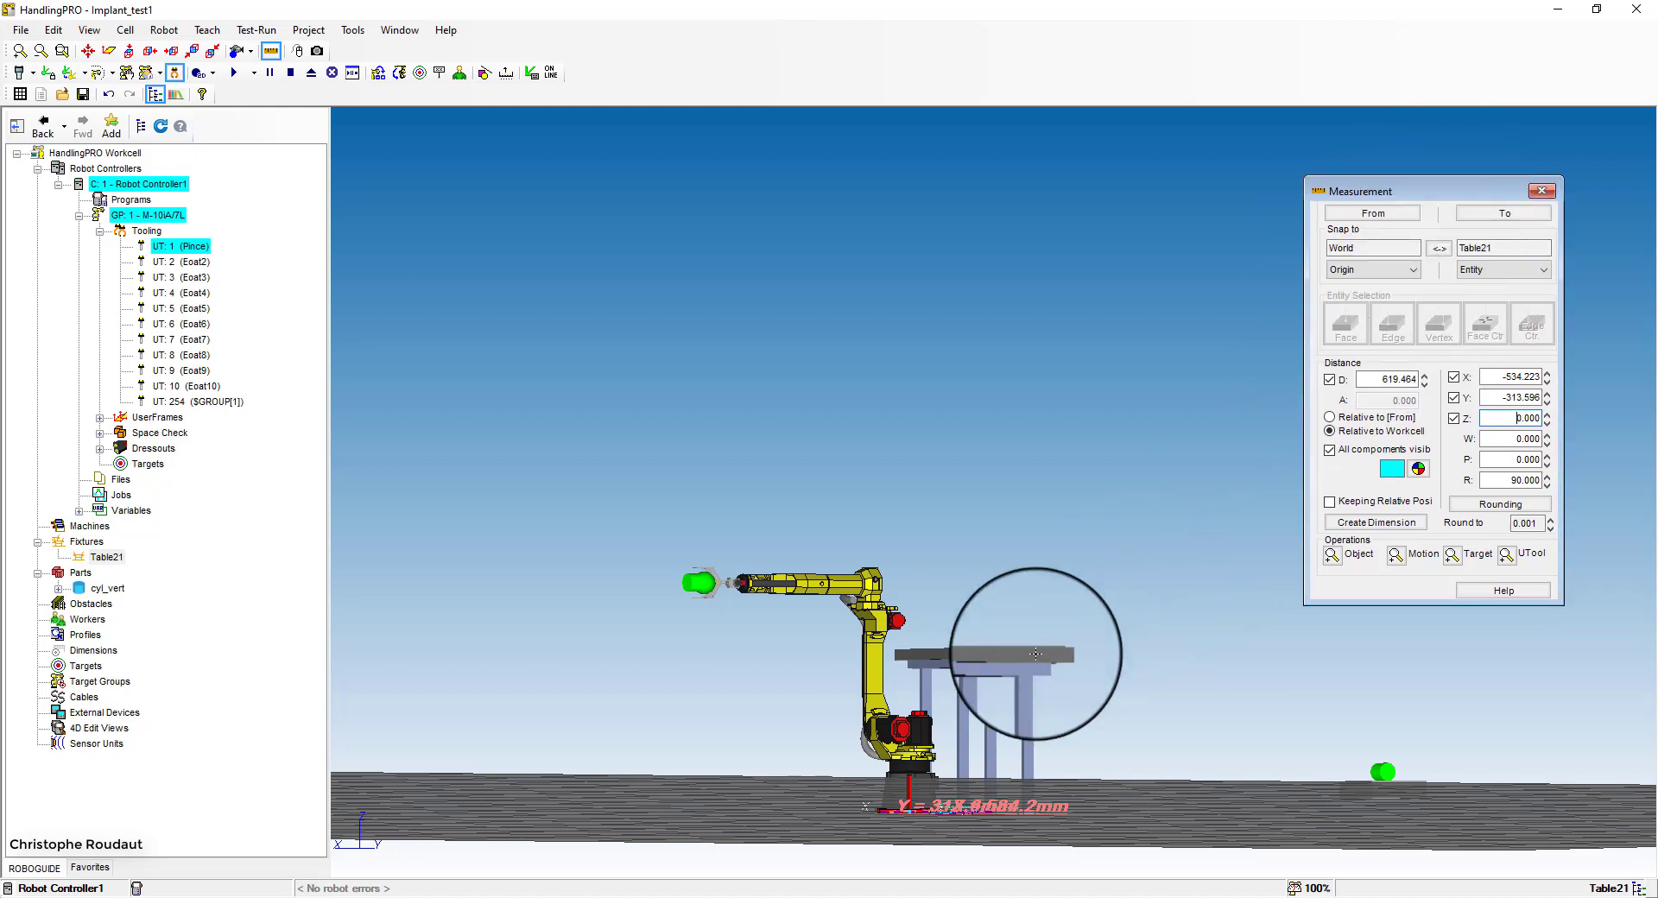
Assign the cyl_vert part to Table21 and apply the change
{"action": "left_click", "coordinate": [994, 628]}
{"action": "right_click_drag", "start_coordinate": [995, 628], "coordinate": [881, 792]}
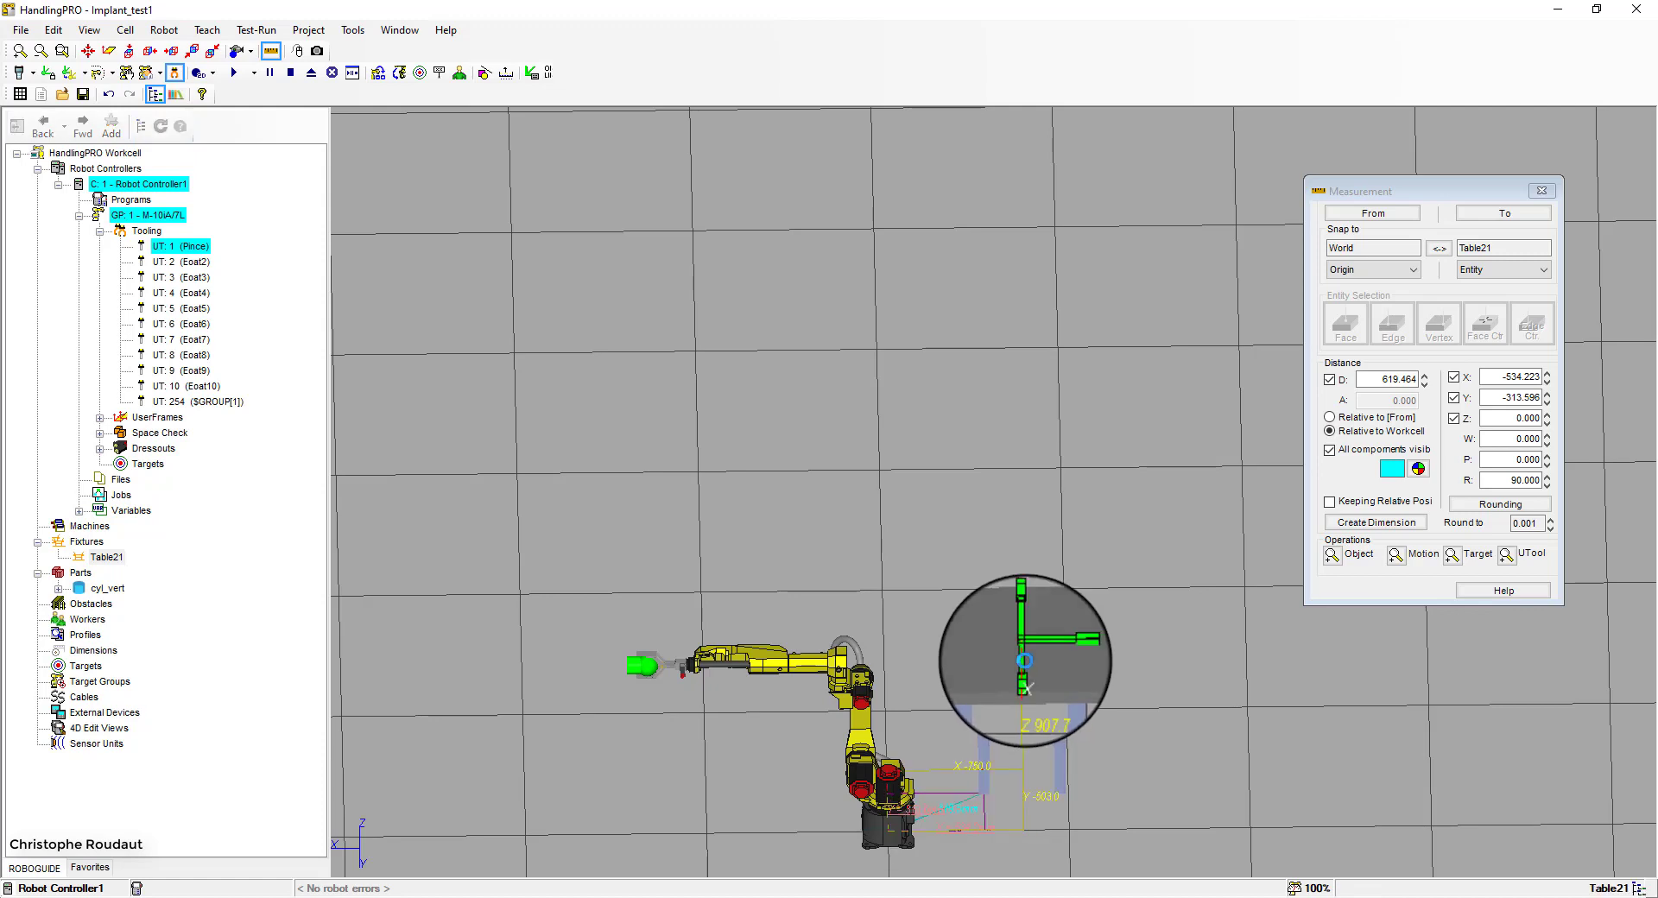
{"action": "double_click", "coordinate": [1024, 660]}
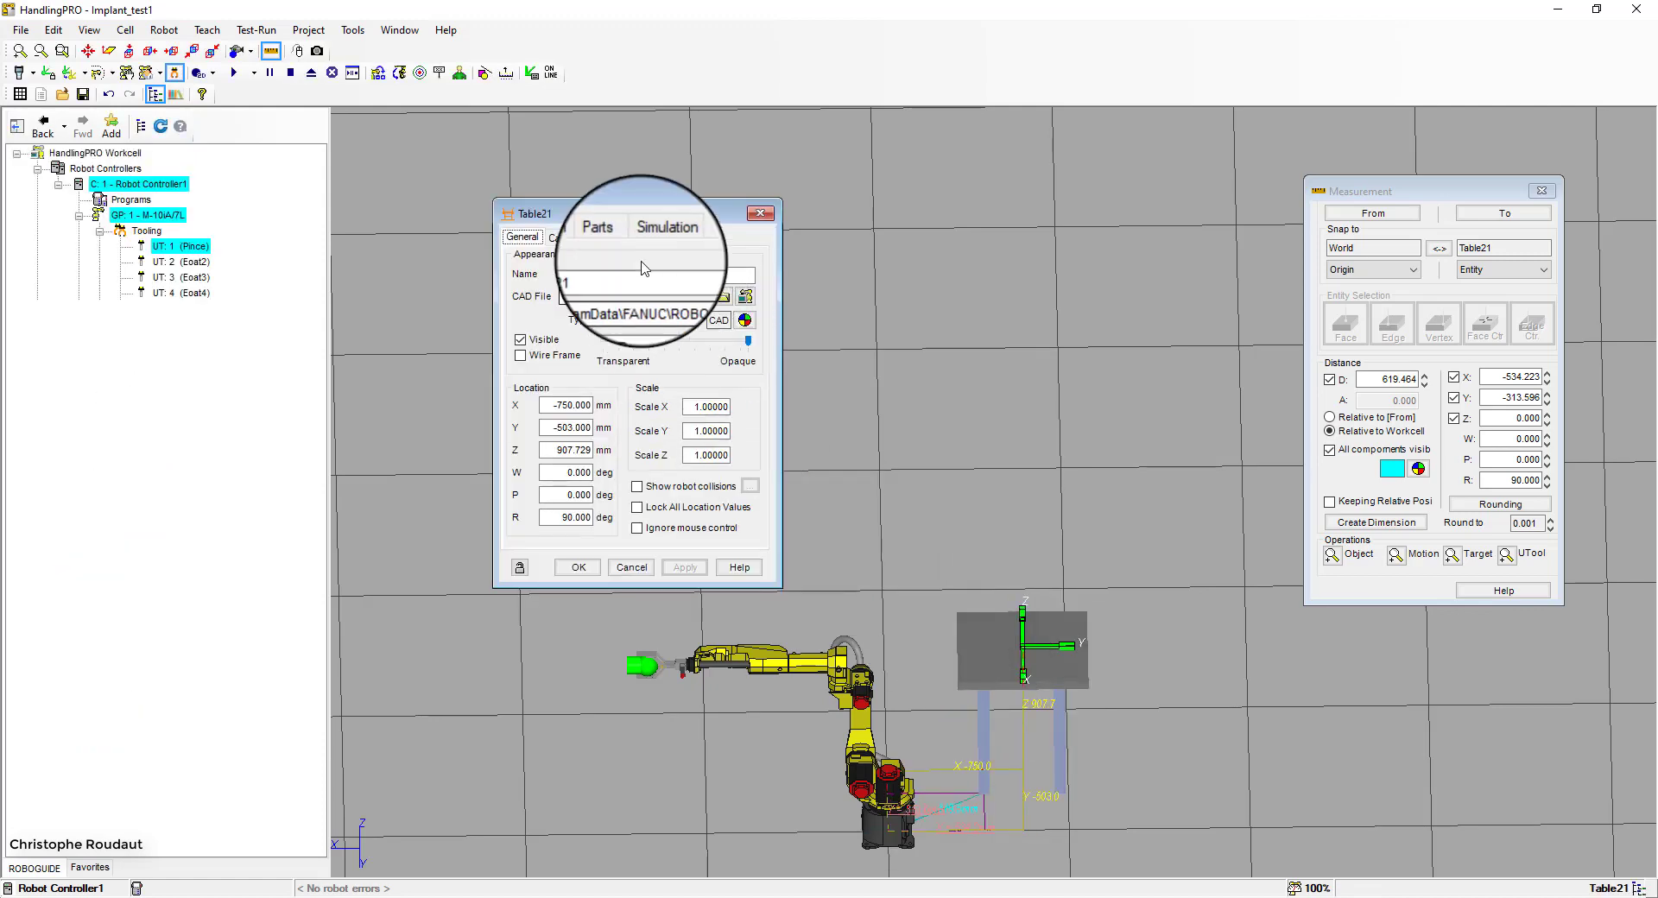
{"action": "left_click", "coordinate": [613, 238]}
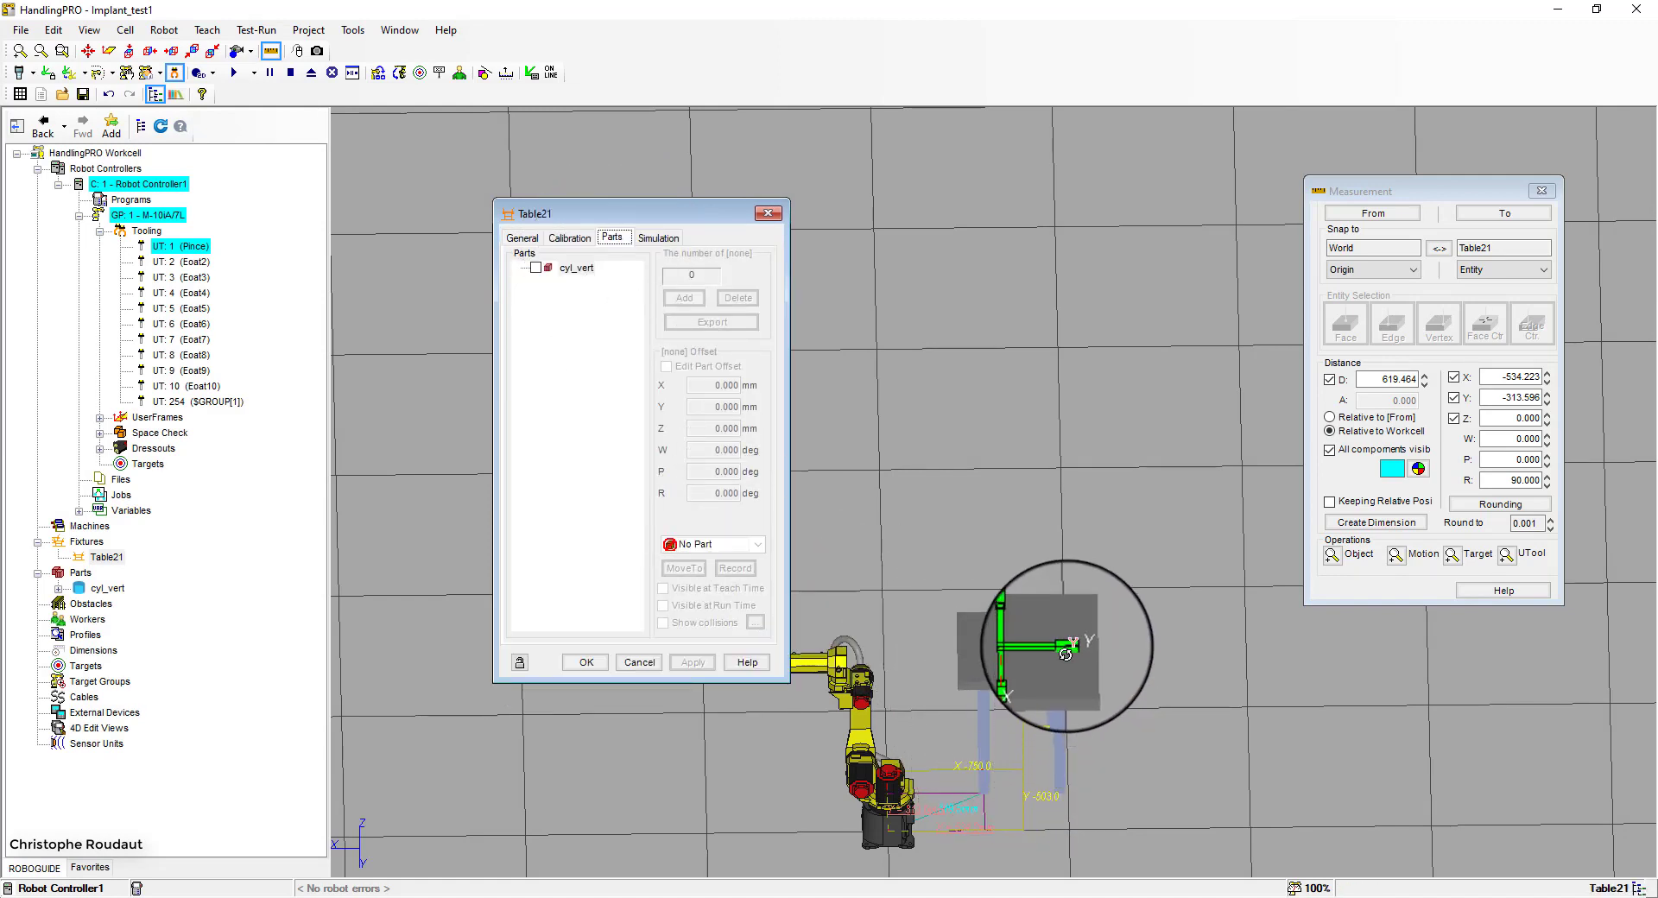
{"action": "left_click", "coordinate": [535, 269]}
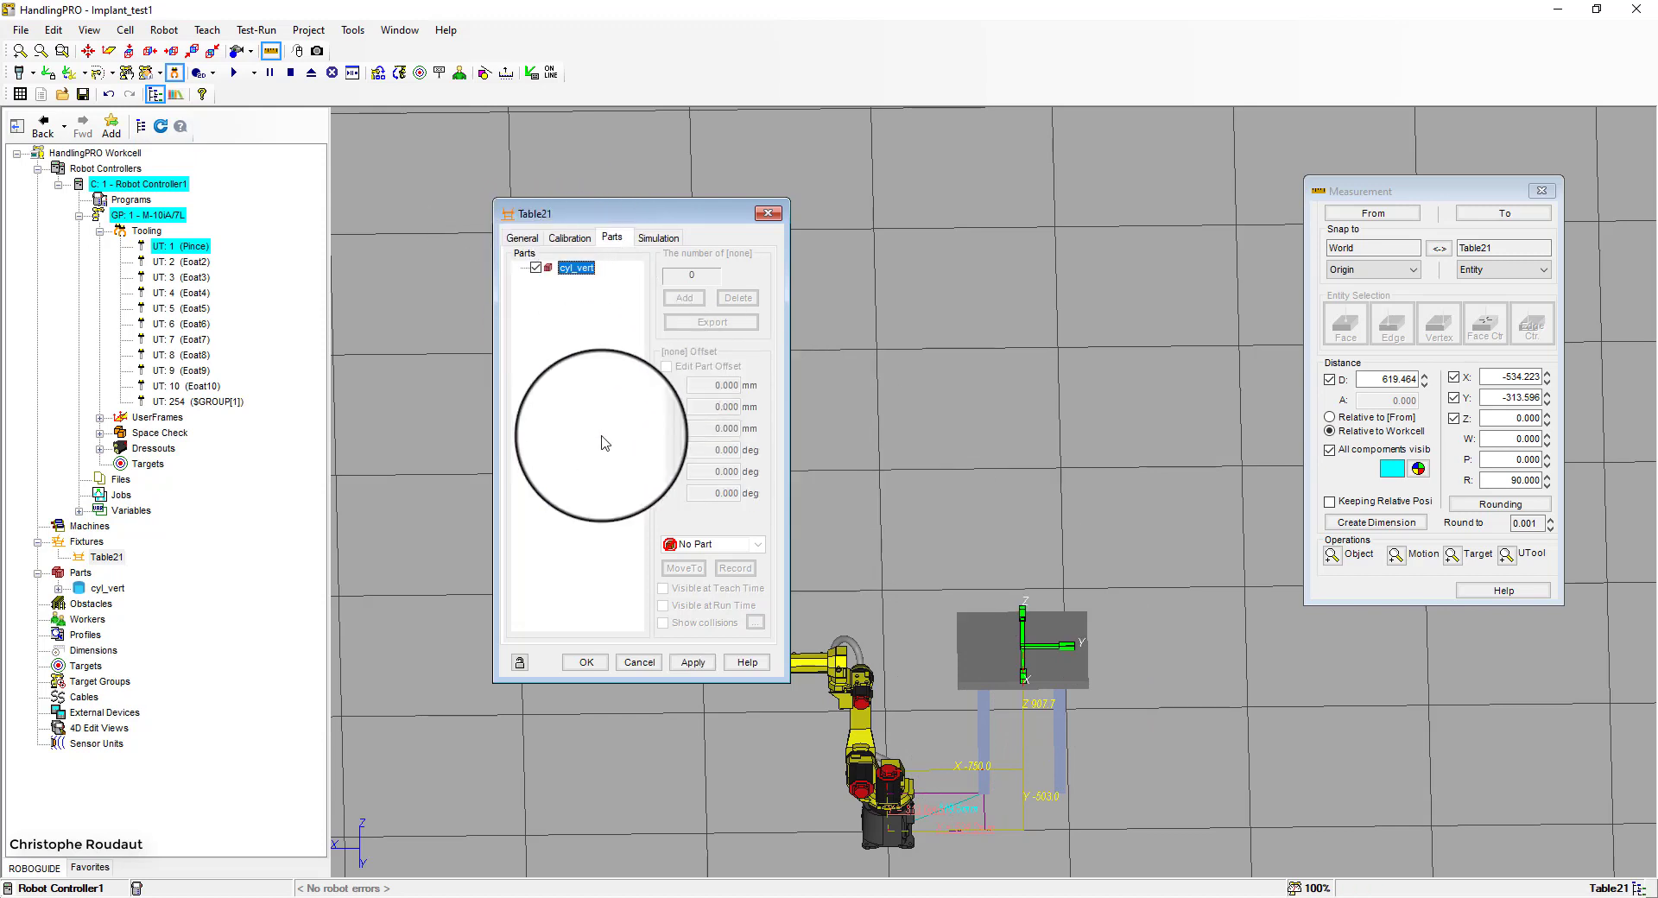
{"action": "left_click", "coordinate": [692, 662]}
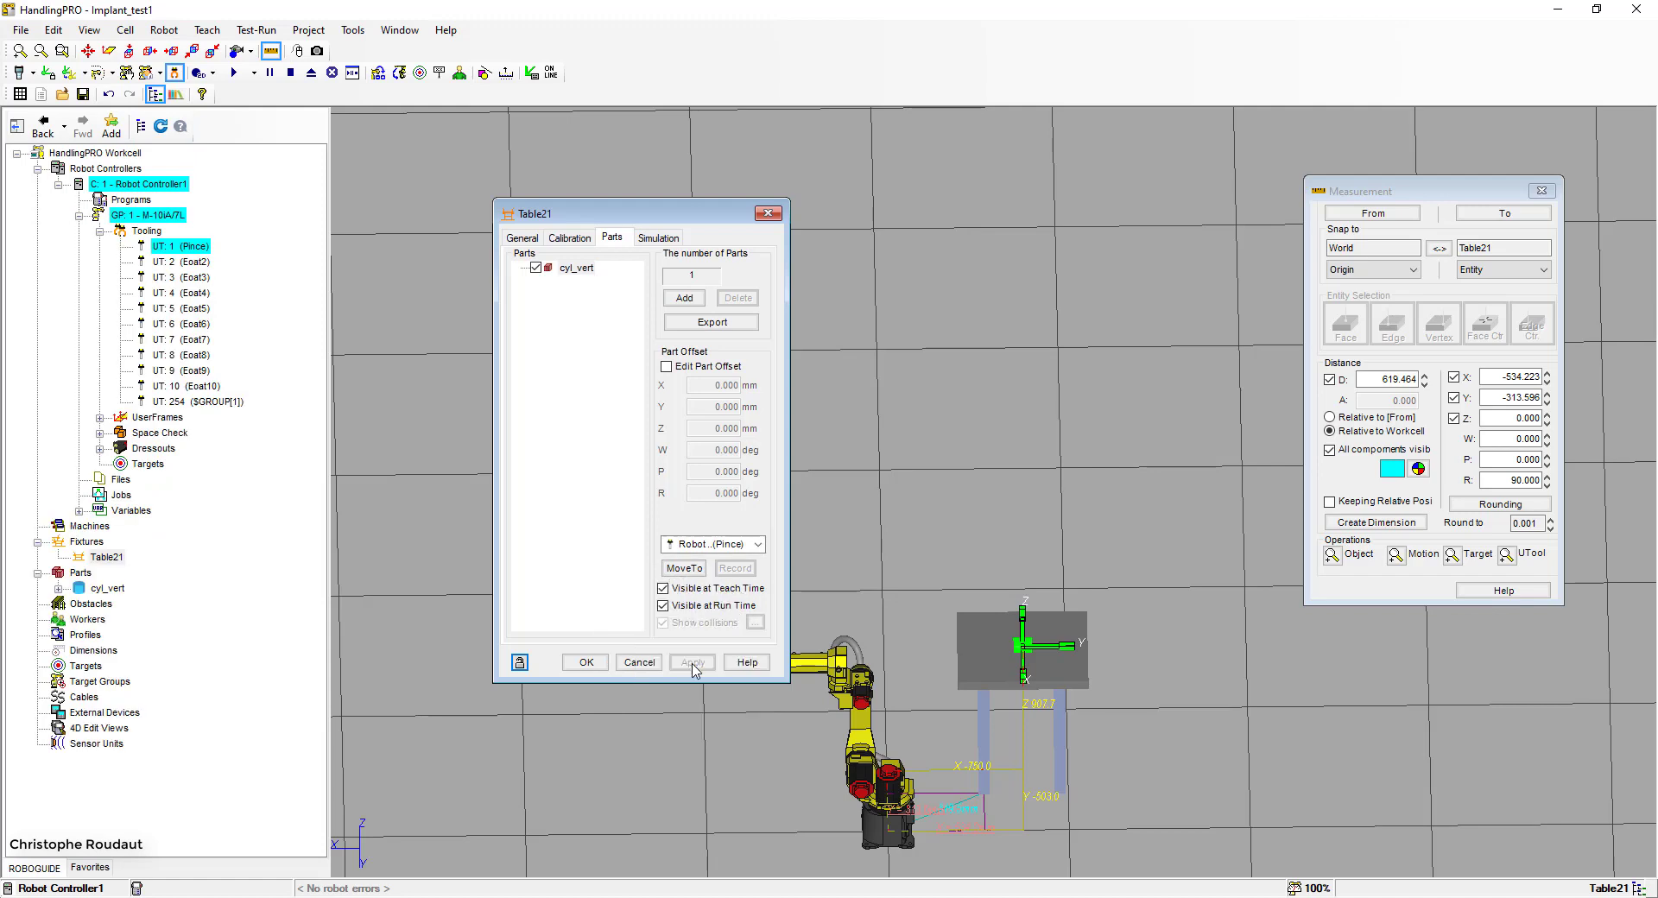
Edit the cyl_vert part offset on Table21, with W at 90 degrees and Z at about 1107 mm, and apply it
{"action": "scroll", "coordinate": [1016, 649], "scroll_direction": "up", "scroll_amount": 5}
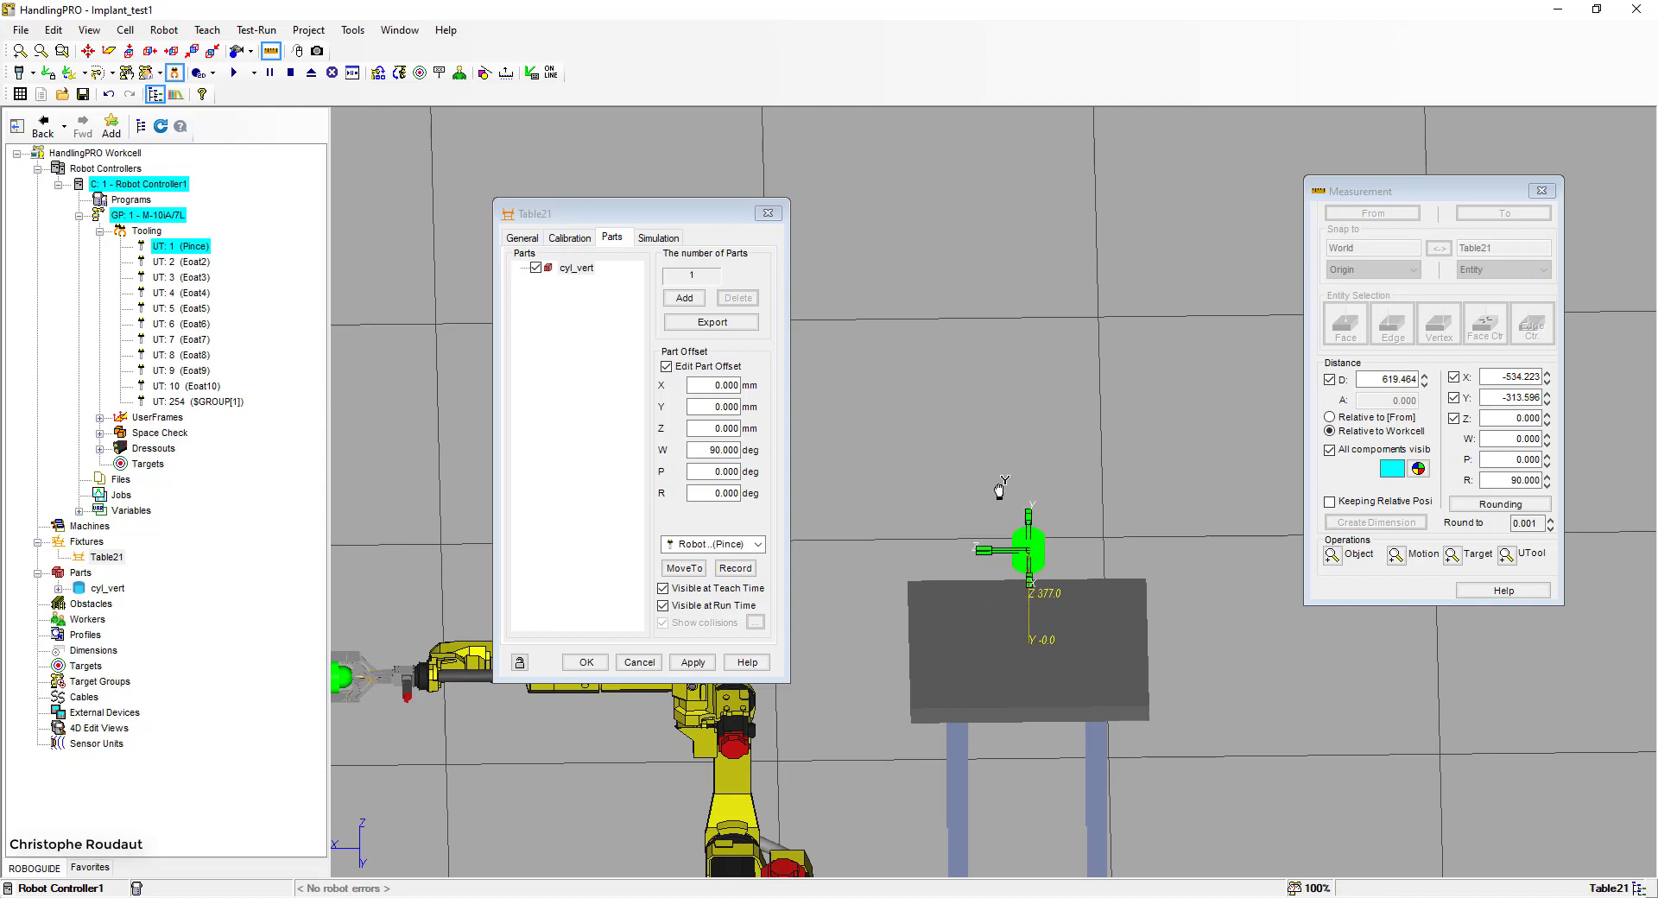
{"action": "left_click", "coordinate": [691, 663]}
{"action": "right_click_drag", "start_coordinate": [1349, 667], "coordinate": [1554, 728], "text": "ctrl"}
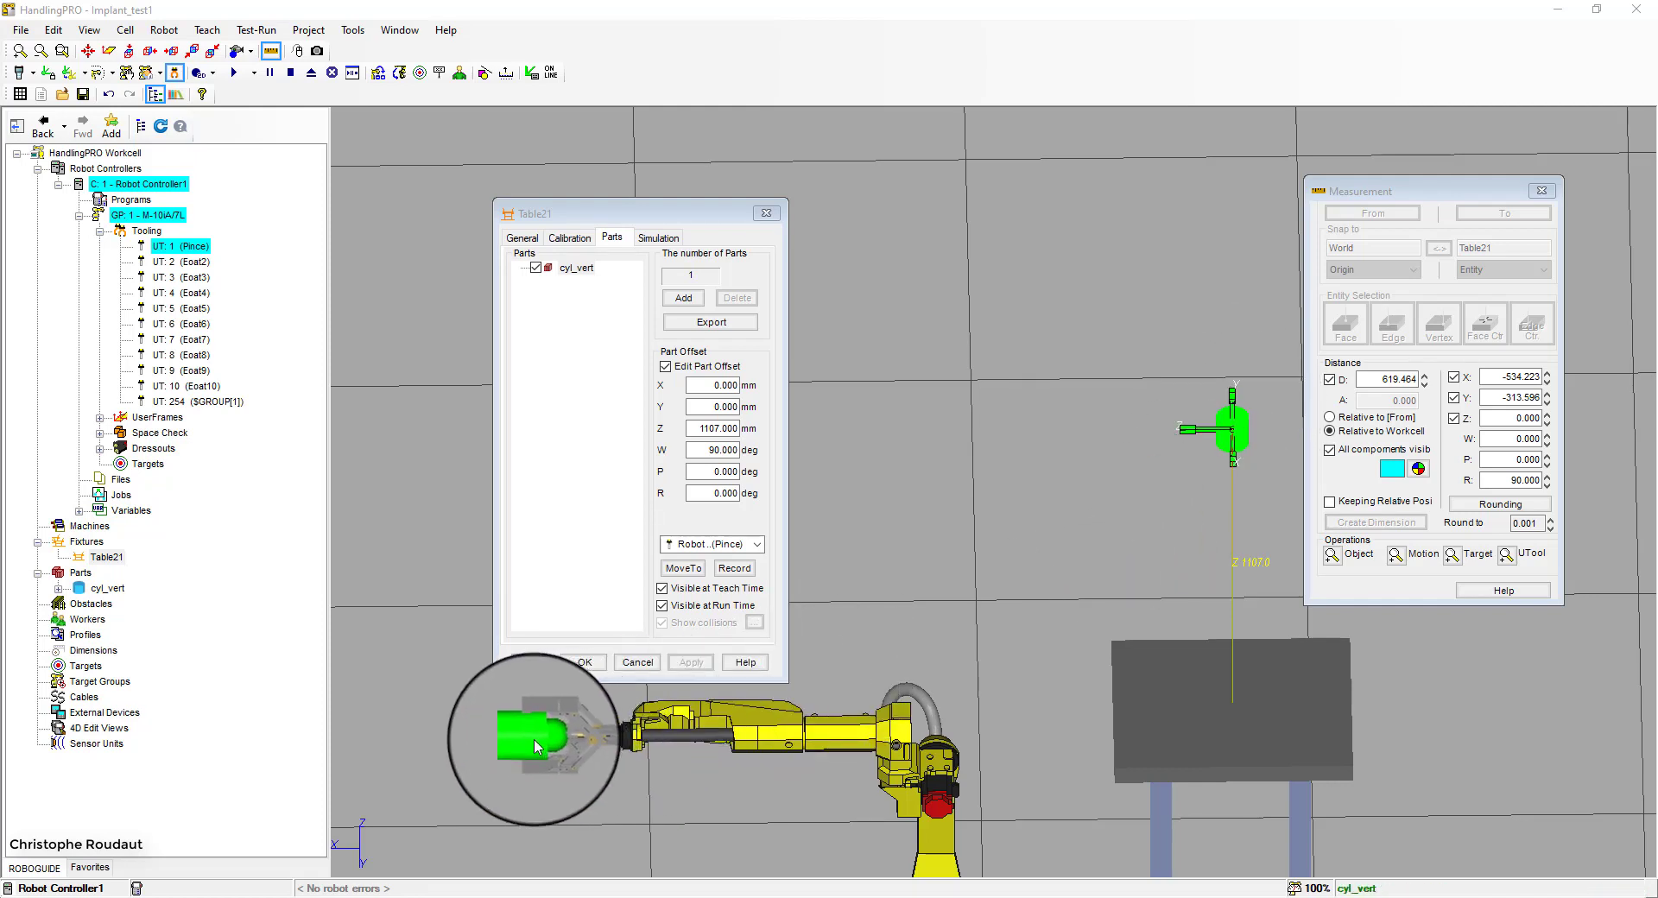
Check the cylinder dimensions of the cyl_vert part held by the gripper and return to its offset settings on Table21
{"action": "left_click", "coordinate": [665, 371]}
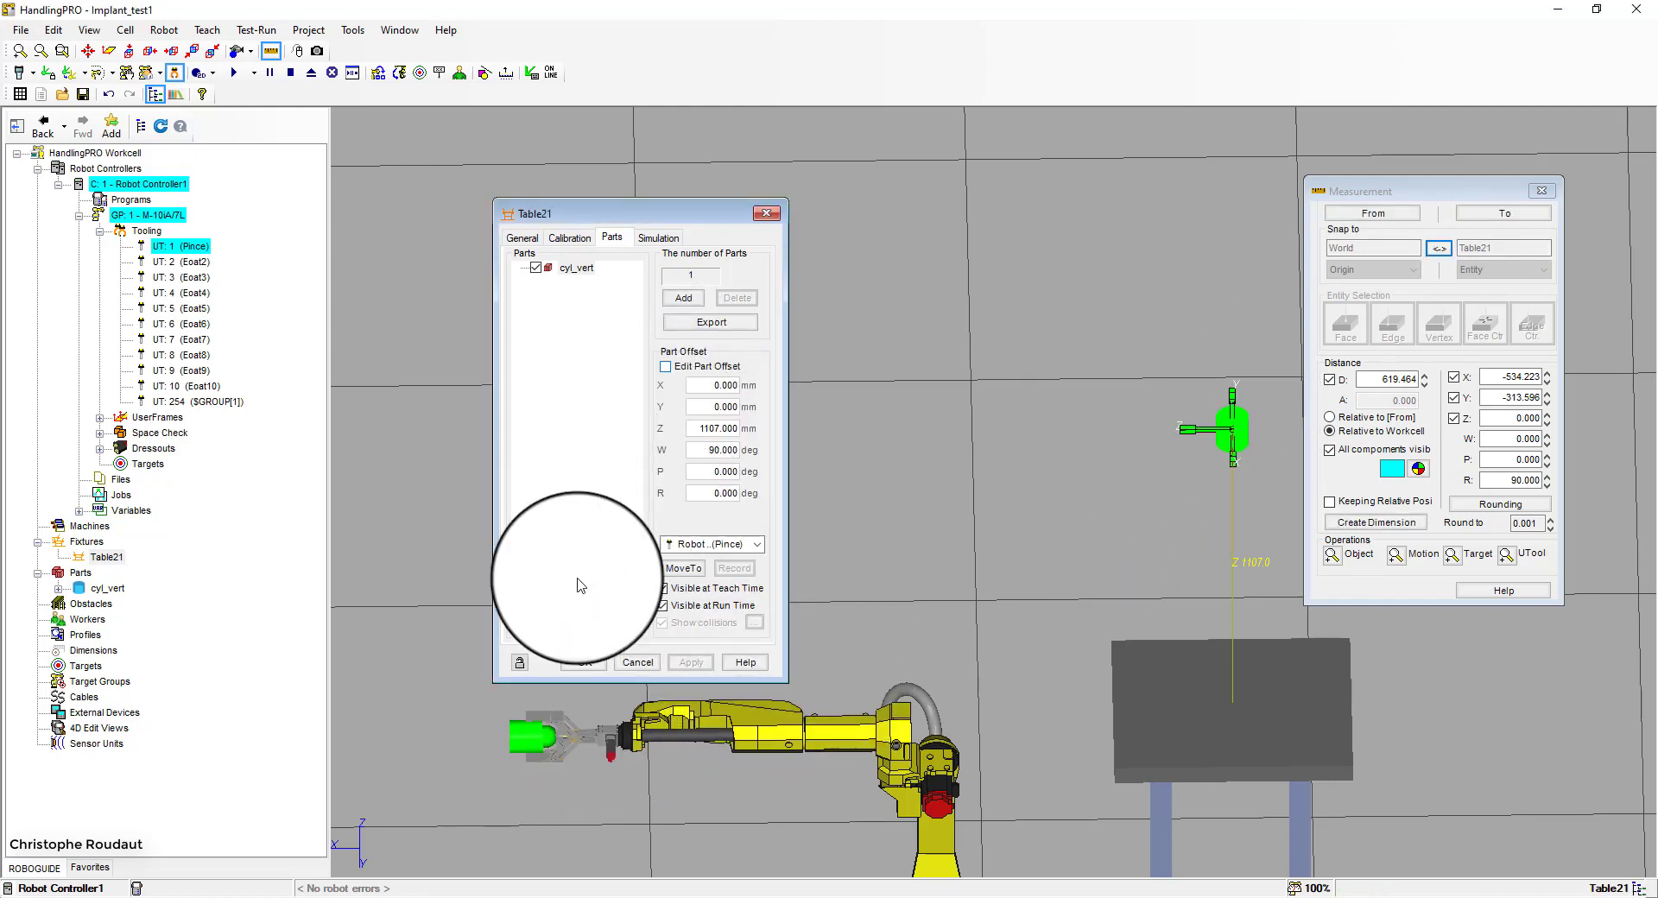
{"action": "double_click", "coordinate": [518, 736]}
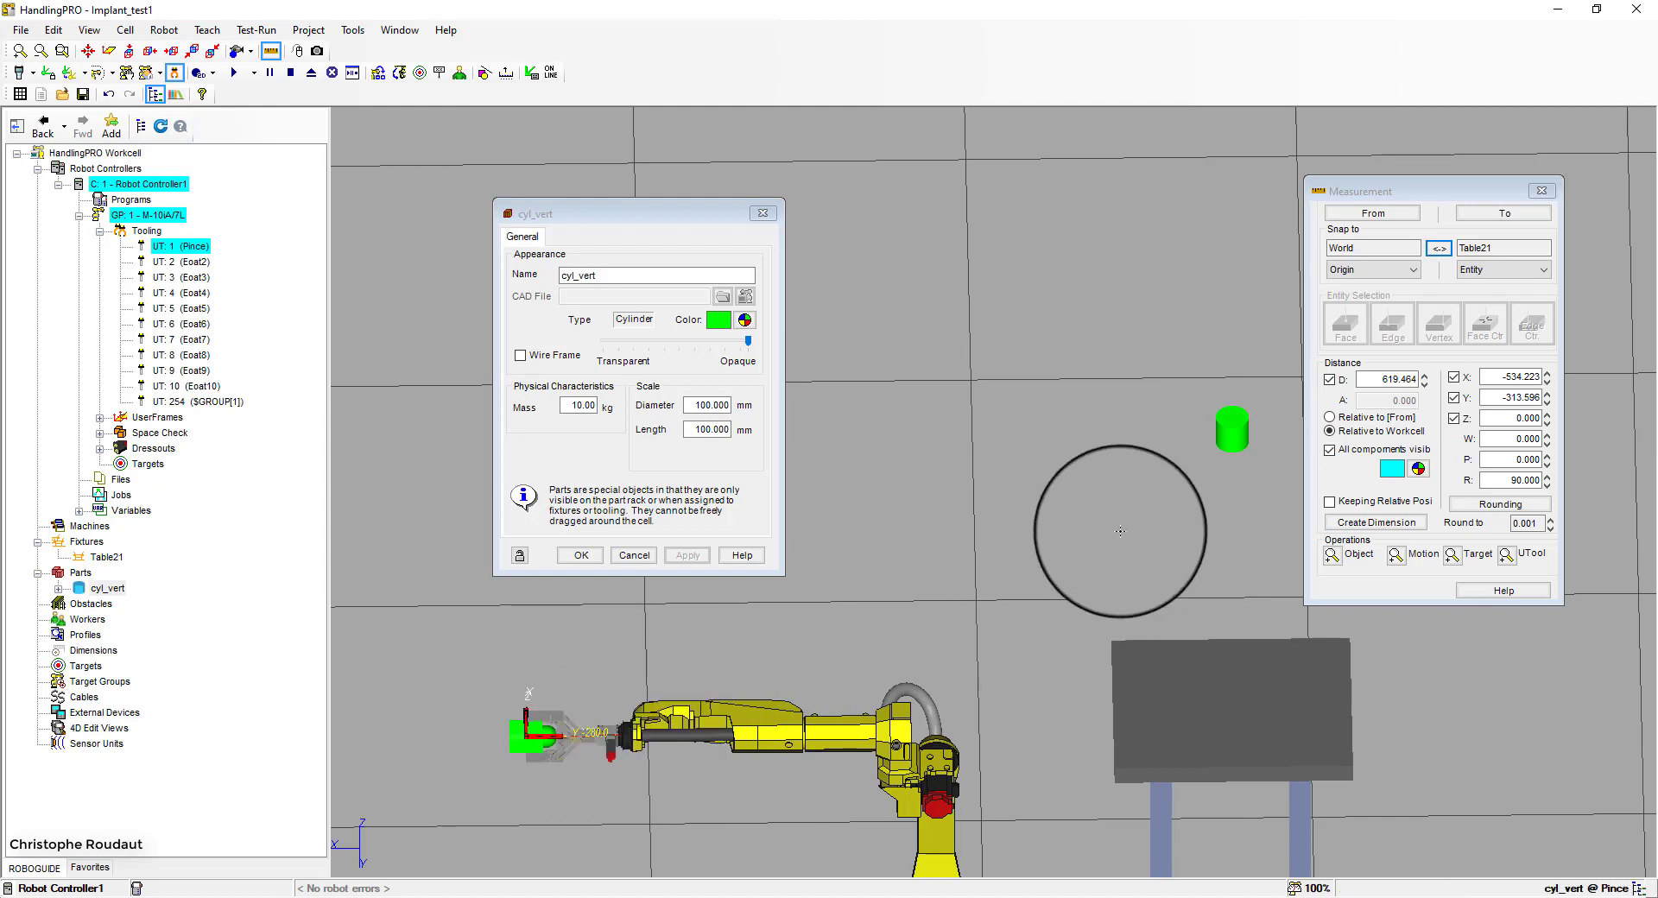
{"action": "double_click", "coordinate": [1195, 682]}
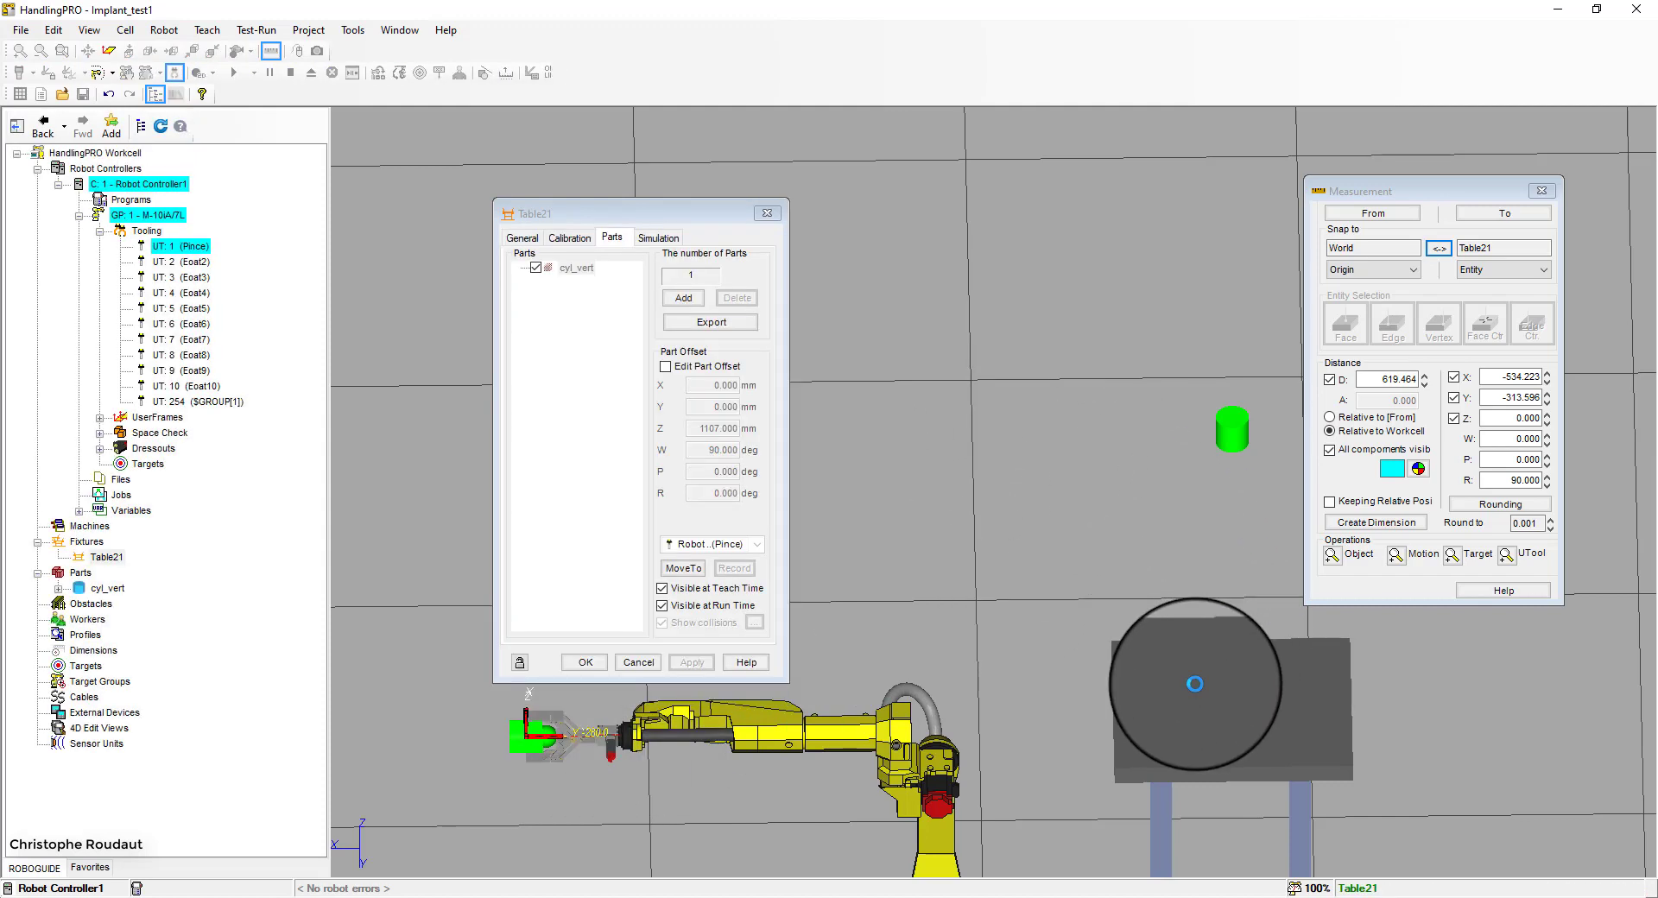
{"action": "left_click", "coordinate": [665, 368]}
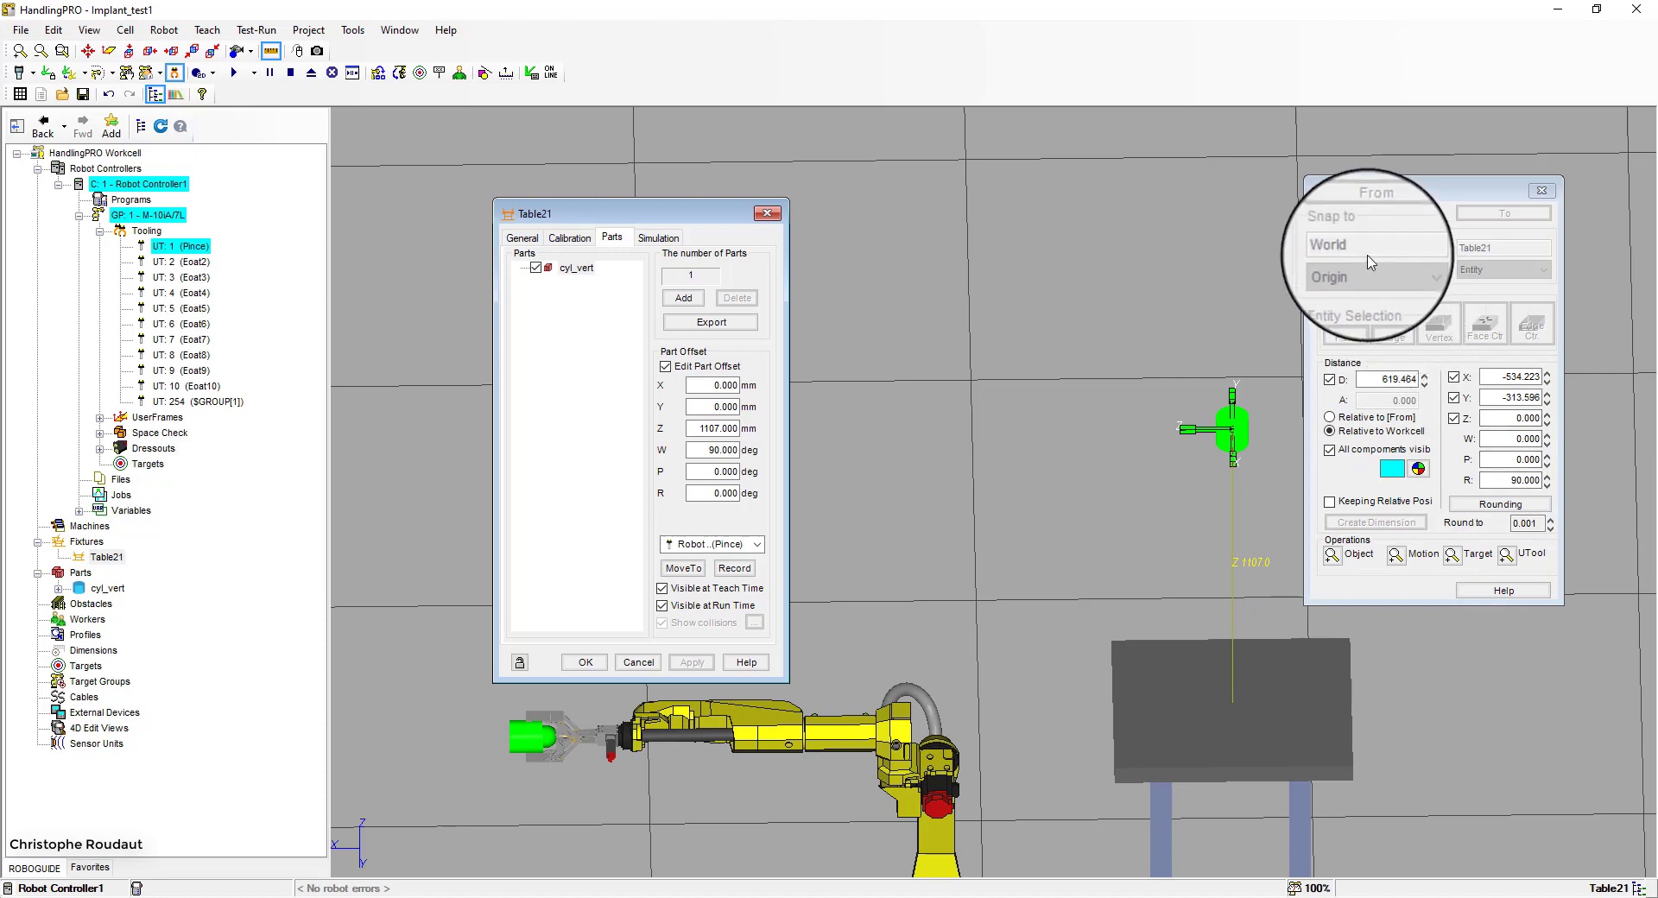
{"action": "left_click", "coordinate": [666, 367]}
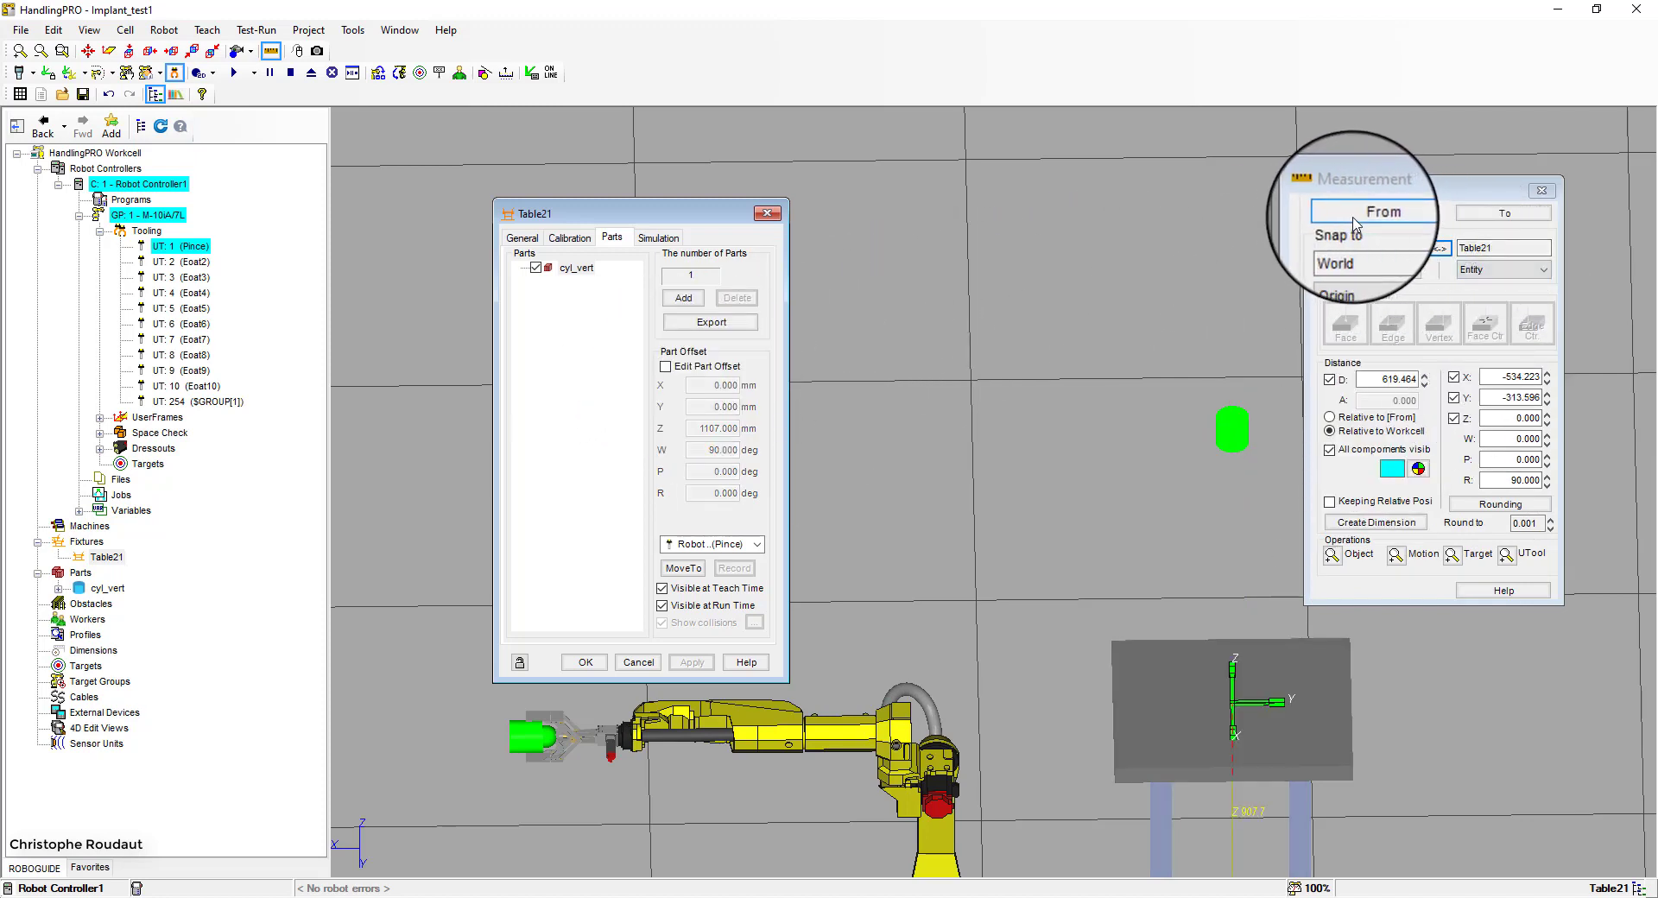
Change the measurement's start point from the world origin to an entity, picking the top face of Table21
{"action": "left_click", "coordinate": [1354, 276]}
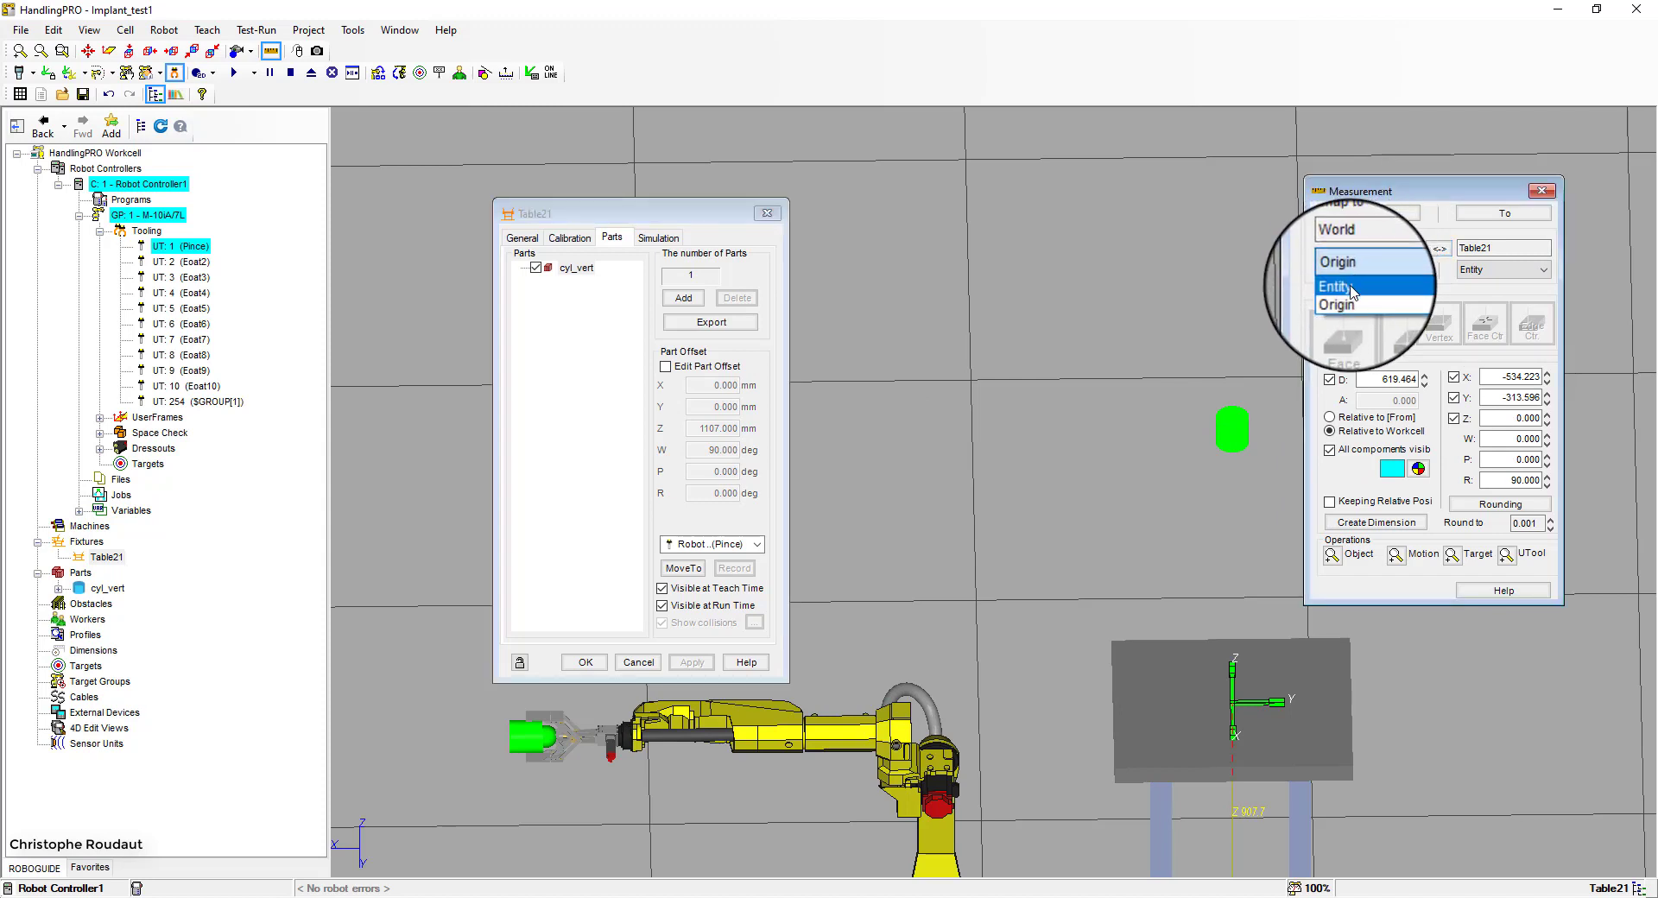
{"action": "left_click", "coordinate": [1354, 292]}
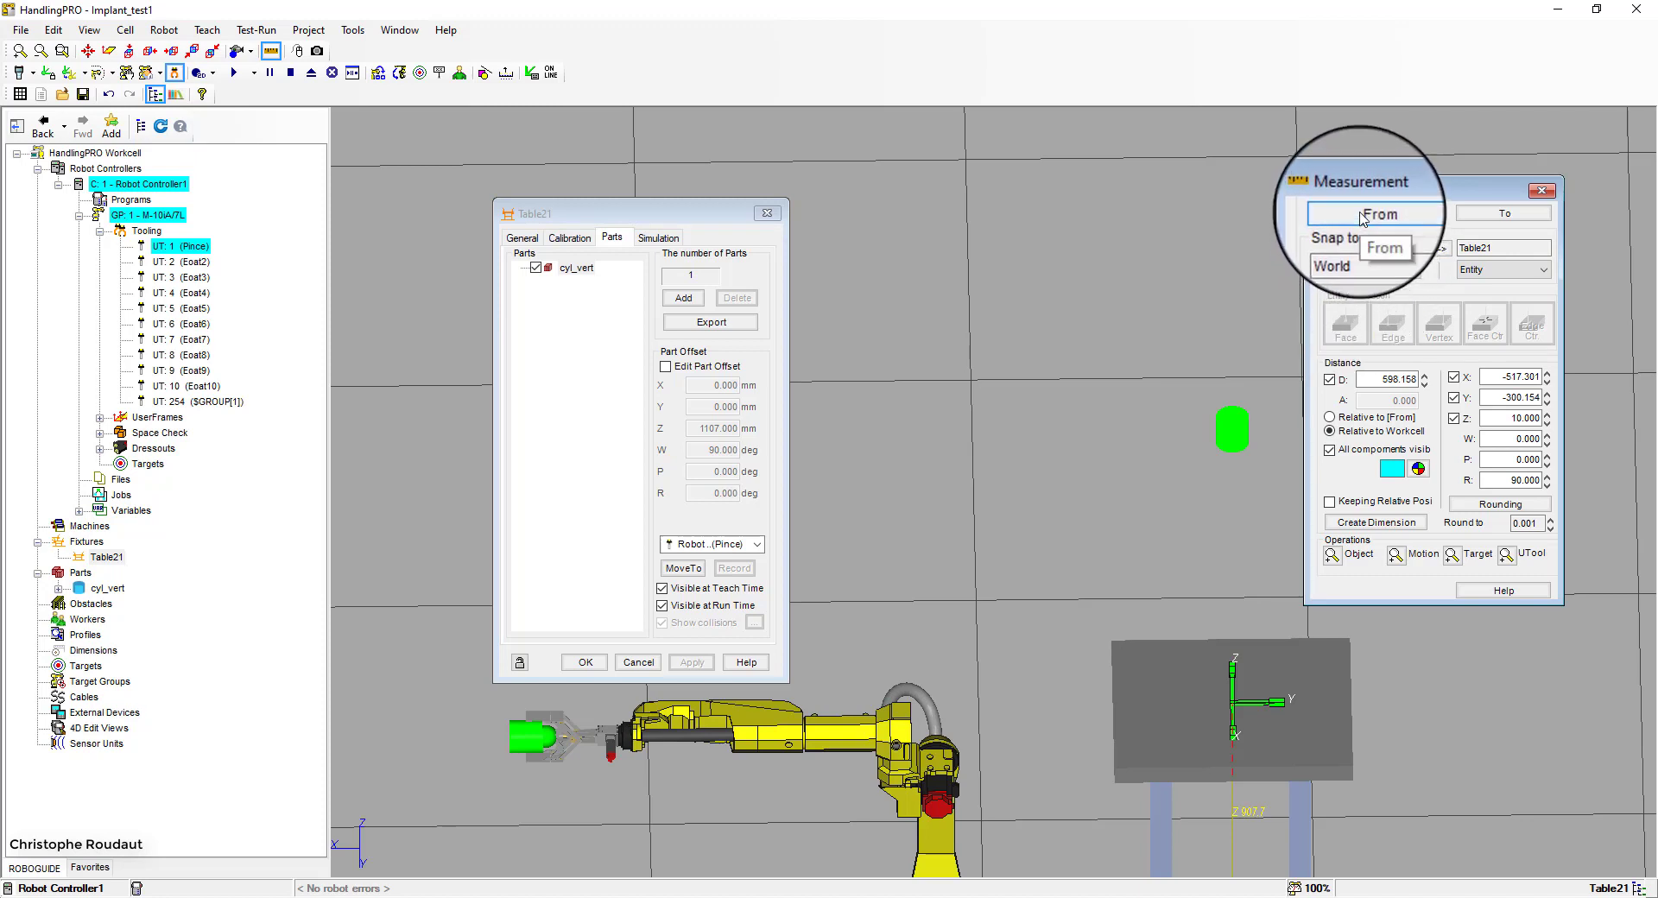
{"action": "left_click", "coordinate": [1337, 320]}
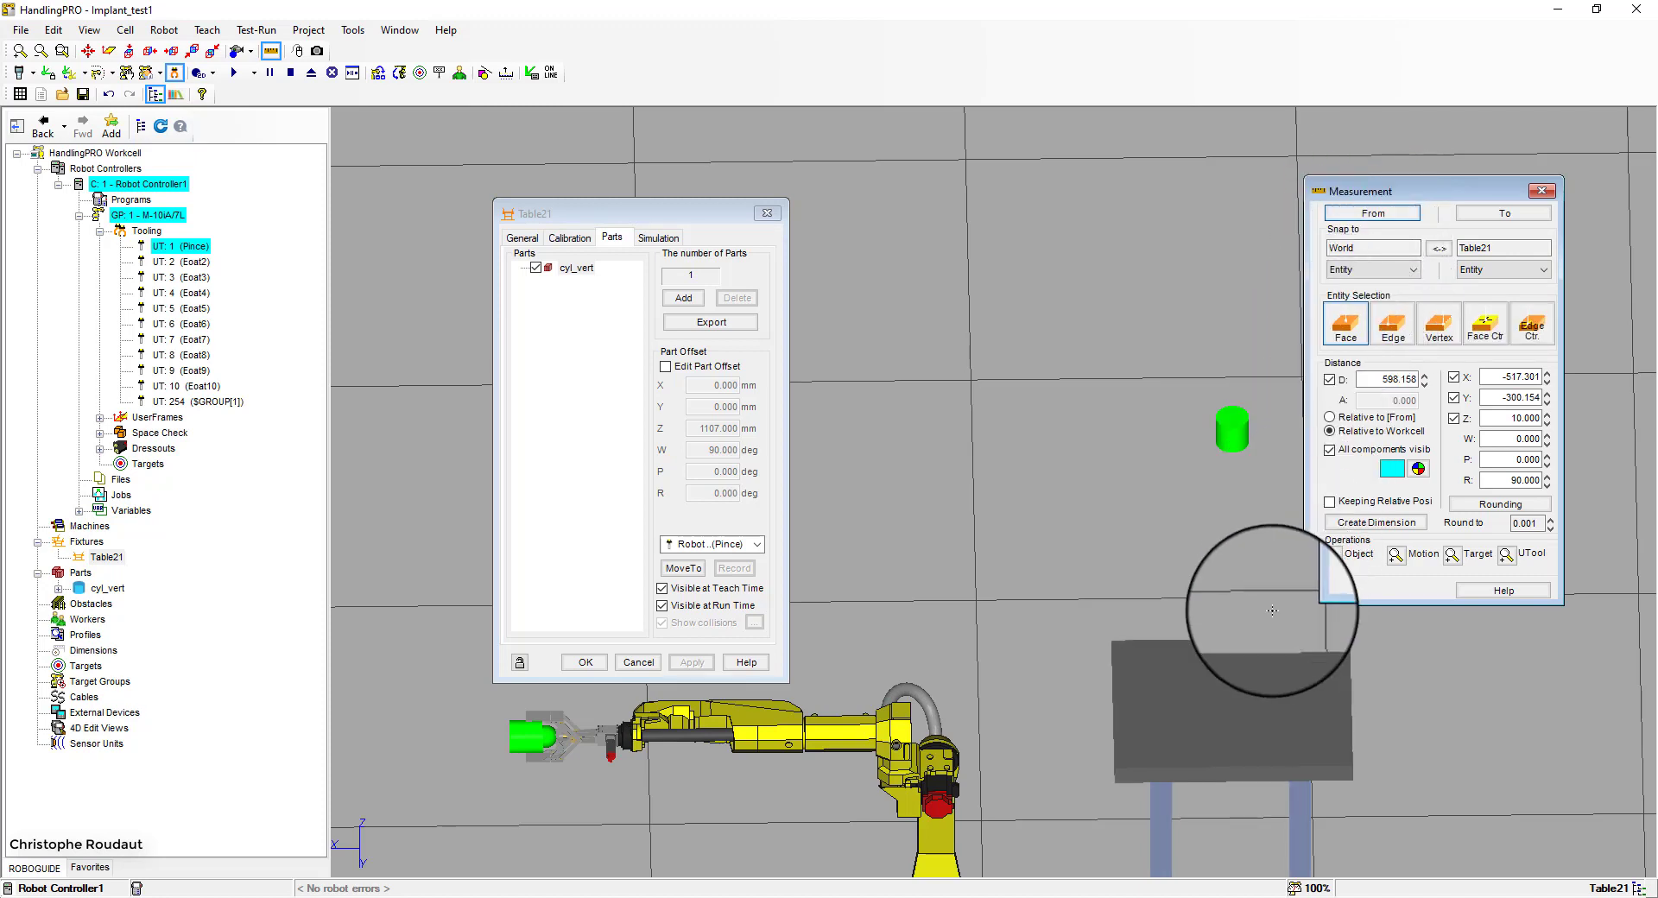
{"action": "left_click", "coordinate": [1202, 696]}
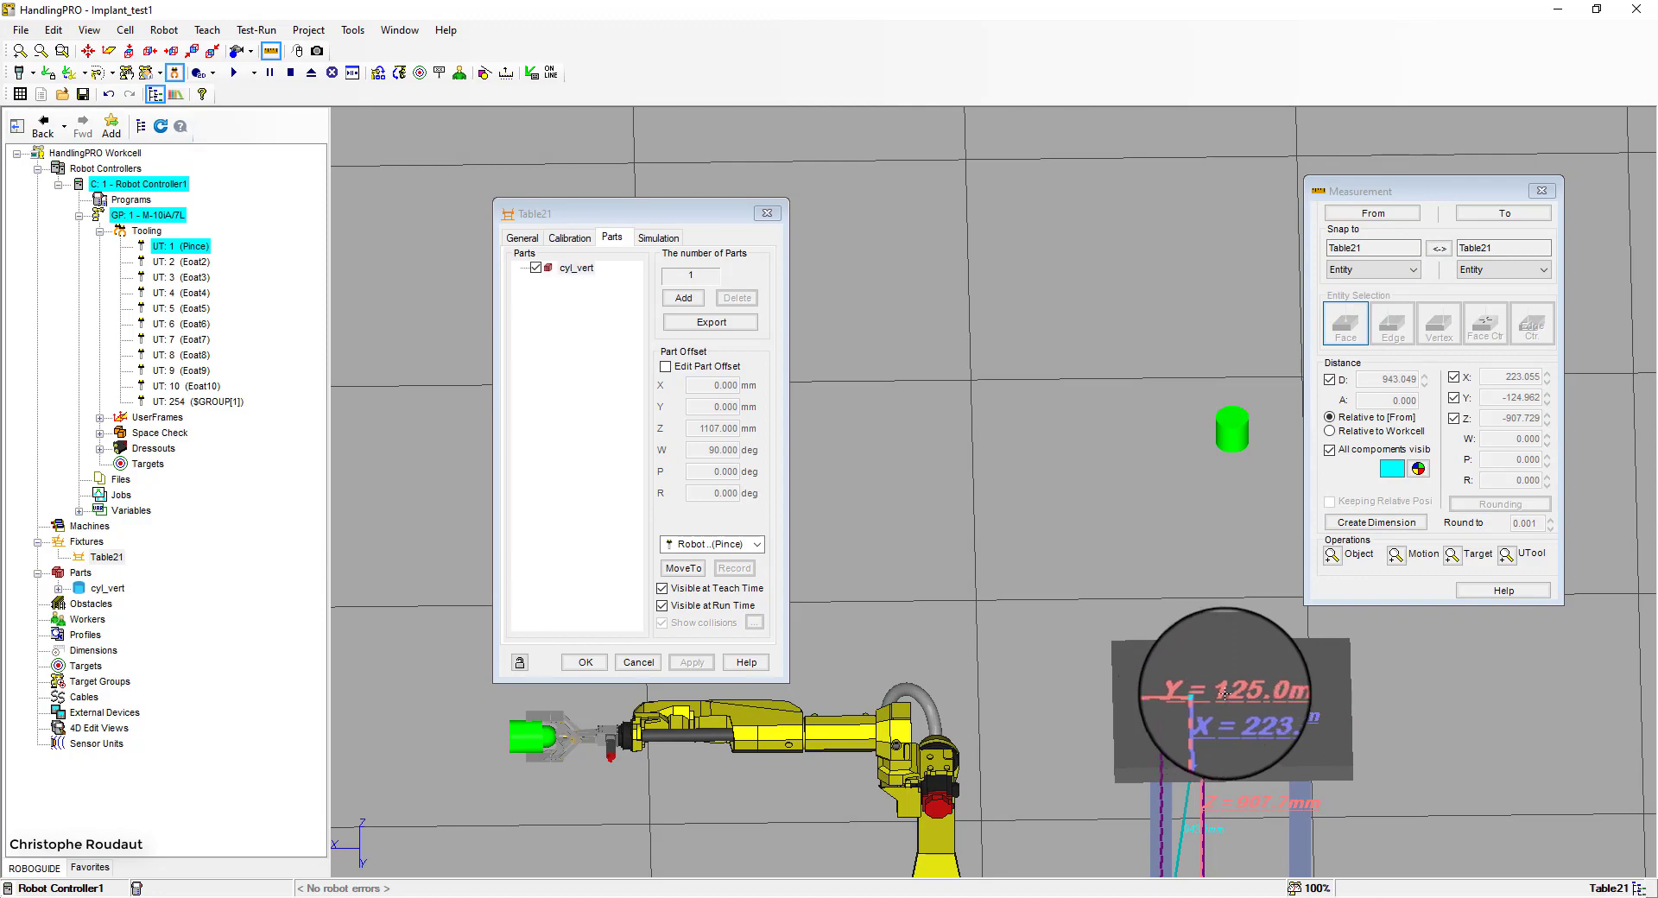
{"action": "right_click_drag", "start_coordinate": [1328, 679], "coordinate": [1301, 648]}
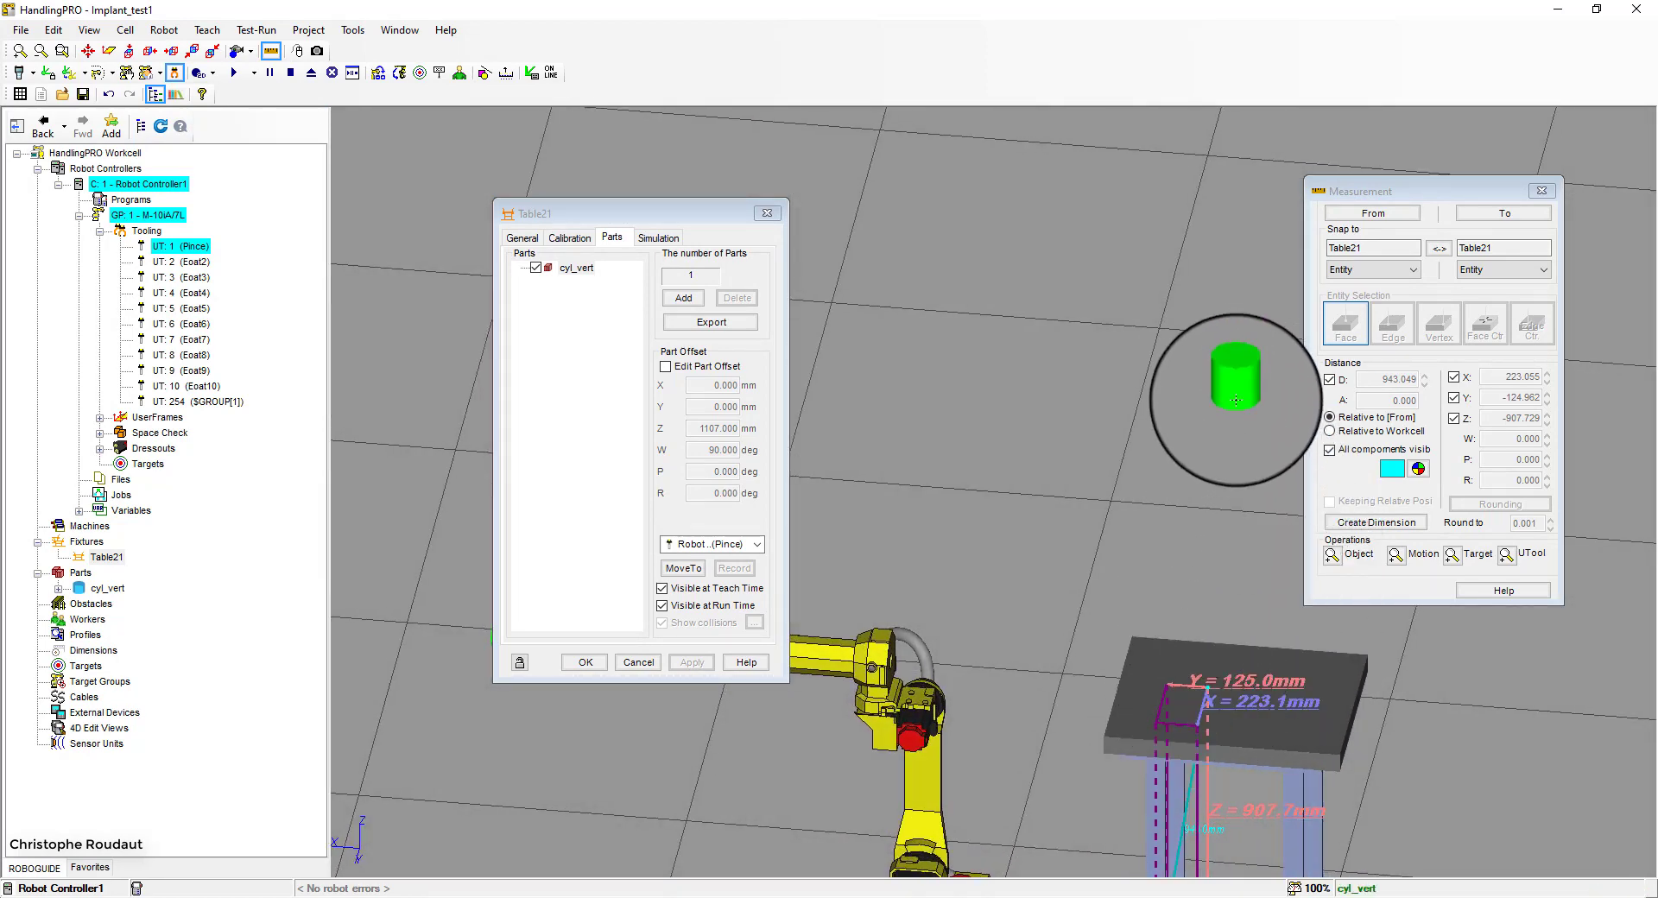
Tilt the cyl_vert part above Table21 to a W angle of about 154 degrees and apply the offset
{"action": "left_click", "coordinate": [666, 366]}
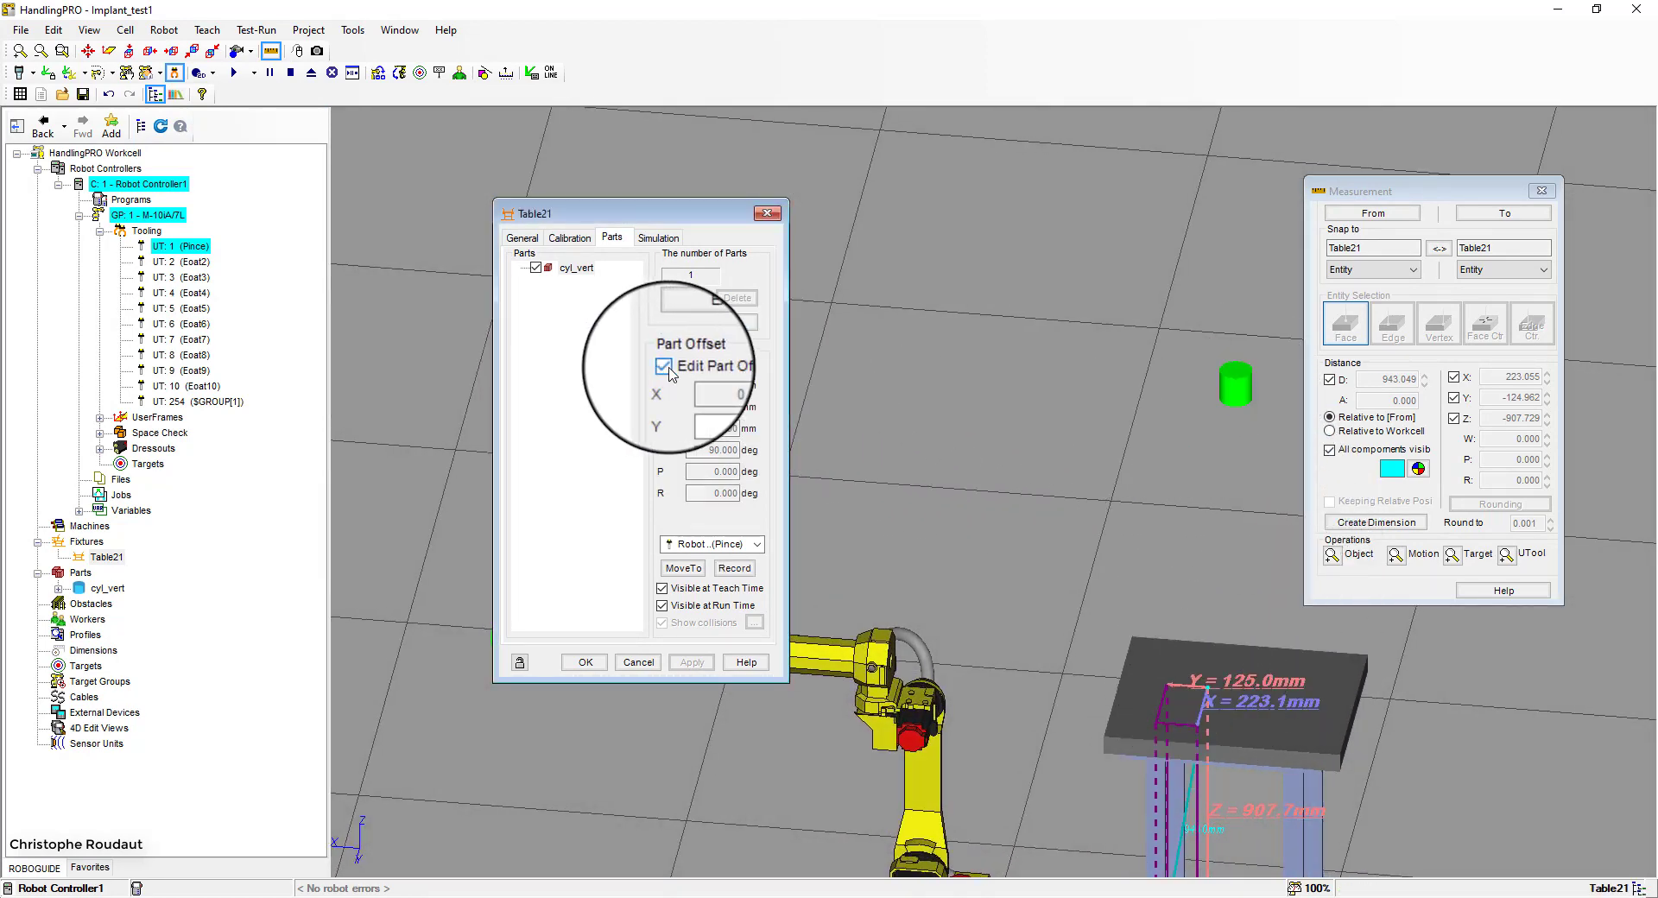
{"action": "left_click", "coordinate": [1227, 410]}
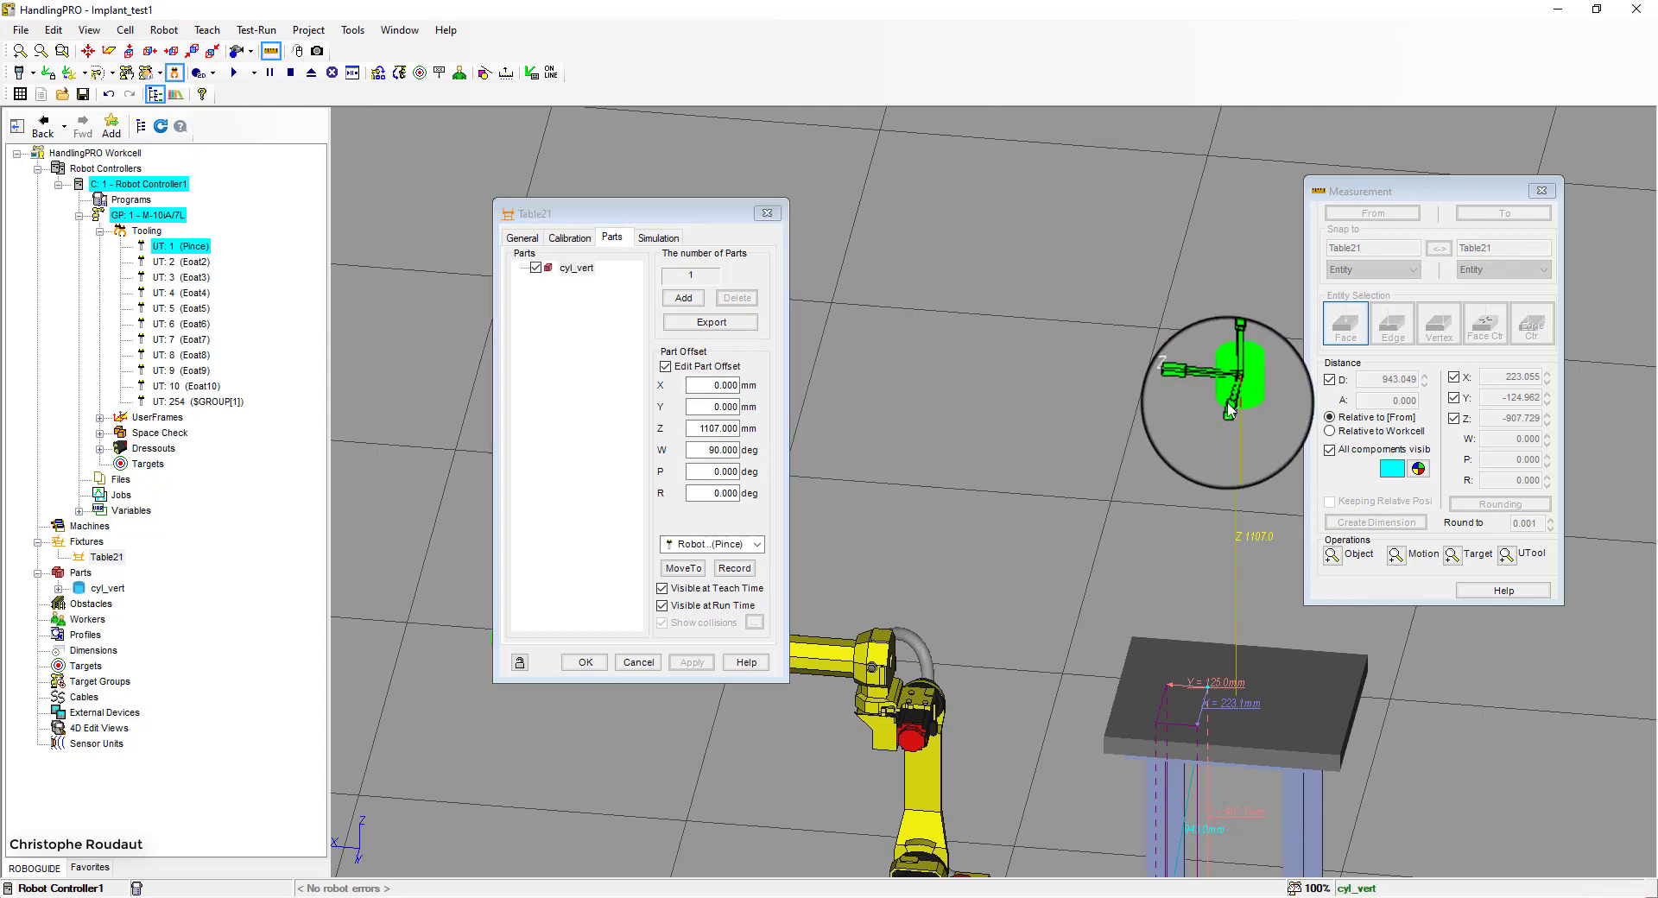
{"action": "left_click_drag", "start_coordinate": [1164, 381], "coordinate": [1162, 381], "text": "shift"}
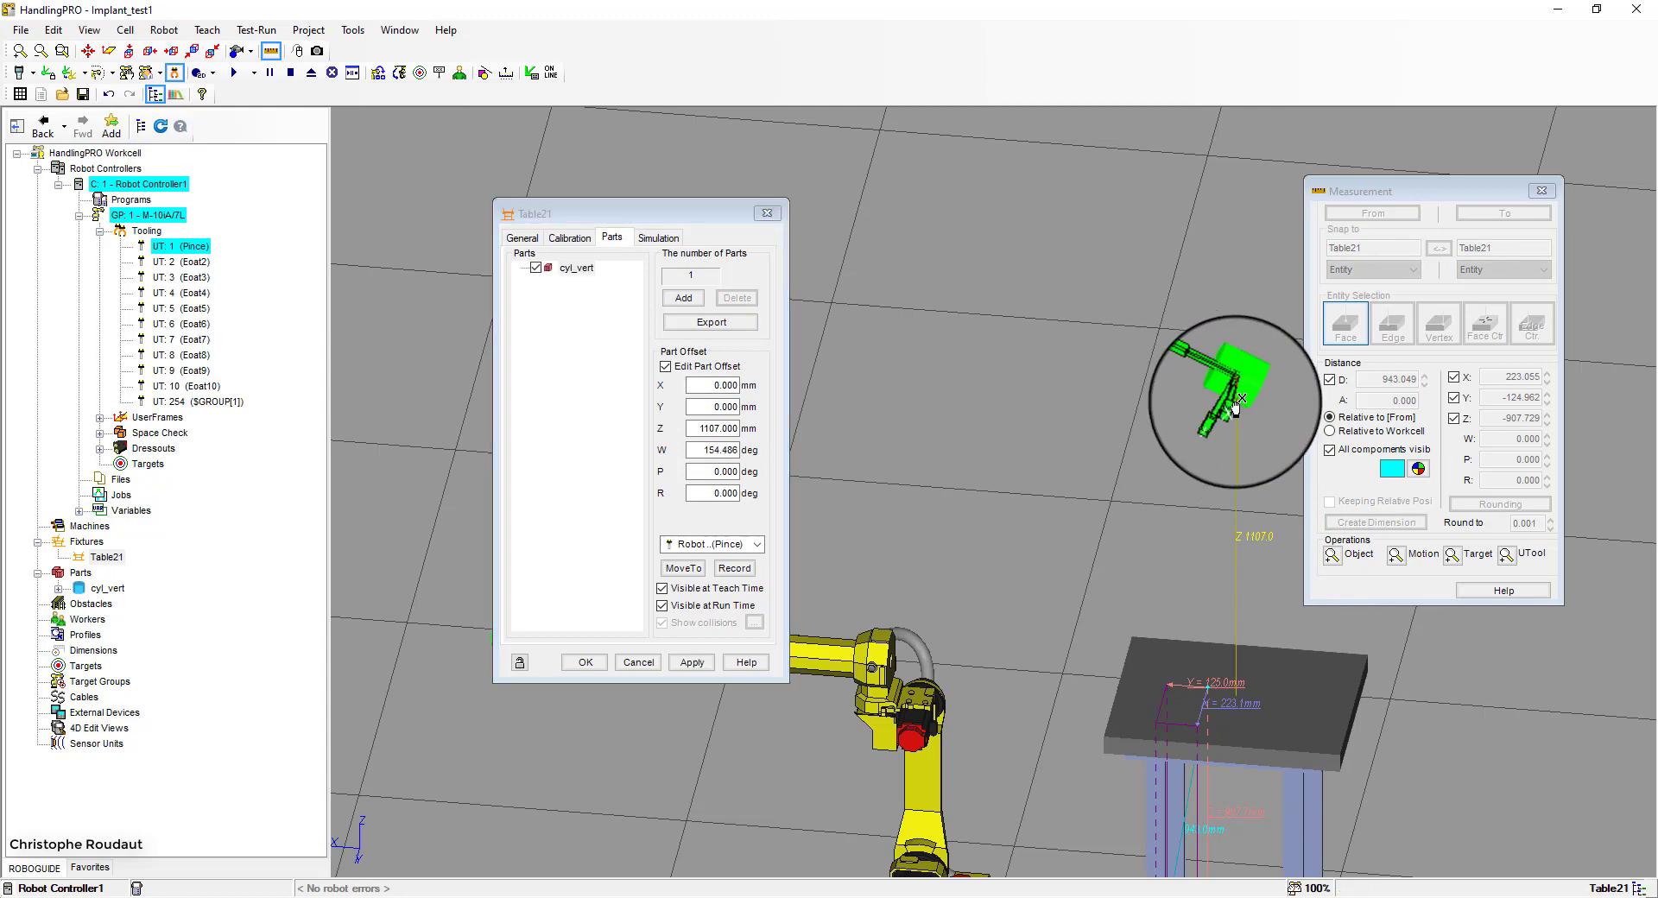
{"action": "left_click", "coordinate": [692, 662]}
Set the measurement's end point on the lower face of the tilted cyl_vert part
{"action": "right_click_drag", "start_coordinate": [1220, 513], "coordinate": [1074, 508]}
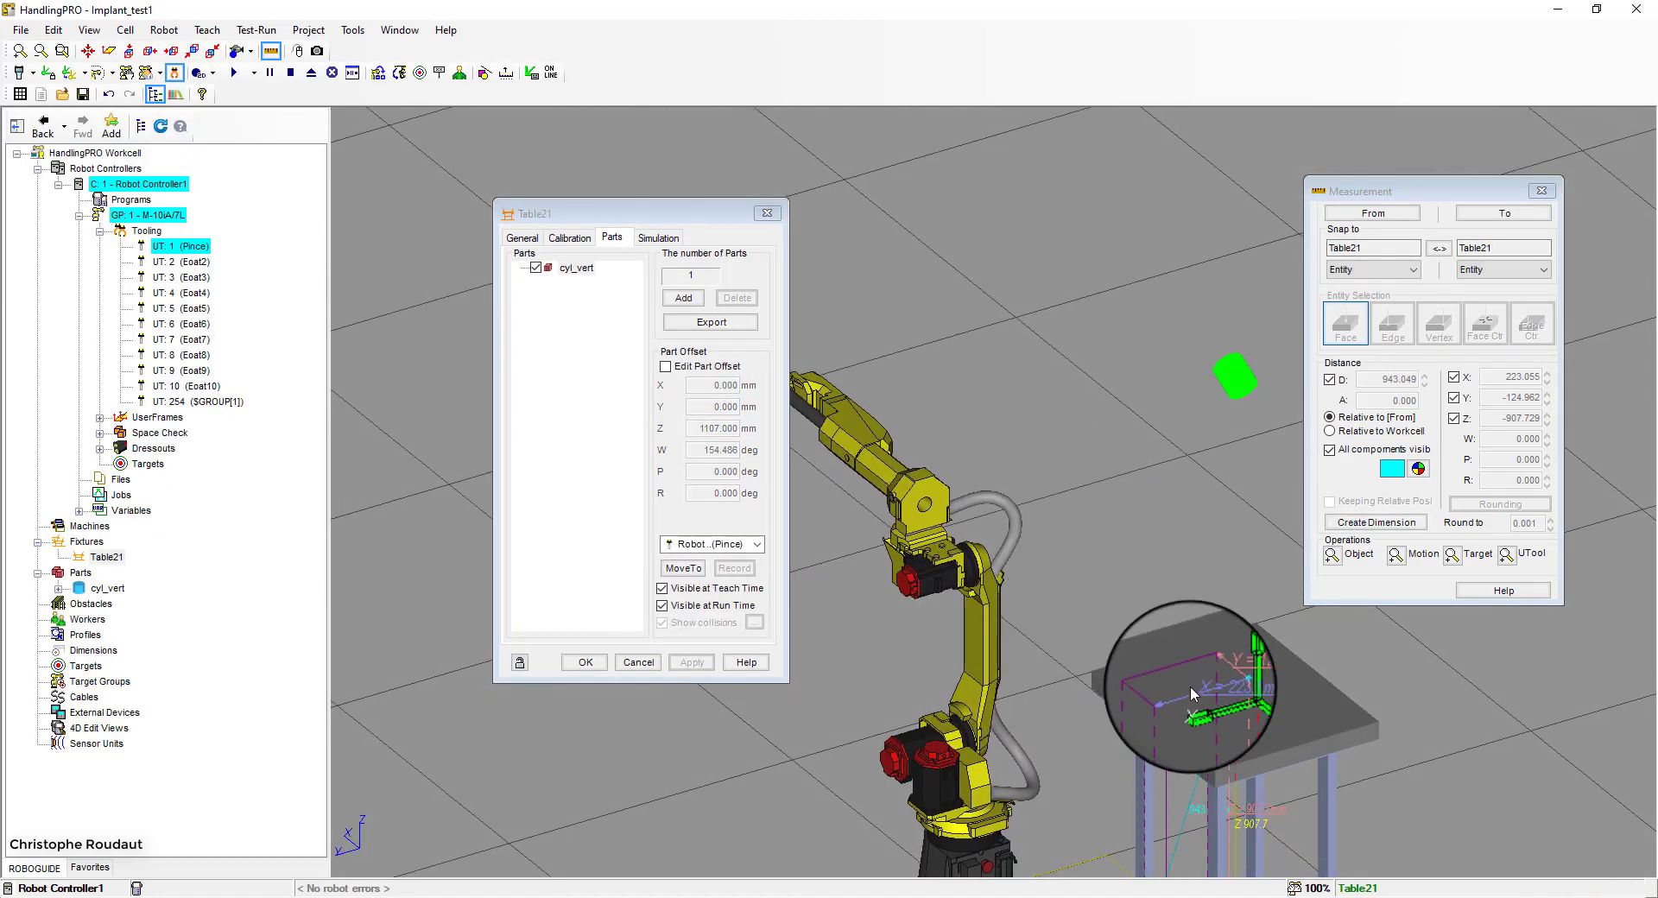
{"action": "right_click_drag", "start_coordinate": [1308, 380], "coordinate": [1407, 407]}
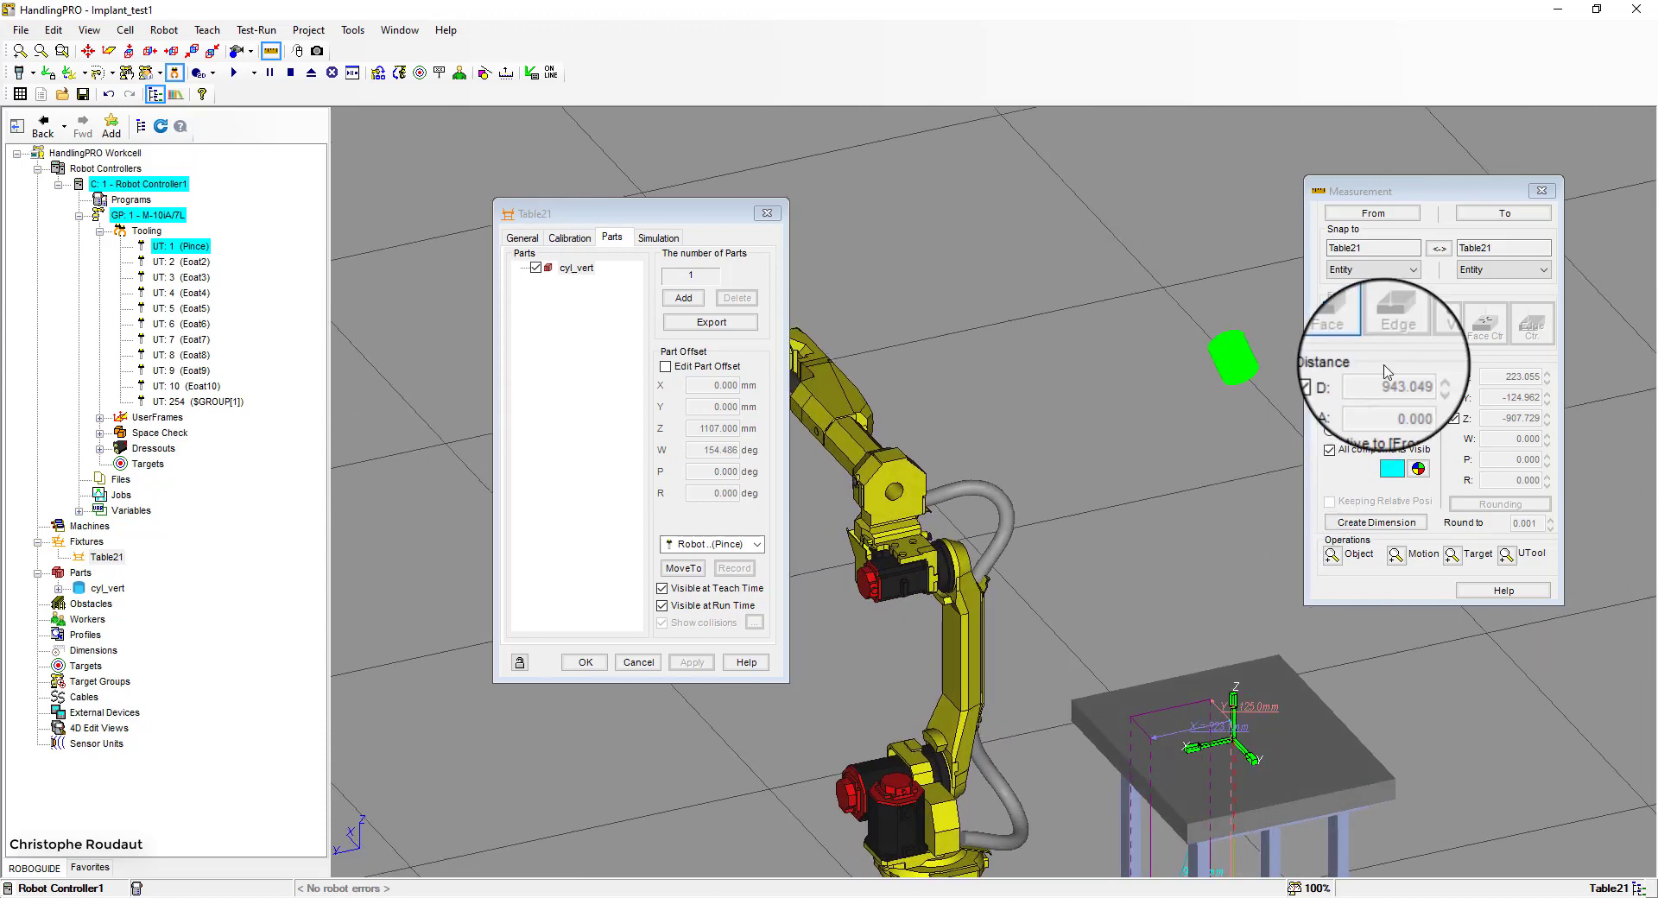
{"action": "left_click", "coordinate": [1504, 214]}
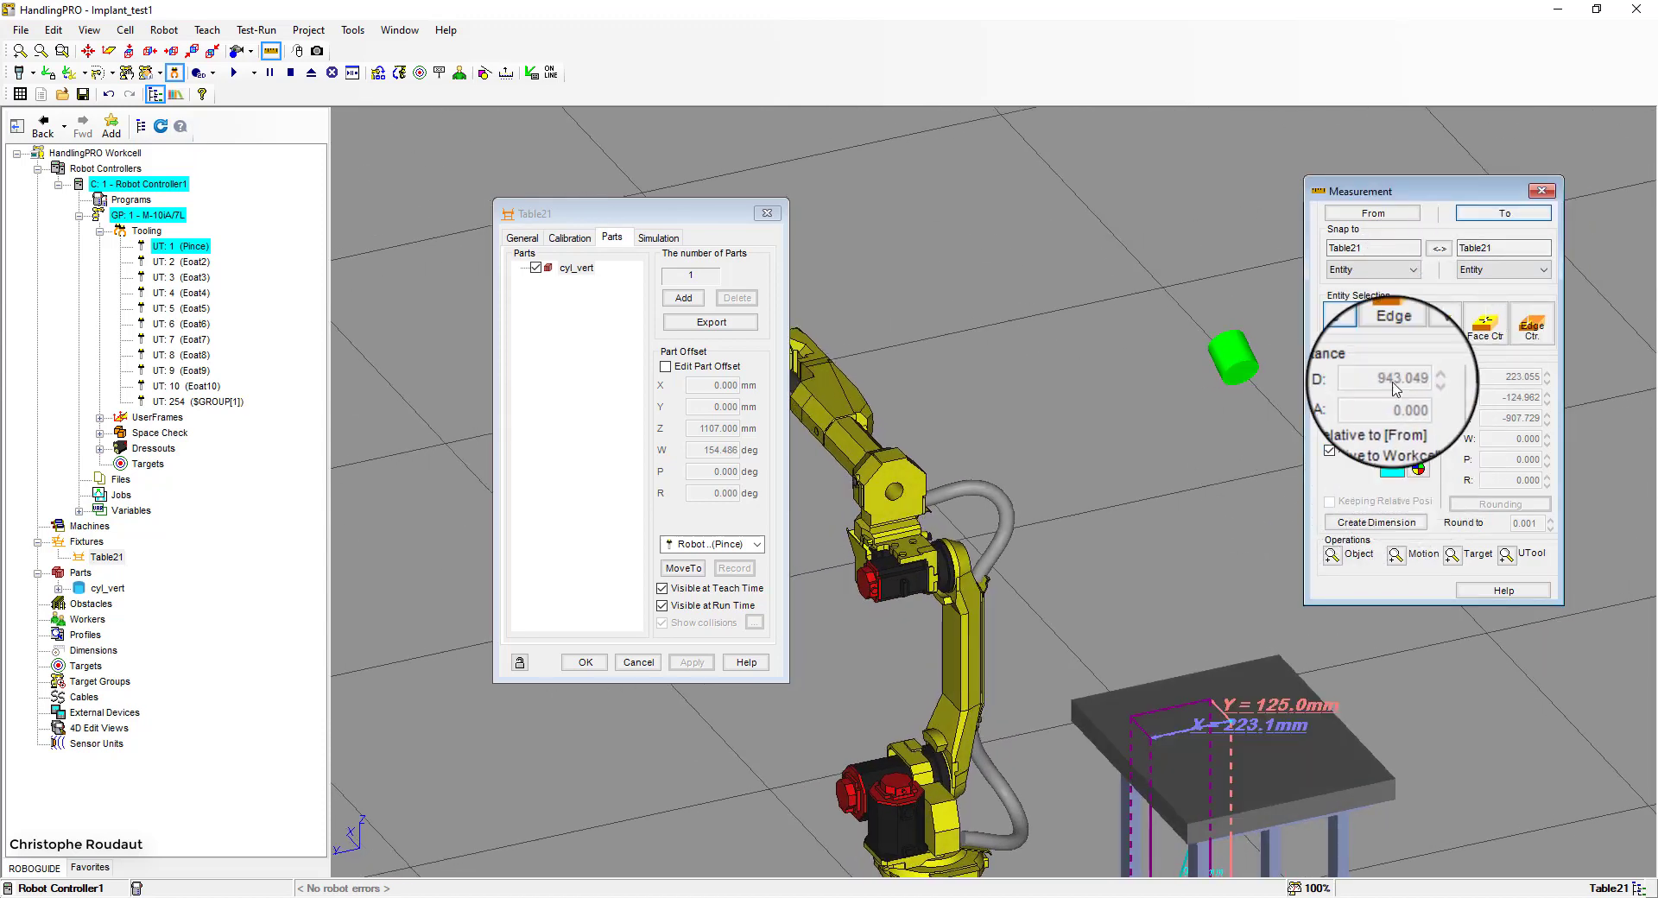
{"action": "left_click", "coordinate": [1236, 372]}
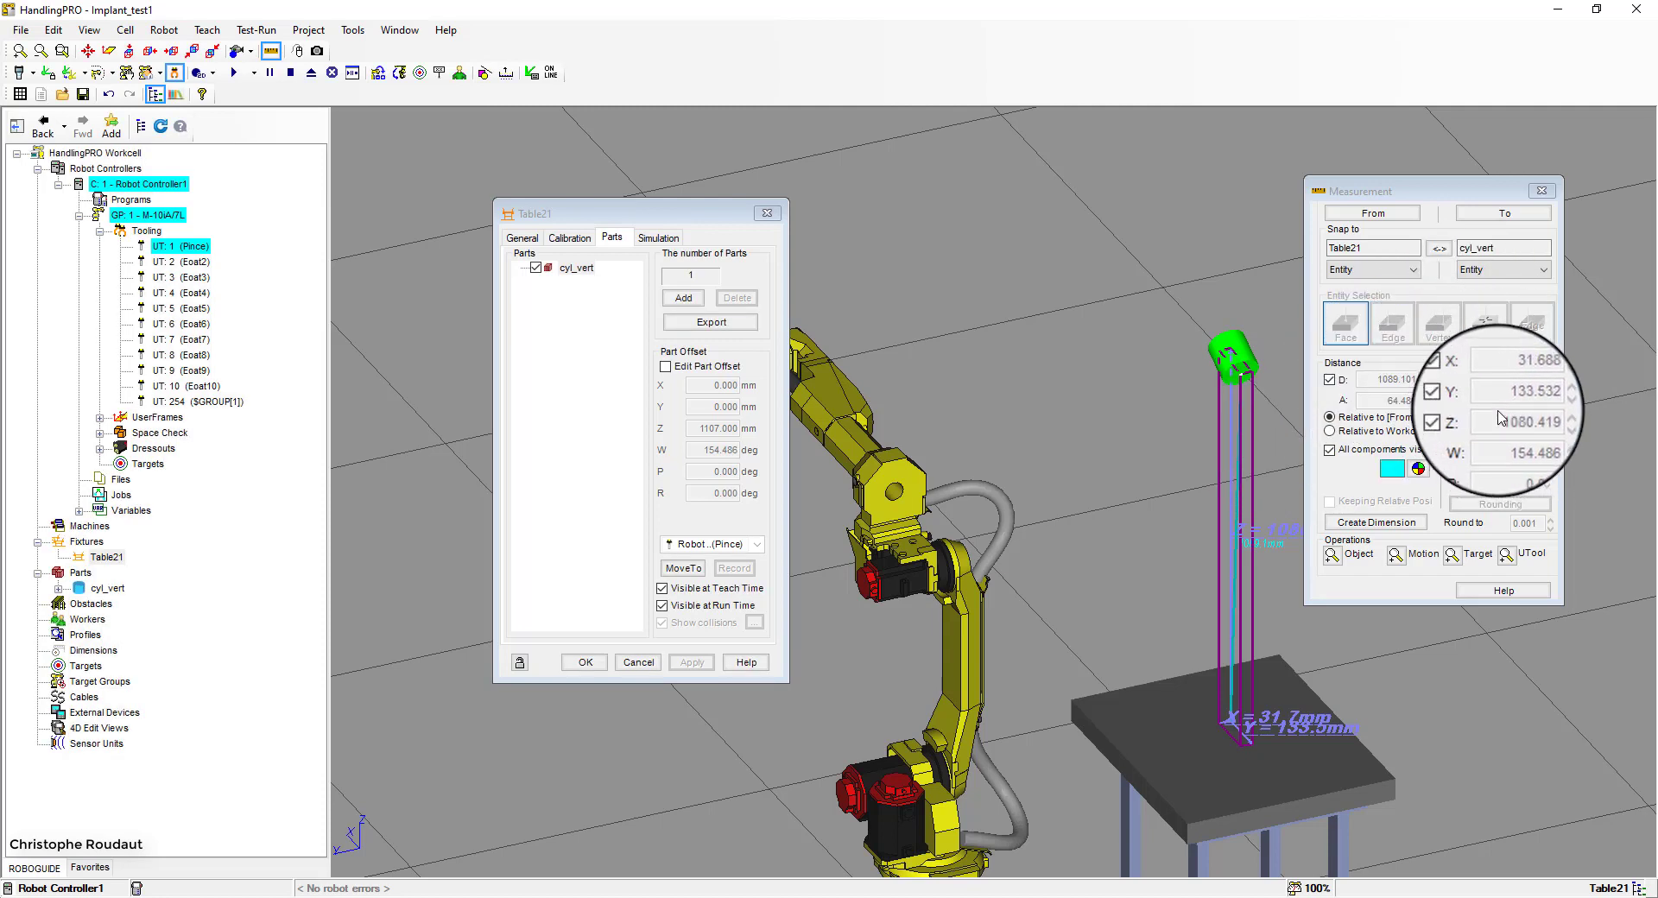
Move the cyl_vert part onto the table top with the Face To Face operation and apply its new offset
{"action": "left_click", "coordinate": [1333, 555]}
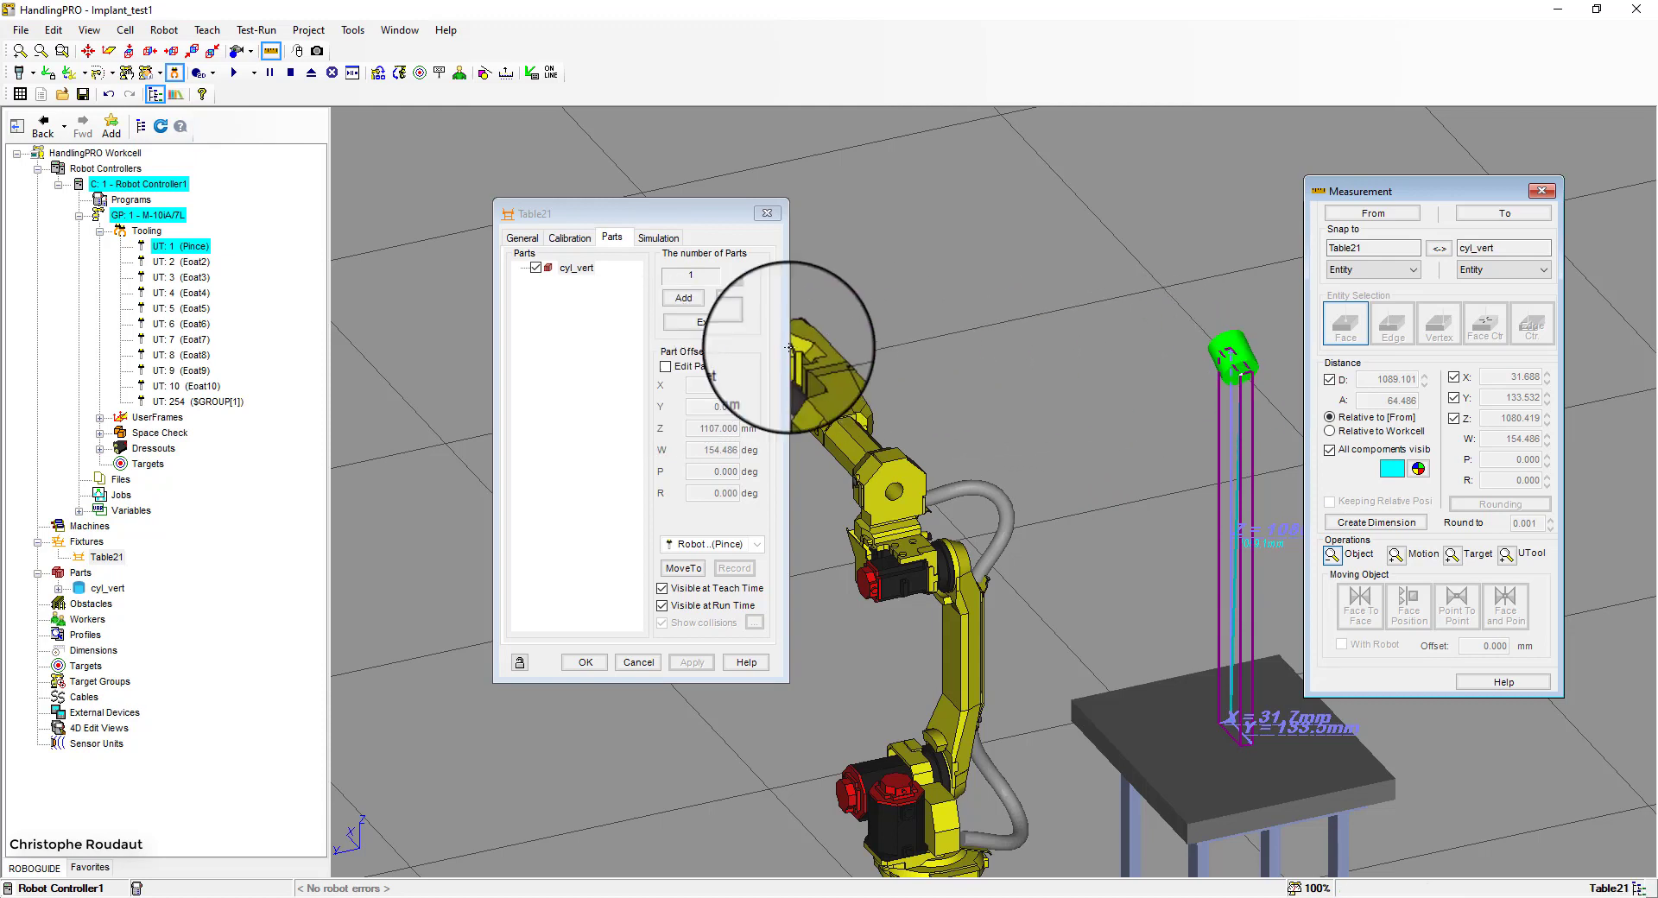
{"action": "left_click", "coordinate": [665, 367]}
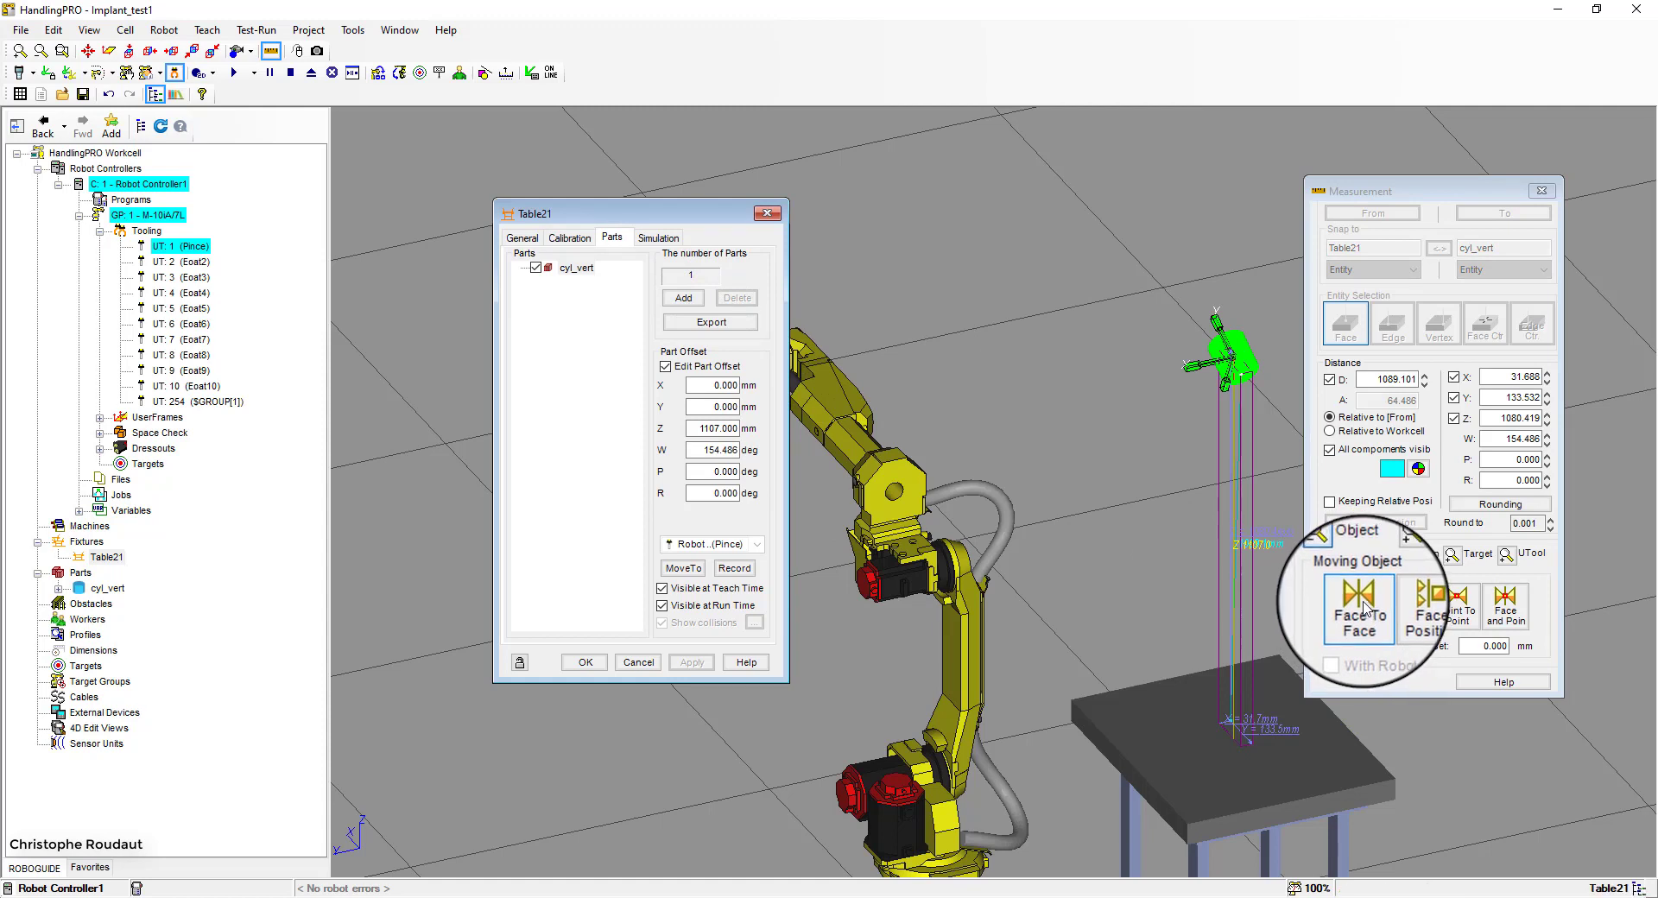
{"action": "left_click", "coordinate": [1362, 607]}
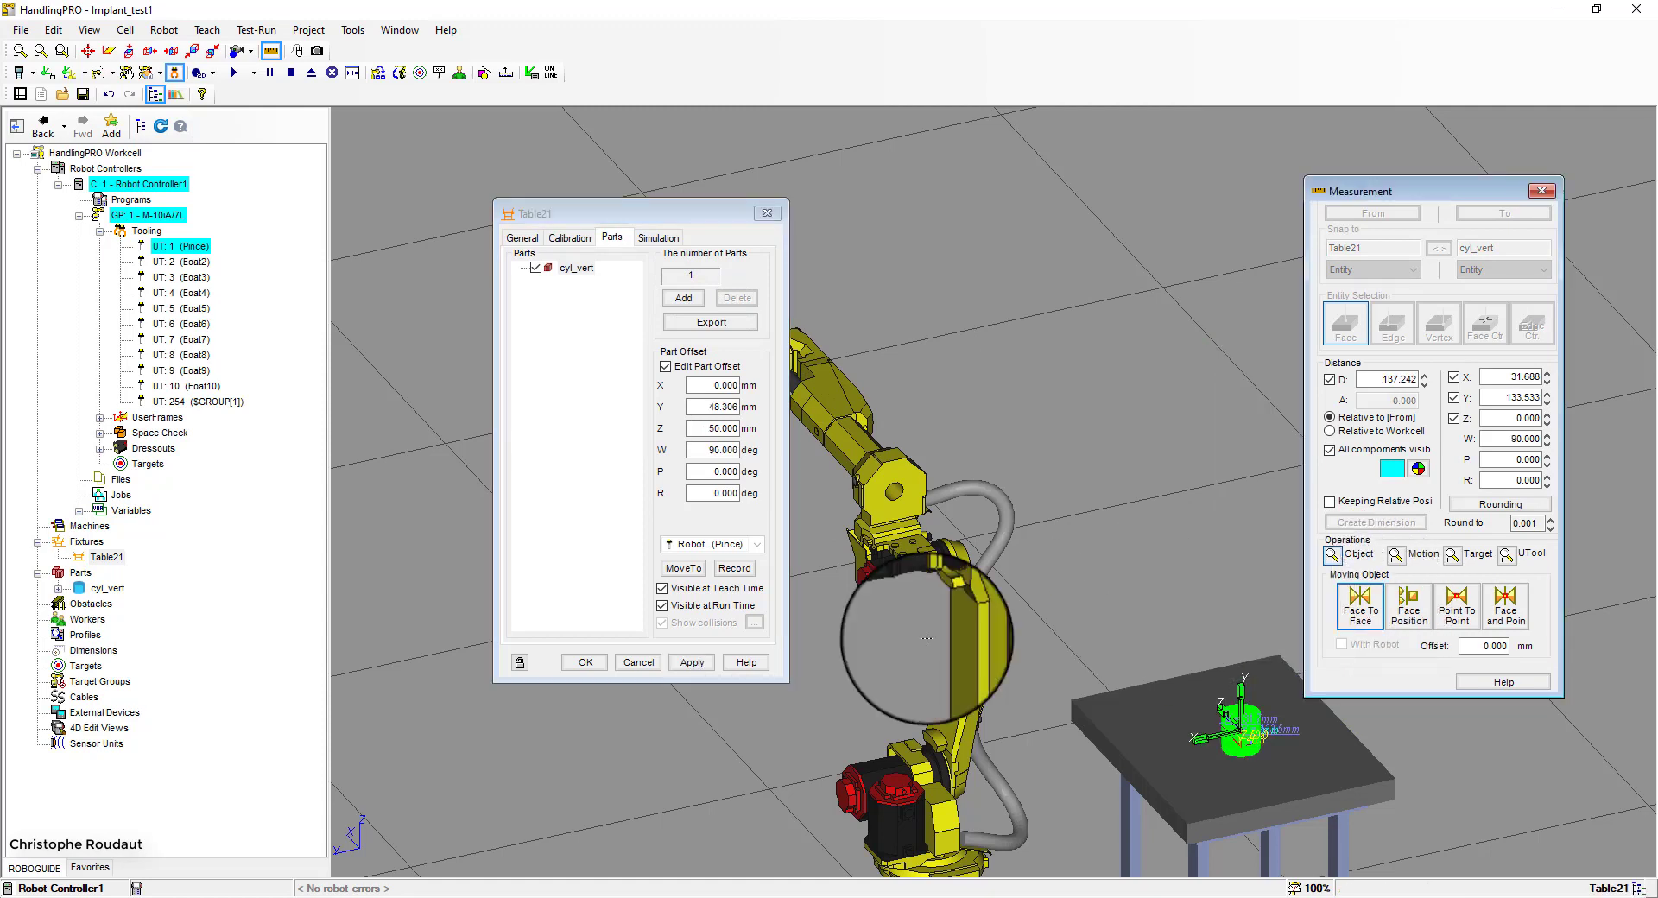
{"action": "left_click", "coordinate": [706, 668]}
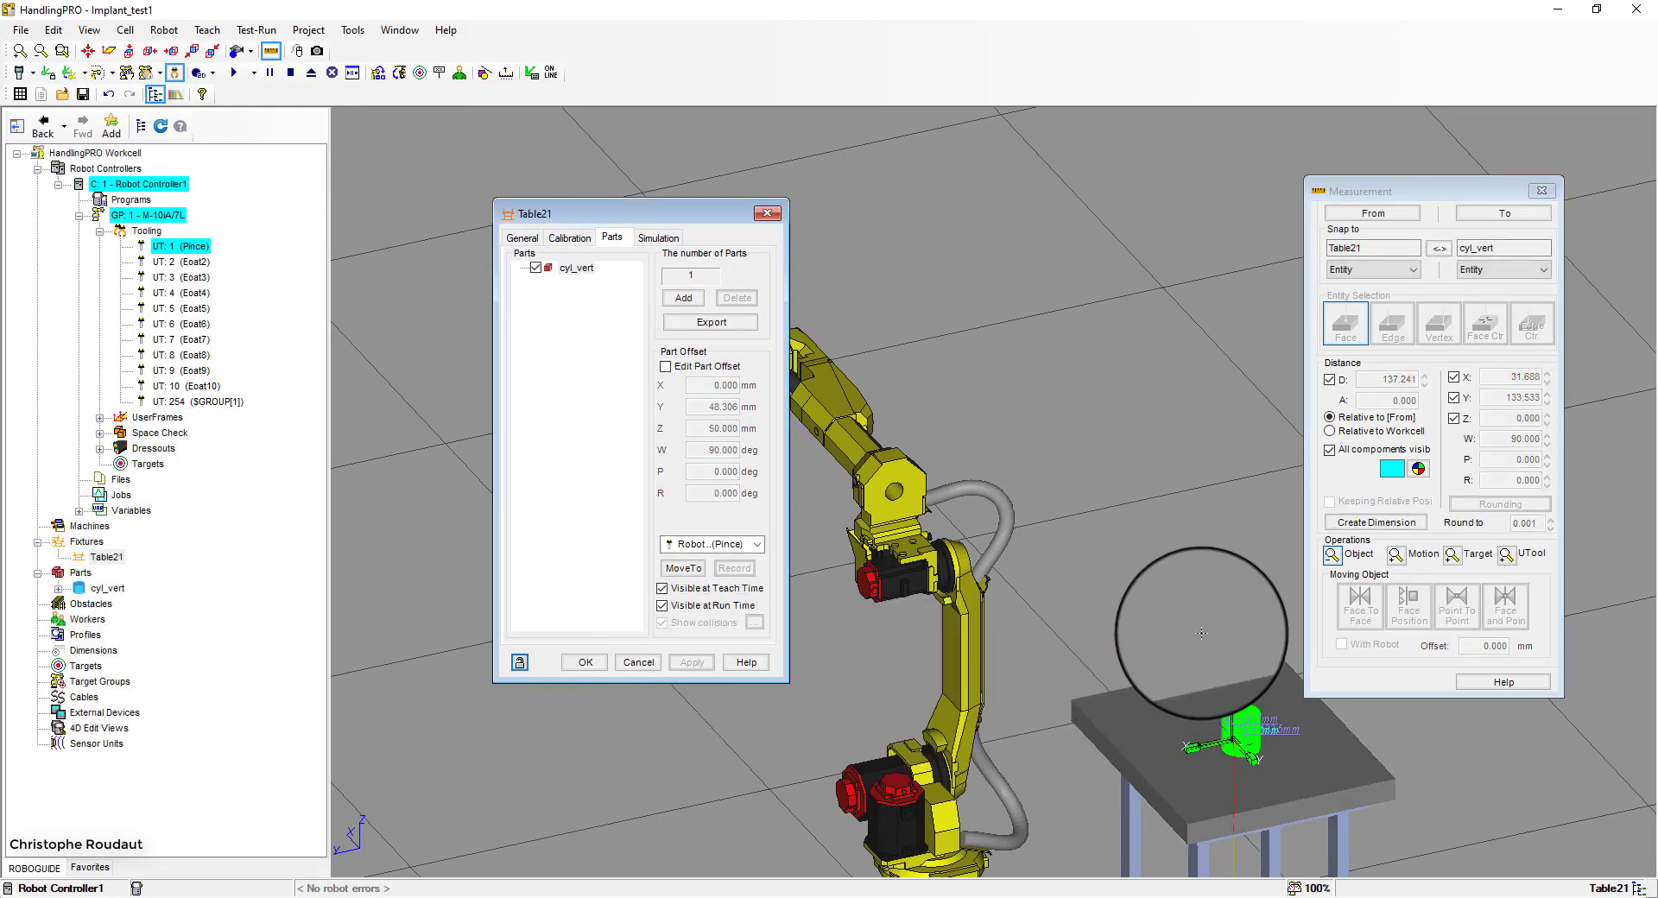
Inspect the part standing on the table and accept Table21's settings
{"action": "scroll", "coordinate": [1235, 630], "scroll_direction": "down", "scroll_amount": 1}
{"action": "right_click_drag", "start_coordinate": [1191, 652], "coordinate": [1176, 575]}
{"action": "scroll", "coordinate": [1175, 575], "scroll_direction": "down", "scroll_amount": 3}
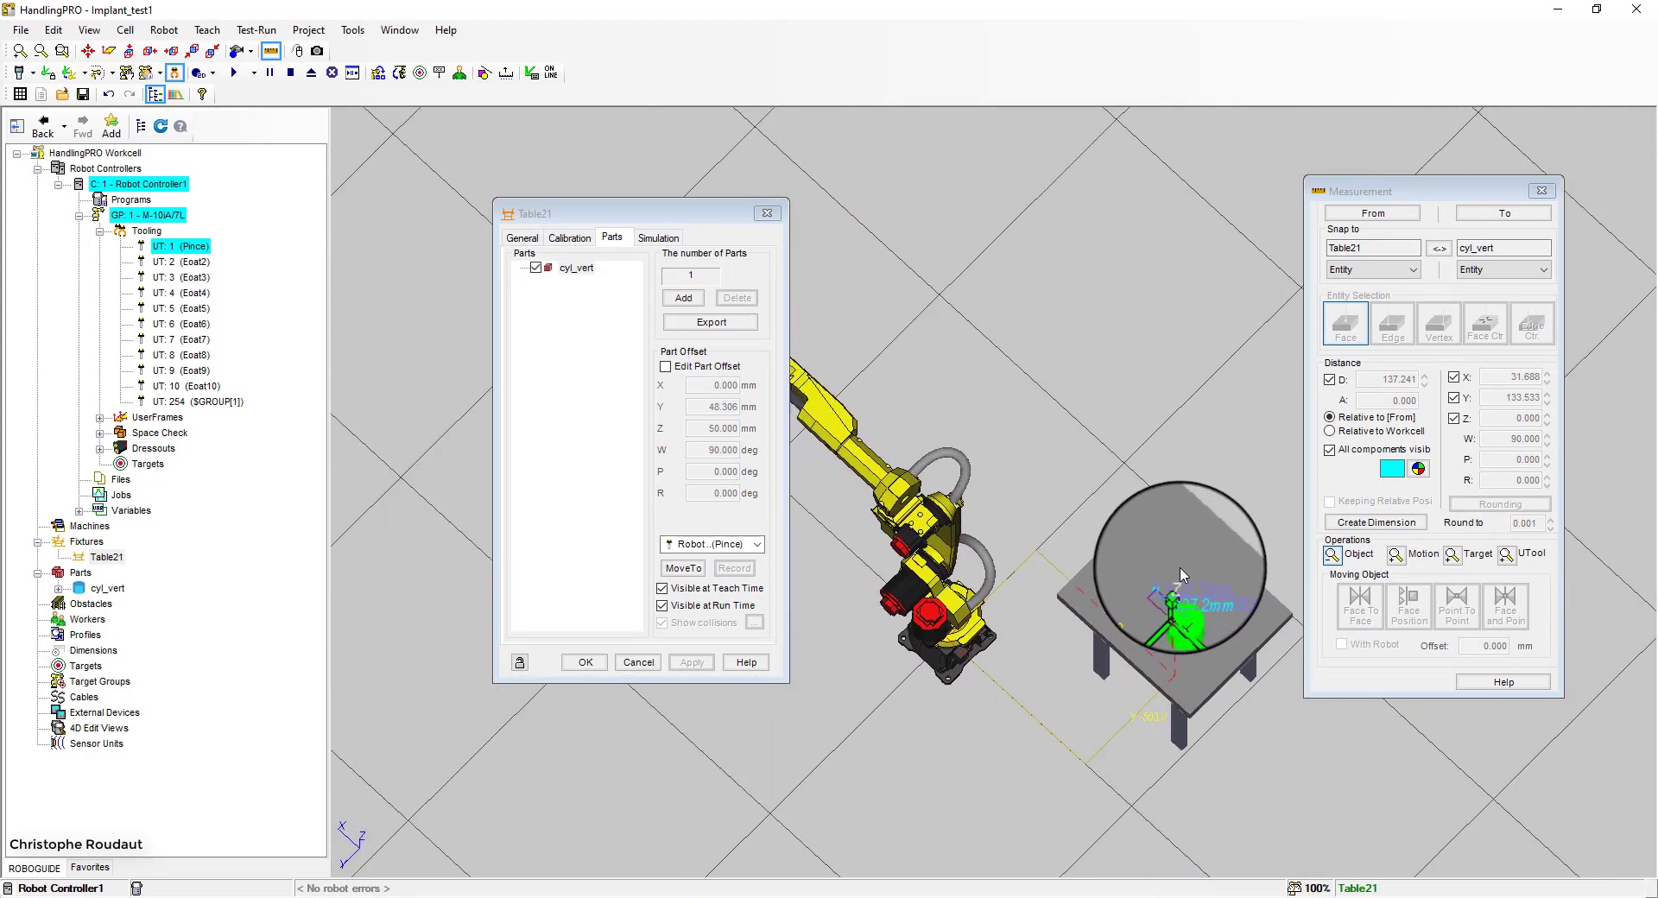
{"action": "scroll", "coordinate": [1181, 580], "scroll_direction": "down", "scroll_amount": 1}
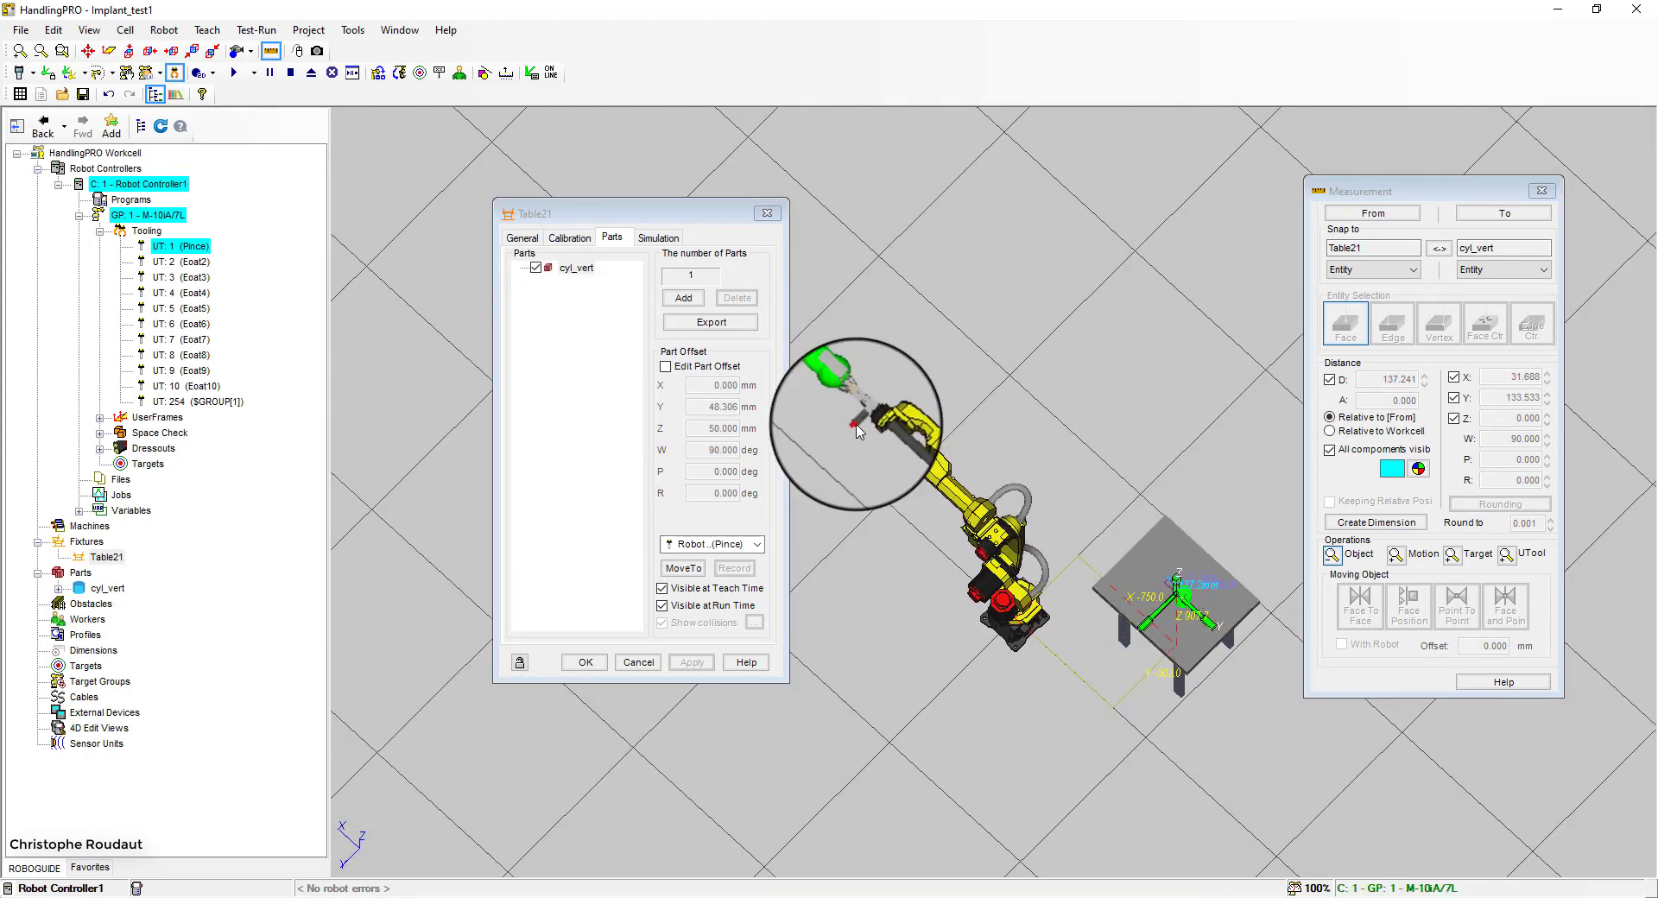
{"action": "left_click", "coordinate": [585, 663]}
{"action": "left_click", "coordinate": [585, 663]}
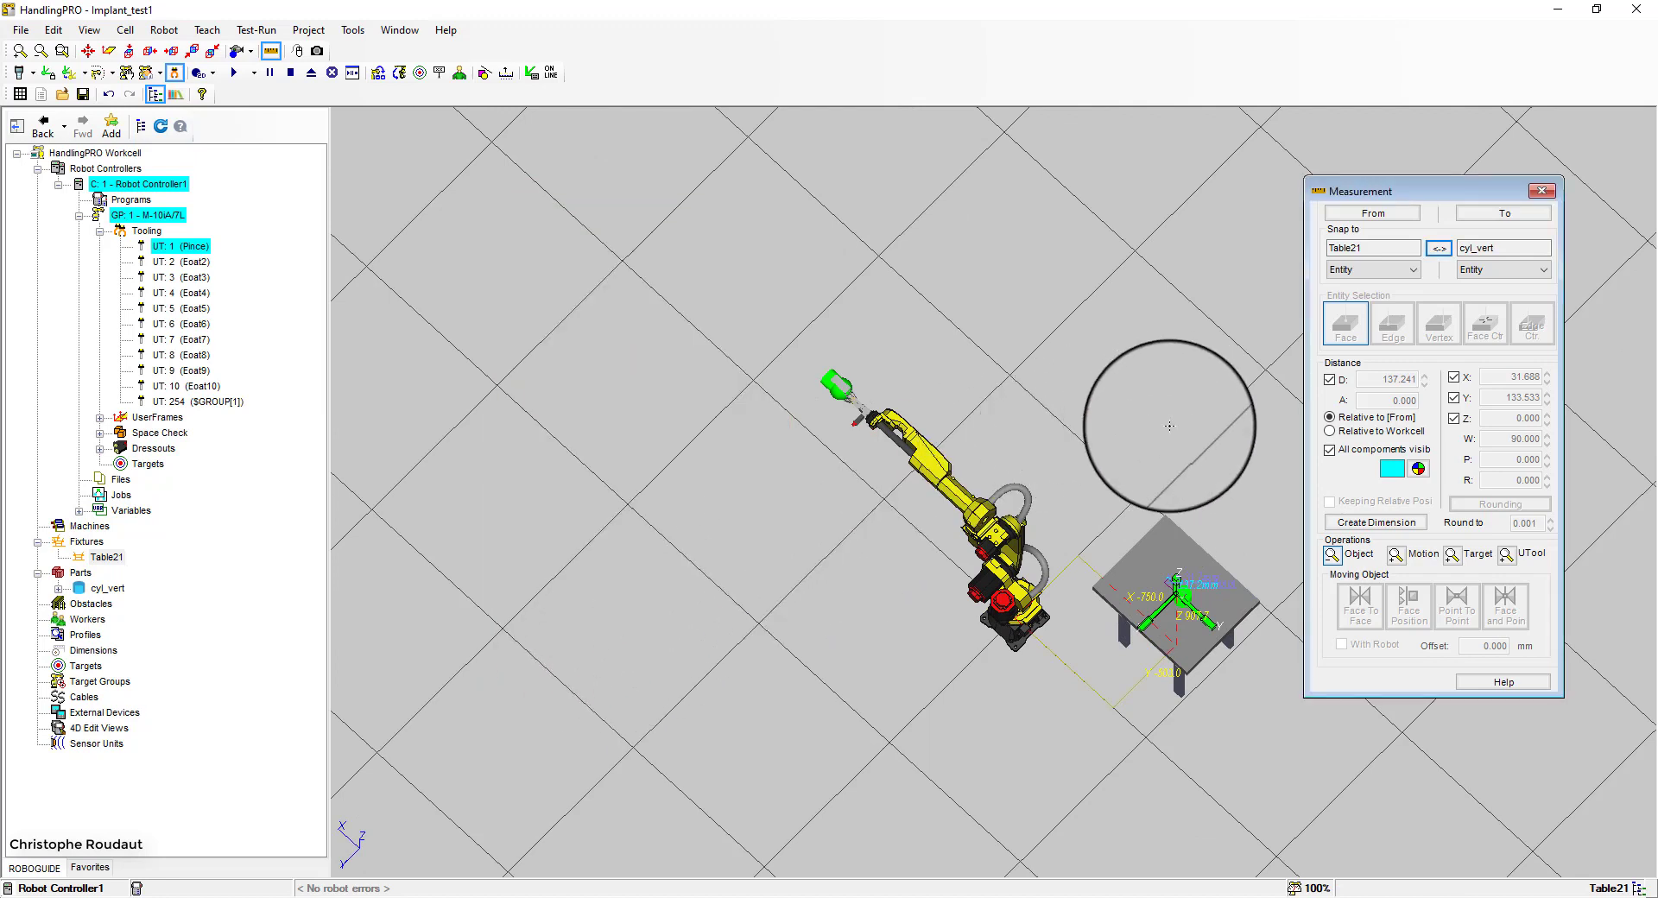
Show the robot's joint jog handles and jog the arm using the handles near its base
{"action": "middle_click_drag", "start_coordinate": [1118, 465], "coordinate": [844, 479]}
{"action": "right_click_drag", "start_coordinate": [853, 485], "coordinate": [895, 434]}
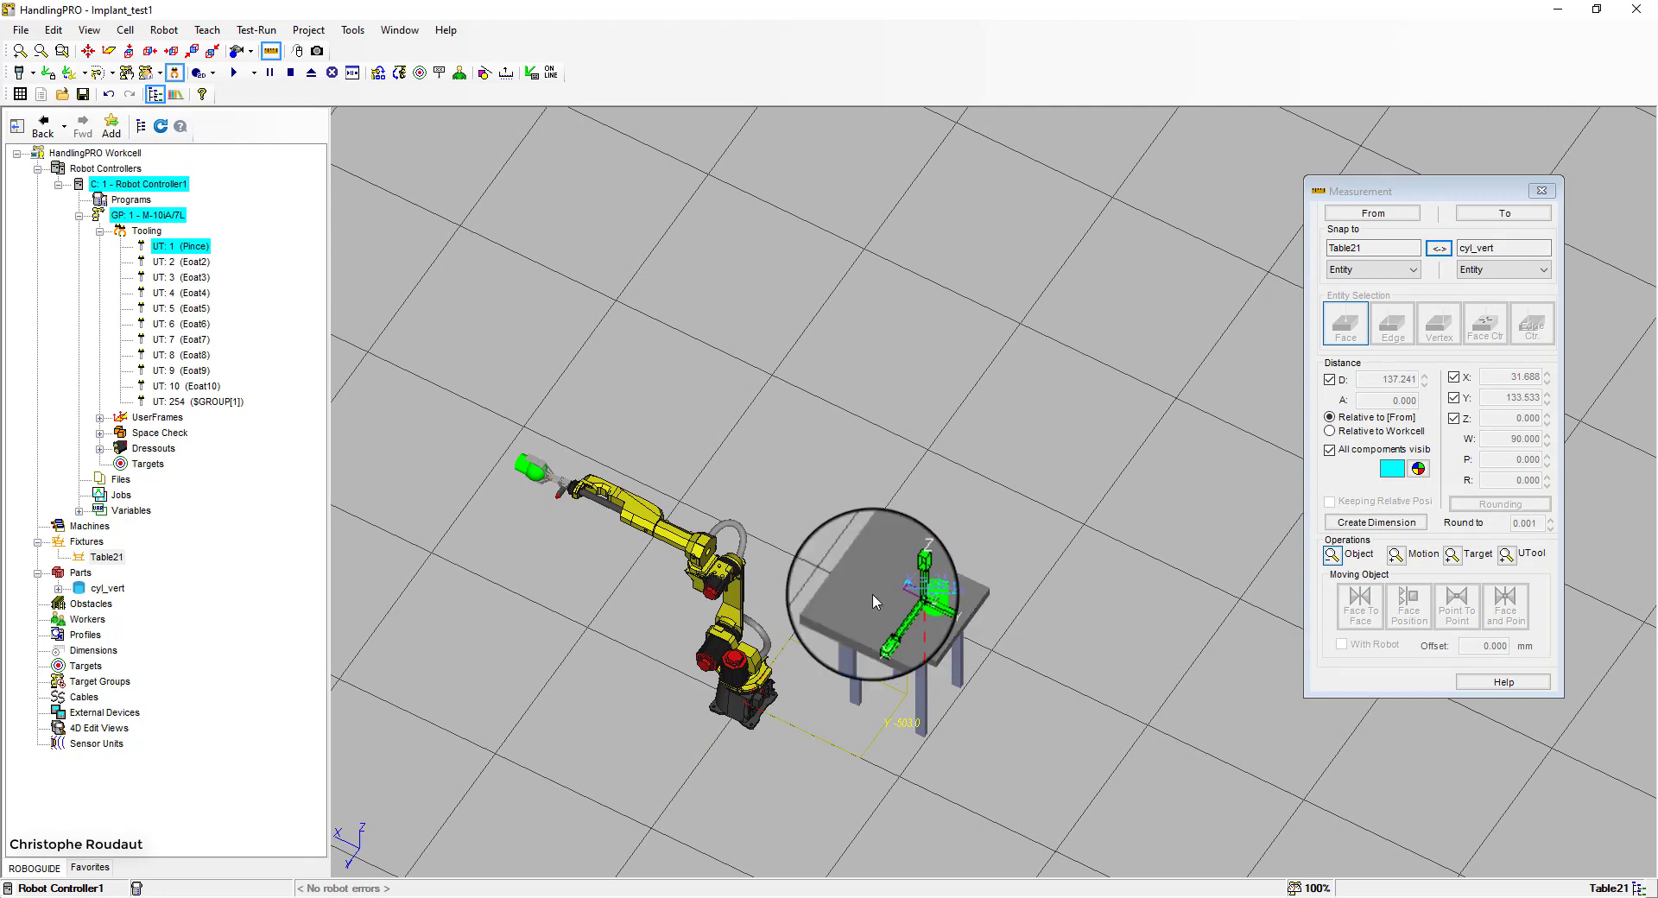
{"action": "left_click", "coordinate": [127, 74]}
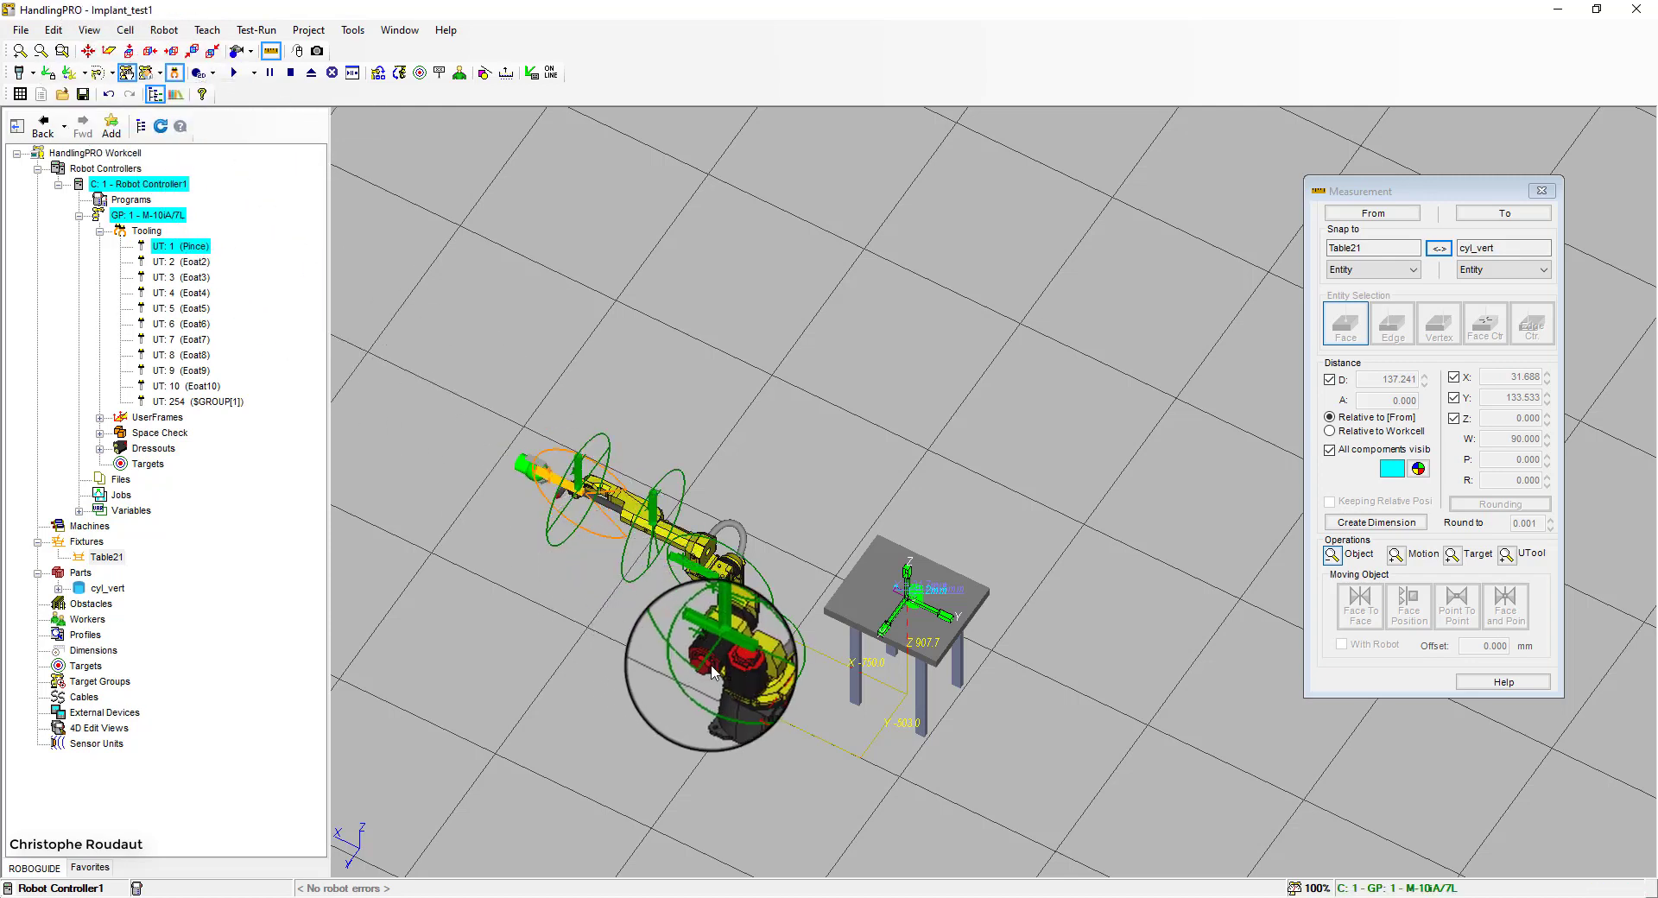
{"action": "left_click", "coordinate": [721, 642]}
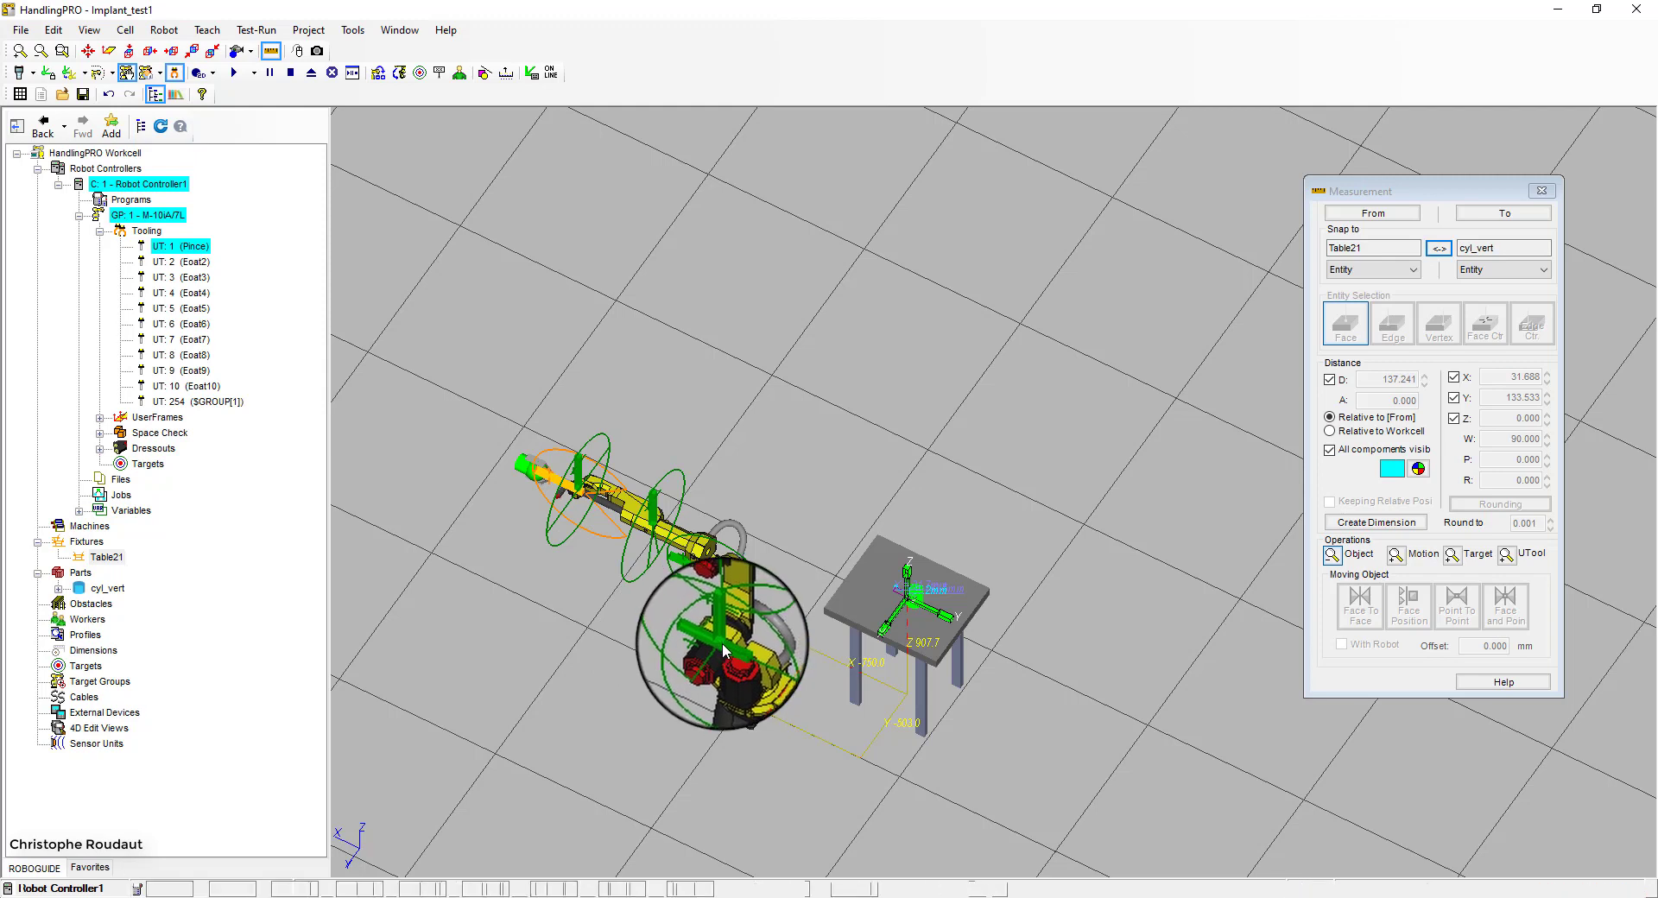
{"action": "left_click_drag", "start_coordinate": [721, 643], "coordinate": [701, 632]}
{"action": "mouse_move", "coordinate": [701, 627]}
{"action": "left_mouse_down"}
{"action": "mouse_move", "coordinate": [697, 656]}
{"action": "mouse_move", "coordinate": [697, 634]}
{"action": "left_mouse_up"}
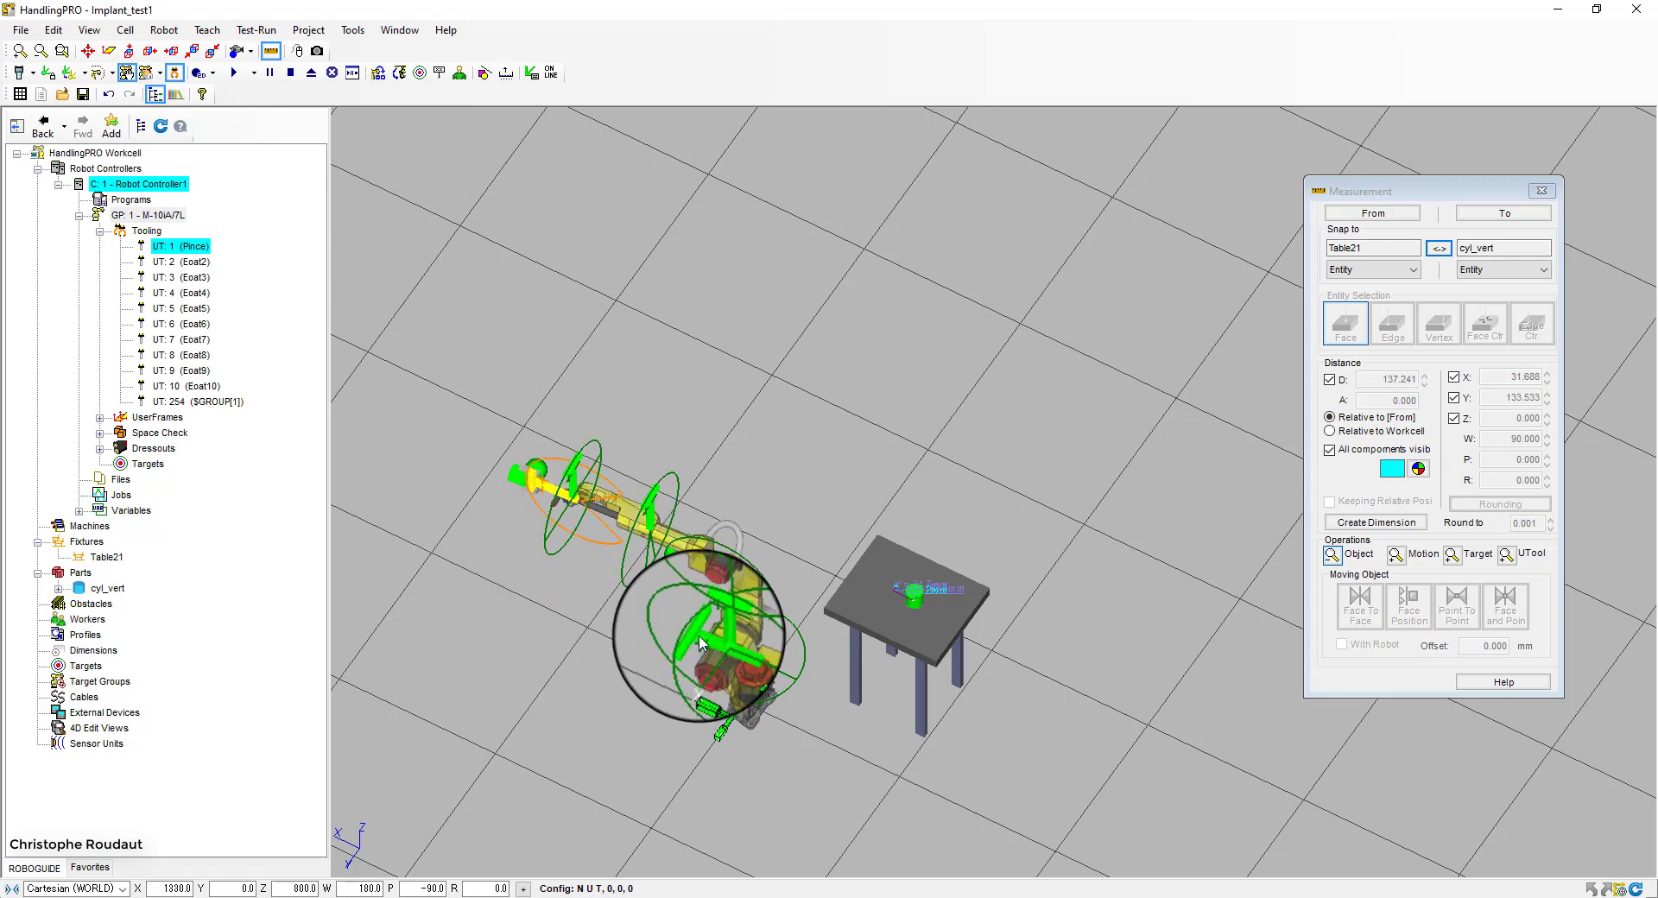
Jog the robot's wrist and arm joints until the tool is at about X 1342, Y 77, Z 500 mm
{"action": "scroll", "coordinate": [594, 561], "scroll_direction": "up", "scroll_amount": 3}
{"action": "right_click_drag", "start_coordinate": [596, 533], "coordinate": [664, 438]}
{"action": "mouse_move", "coordinate": [511, 503]}
{"action": "left_mouse_down"}
{"action": "mouse_move", "coordinate": [501, 490]}
{"action": "mouse_move", "coordinate": [569, 566]}
{"action": "mouse_move", "coordinate": [516, 490]}
{"action": "mouse_move", "coordinate": [550, 553]}
{"action": "mouse_move", "coordinate": [498, 536]}
{"action": "mouse_move", "coordinate": [482, 499]}
{"action": "mouse_move", "coordinate": [553, 499]}
{"action": "mouse_move", "coordinate": [504, 505]}
{"action": "mouse_move", "coordinate": [582, 598]}
{"action": "mouse_move", "coordinate": [470, 503]}
{"action": "mouse_move", "coordinate": [503, 510]}
{"action": "left_mouse_up"}
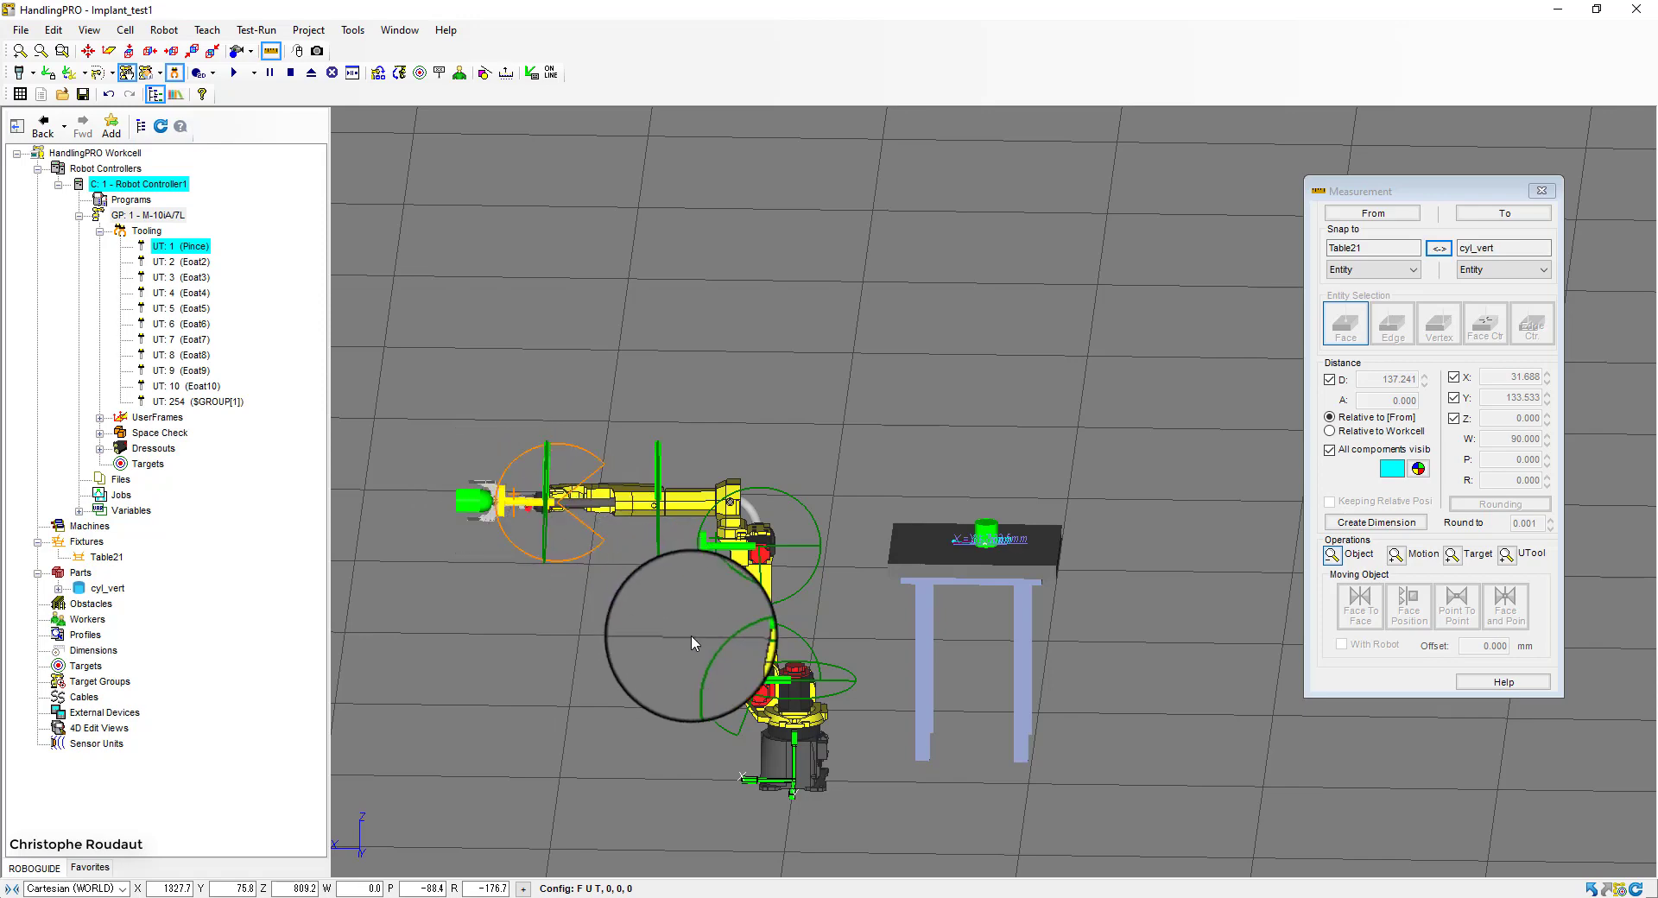
{"action": "right_click_drag", "start_coordinate": [800, 667], "coordinate": [749, 690]}
{"action": "left_click_drag", "start_coordinate": [749, 691], "coordinate": [610, 437]}
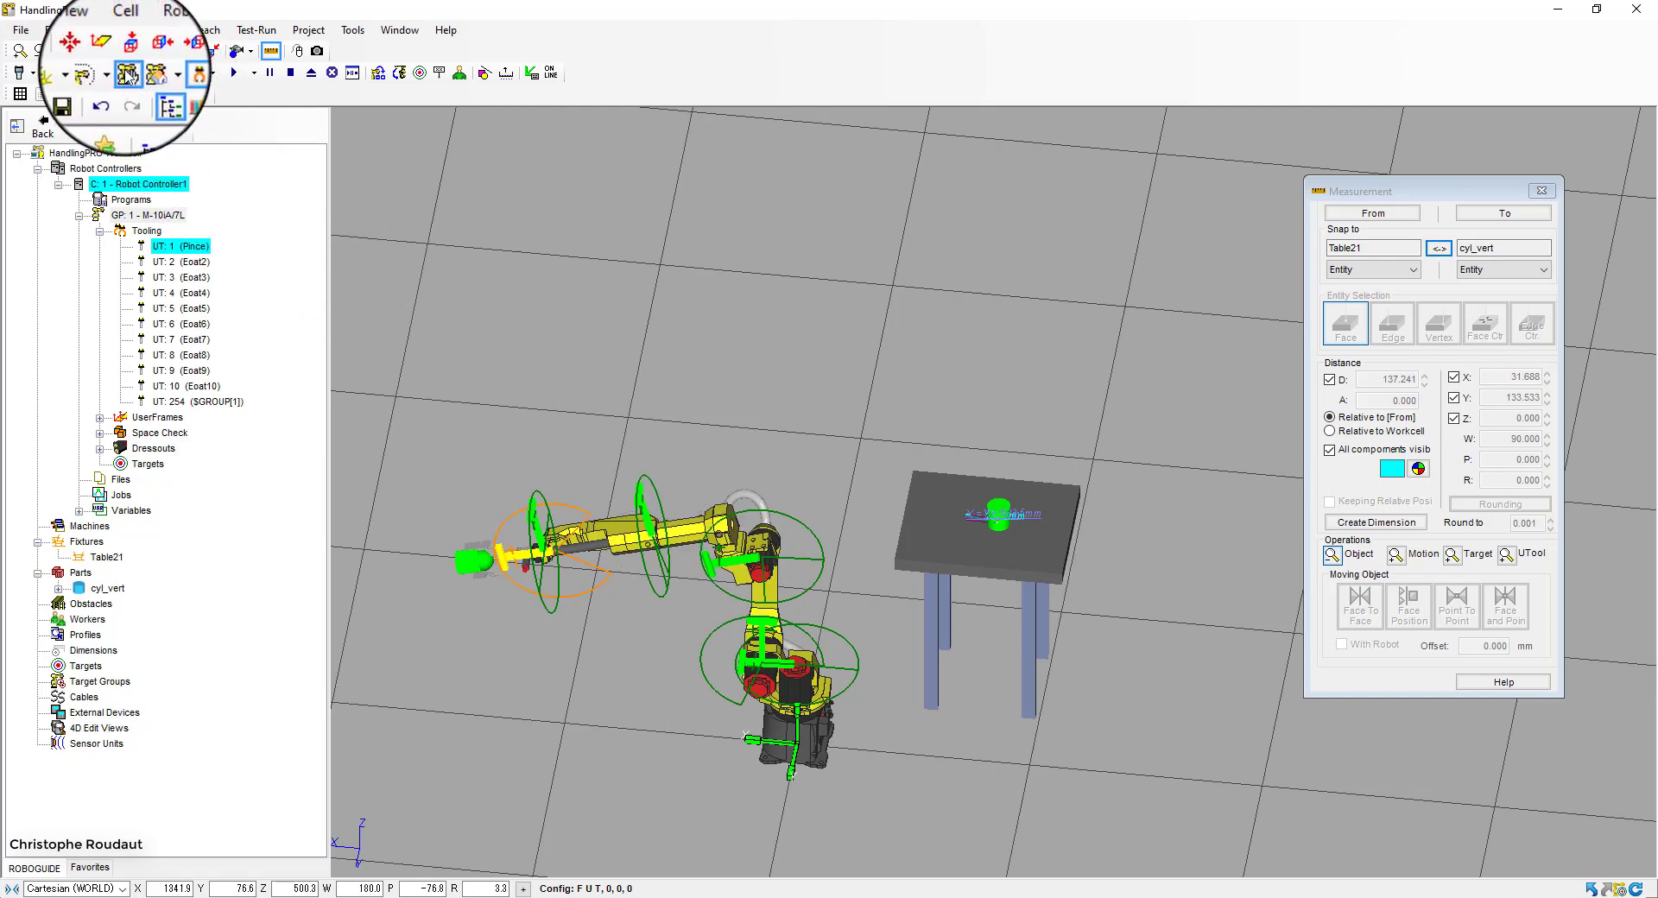
Switch the jog coordinate system to World and jog the tool to about X 1499, Y 493 mm
{"action": "left_click", "coordinate": [374, 78]}
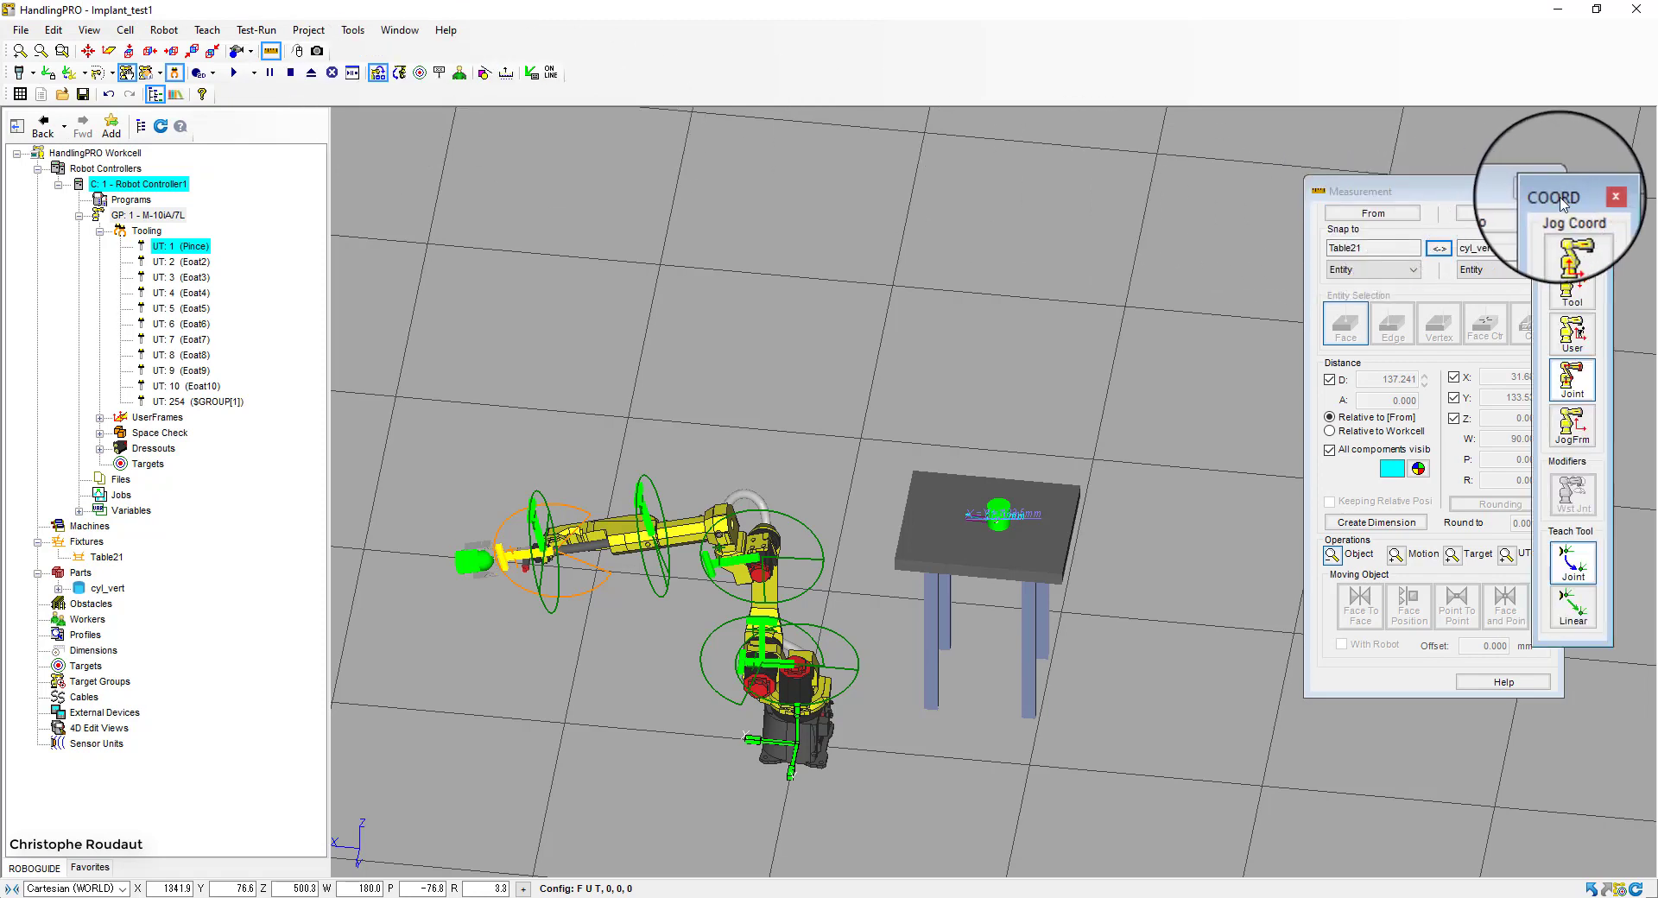
{"action": "left_click_drag", "start_coordinate": [1572, 194], "coordinate": [1240, 185]}
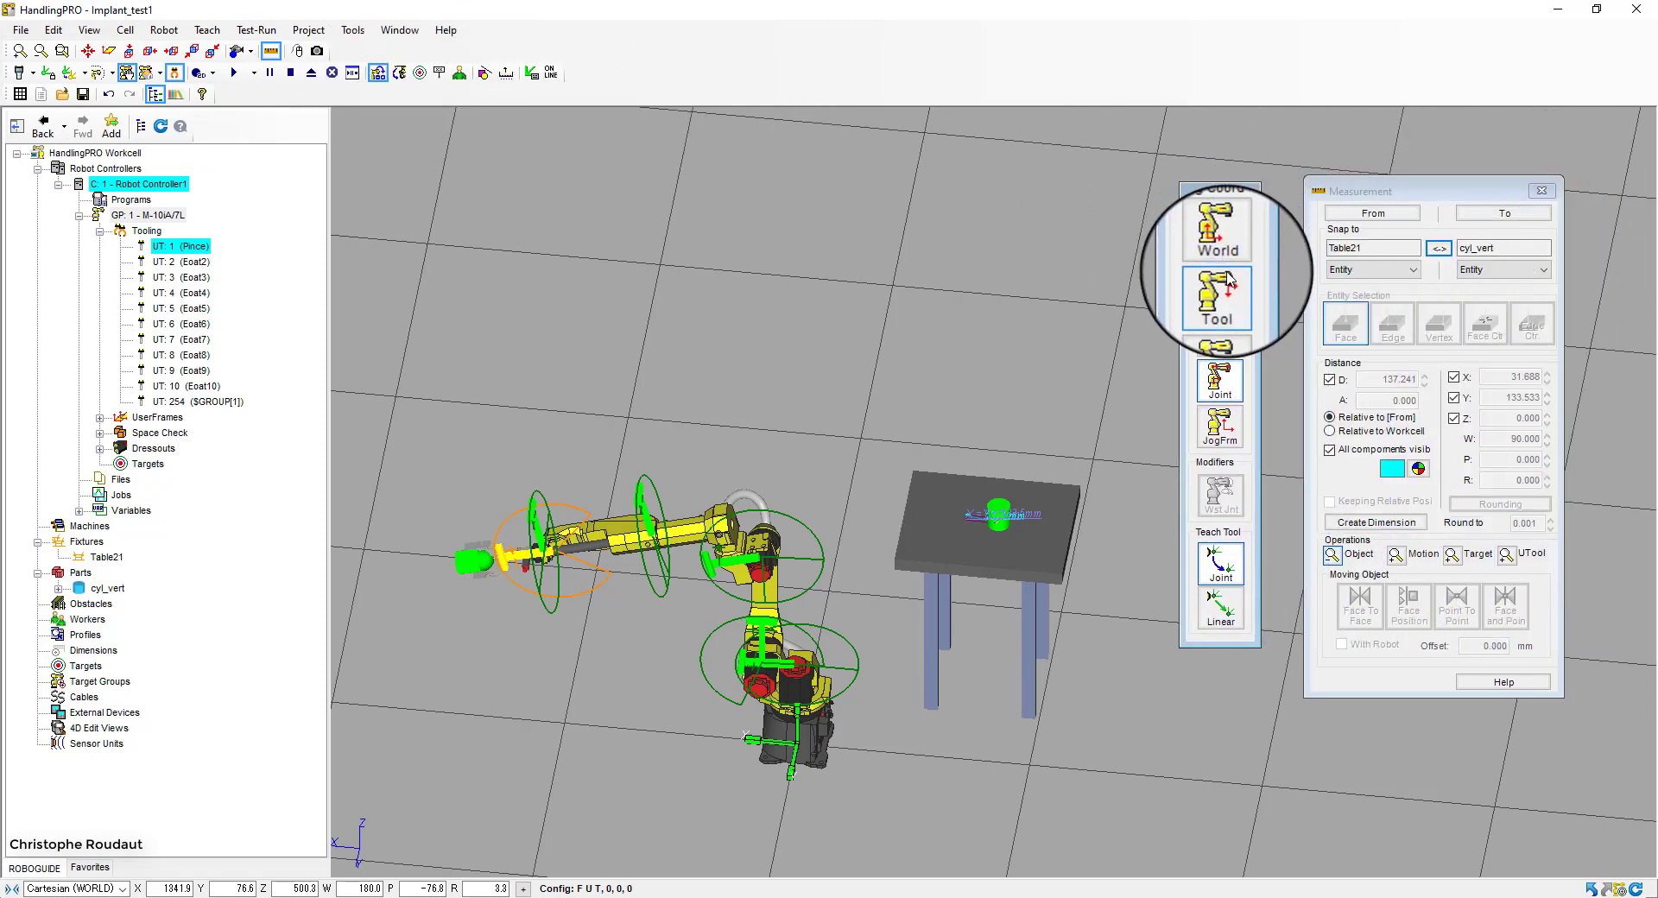
{"action": "left_click", "coordinate": [1221, 251]}
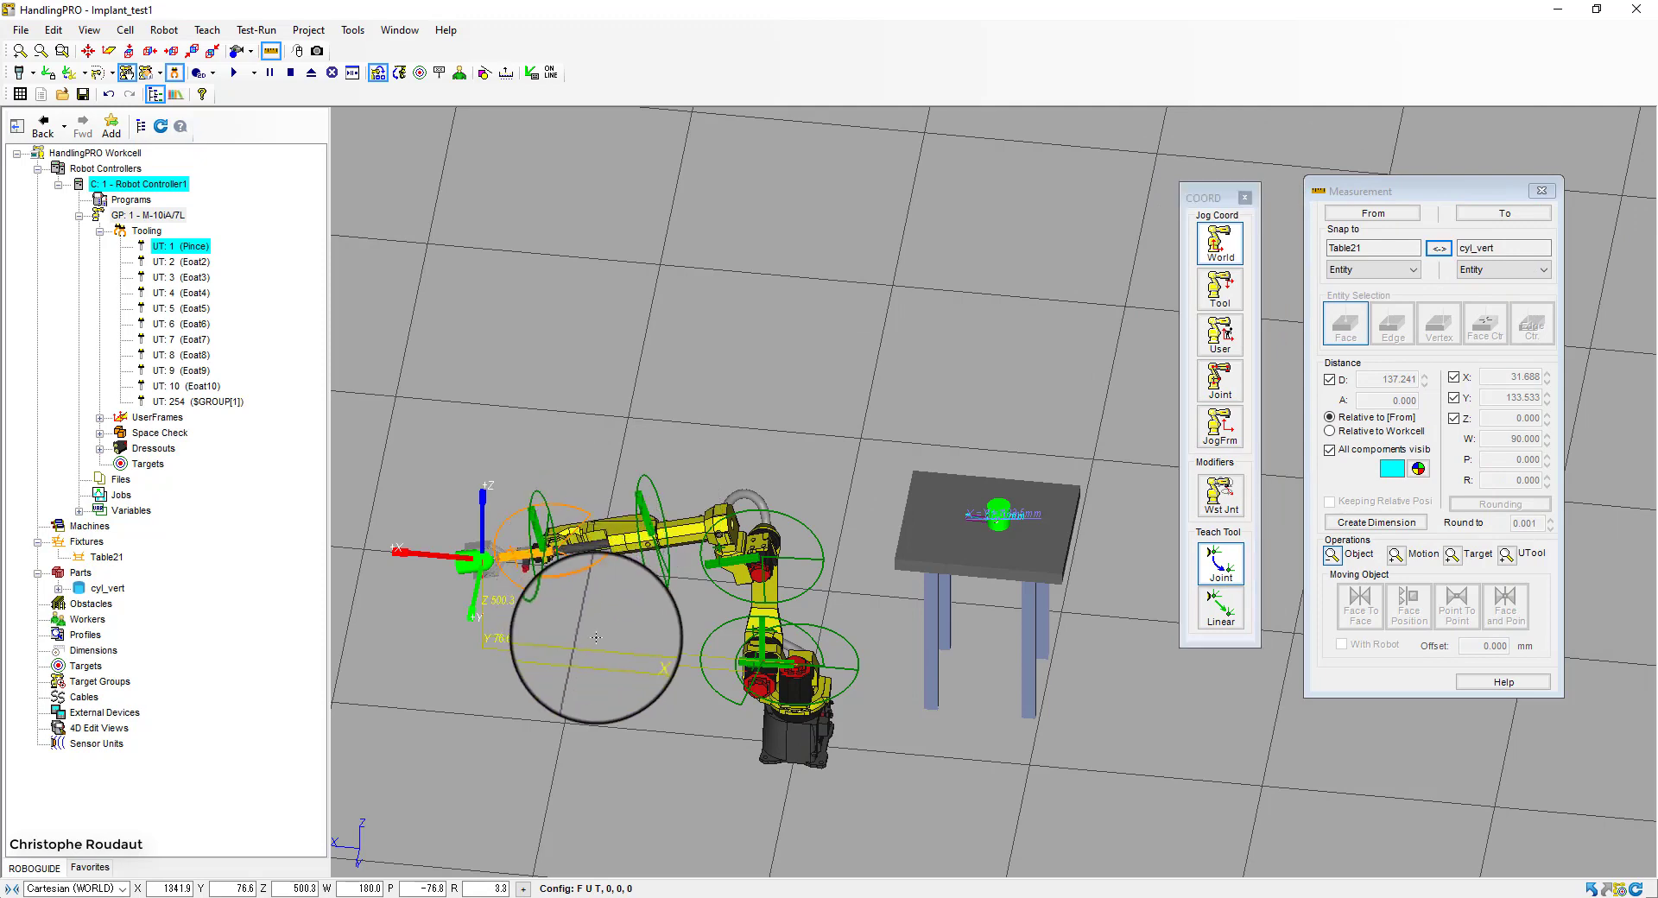
{"action": "right_click_drag", "start_coordinate": [660, 560], "coordinate": [808, 688]}
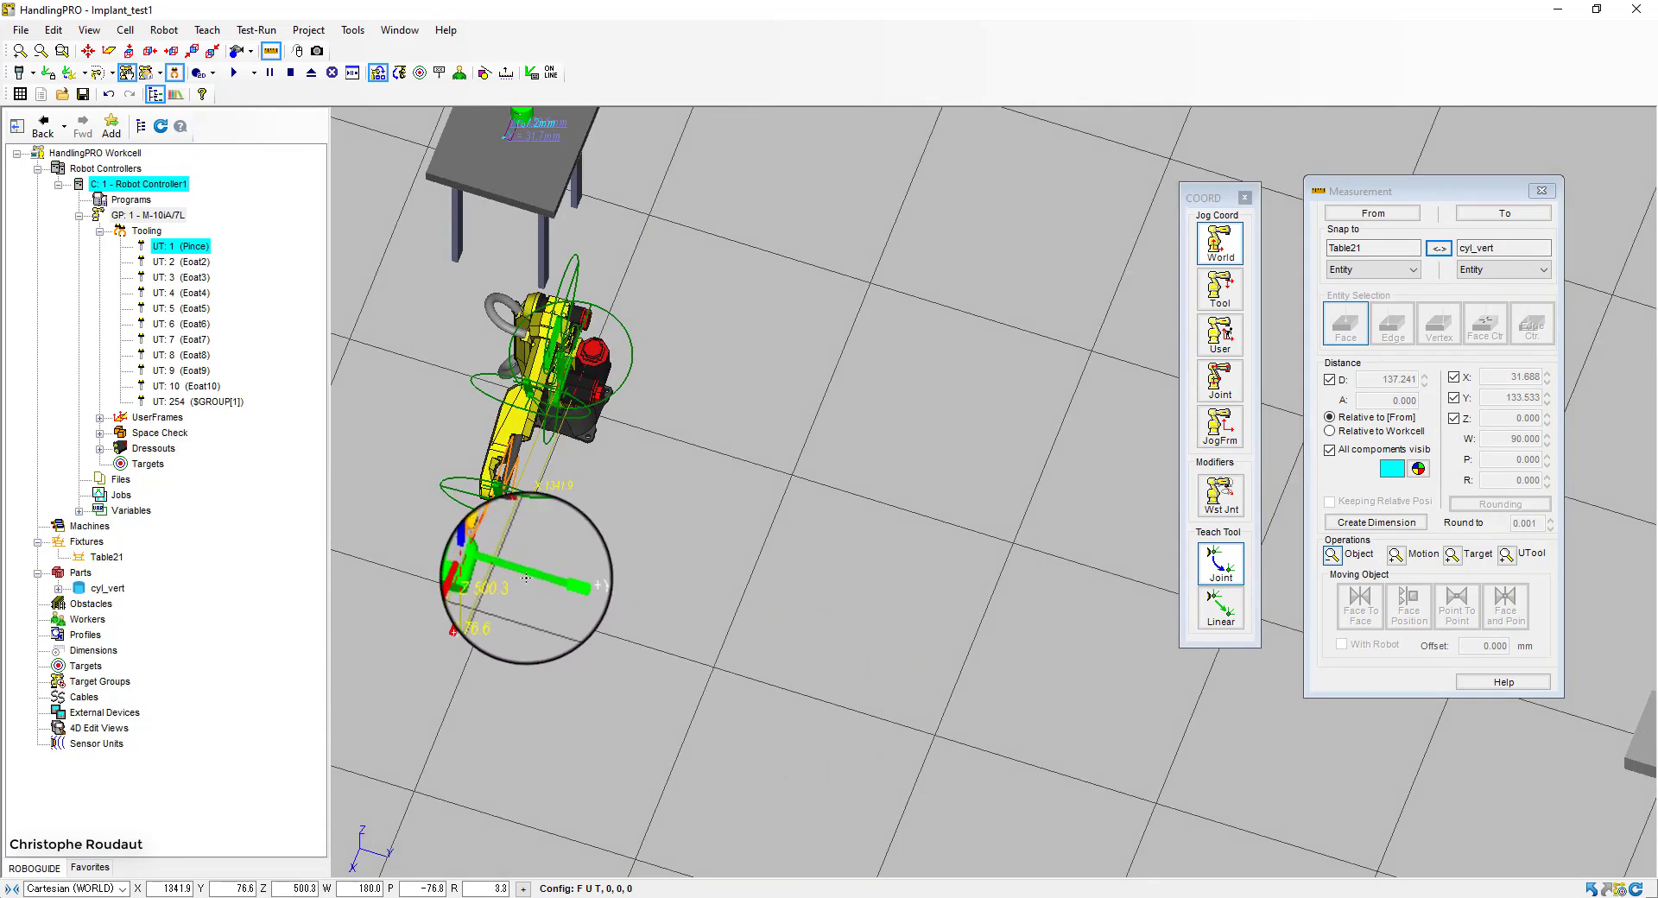
{"action": "left_click_drag", "start_coordinate": [524, 581], "coordinate": [564, 627]}
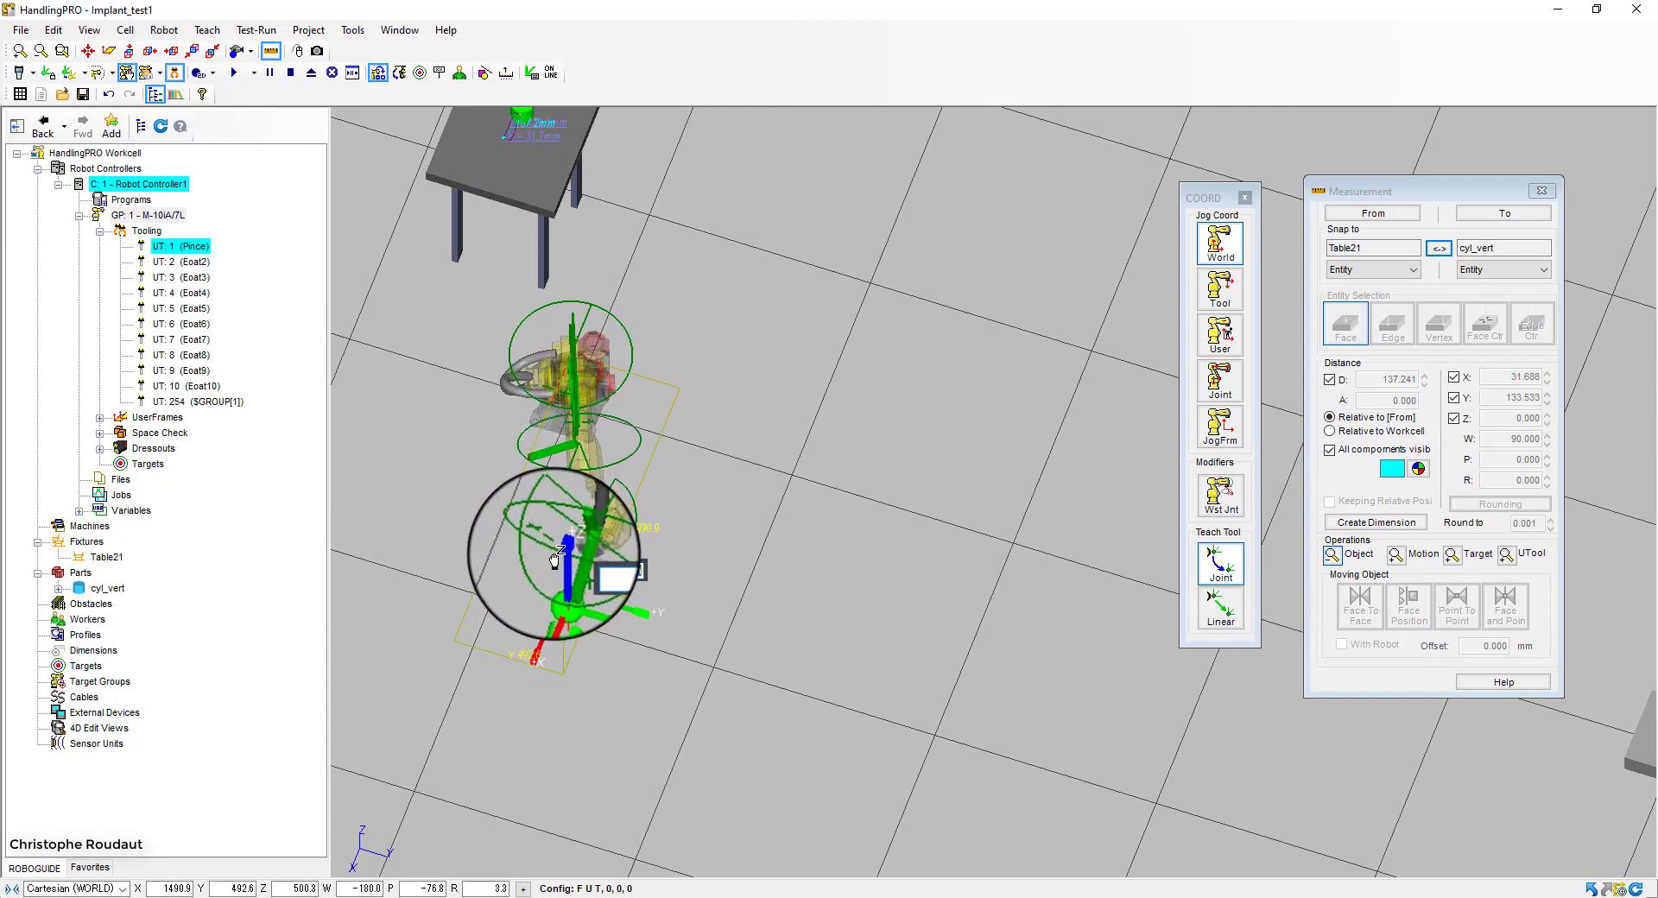
Raise the tool to about Z 724 mm, then jog it in Tool coordinates to about X 1020, Y 466, Z 835 mm
{"action": "left_click_drag", "start_coordinate": [558, 561], "coordinate": [577, 615]}
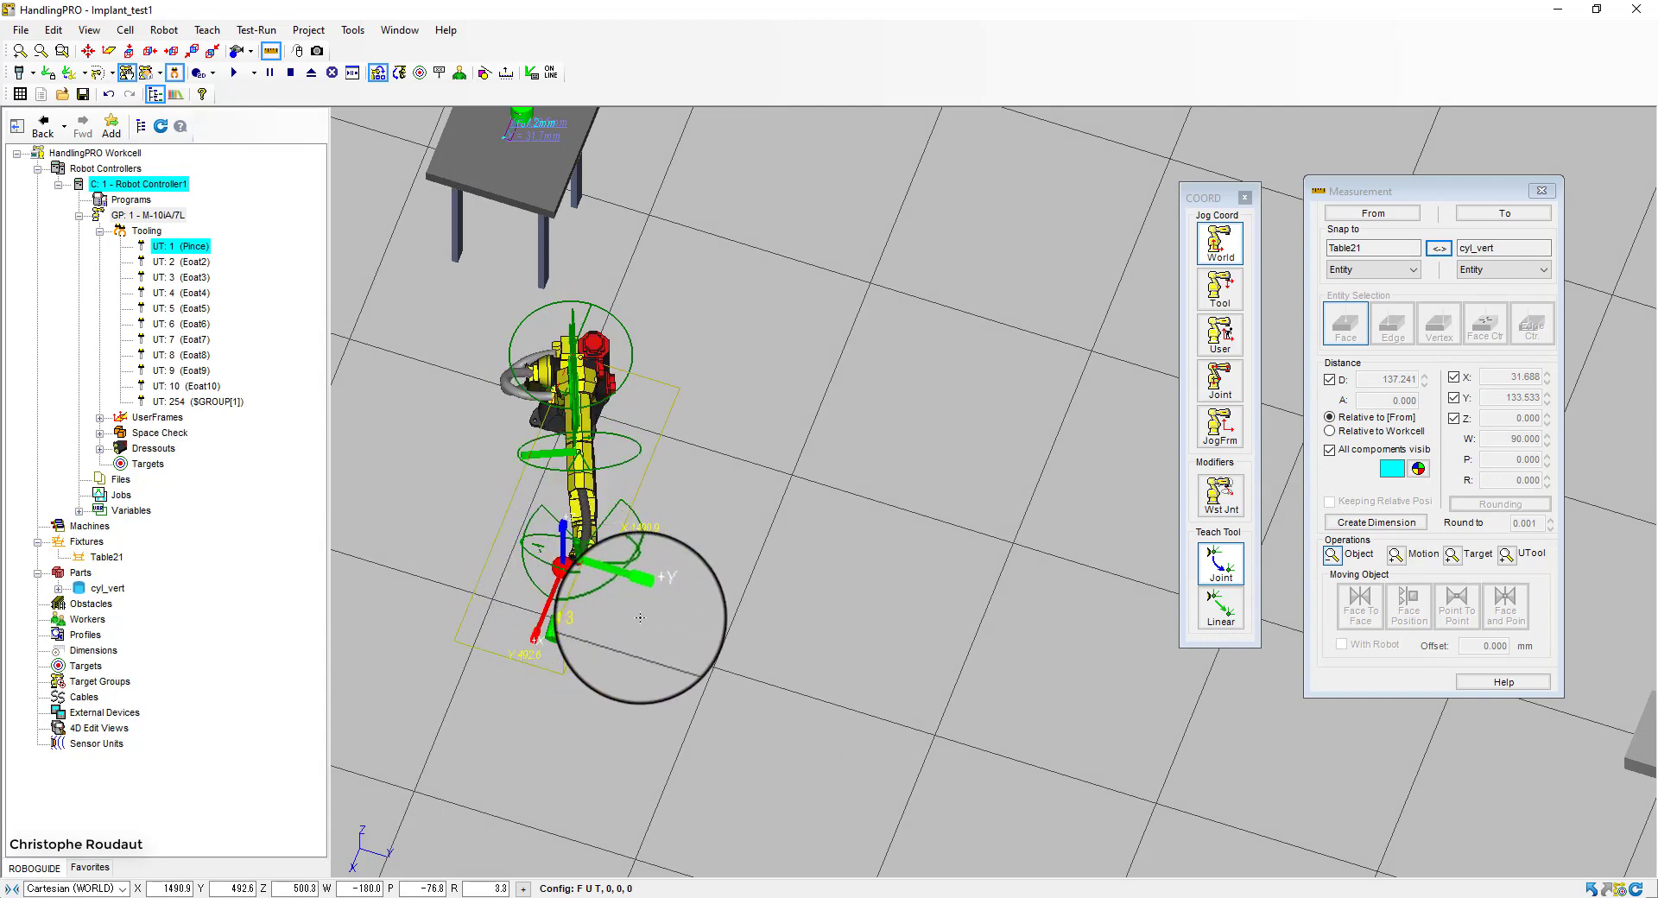
{"action": "right_click_drag", "start_coordinate": [640, 618], "coordinate": [607, 518]}
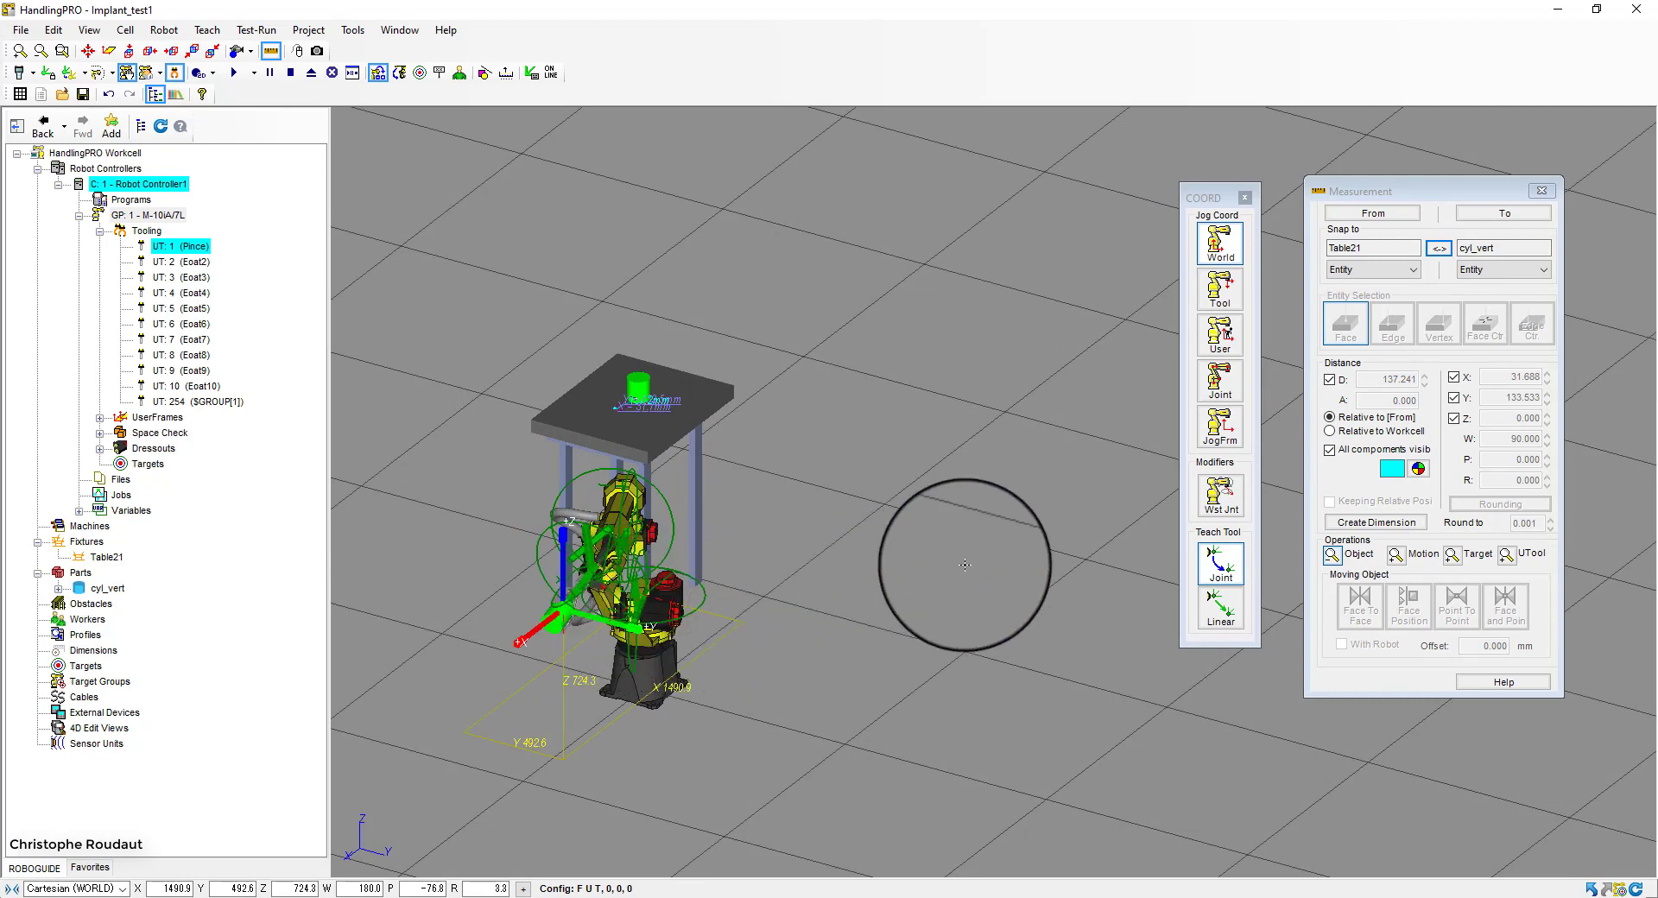
{"action": "left_click", "coordinate": [1220, 298]}
{"action": "right_click_drag", "start_coordinate": [690, 637], "coordinate": [526, 633]}
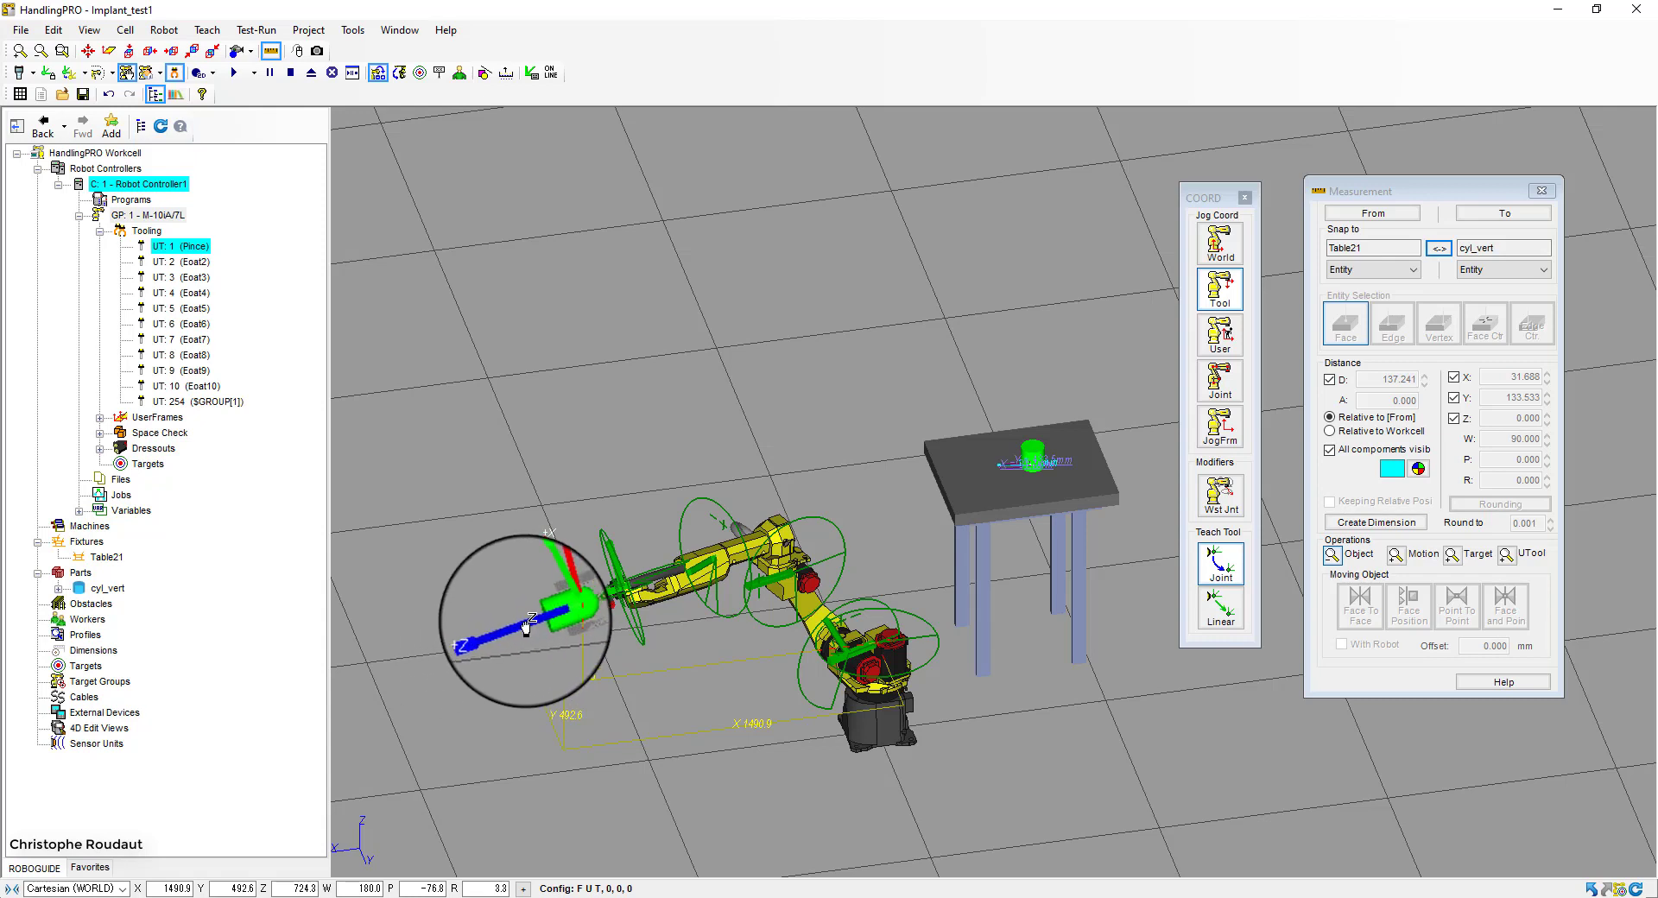
{"action": "left_click_drag", "start_coordinate": [525, 628], "coordinate": [641, 604]}
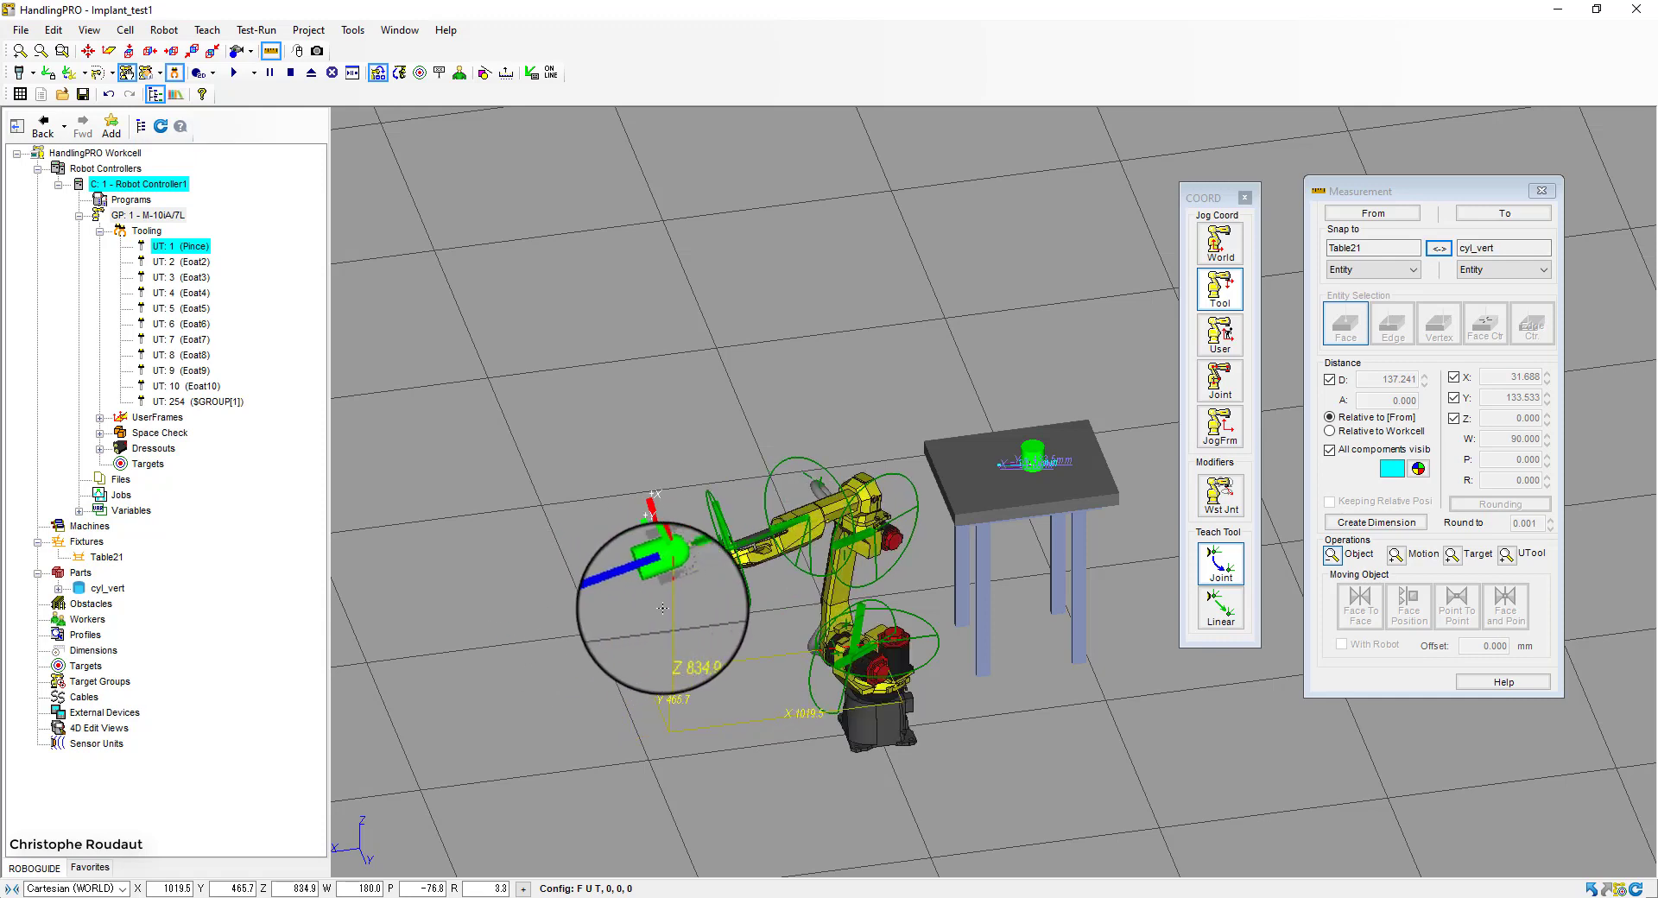
Switch the position display to joint values and set J1, J2, J3, J4 and J6 to 0 and J5 to -90
{"action": "left_click", "coordinate": [123, 889]}
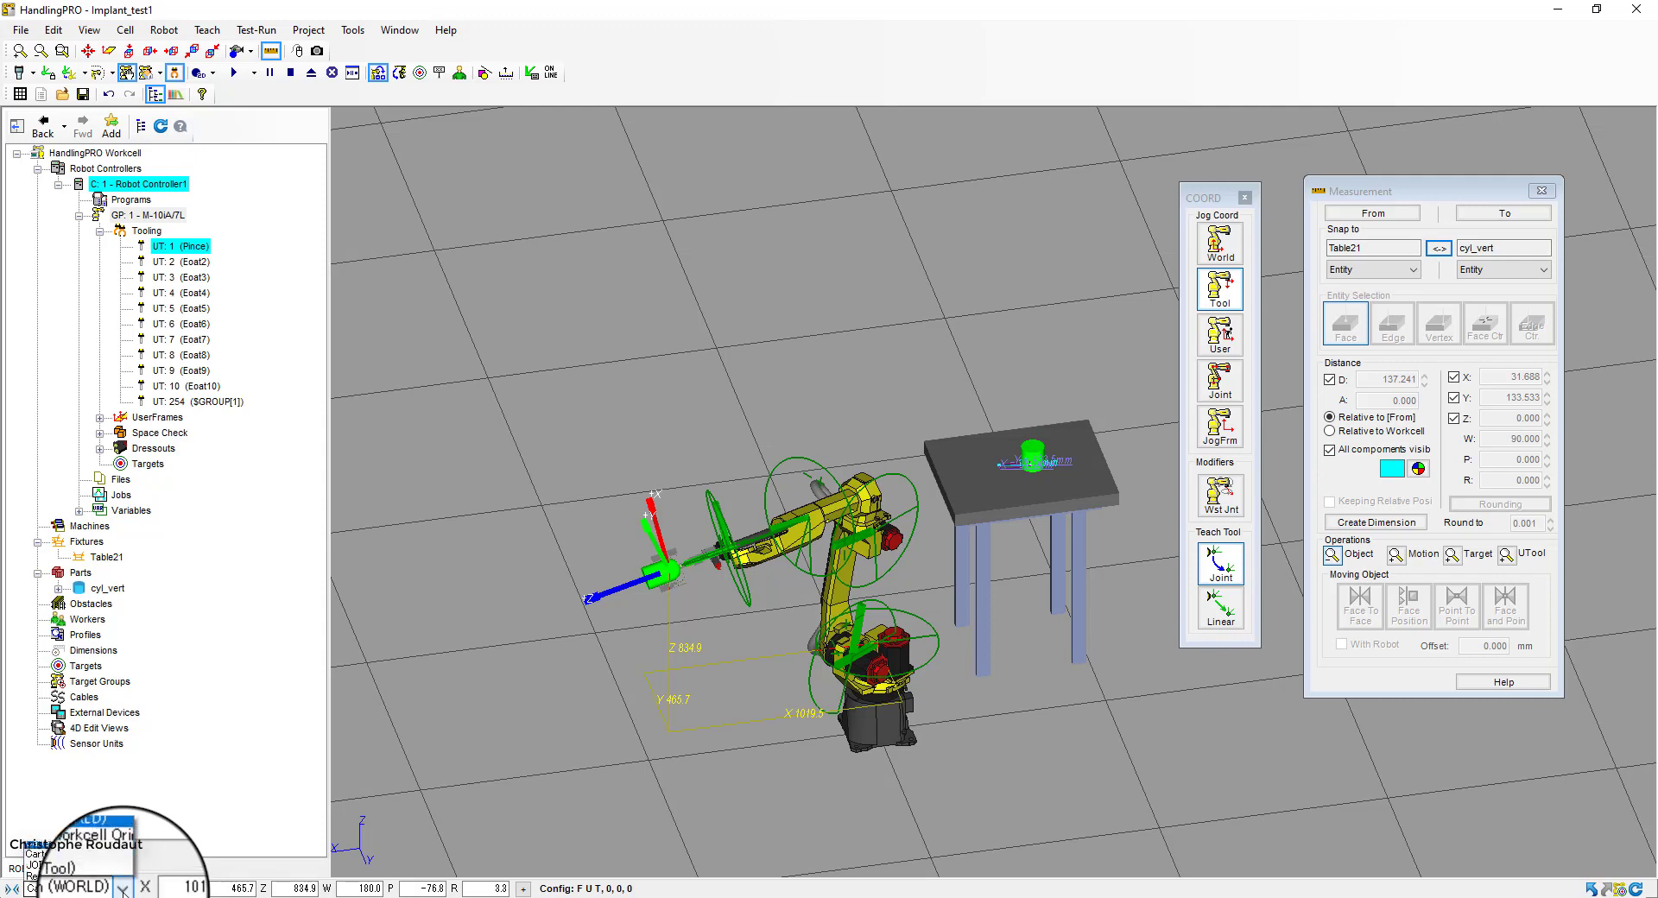
{"action": "left_click", "coordinate": [59, 871]}
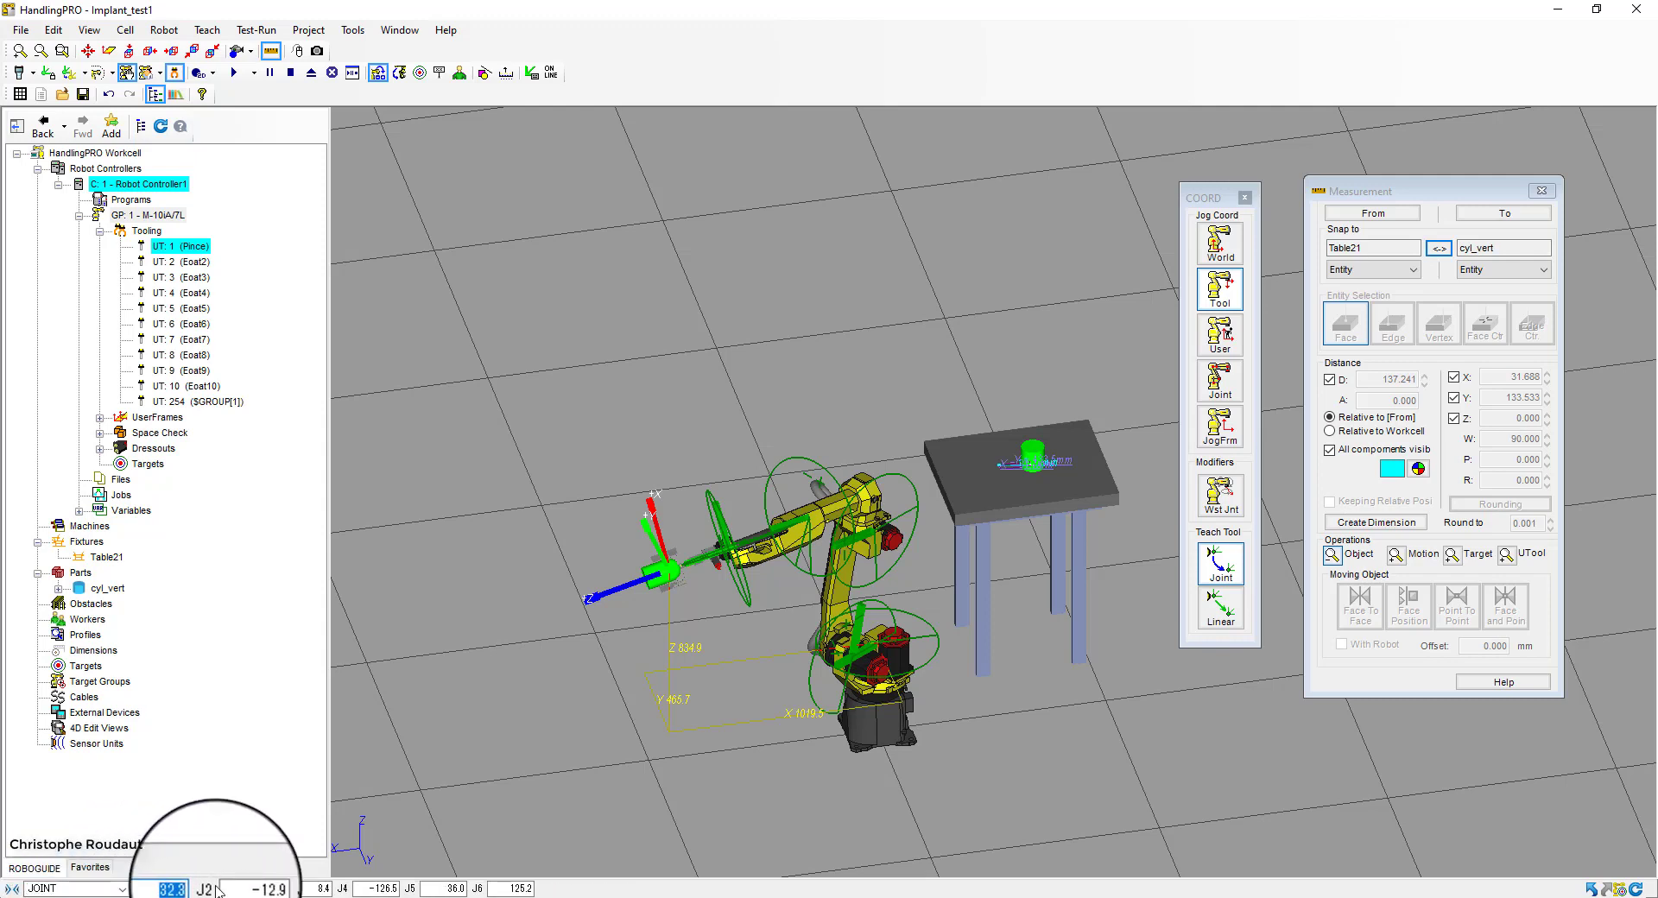
{"action": "type", "text": "00"}
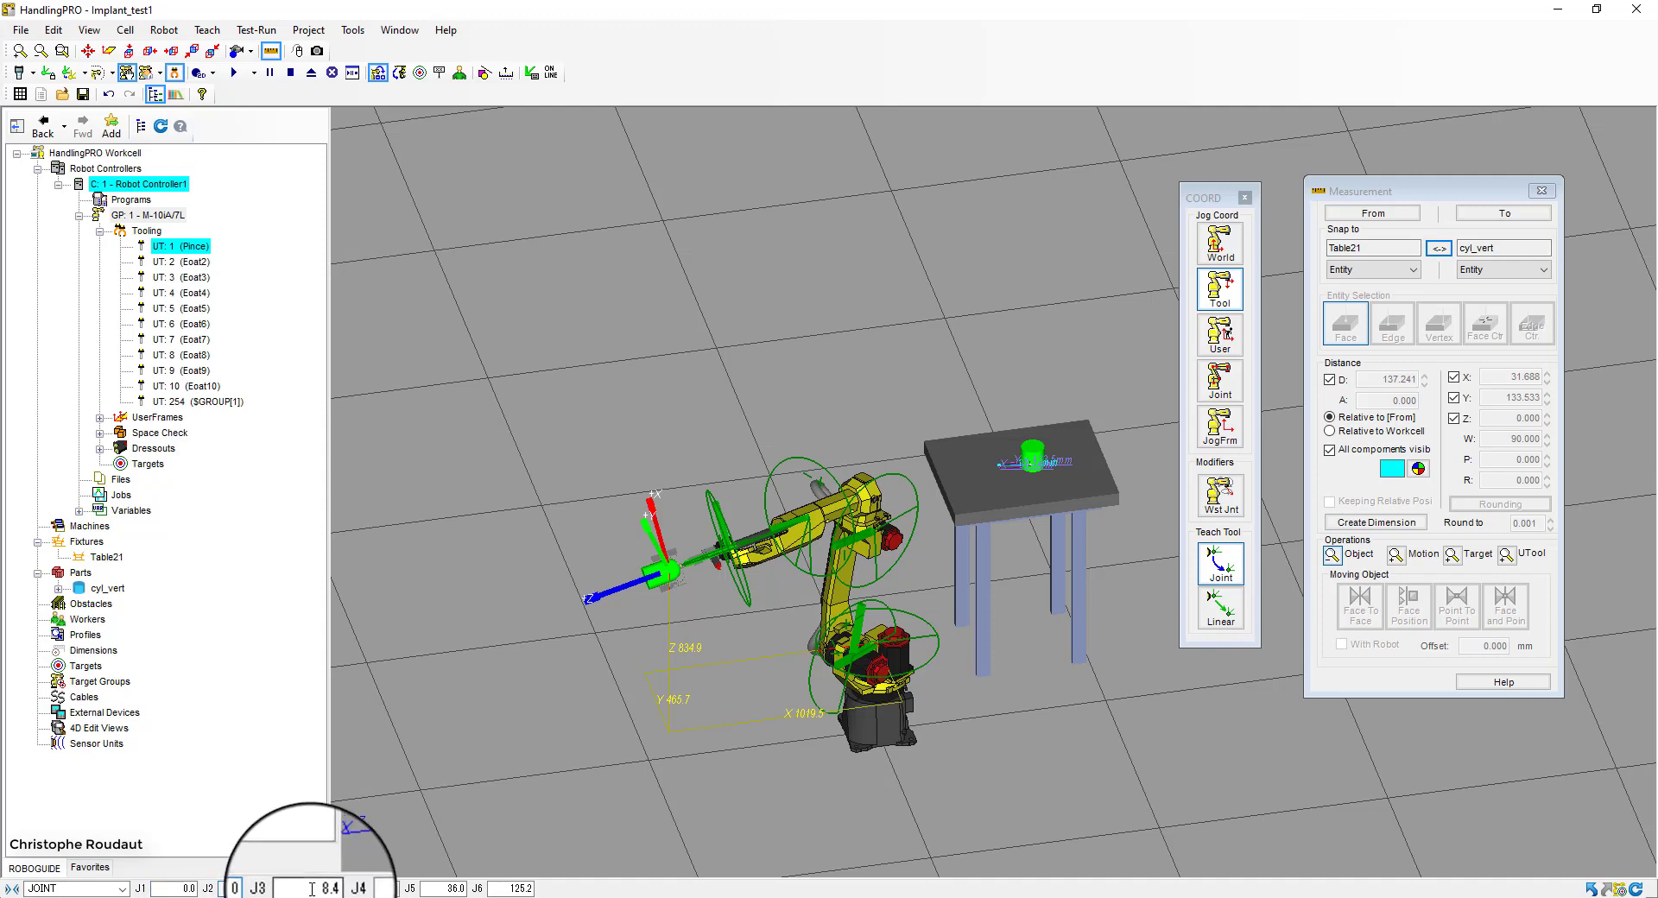
{"action": "type", "text": "0"}
{"action": "double_click", "coordinate": [365, 889]}
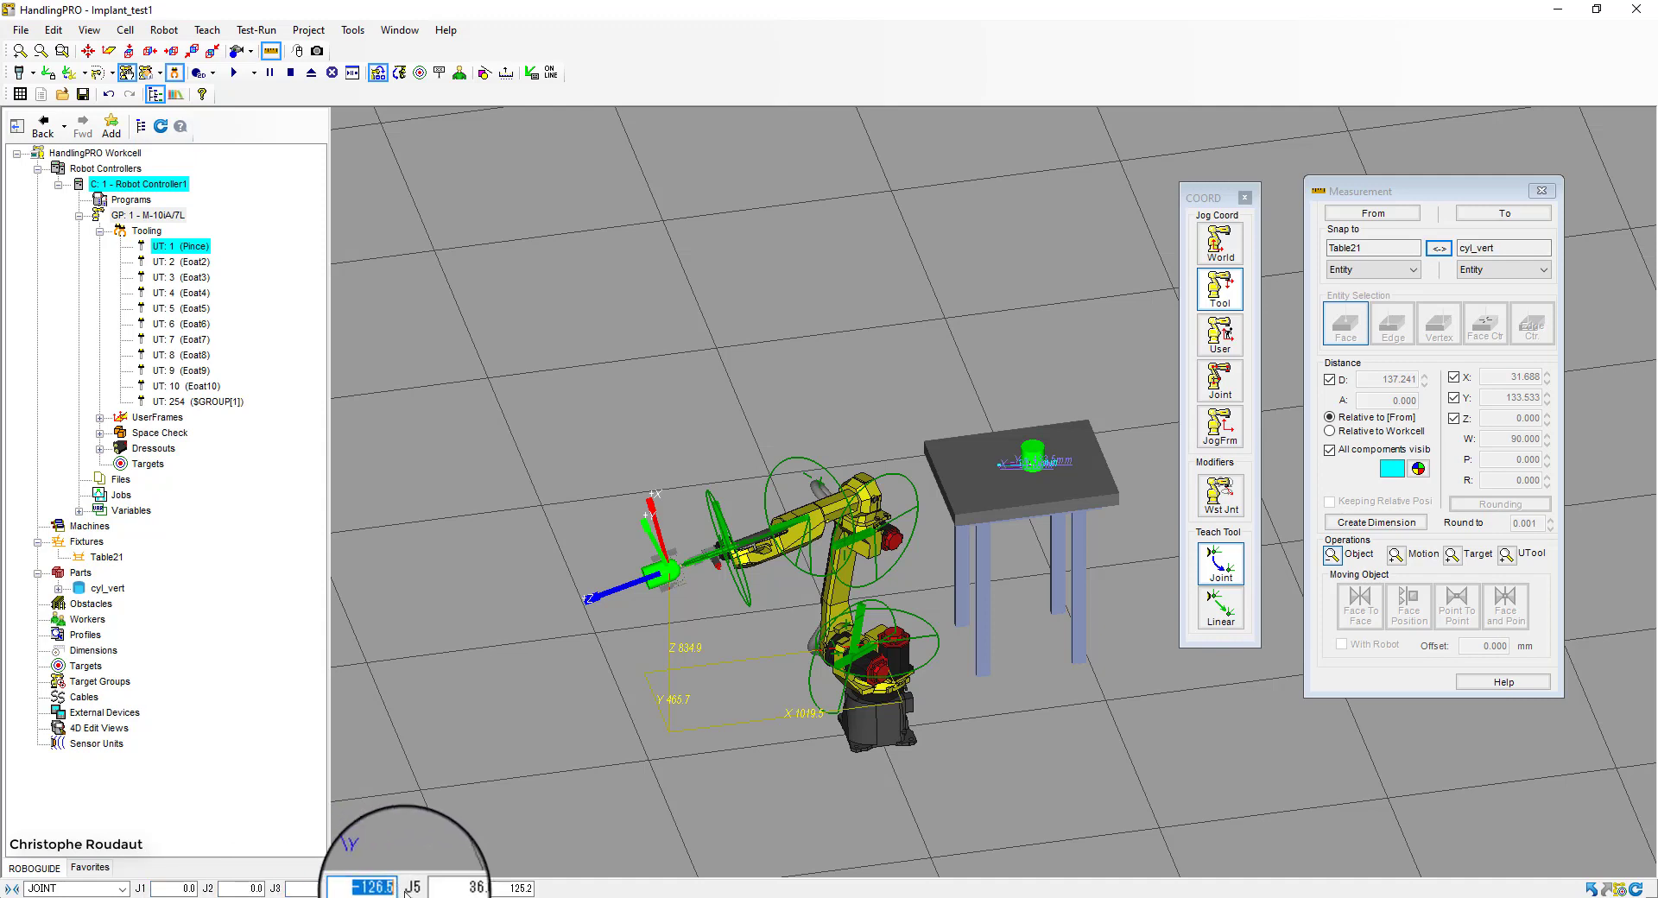
{"action": "type", "text": "0"}
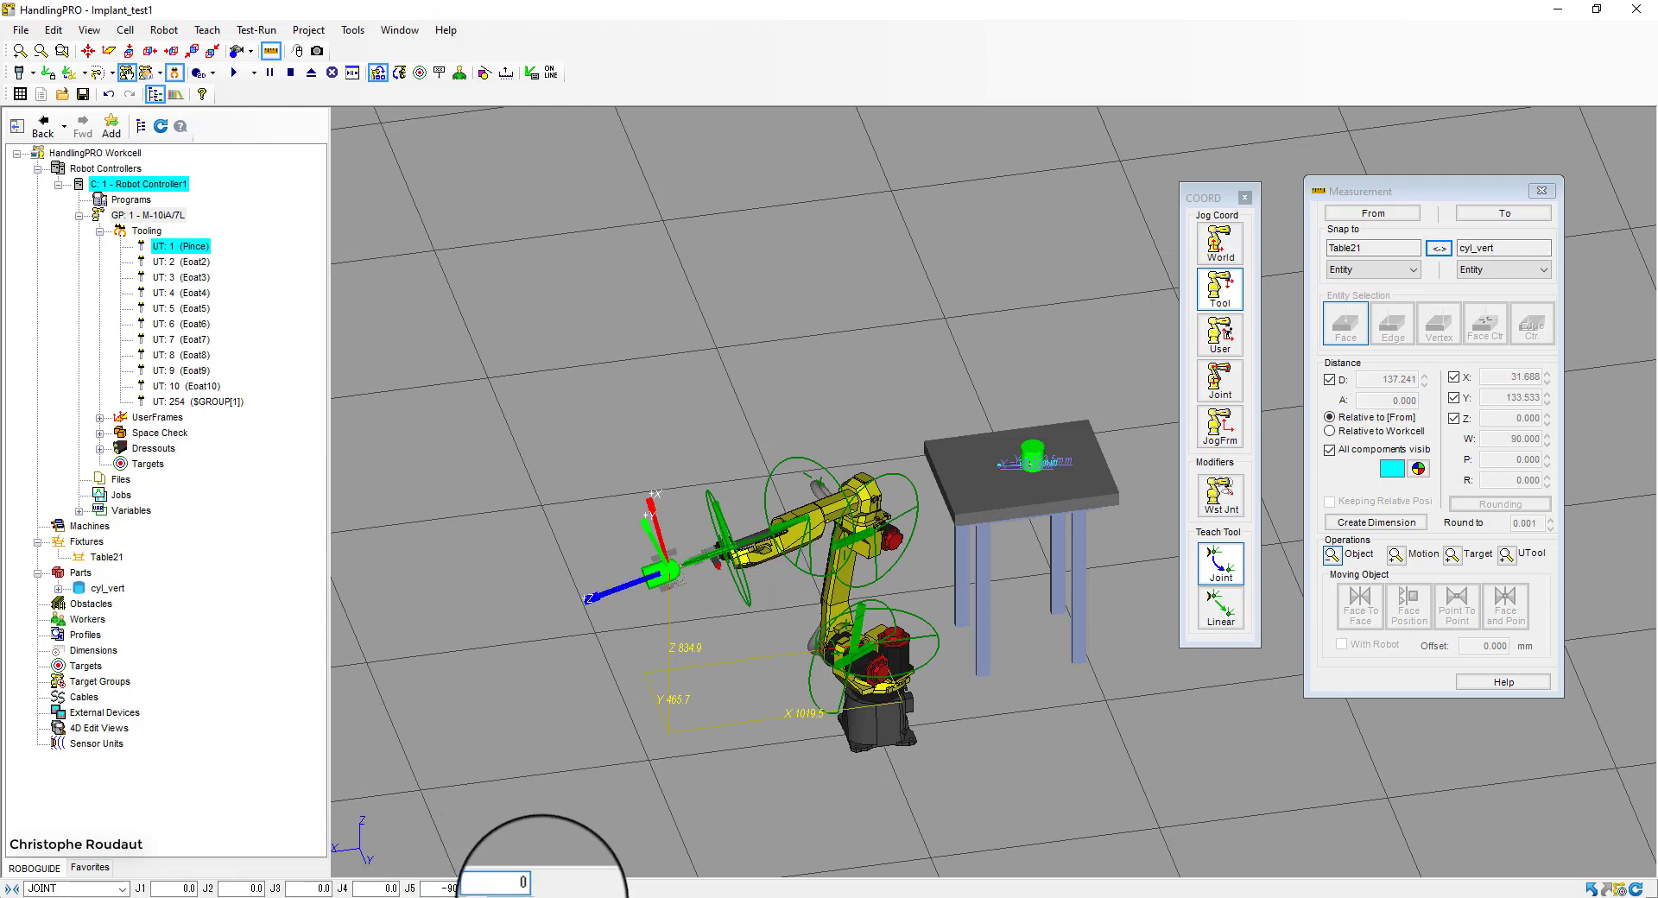
{"action": "key", "text": "Tab"}
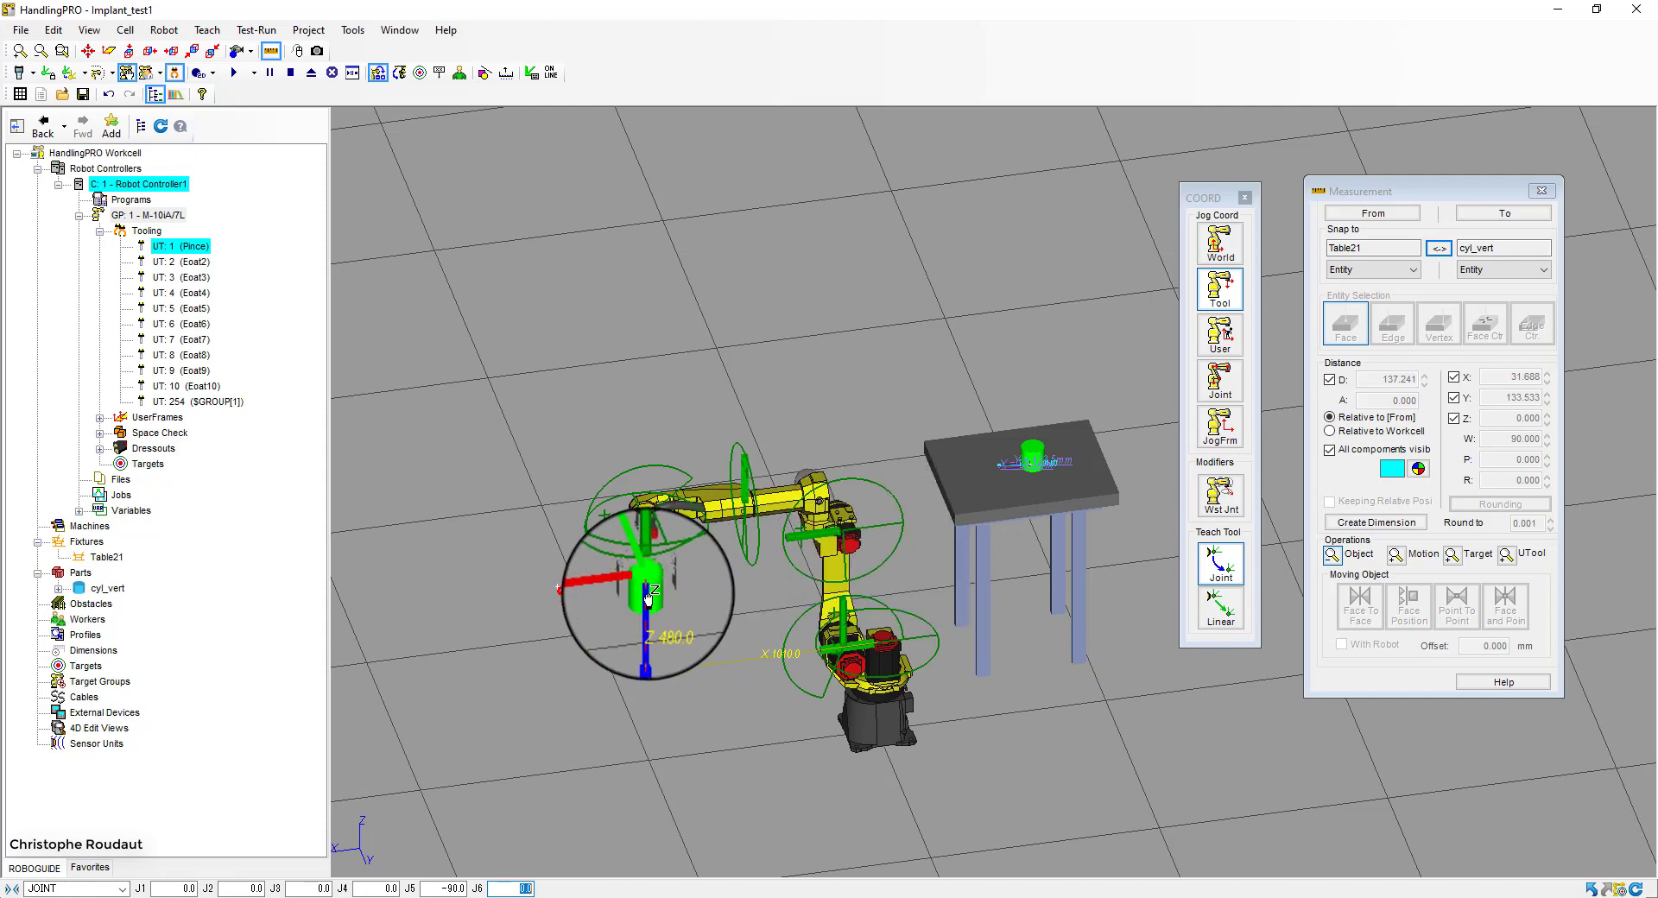
{"action": "left_click", "coordinate": [847, 652]}
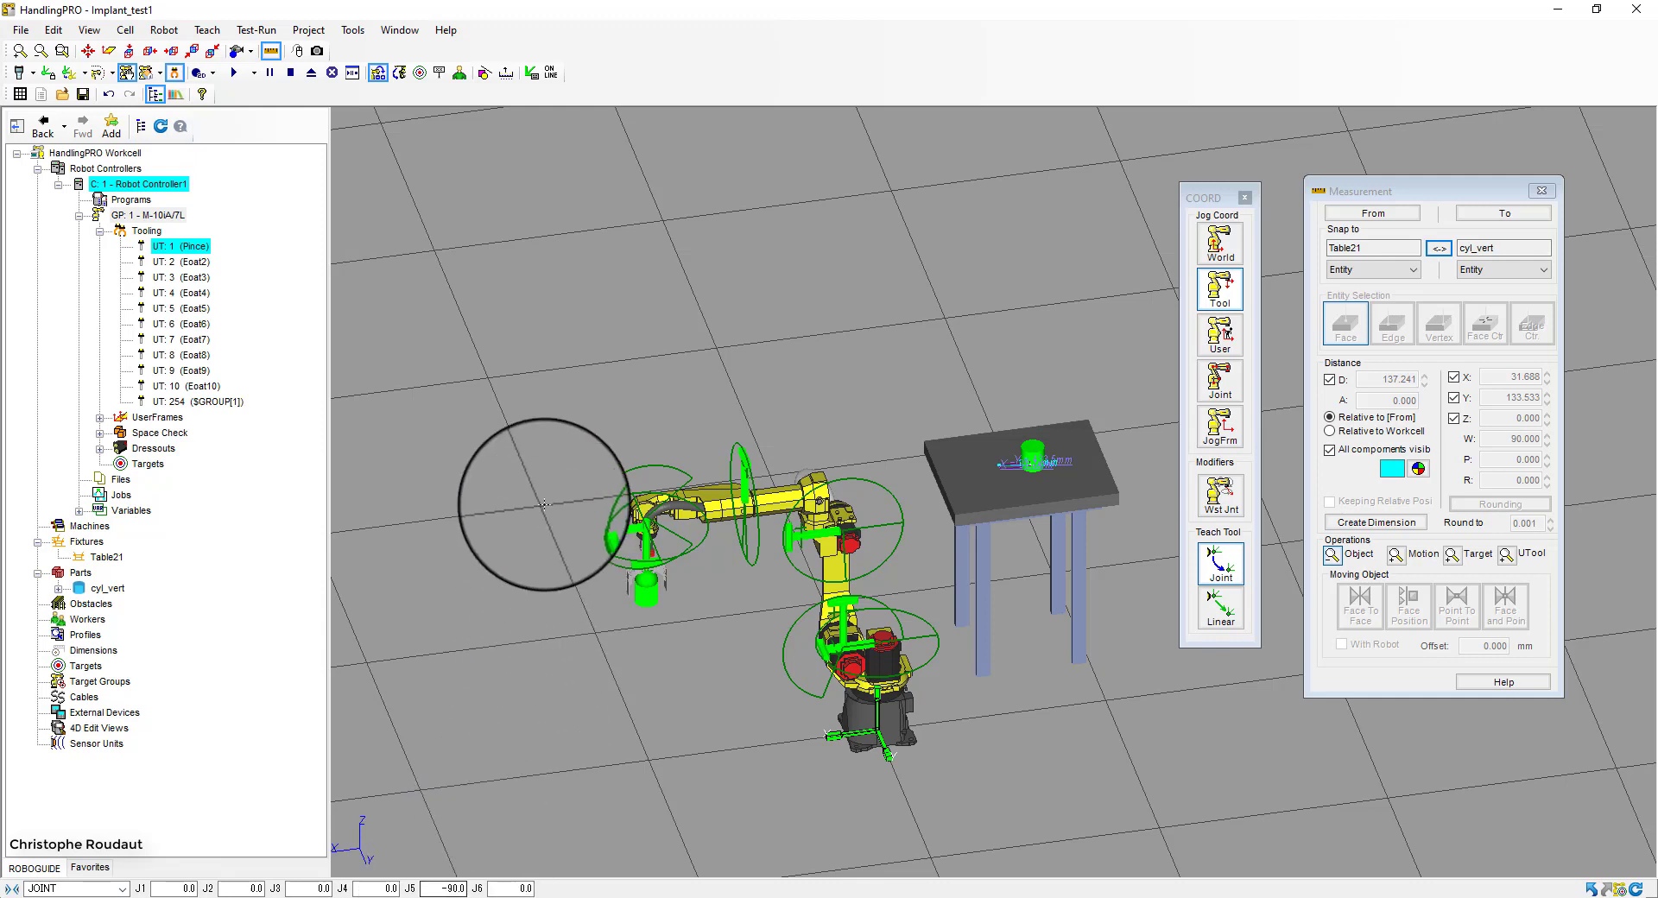
Use the Move To tools with the Part option to move the robot's tool to the cyl_vert part on the table
{"action": "left_click", "coordinate": [399, 73]}
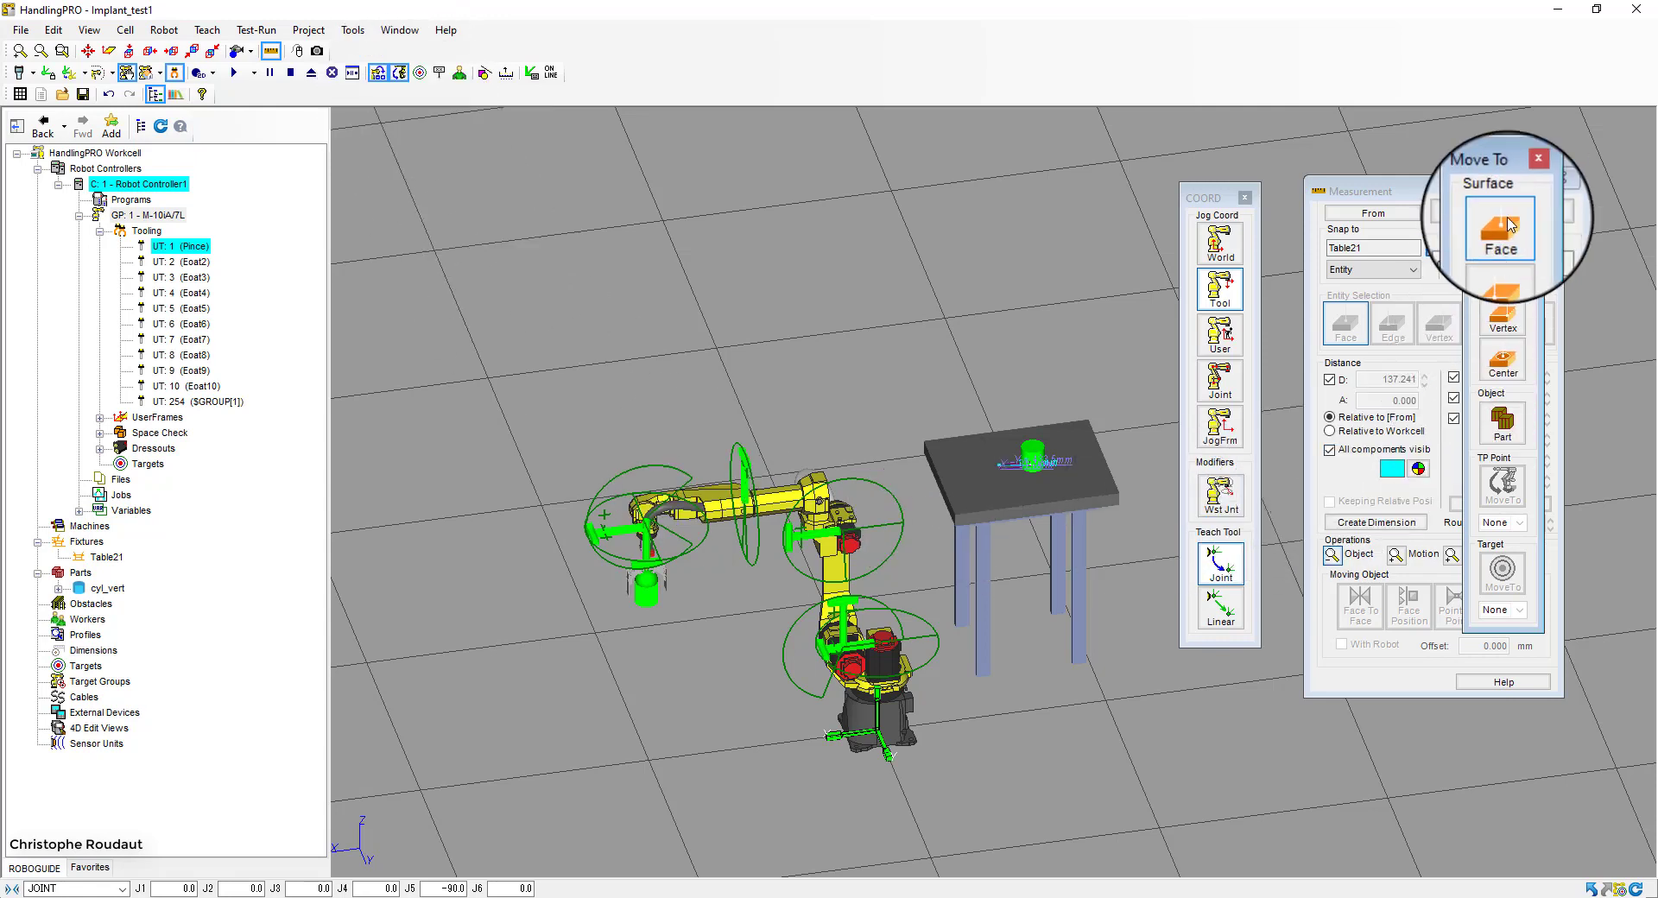
{"action": "left_click_drag", "start_coordinate": [1507, 178], "coordinate": [1179, 196]}
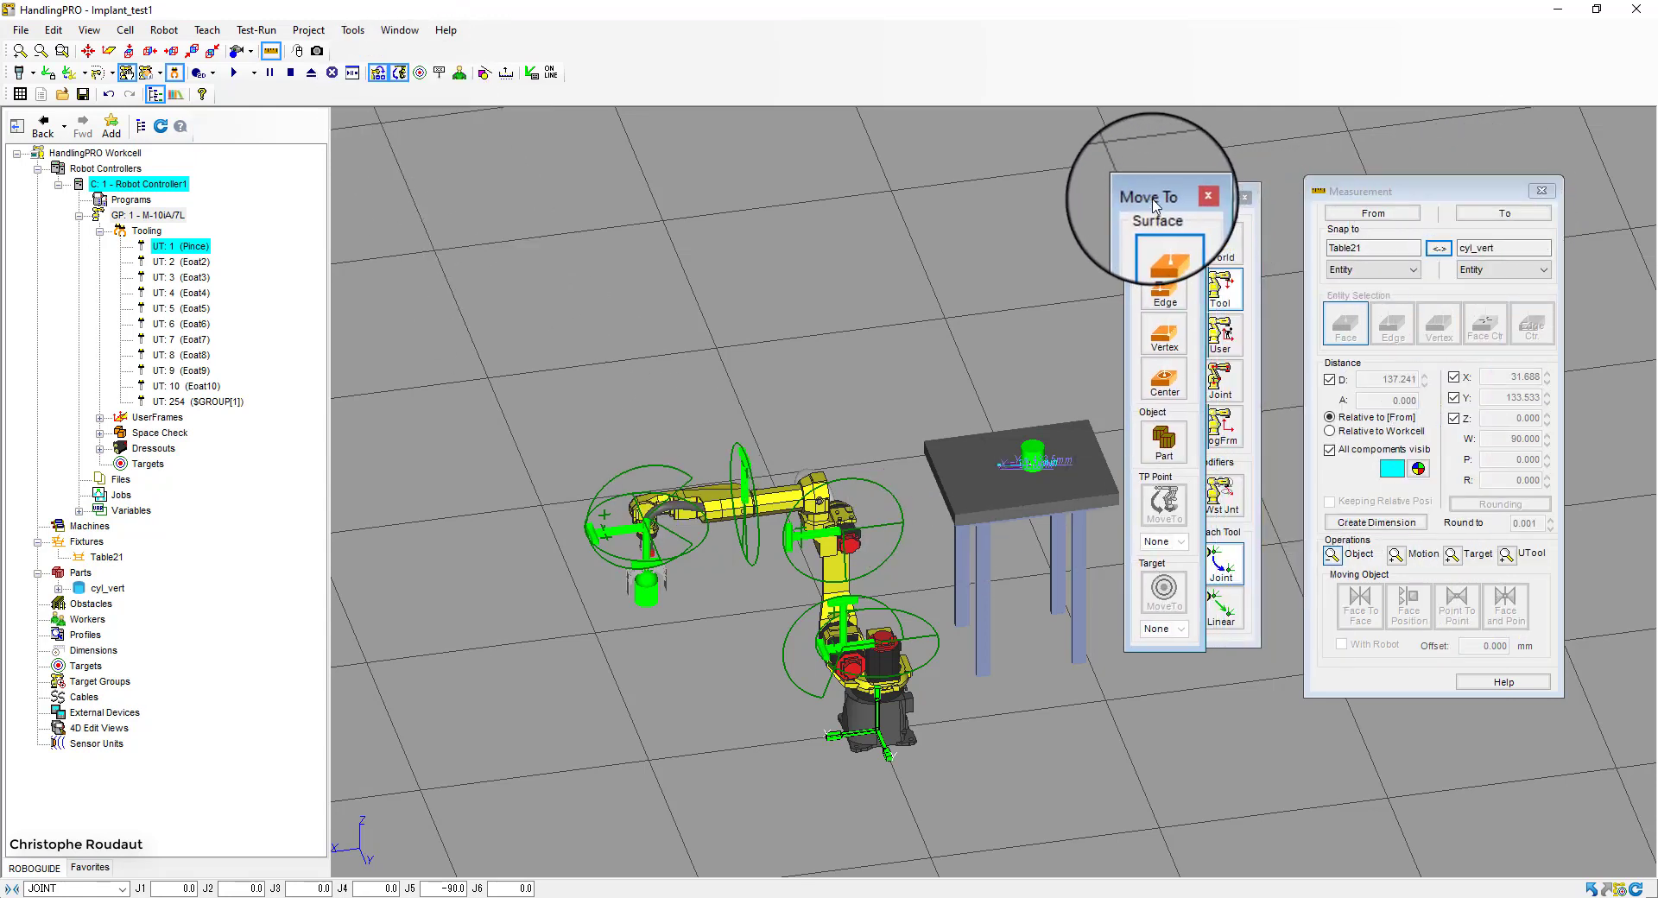
{"action": "left_click", "coordinate": [1160, 442]}
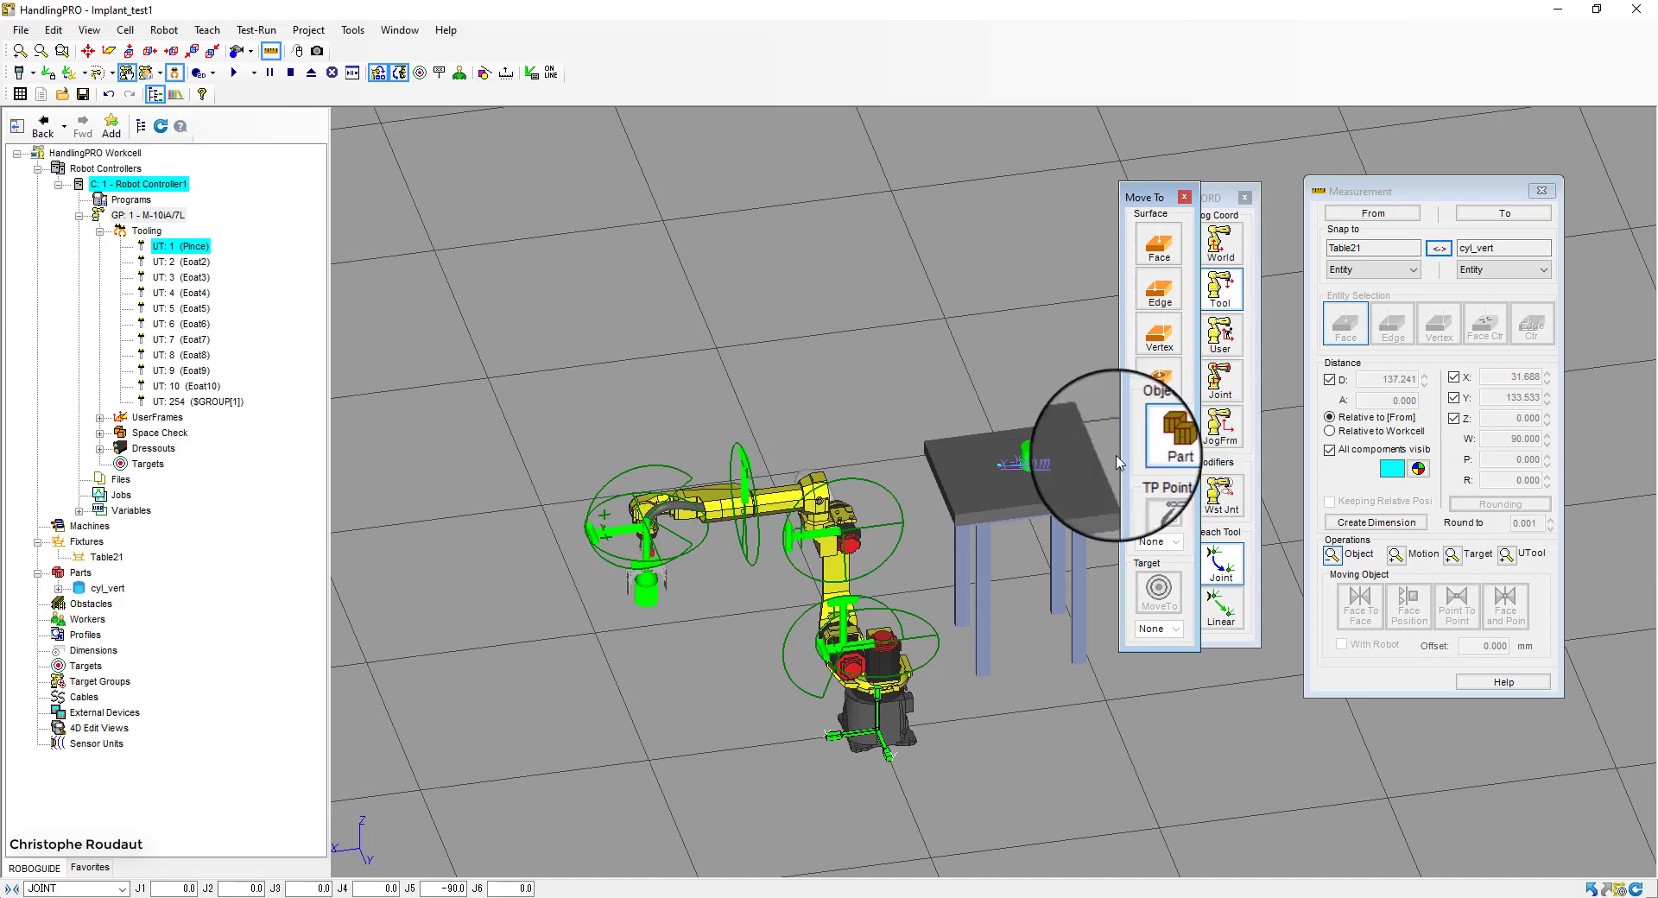
{"action": "scroll", "coordinate": [1040, 474], "scroll_direction": "up", "scroll_amount": 5}
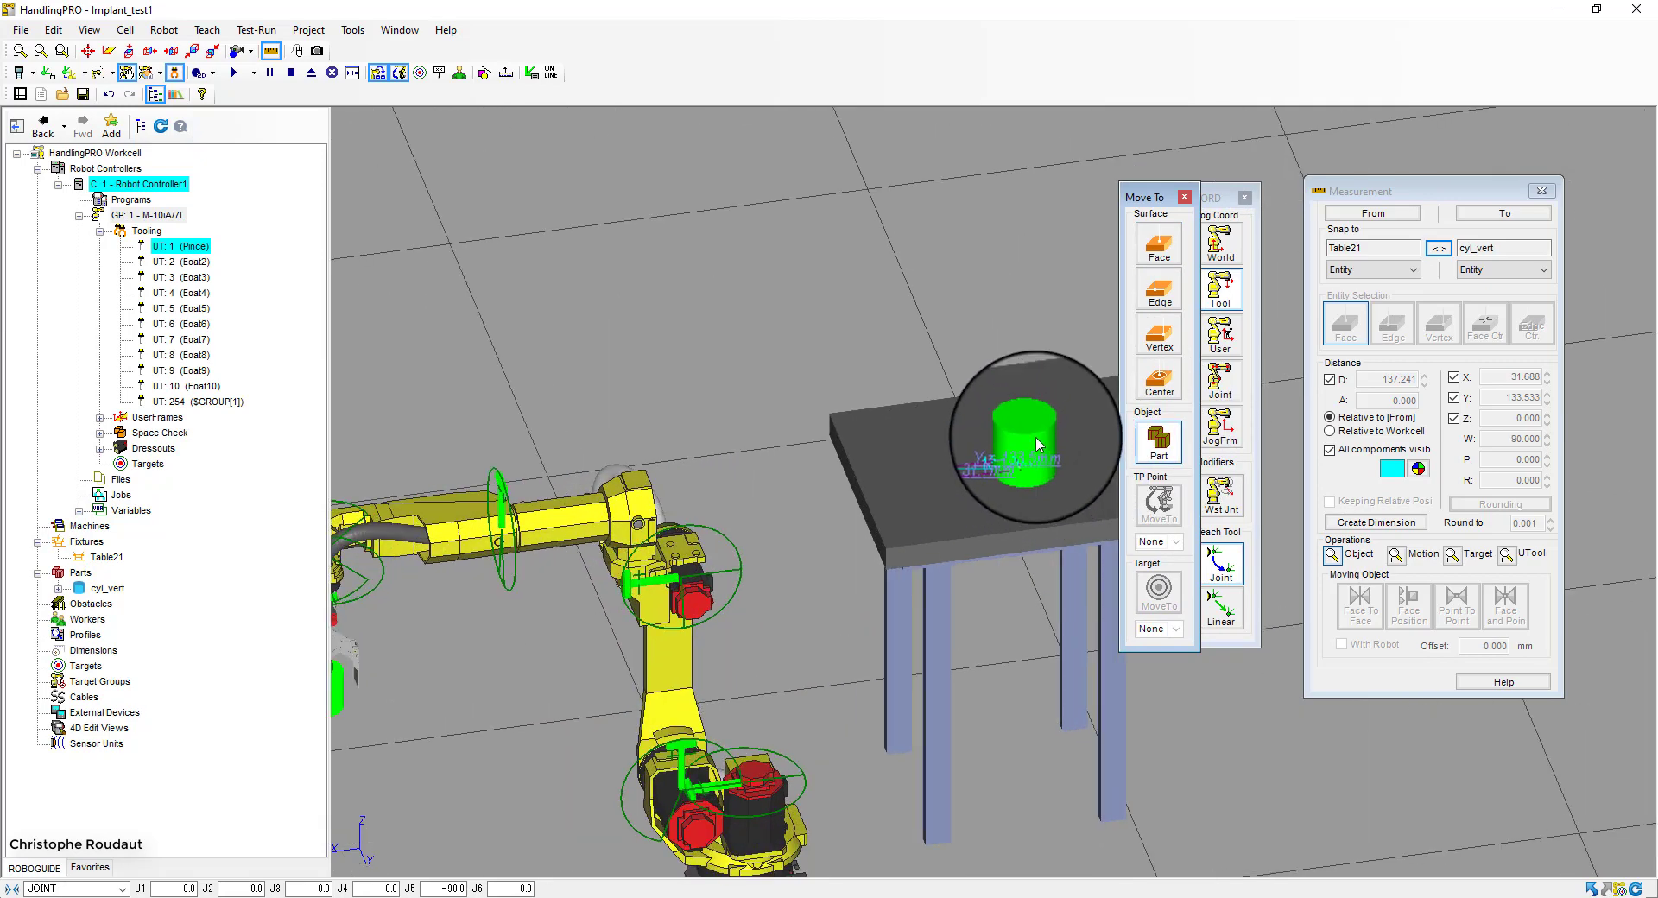
{"action": "scroll", "coordinate": [1039, 445], "scroll_direction": "down", "scroll_amount": 1}
{"action": "left_click", "coordinate": [1037, 445]}
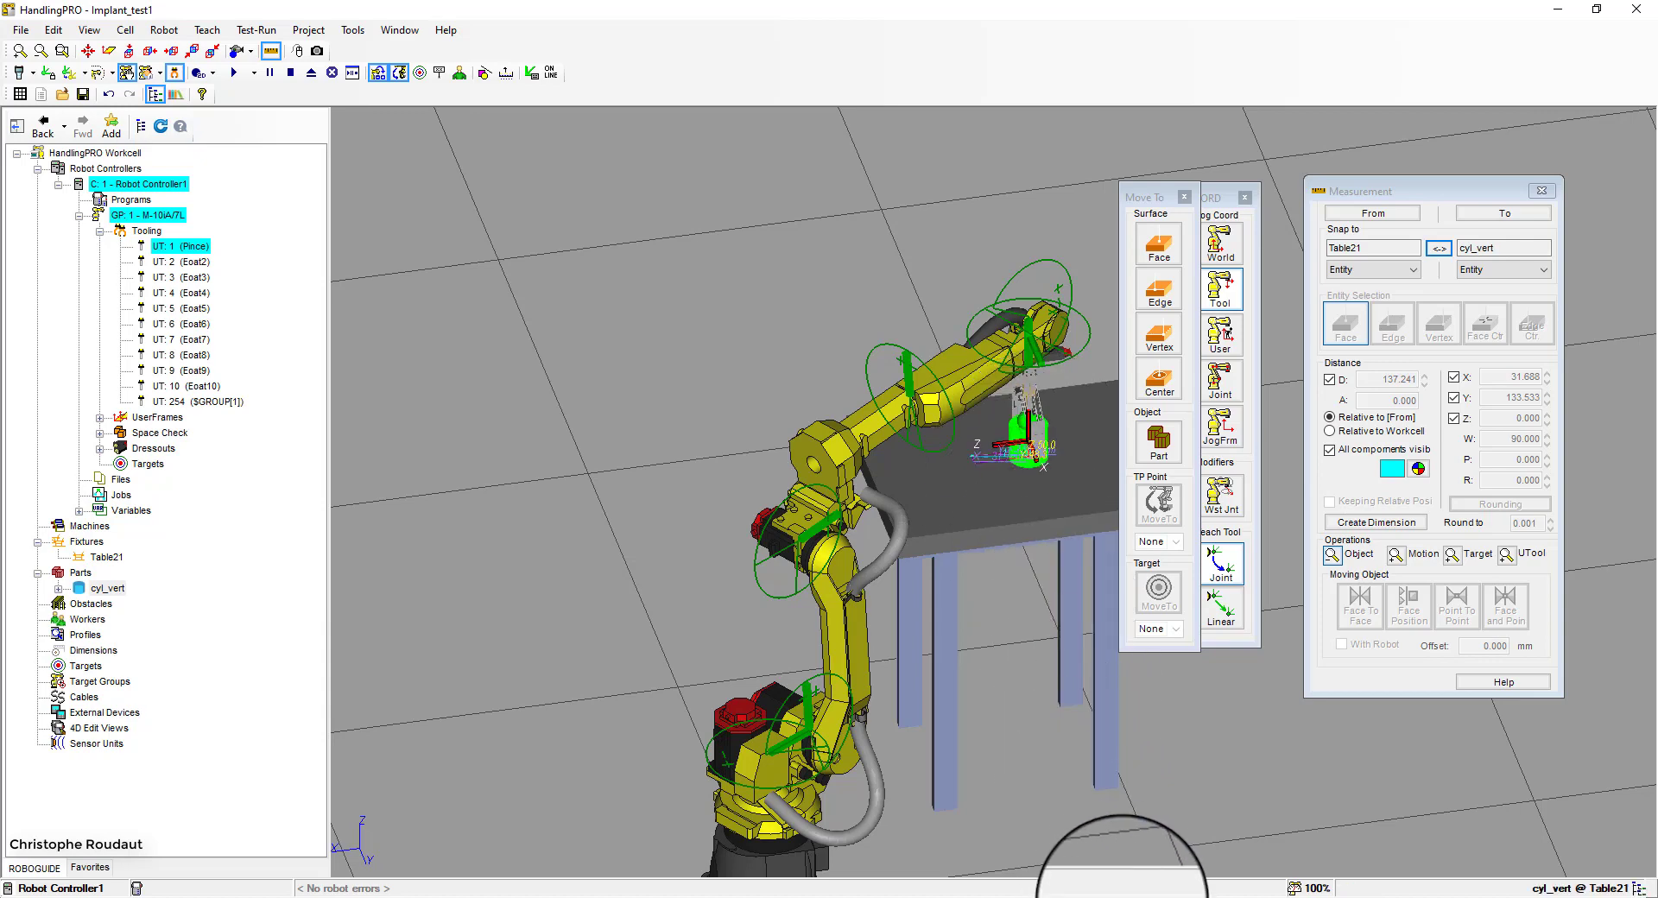
{"action": "mouse_move", "coordinate": [1123, 895]}
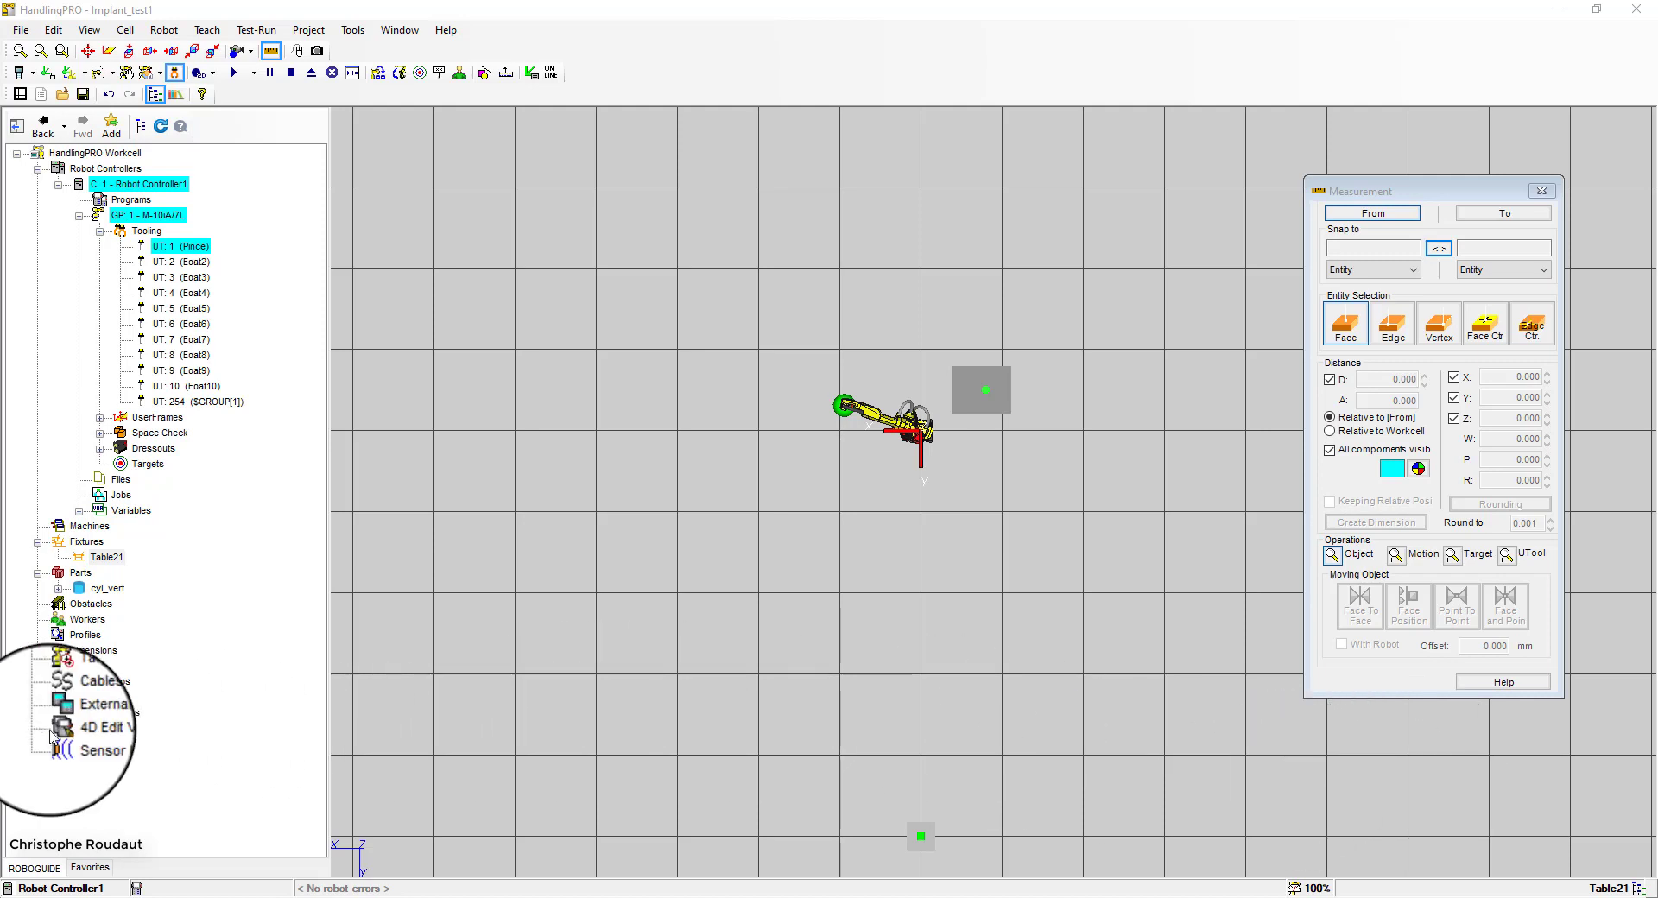
Add the cnvyr conveyor from the CAD library as a new fixture
{"action": "left_click", "coordinate": [86, 541]}
{"action": "right_click", "coordinate": [88, 537]}
{"action": "mouse_move", "coordinate": [143, 514]}
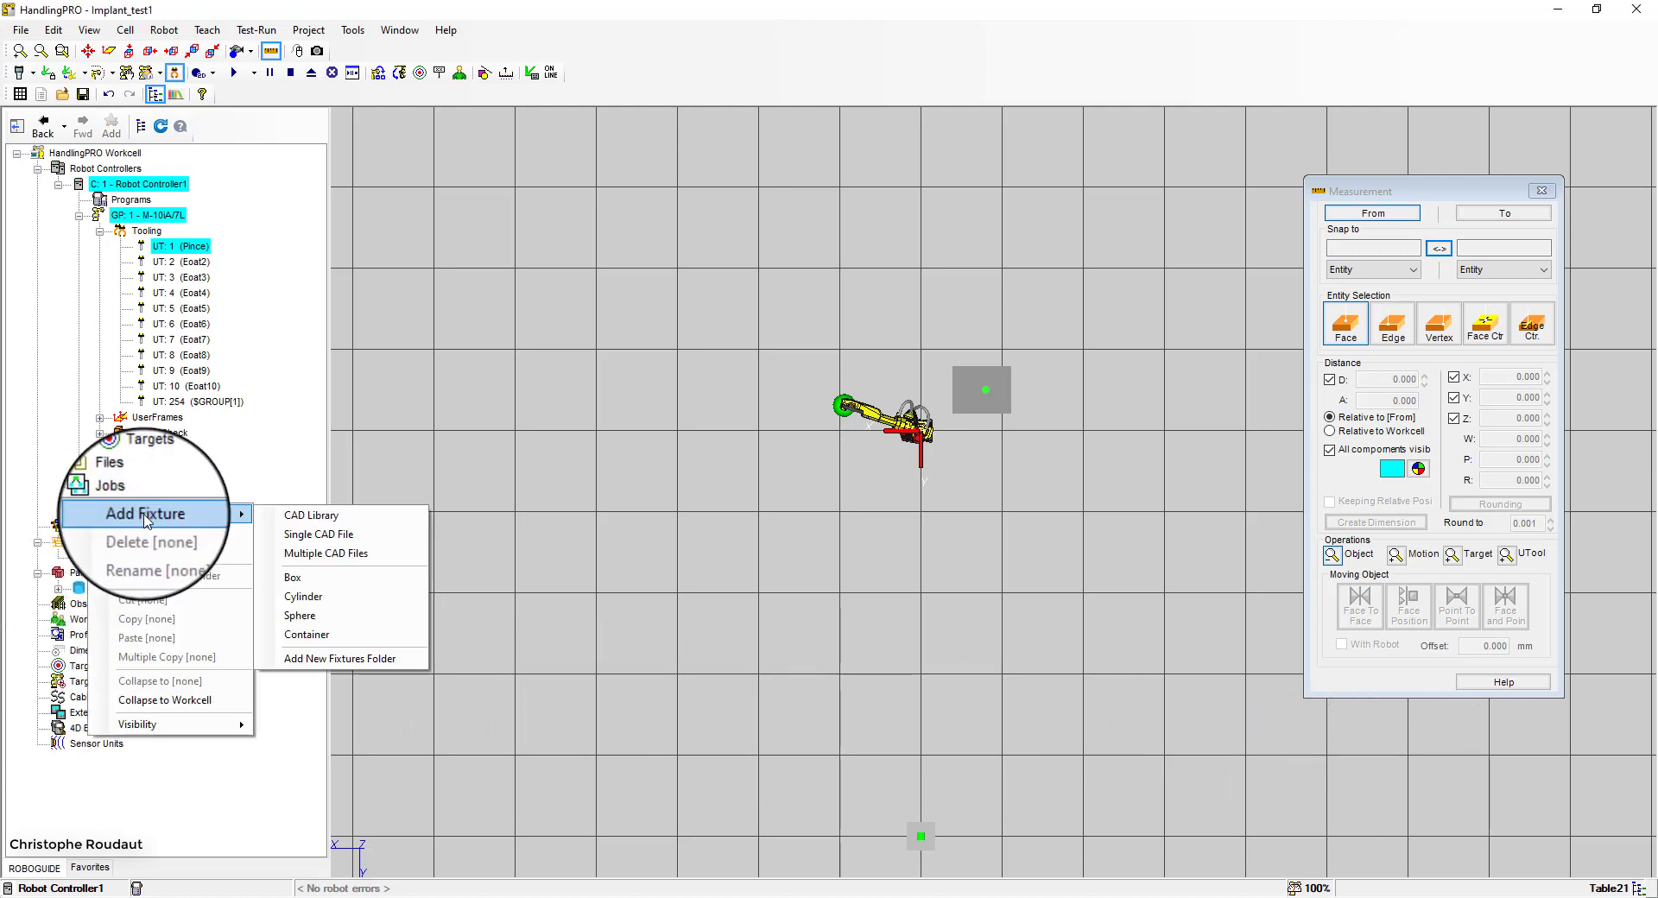
{"action": "left_click", "coordinate": [313, 511]}
{"action": "left_click", "coordinate": [211, 265]}
{"action": "left_click", "coordinate": [423, 276]}
{"action": "left_click", "coordinate": [617, 571]}
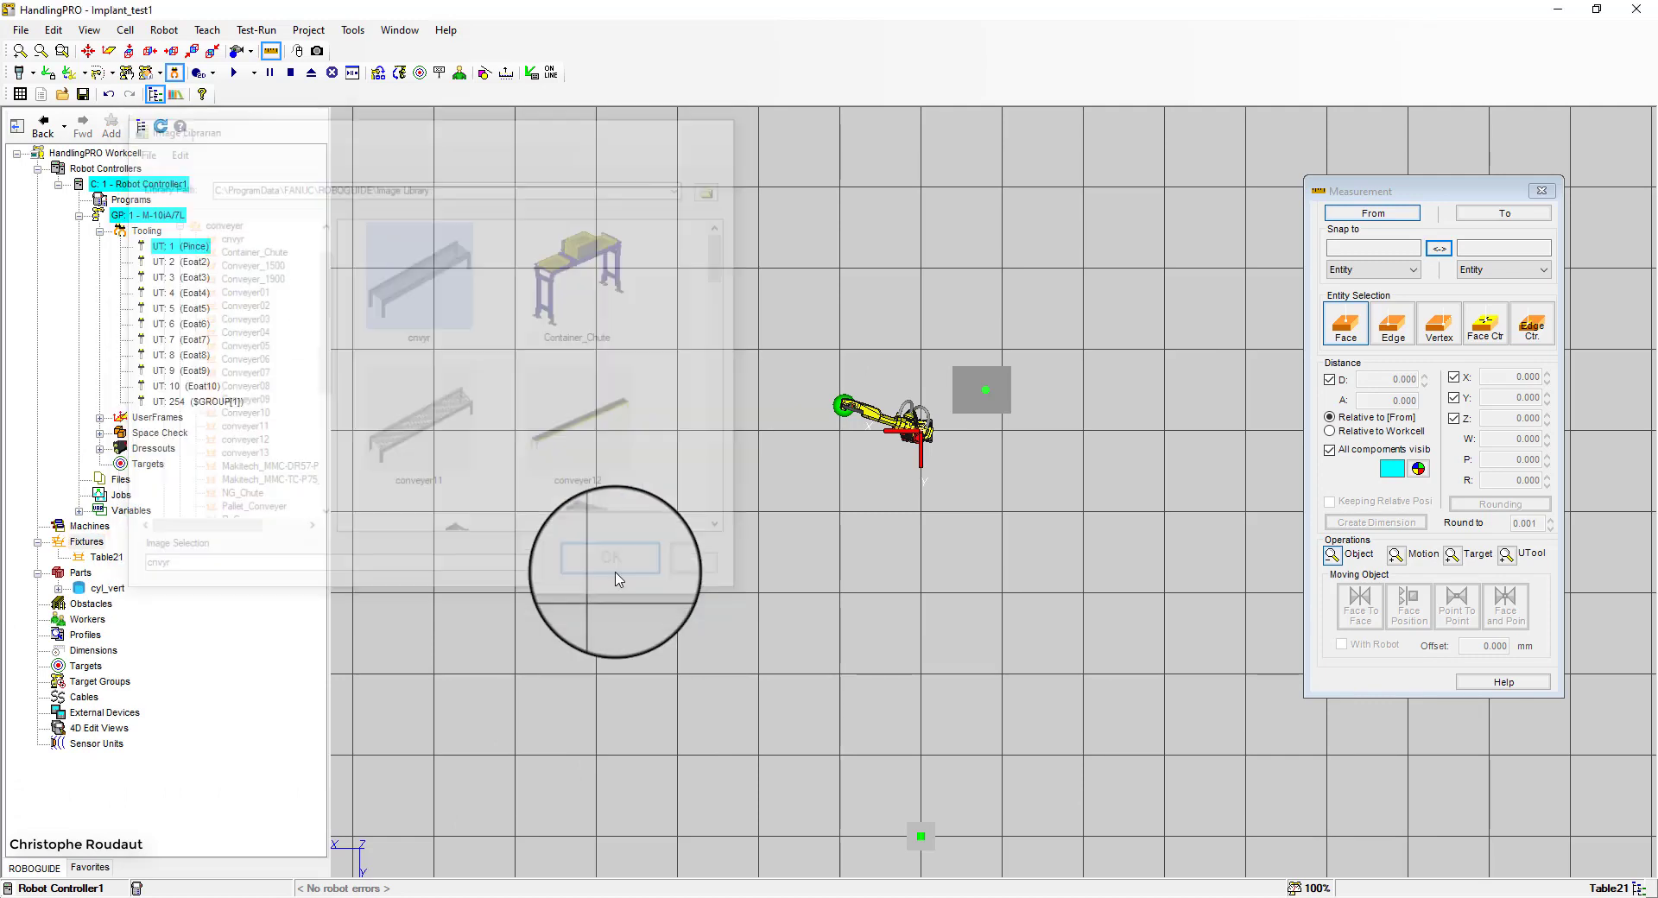
Place the conveyor at about X -2159, Y -905 mm and set its Scale Y to 0.17 and Scale Z to 1.4
{"action": "left_click_drag", "start_coordinate": [918, 452], "coordinate": [1075, 364]}
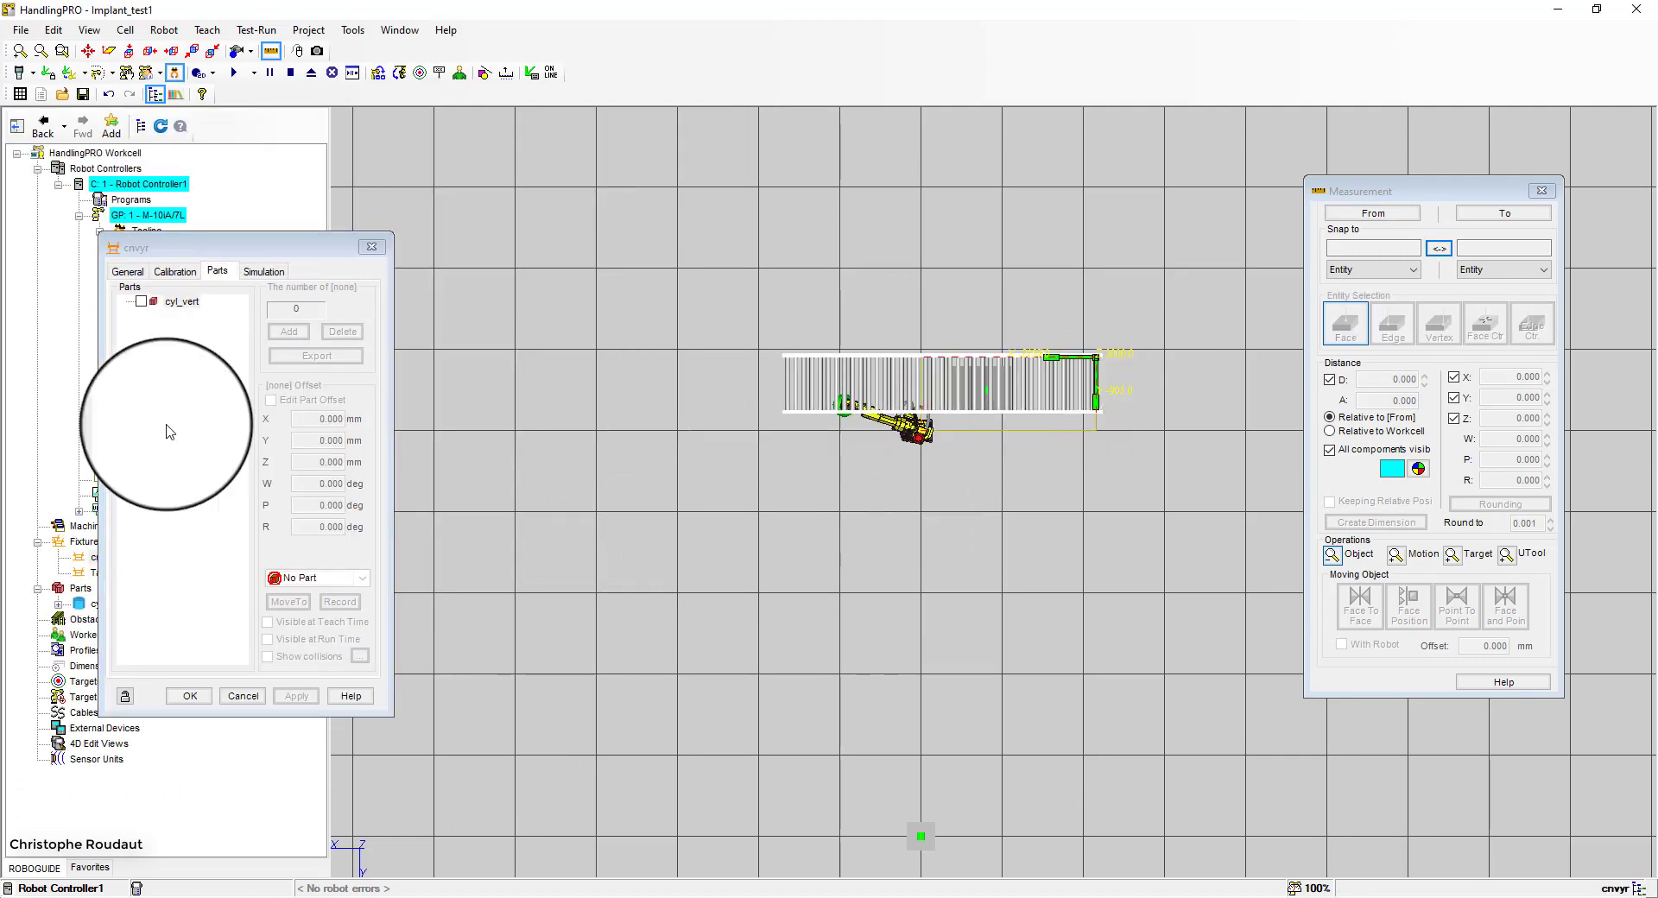
{"action": "left_click", "coordinate": [127, 271]}
{"action": "type", "text": "0."}
{"action": "left_click_drag", "start_coordinate": [303, 466], "coordinate": [342, 494]}
{"action": "type", "text": "175"}
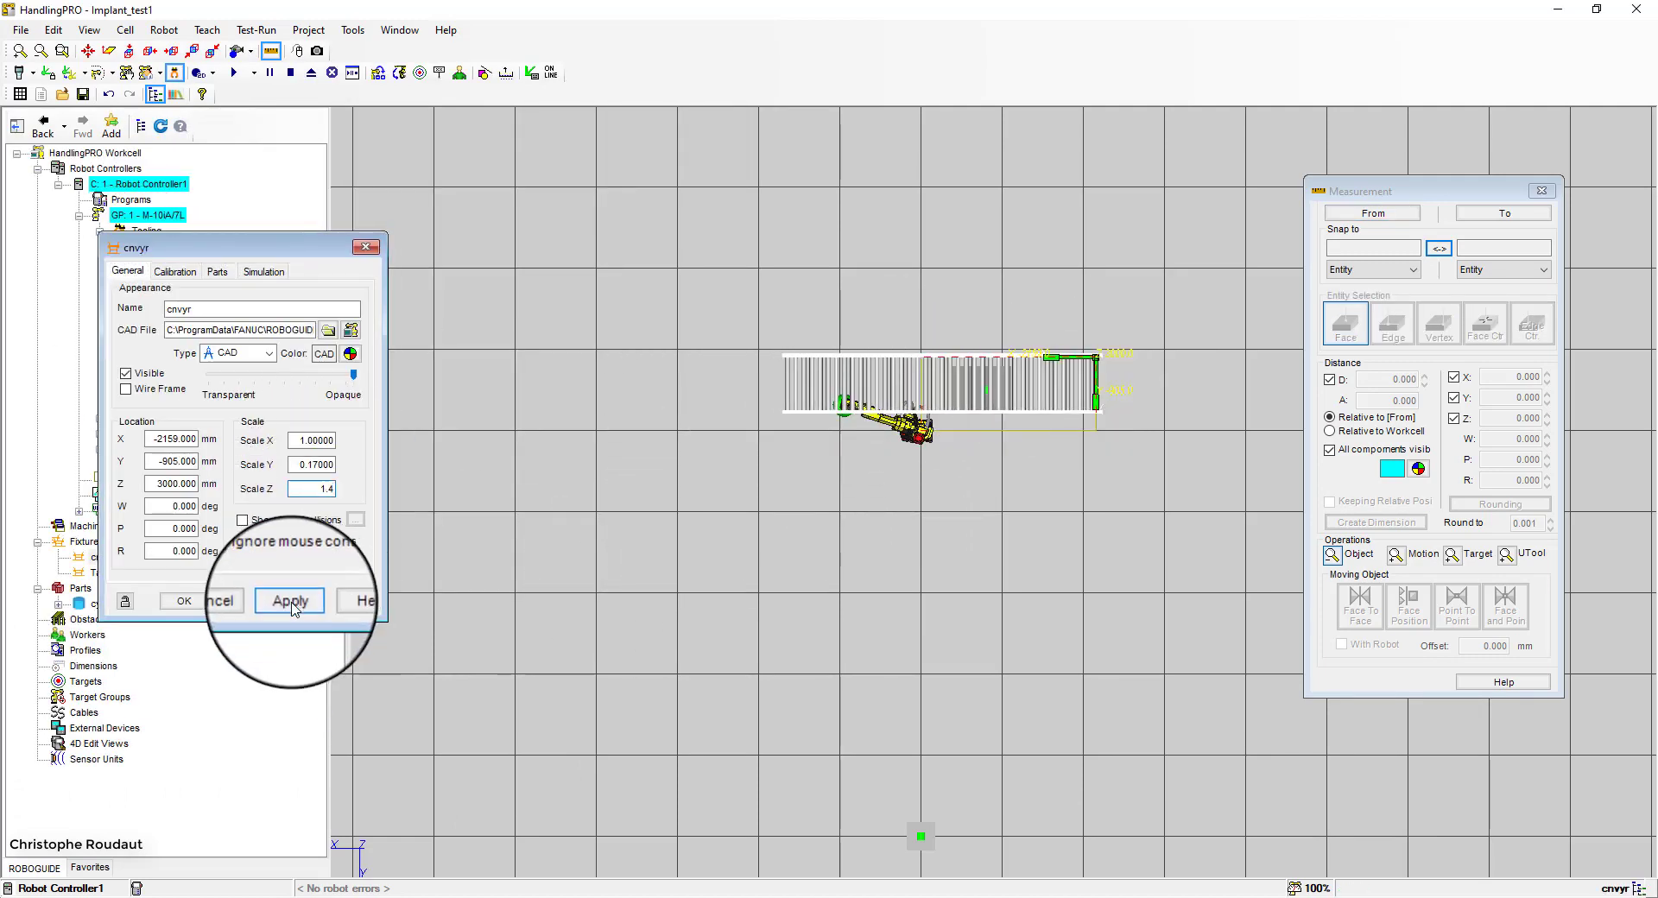
{"action": "left_click", "coordinate": [291, 601]}
{"action": "left_click", "coordinate": [184, 601]}
Add a second cnvyr conveyor from the CAD library as a fixture
{"action": "right_click", "coordinate": [94, 543]}
{"action": "mouse_move", "coordinate": [172, 521]}
{"action": "left_click", "coordinate": [318, 519]}
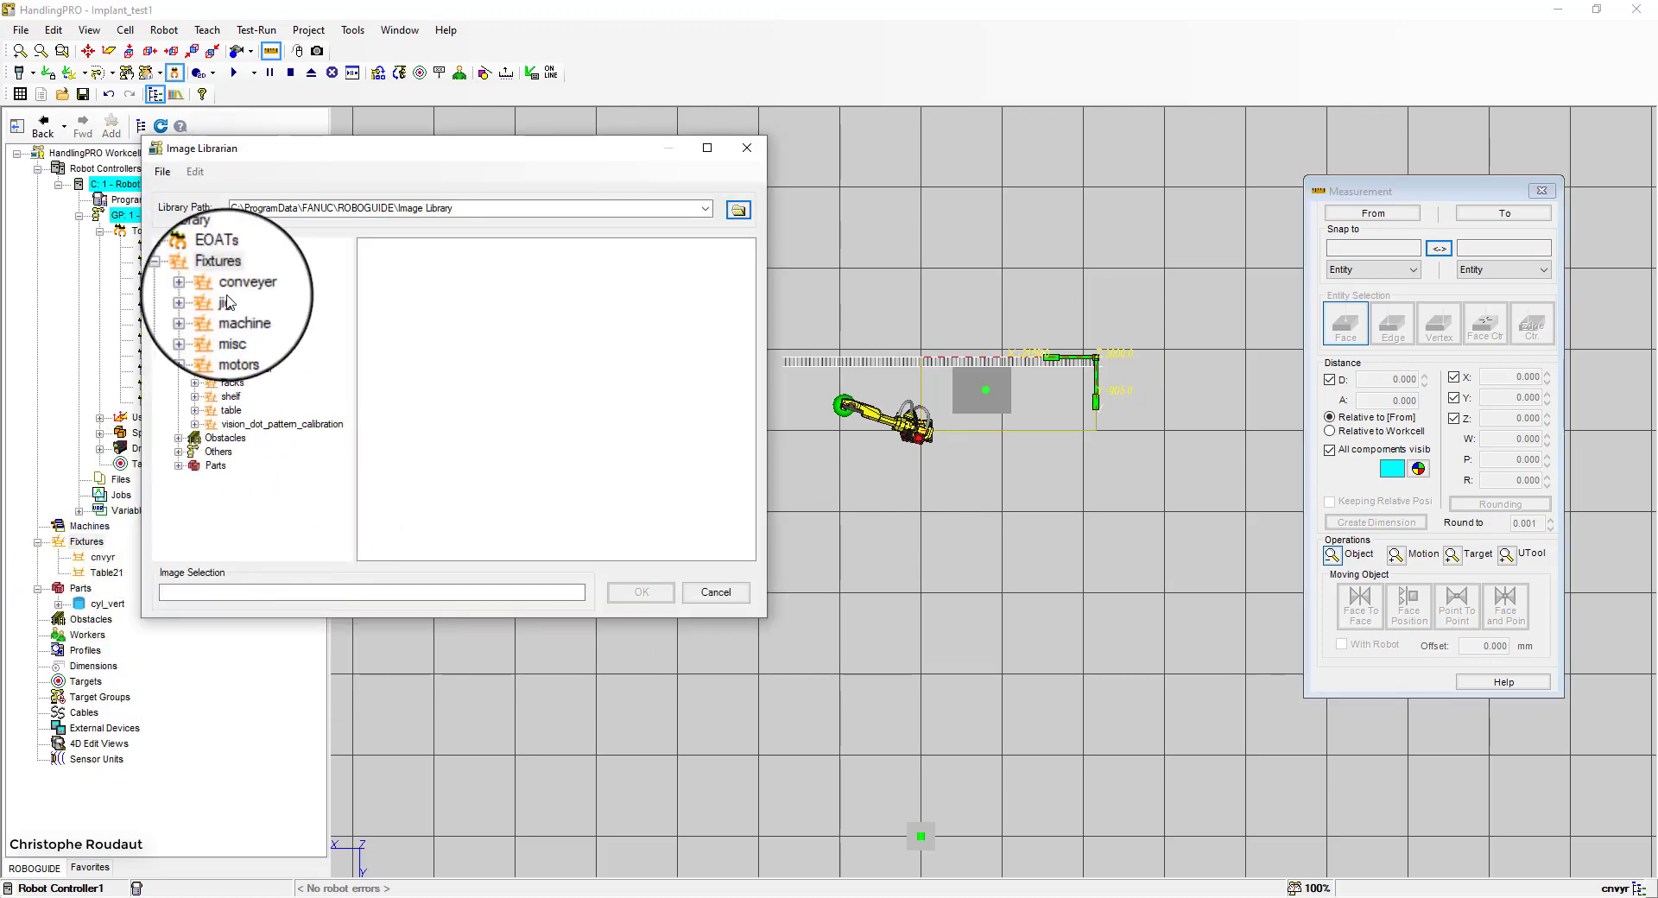
{"action": "left_click", "coordinate": [228, 288]}
{"action": "left_click", "coordinate": [412, 307]}
{"action": "left_click", "coordinate": [628, 589]}
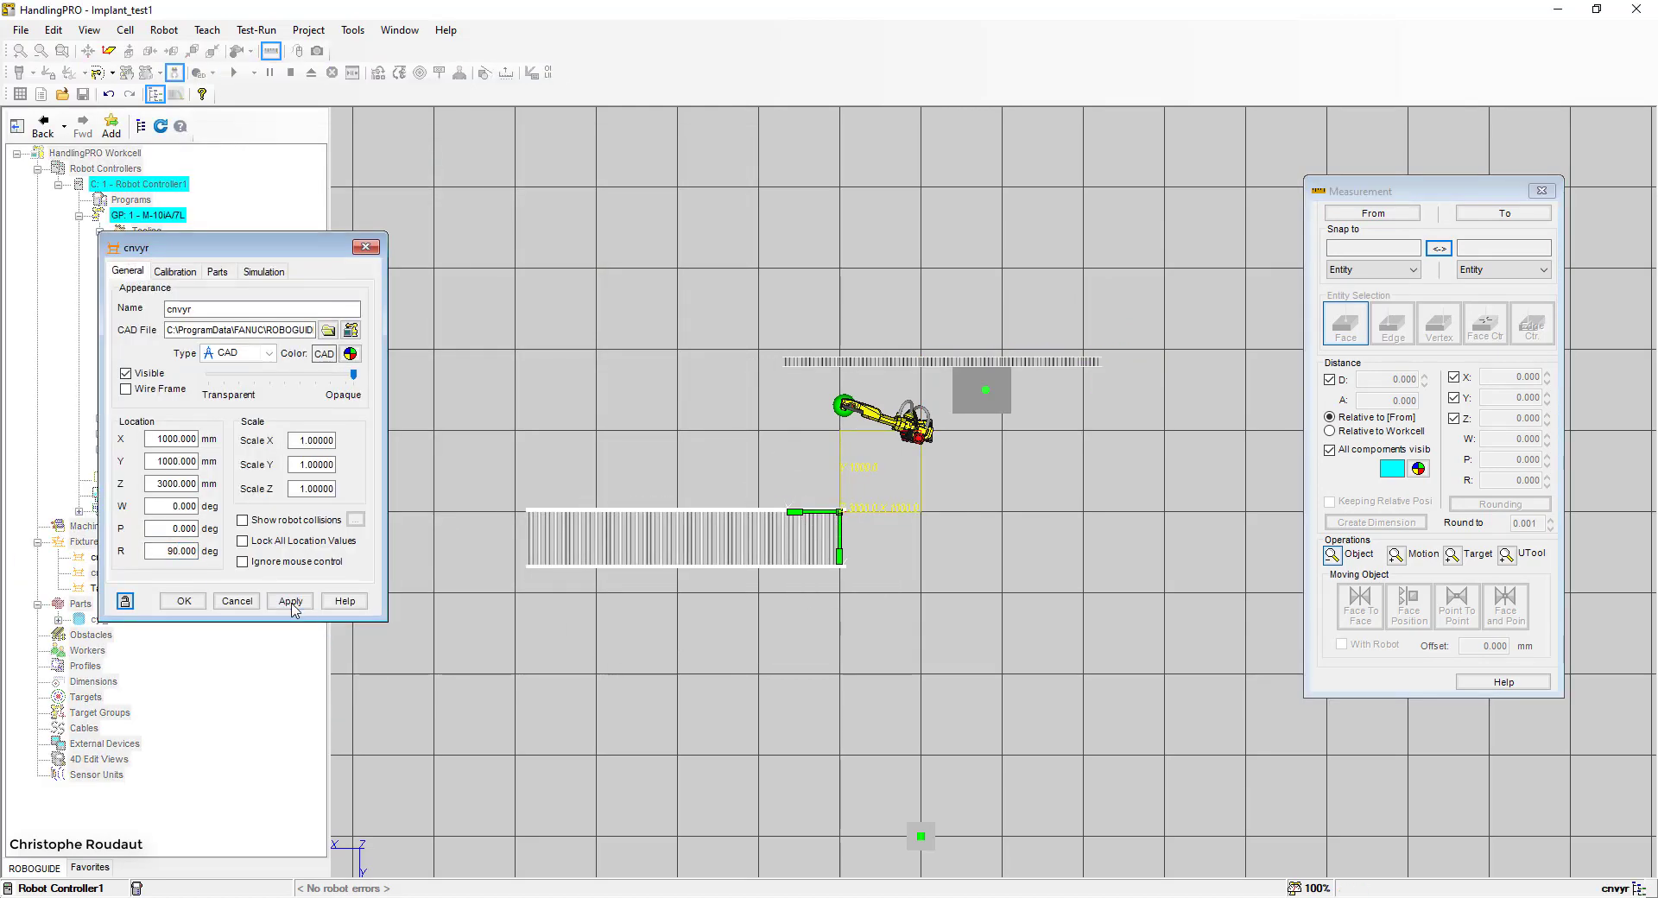
Move the second conveyor to about X 1573, Y -1800 mm and set its Scale Y to 0.17
{"action": "mouse_move", "coordinate": [837, 524]}
{"action": "left_mouse_down"}
{"action": "mouse_move", "coordinate": [855, 289]}
{"action": "mouse_move", "coordinate": [816, 288]}
{"action": "left_mouse_up"}
{"action": "left_click_drag", "start_coordinate": [297, 467], "coordinate": [355, 469]}
{"action": "type", "text": "0.17"}
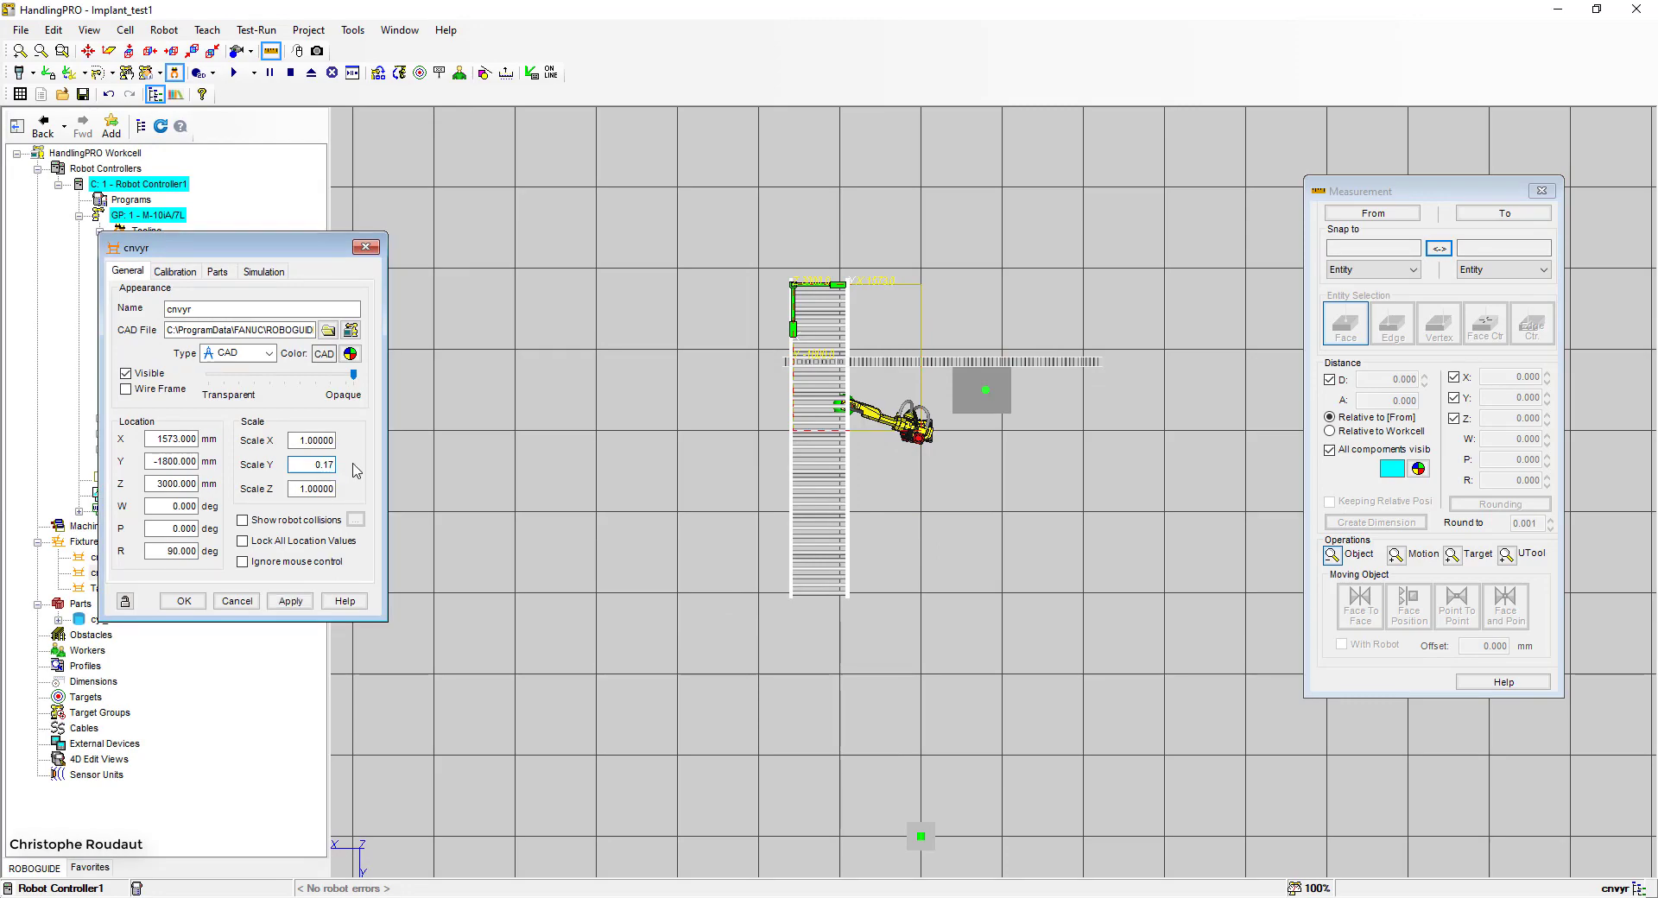
{"action": "left_click", "coordinate": [290, 602]}
Start a measurement from the World origin at the robot's base
{"action": "right_click_drag", "start_coordinate": [957, 550], "coordinate": [1131, 311]}
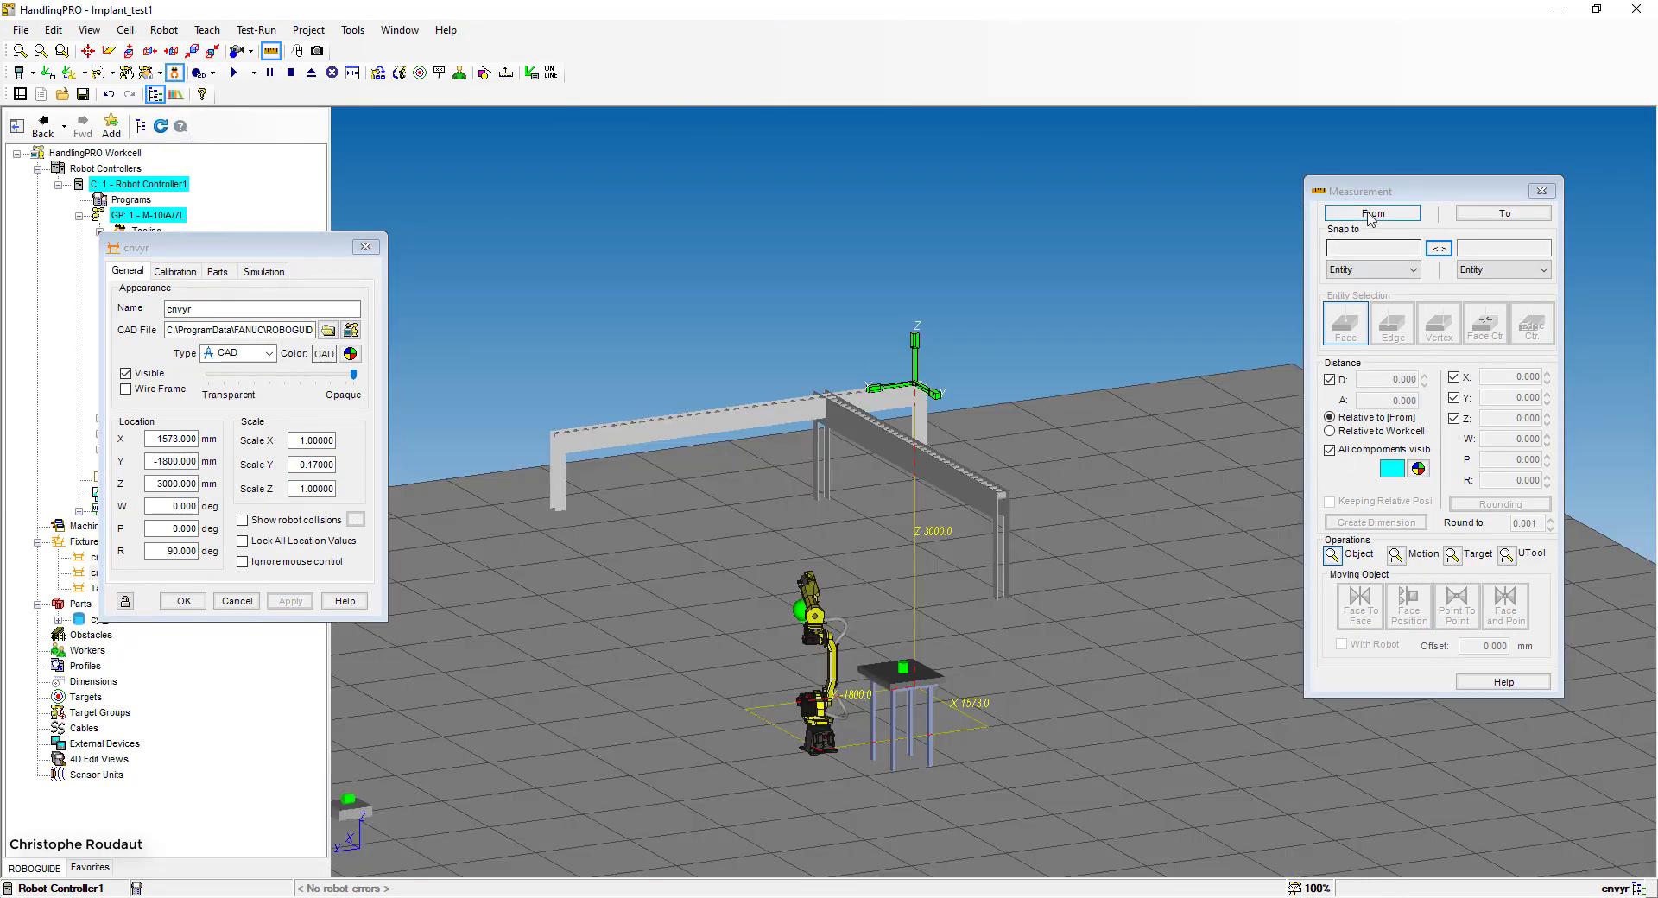
{"action": "left_click", "coordinate": [1369, 215]}
{"action": "right_click_drag", "start_coordinate": [1045, 682], "coordinate": [1033, 540]}
{"action": "scroll", "coordinate": [803, 739], "scroll_direction": "up", "scroll_amount": 5}
{"action": "left_click", "coordinate": [729, 744]}
Measure to the foot edge of the conveyor nearest the table and set its Z distance to 0 mm
{"action": "right_click_drag", "start_coordinate": [1091, 380], "coordinate": [923, 595]}
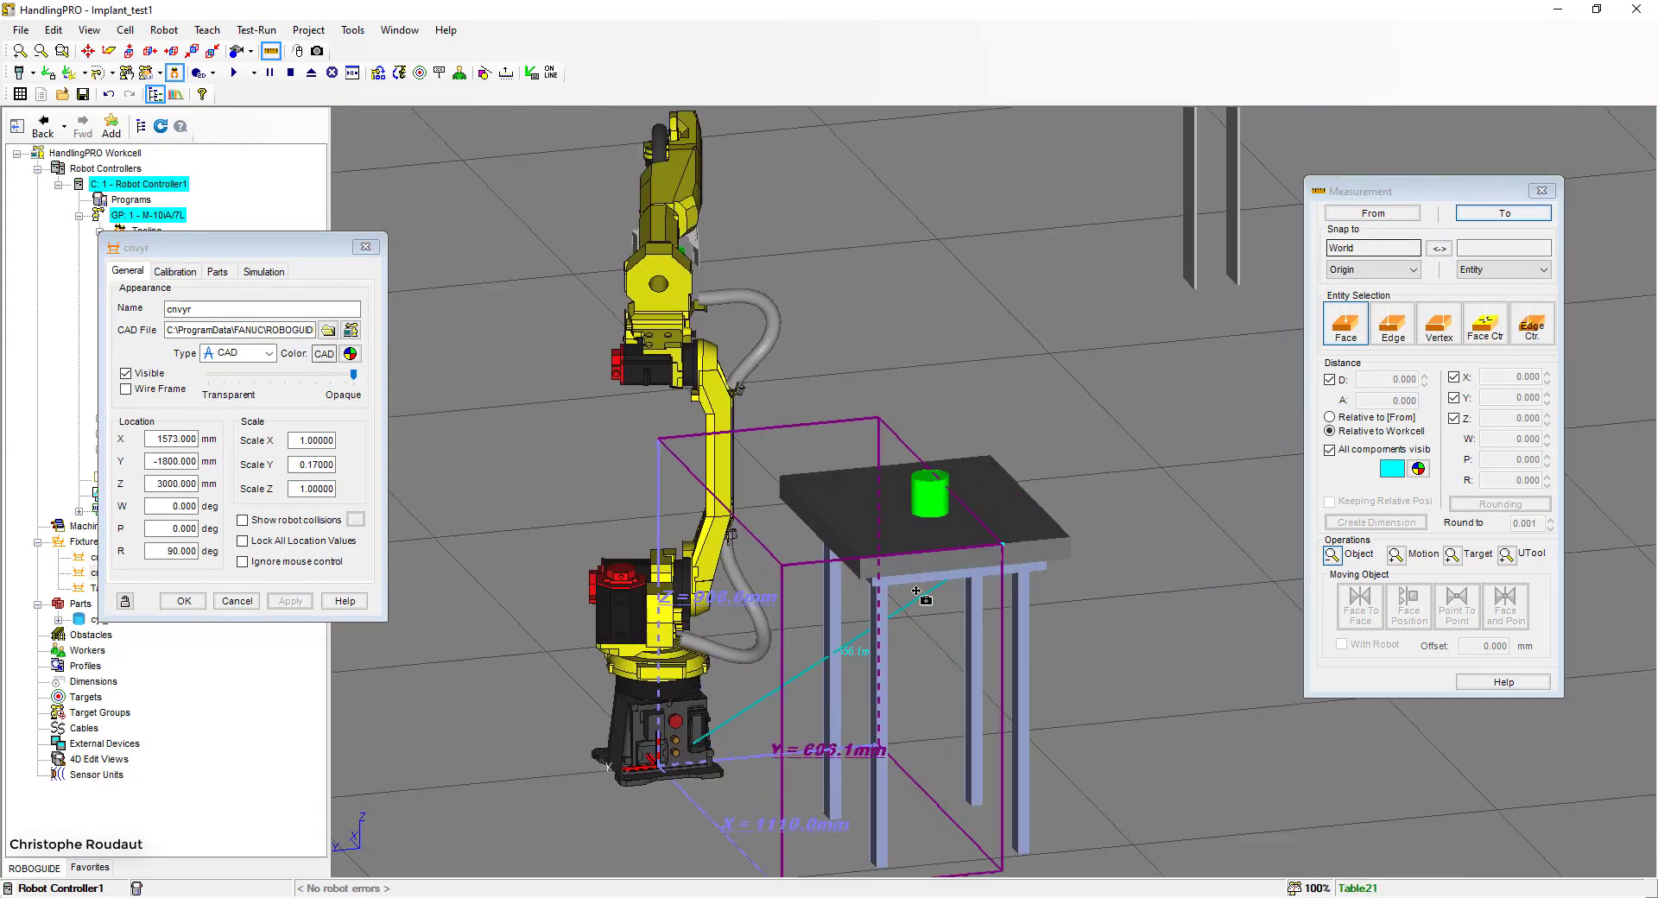
{"action": "scroll", "coordinate": [1209, 268], "scroll_direction": "up", "scroll_amount": 2}
{"action": "right_click_drag", "start_coordinate": [1252, 241], "coordinate": [1022, 388], "text": "ctrl"}
{"action": "left_click", "coordinate": [1388, 332]}
{"action": "scroll", "coordinate": [1014, 384], "scroll_direction": "up", "scroll_amount": 3}
{"action": "left_click", "coordinate": [1014, 385]}
{"action": "left_click_drag", "start_coordinate": [1498, 419], "coordinate": [1549, 419]}
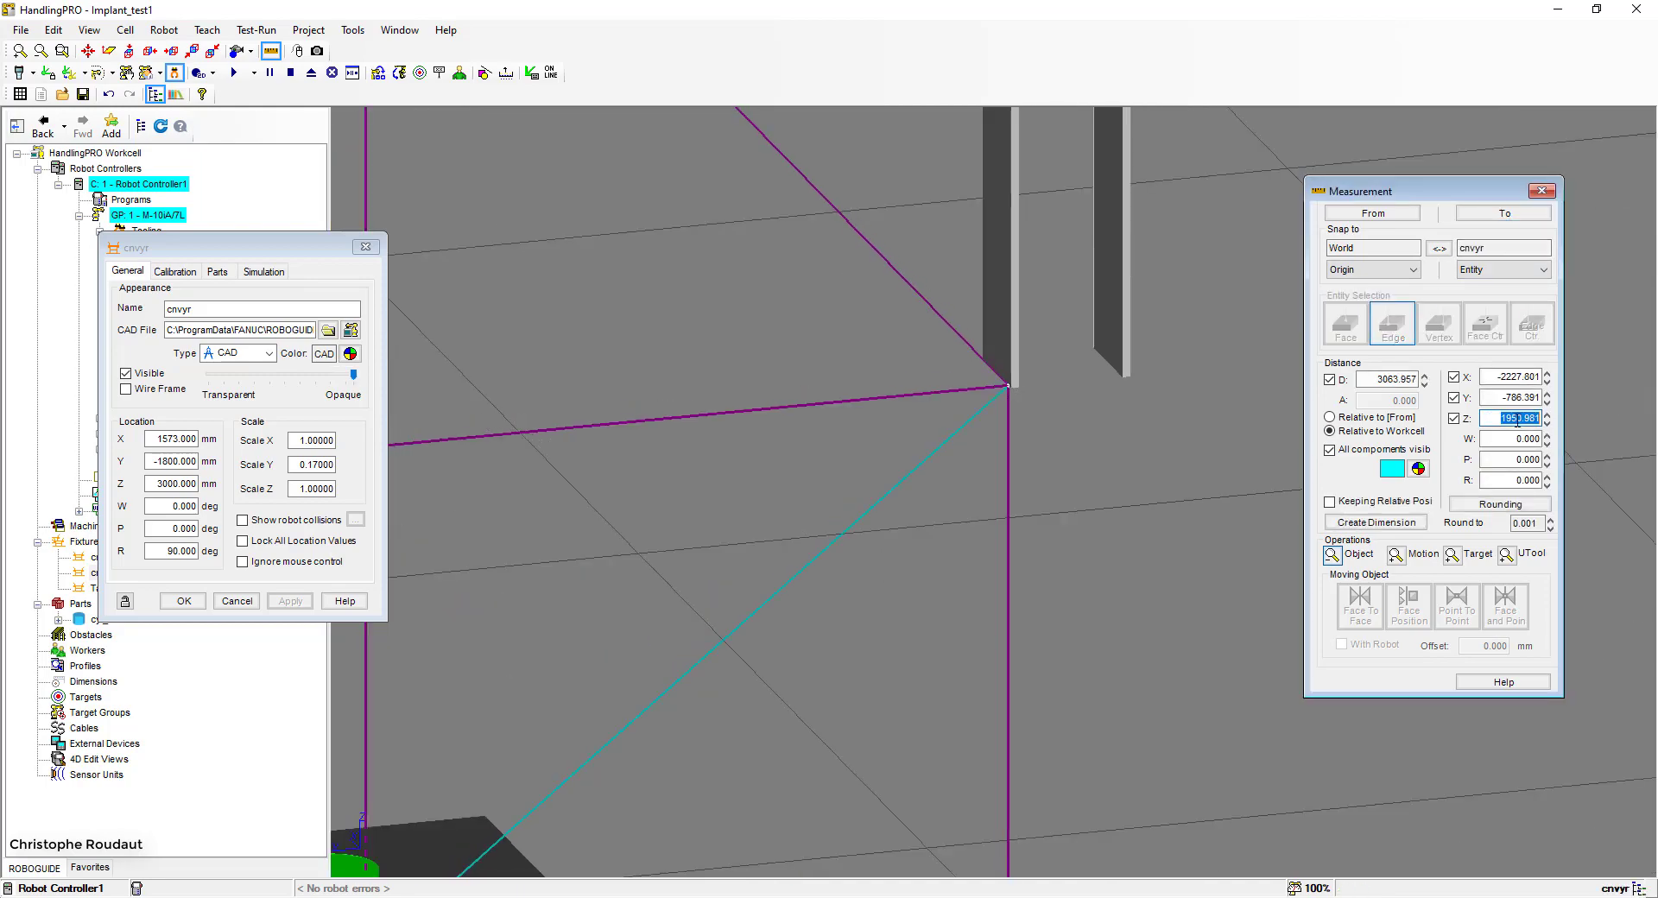
{"action": "type", "text": "0"}
{"action": "key", "text": "Return"}
Measure from the World origin to the second conveyor's foot edge and set its Z distance to 0 mm
{"action": "scroll", "coordinate": [1105, 484], "scroll_direction": "down", "scroll_amount": 5}
{"action": "scroll", "coordinate": [829, 389], "scroll_direction": "down", "scroll_amount": 3}
{"action": "right_click_drag", "start_coordinate": [857, 436], "coordinate": [742, 346]}
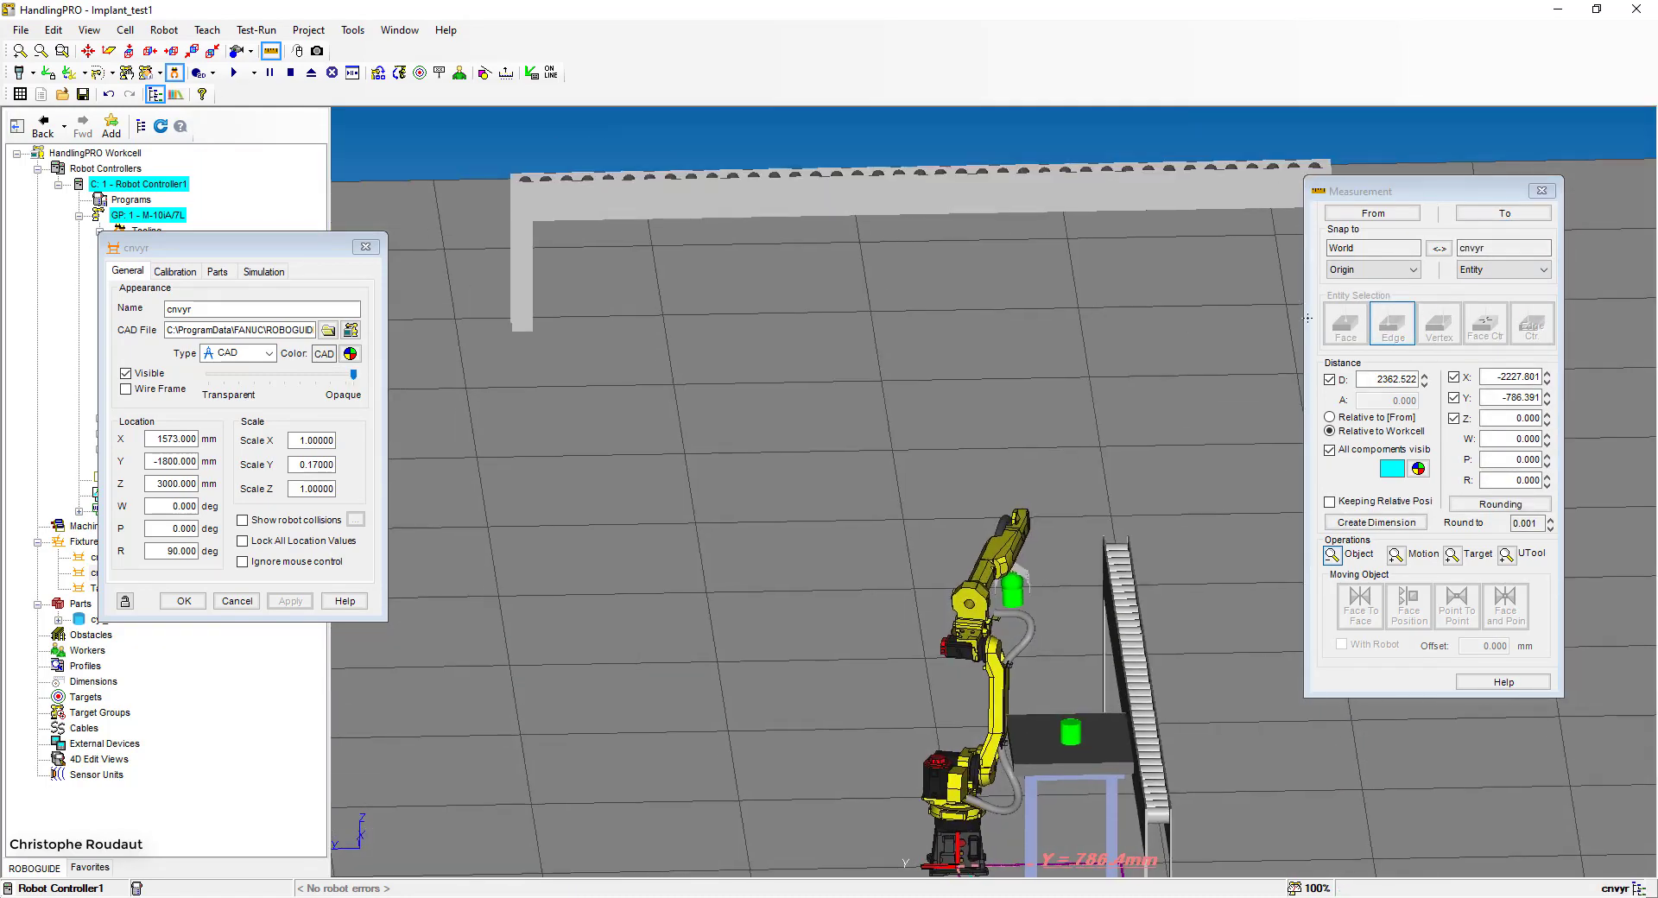
{"action": "left_click", "coordinate": [1503, 213]}
{"action": "scroll", "coordinate": [524, 326], "scroll_direction": "up", "scroll_amount": 5}
{"action": "left_click", "coordinate": [524, 324]}
{"action": "left_click_drag", "start_coordinate": [1498, 420], "coordinate": [1549, 420]}
{"action": "type", "text": "0"}
{"action": "key", "text": "Return"}
{"action": "scroll", "coordinate": [869, 396], "scroll_direction": "down", "scroll_amount": 5}
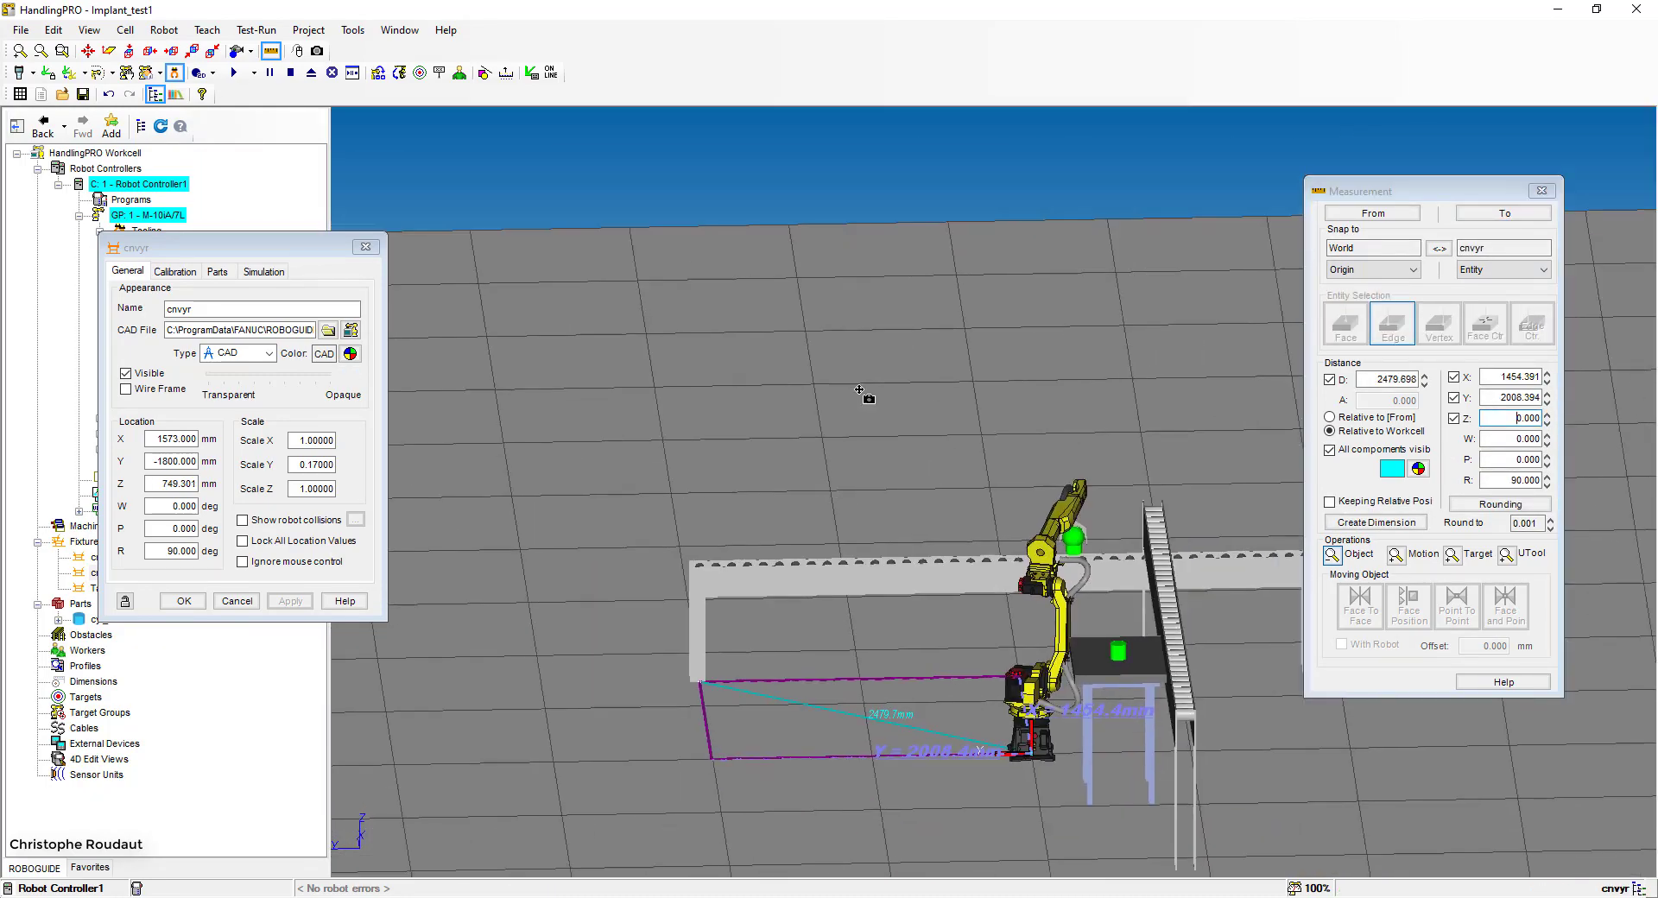
Shift the second conveyor towards the robot to about X 755 mm
{"action": "right_click_drag", "start_coordinate": [870, 395], "coordinate": [1125, 557]}
{"action": "scroll", "coordinate": [789, 621], "scroll_direction": "down", "scroll_amount": 2}
{"action": "left_click_drag", "start_coordinate": [736, 763], "coordinate": [829, 762]}
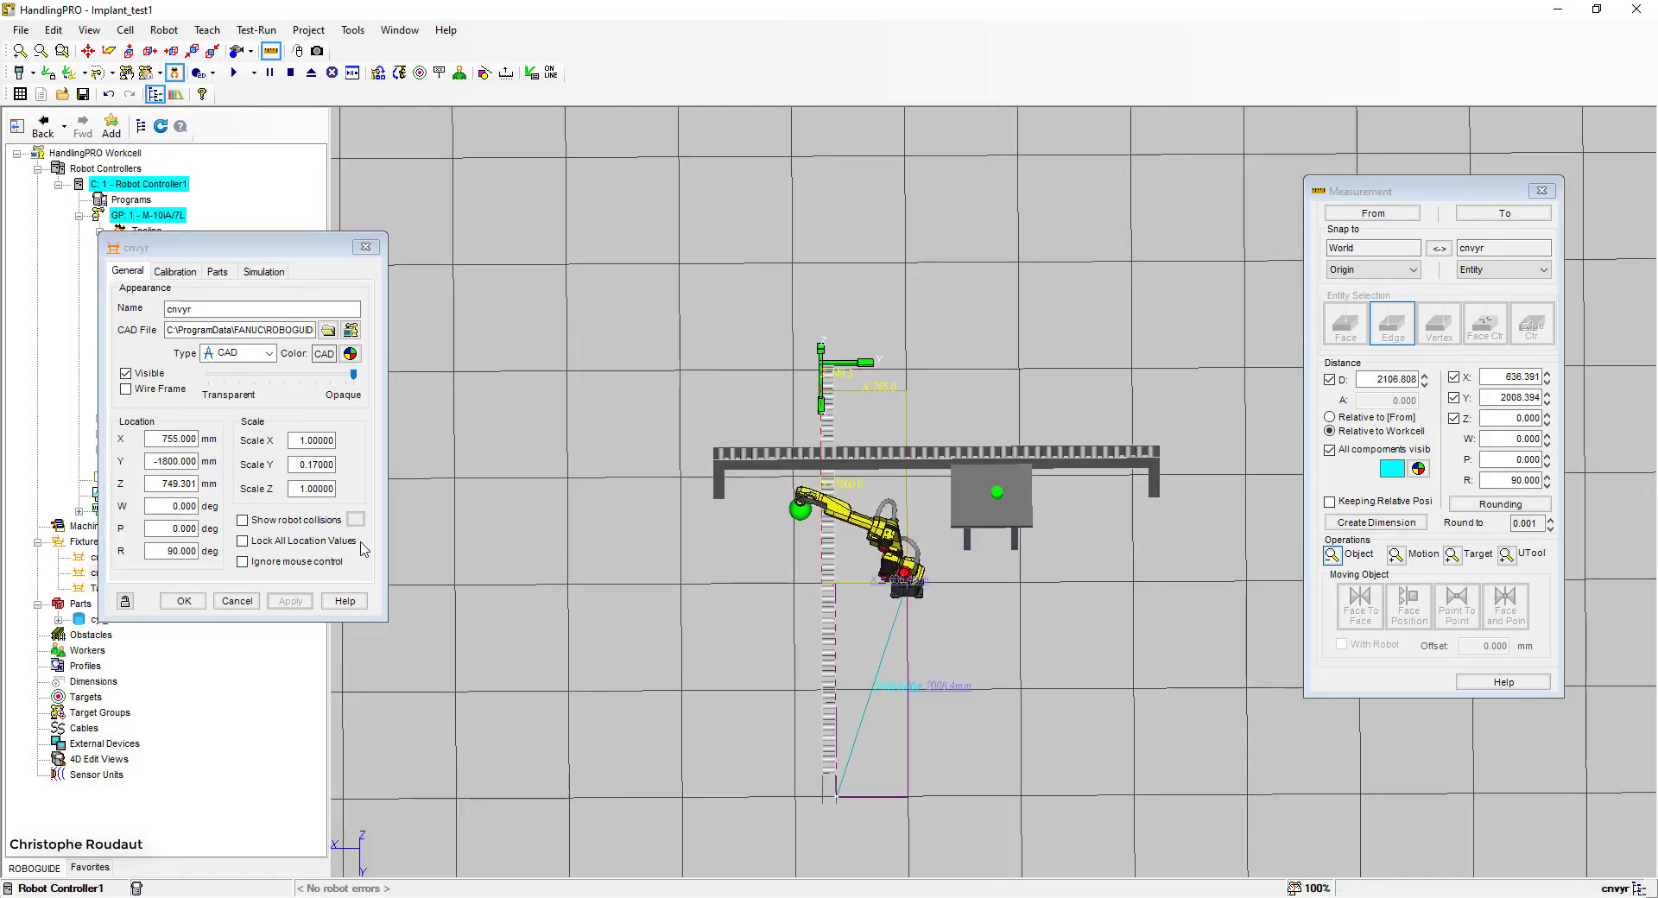
Assign cyl_vert to the second conveyor and apply a part offset of about Z 683 mm, W 90 and P 48.5 degrees
{"action": "left_click", "coordinate": [217, 271]}
{"action": "scroll", "coordinate": [896, 444], "scroll_direction": "up", "scroll_amount": 2}
{"action": "right_click_drag", "start_coordinate": [958, 449], "coordinate": [657, 482]}
{"action": "left_click", "coordinate": [660, 481]}
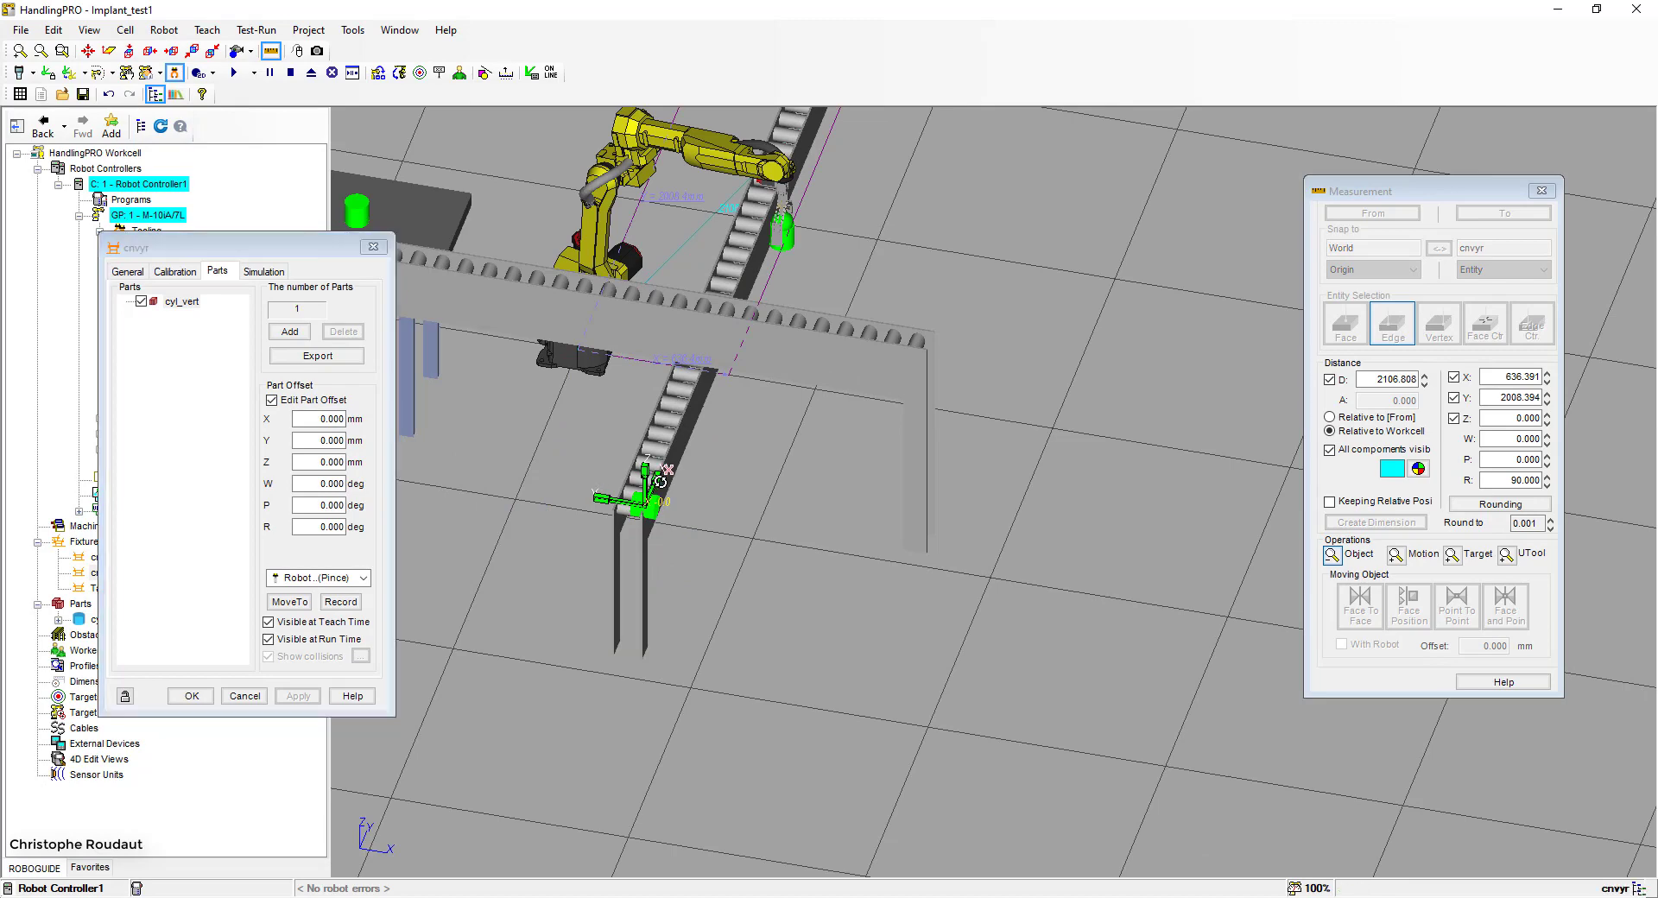
{"action": "left_click_drag", "start_coordinate": [705, 366], "coordinate": [639, 393], "text": "shift"}
{"action": "right_click_drag", "start_coordinate": [639, 393], "coordinate": [721, 380]}
{"action": "left_click", "coordinate": [298, 696]}
Measure from the second conveyor's end to the cyl_vert part and align the part with Face To Face while editing its offset
{"action": "left_click", "coordinate": [1365, 217]}
{"action": "left_click", "coordinate": [1439, 324]}
{"action": "scroll", "coordinate": [613, 418], "scroll_direction": "up", "scroll_amount": 3}
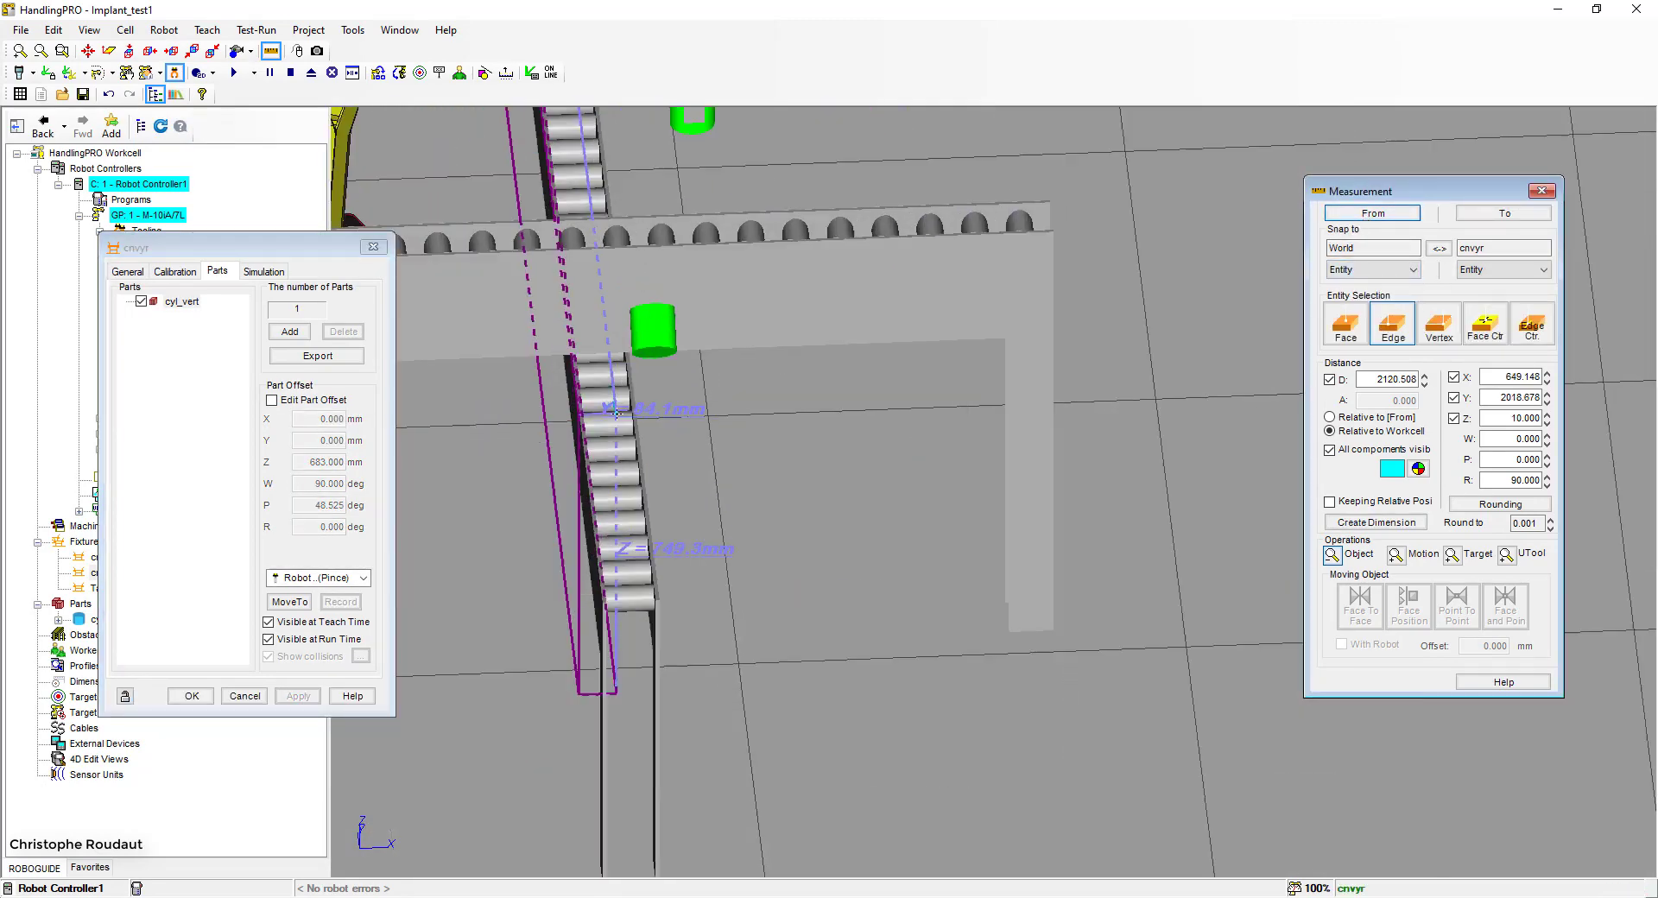
{"action": "right_click_drag", "start_coordinate": [613, 418], "coordinate": [777, 411]}
{"action": "left_click", "coordinate": [1165, 390]}
{"action": "scroll", "coordinate": [1166, 390], "scroll_direction": "down", "scroll_amount": 3}
{"action": "left_click", "coordinate": [1504, 213]}
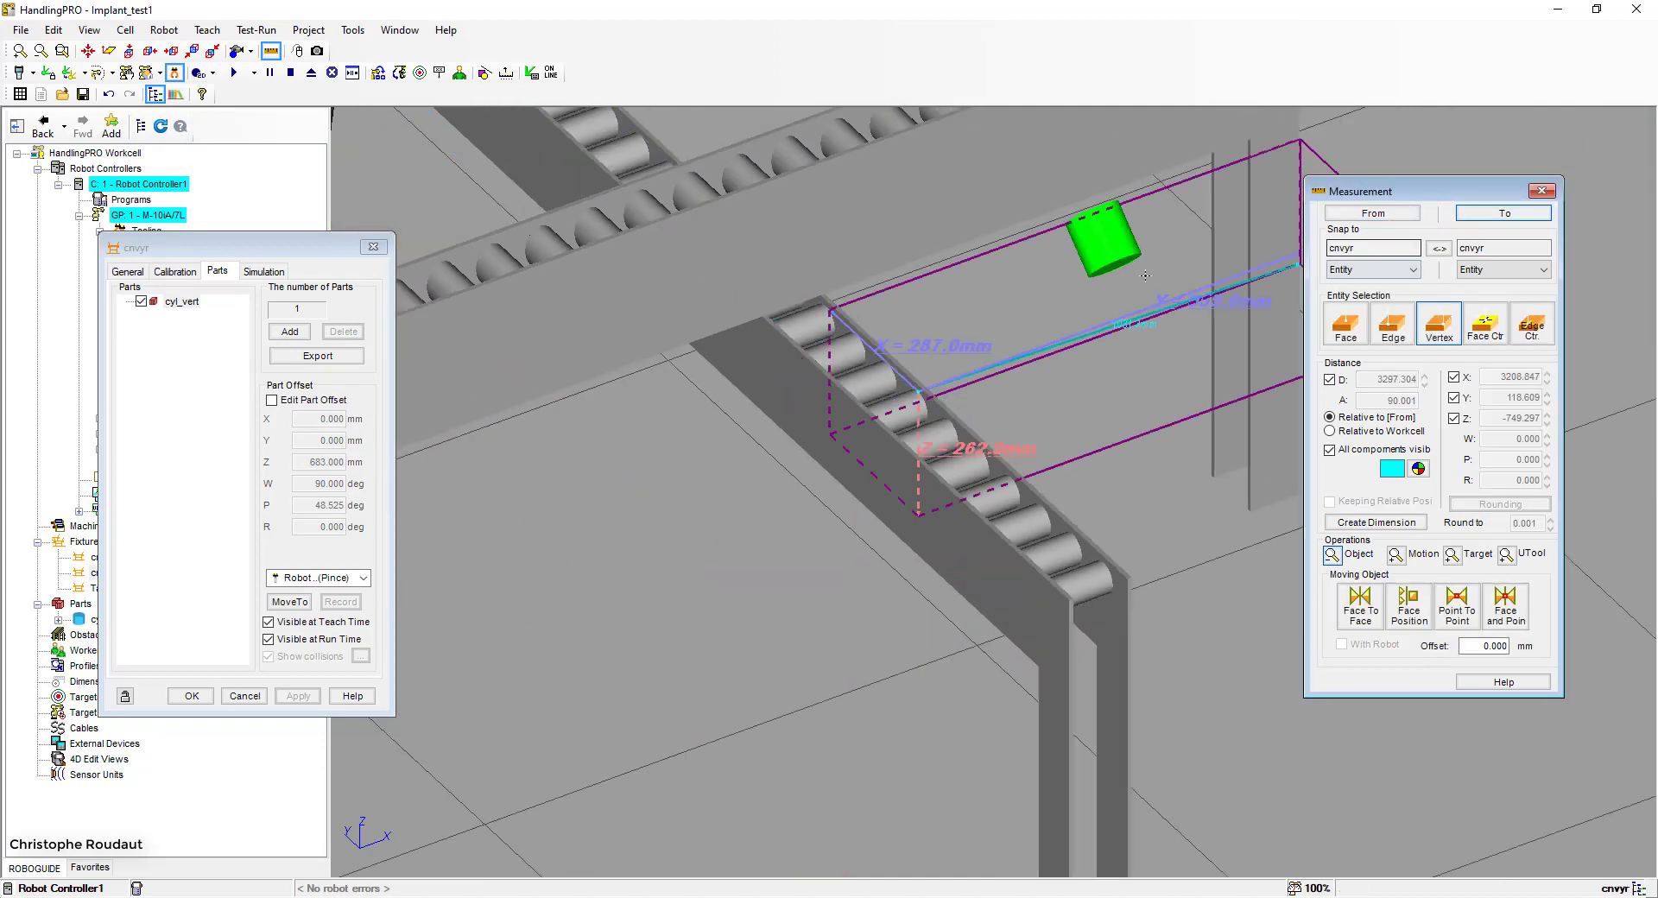
{"action": "right_click_drag", "start_coordinate": [1062, 311], "coordinate": [924, 290]}
{"action": "scroll", "coordinate": [924, 285], "scroll_direction": "up", "scroll_amount": 4}
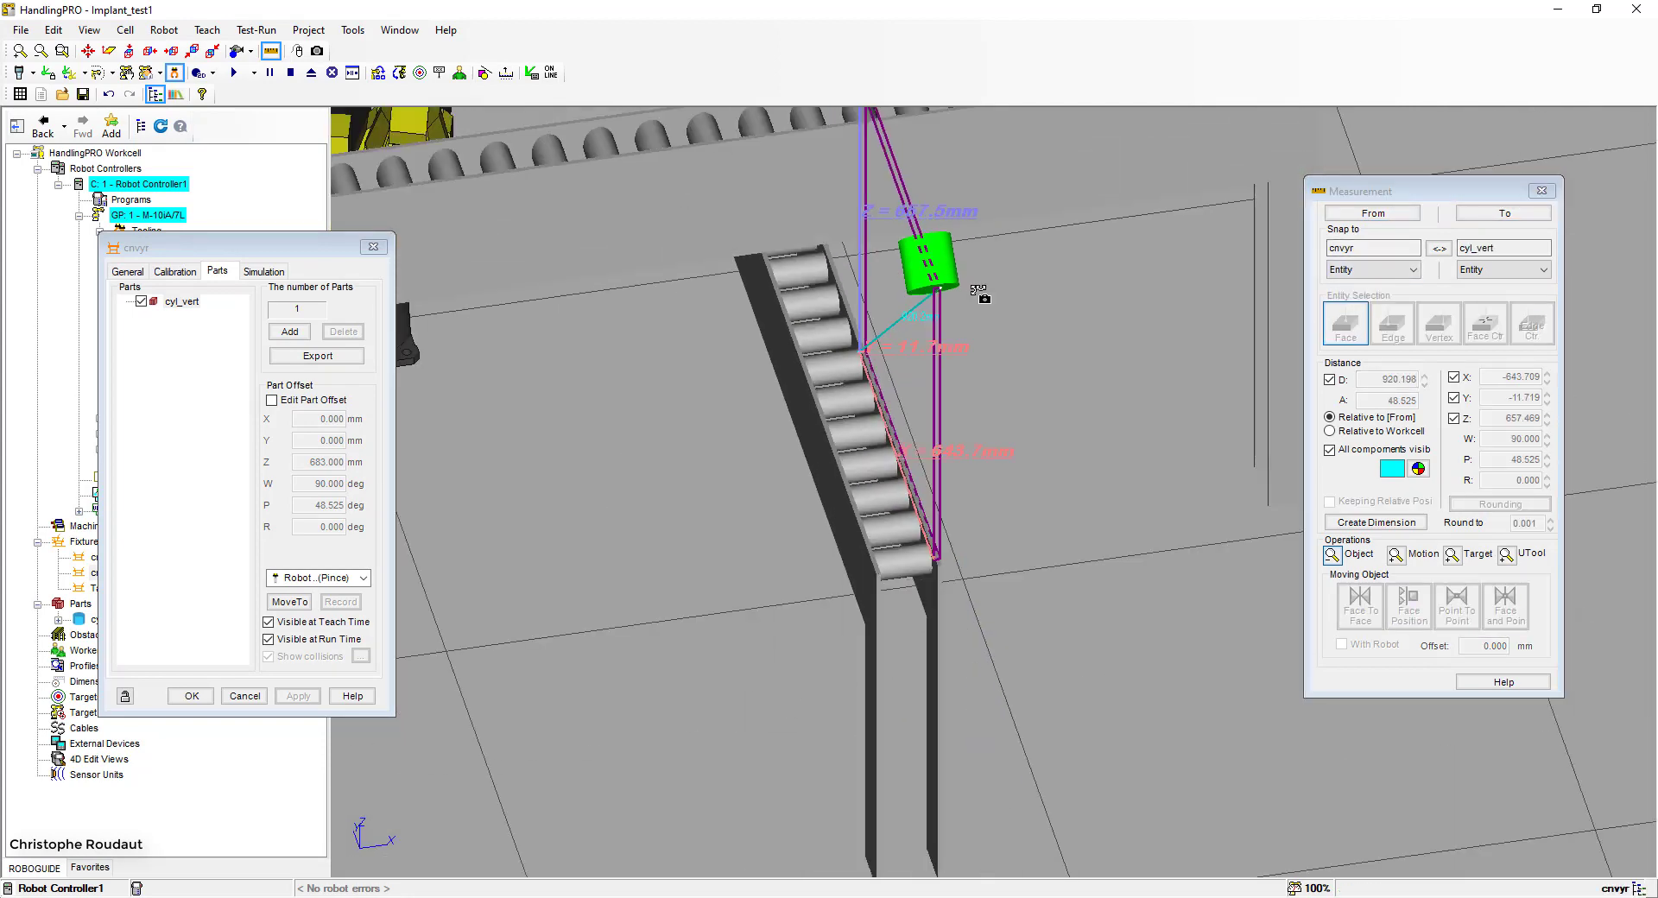
{"action": "left_click", "coordinate": [271, 400]}
{"action": "left_click", "coordinate": [1360, 606]}
Adjust the cyl_vert part's position on the second conveyor and apply the part offset
{"action": "right_click_drag", "start_coordinate": [1028, 414], "coordinate": [936, 542]}
{"action": "left_click_drag", "start_coordinate": [937, 543], "coordinate": [949, 223], "text": "ctrl"}
{"action": "scroll", "coordinate": [949, 223], "scroll_direction": "down", "scroll_amount": 5}
{"action": "right_click_drag", "start_coordinate": [950, 223], "coordinate": [936, 511], "text": "ctrl"}
{"action": "left_click_drag", "start_coordinate": [936, 511], "coordinate": [937, 262], "text": "ctrl"}
{"action": "left_click", "coordinate": [297, 695]}
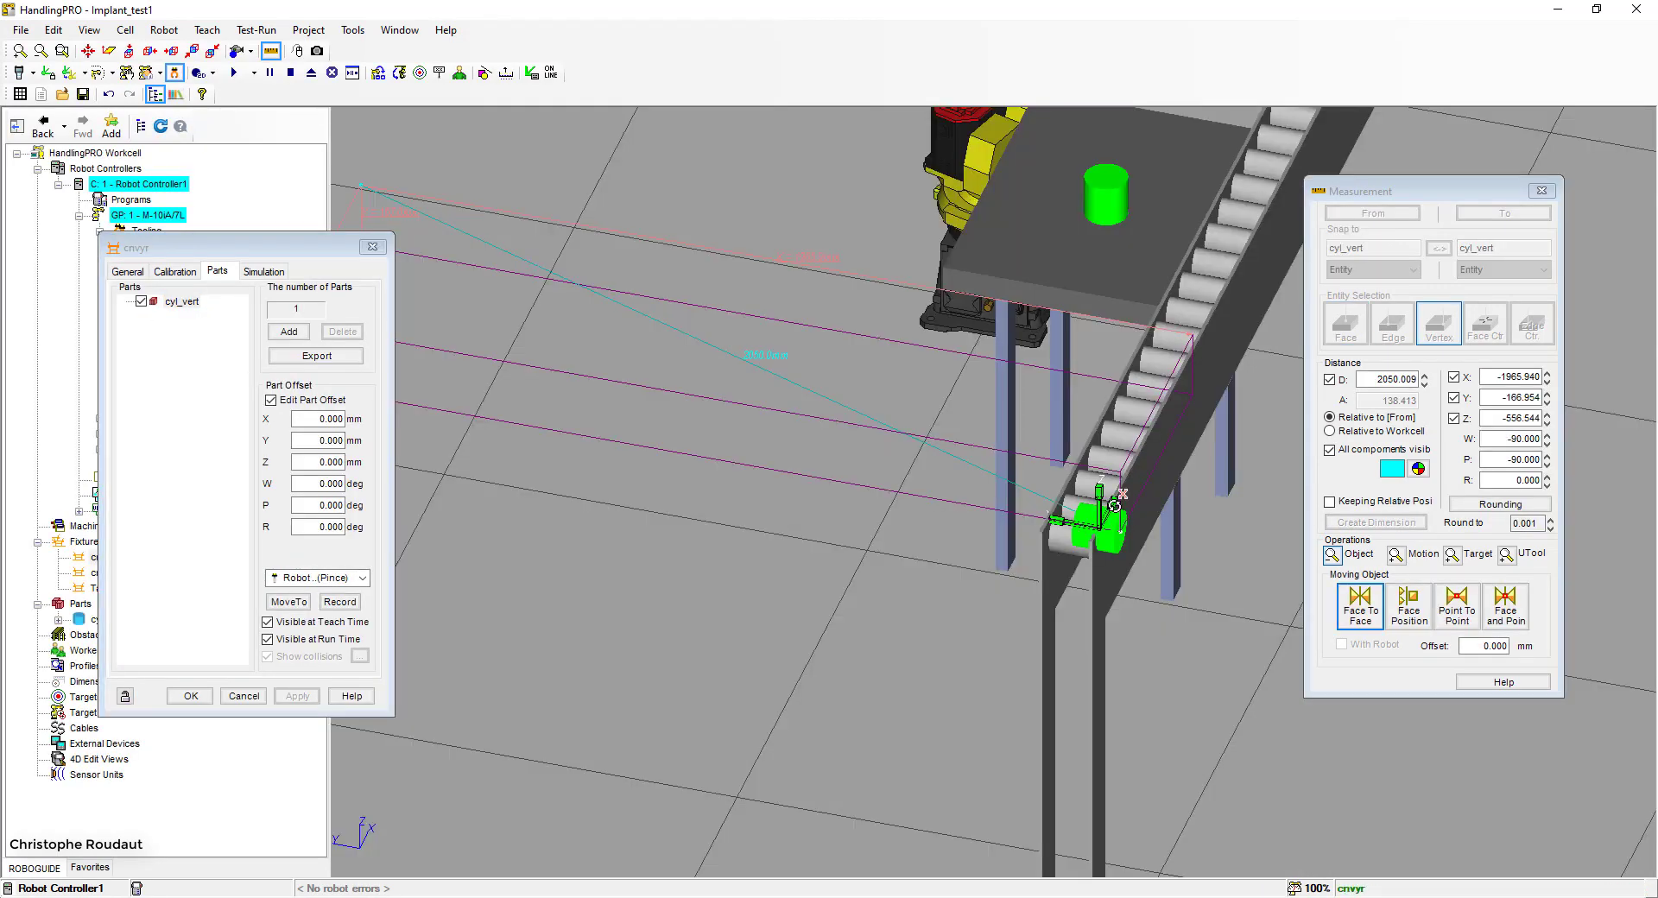
Set the second conveyor's cyl_vert offset to W 90, raise the part to Z 724 mm with P about 71.5 degrees, and apply
{"action": "left_click", "coordinate": [294, 696]}
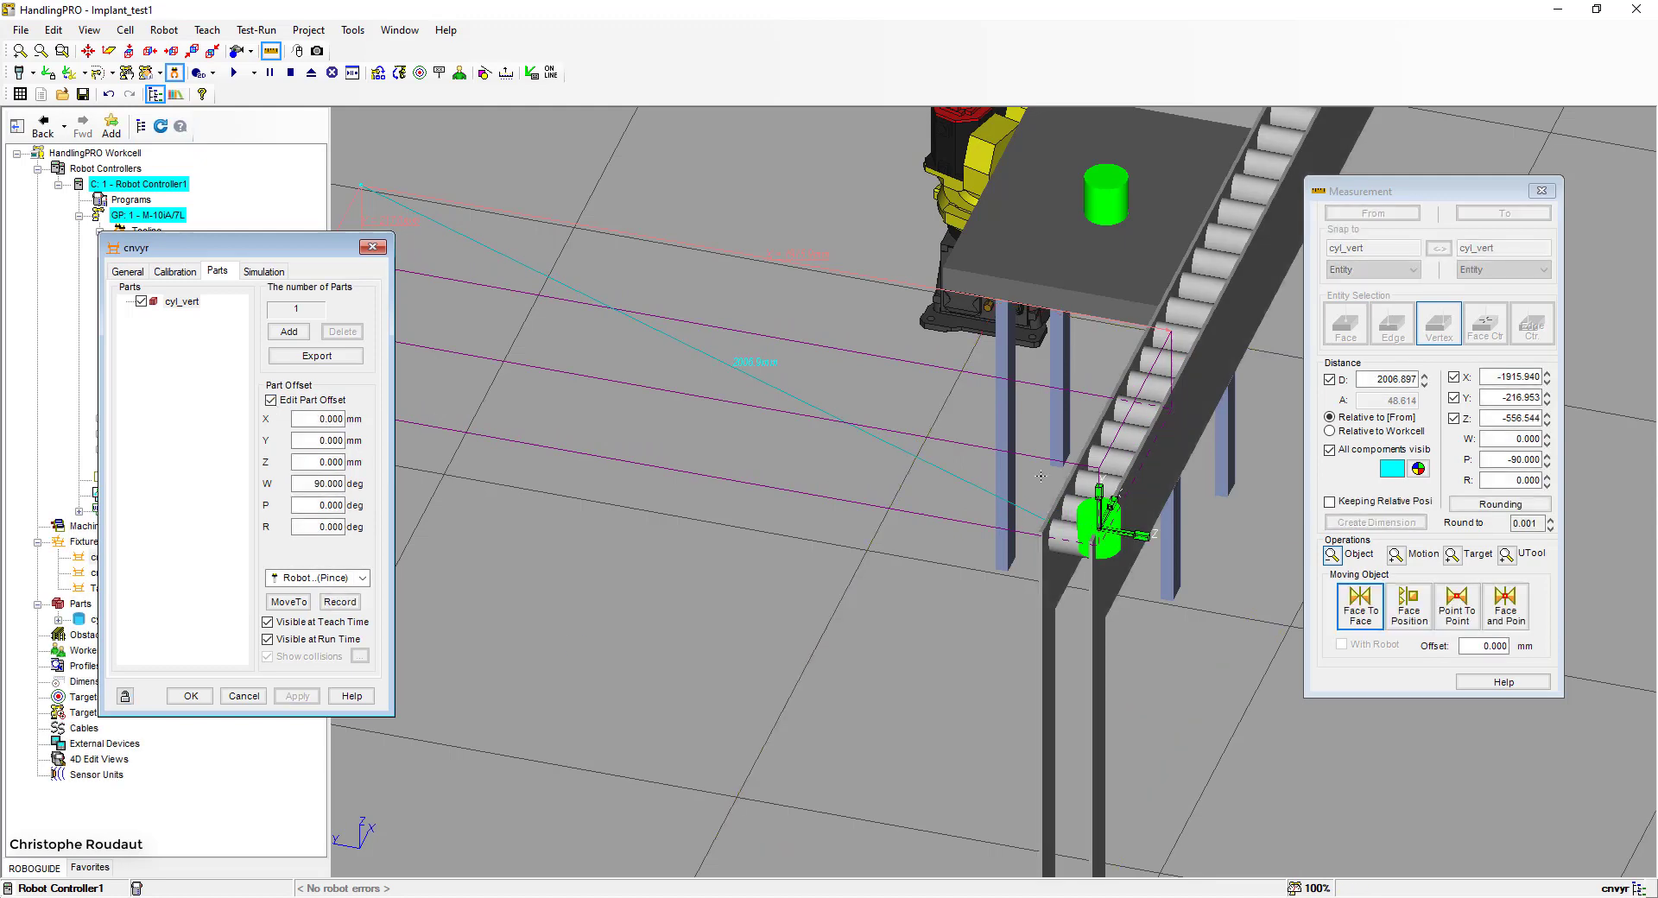
{"action": "left_click_drag", "start_coordinate": [1099, 491], "coordinate": [1161, 233]}
{"action": "scroll", "coordinate": [1157, 259], "scroll_direction": "up", "scroll_amount": 3}
{"action": "right_click_drag", "start_coordinate": [1123, 294], "coordinate": [1212, 256]}
{"action": "left_click", "coordinate": [296, 695]}
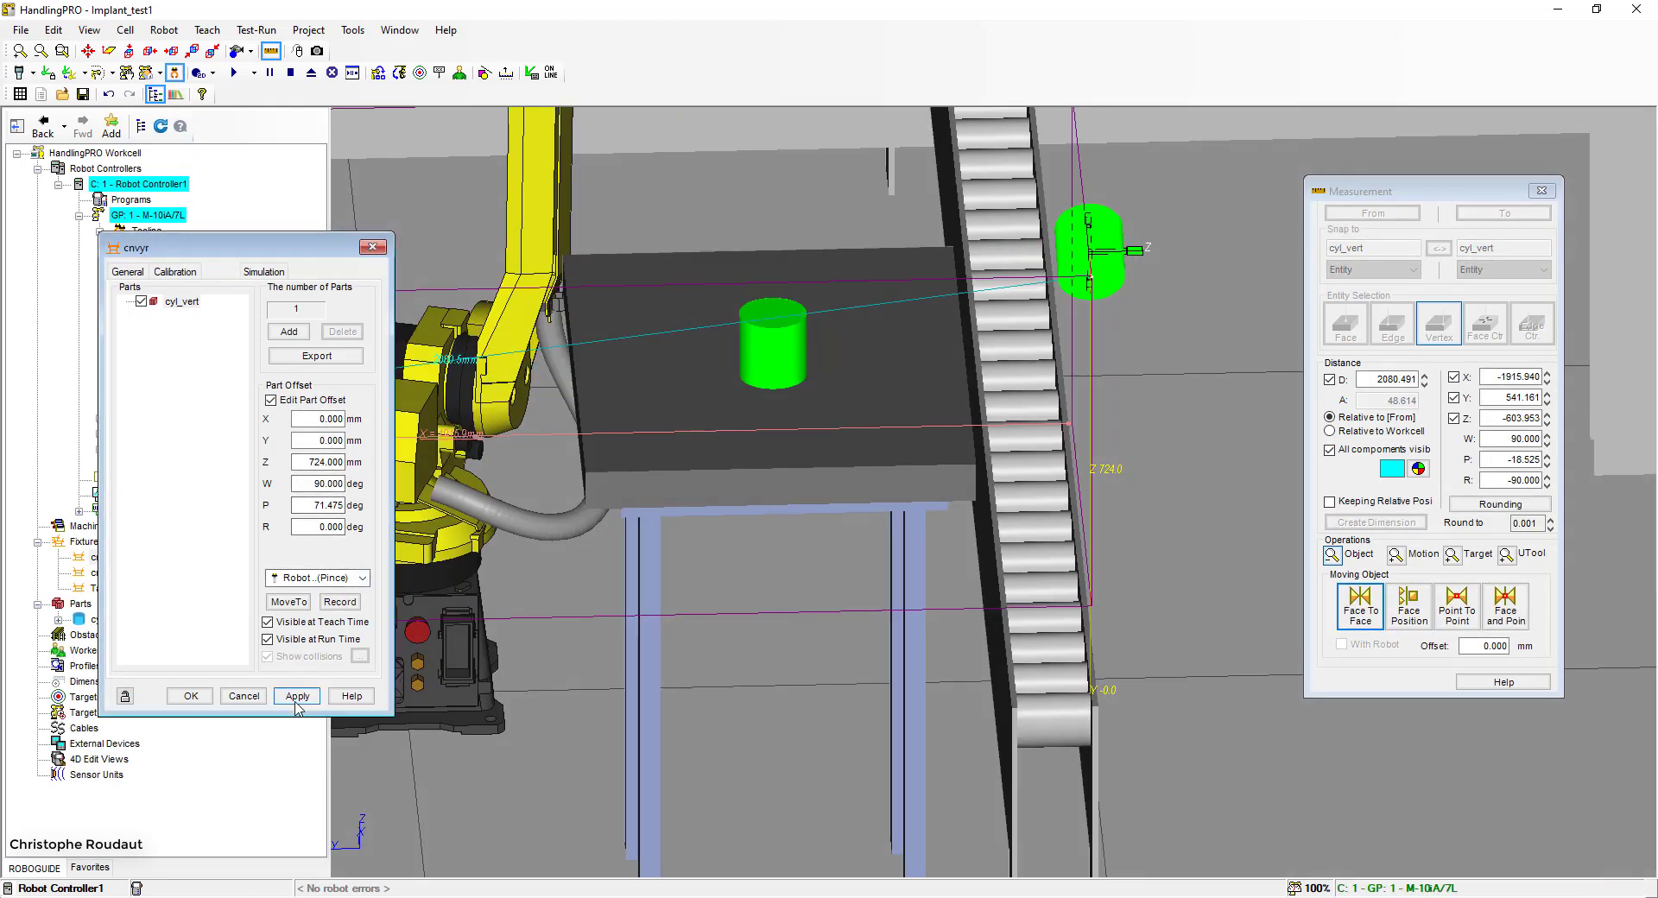
Measure from the second conveyor to its cyl_vert part and align the part with Face To Face while editing its offset
{"action": "scroll", "coordinate": [957, 523], "scroll_direction": "up", "scroll_amount": 4}
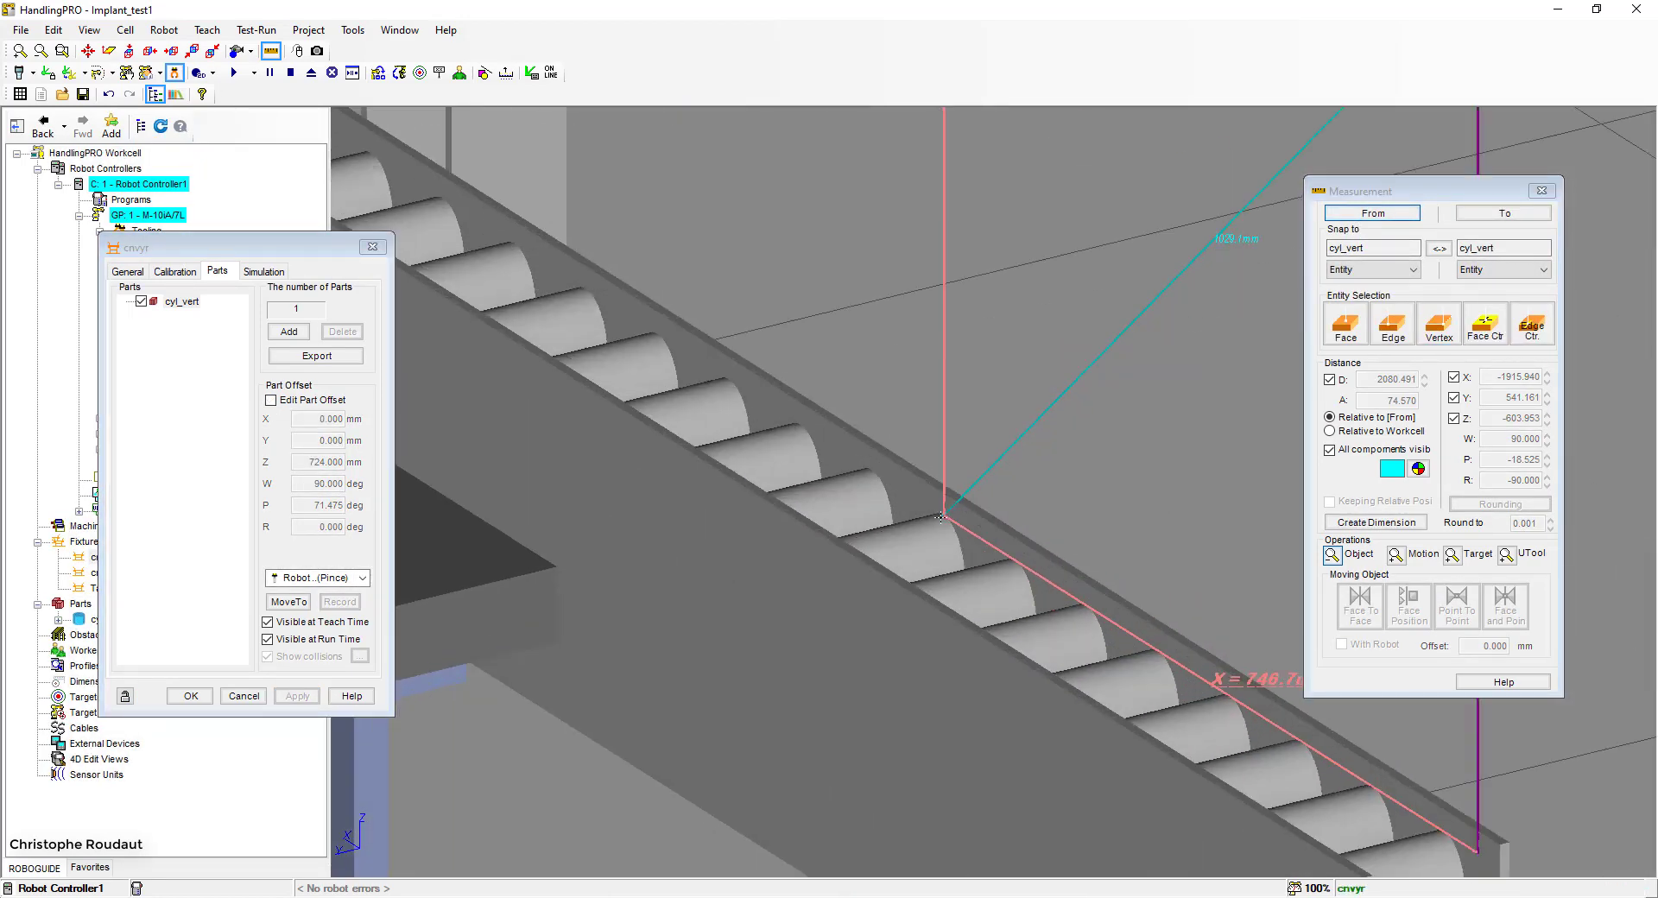
{"action": "left_click", "coordinate": [944, 524]}
{"action": "scroll", "coordinate": [945, 524], "scroll_direction": "down", "scroll_amount": 4}
{"action": "right_click_drag", "start_coordinate": [950, 518], "coordinate": [1045, 509]}
{"action": "left_click", "coordinate": [1504, 214]}
{"action": "left_click", "coordinate": [1198, 246]}
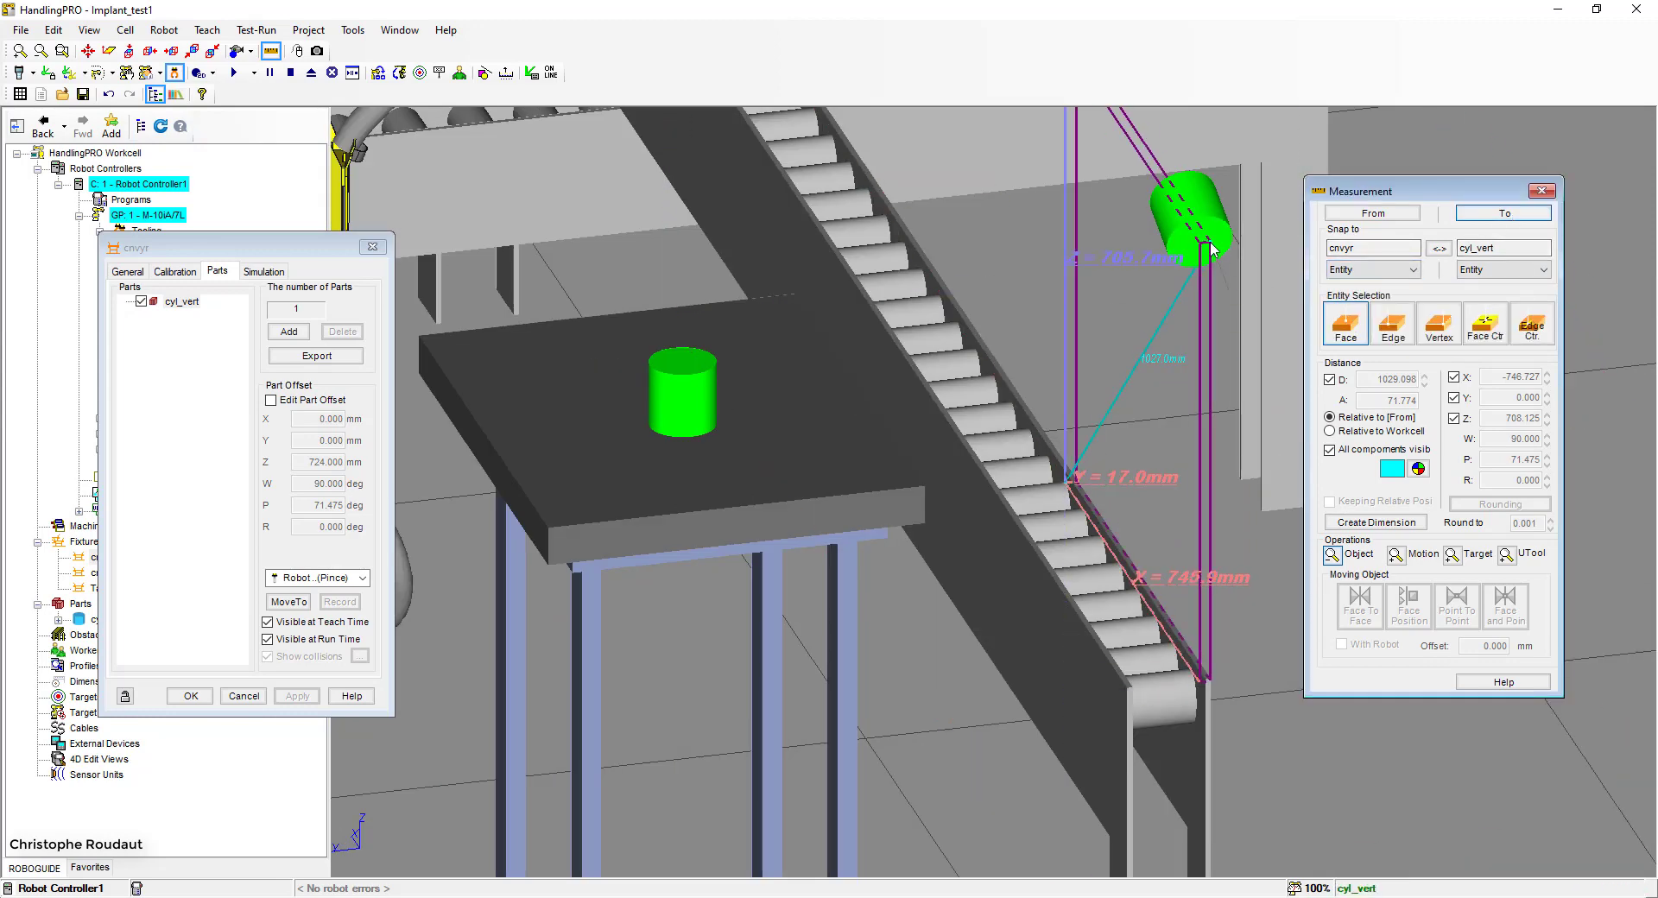
{"action": "scroll", "coordinate": [1206, 302], "scroll_direction": "down", "scroll_amount": 4}
{"action": "left_click", "coordinate": [271, 400]}
{"action": "scroll", "coordinate": [1207, 410], "scroll_direction": "up", "scroll_amount": 4}
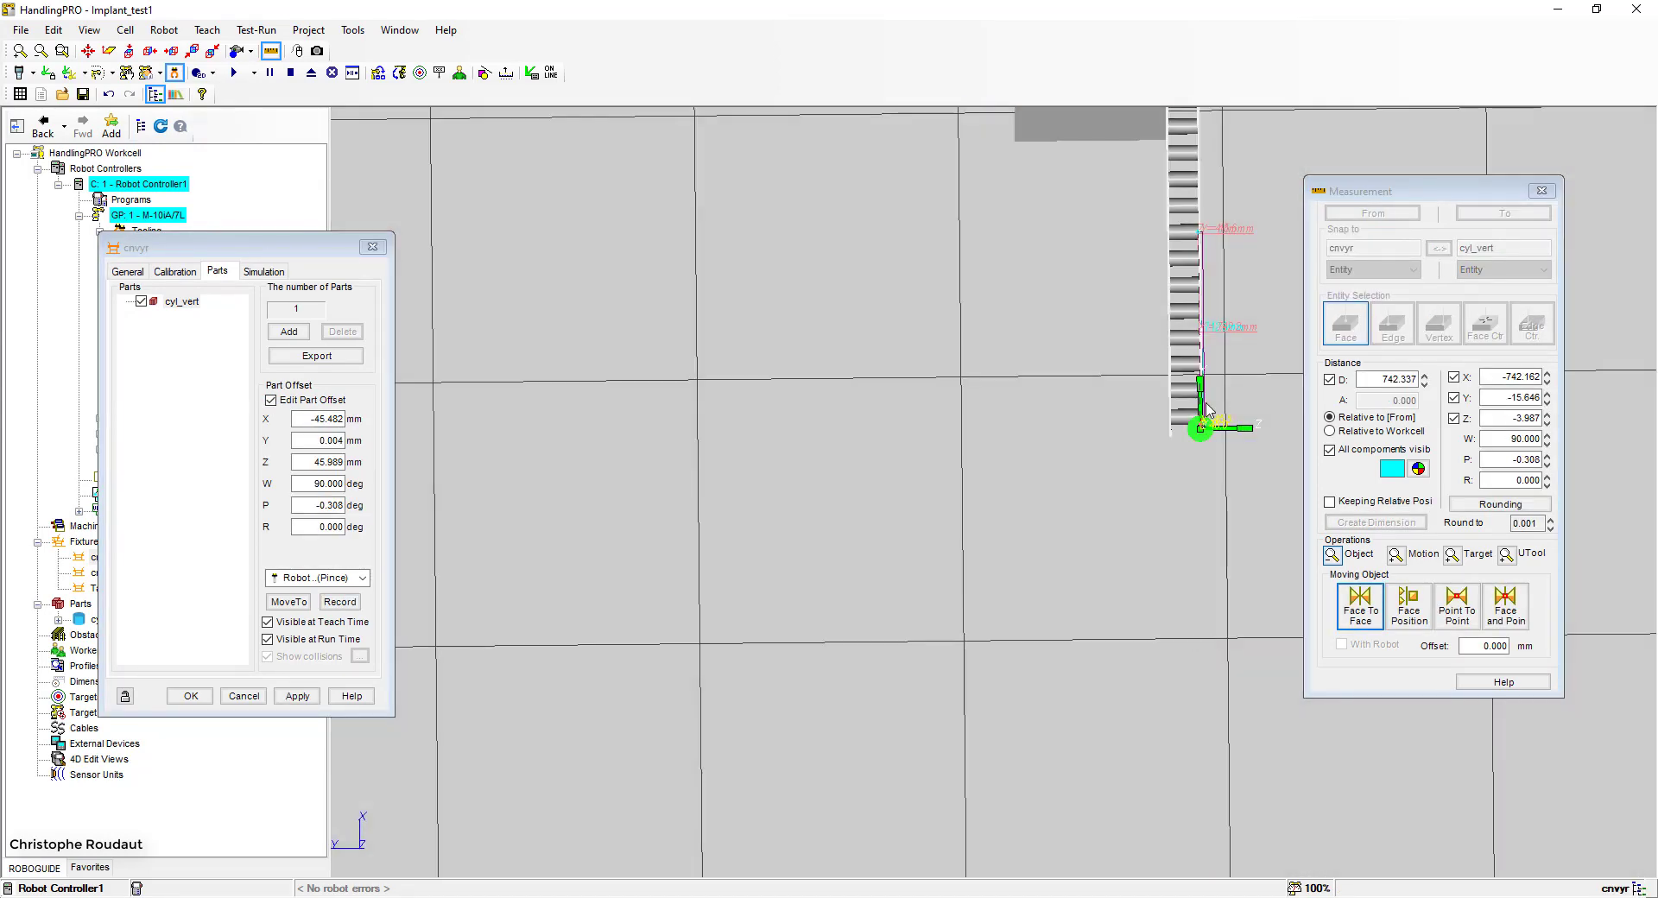
Slide the cyl_vert part along the second conveyor to about X 2039, Y 49, Z 57 mm and apply the offset
{"action": "left_click_drag", "start_coordinate": [1223, 434], "coordinate": [1208, 433]}
{"action": "left_click_drag", "start_coordinate": [1188, 393], "coordinate": [1190, 138]}
{"action": "right_click_drag", "start_coordinate": [1190, 138], "coordinate": [1066, 667], "text": "ctrl"}
{"action": "left_click_drag", "start_coordinate": [1066, 667], "coordinate": [1073, 375]}
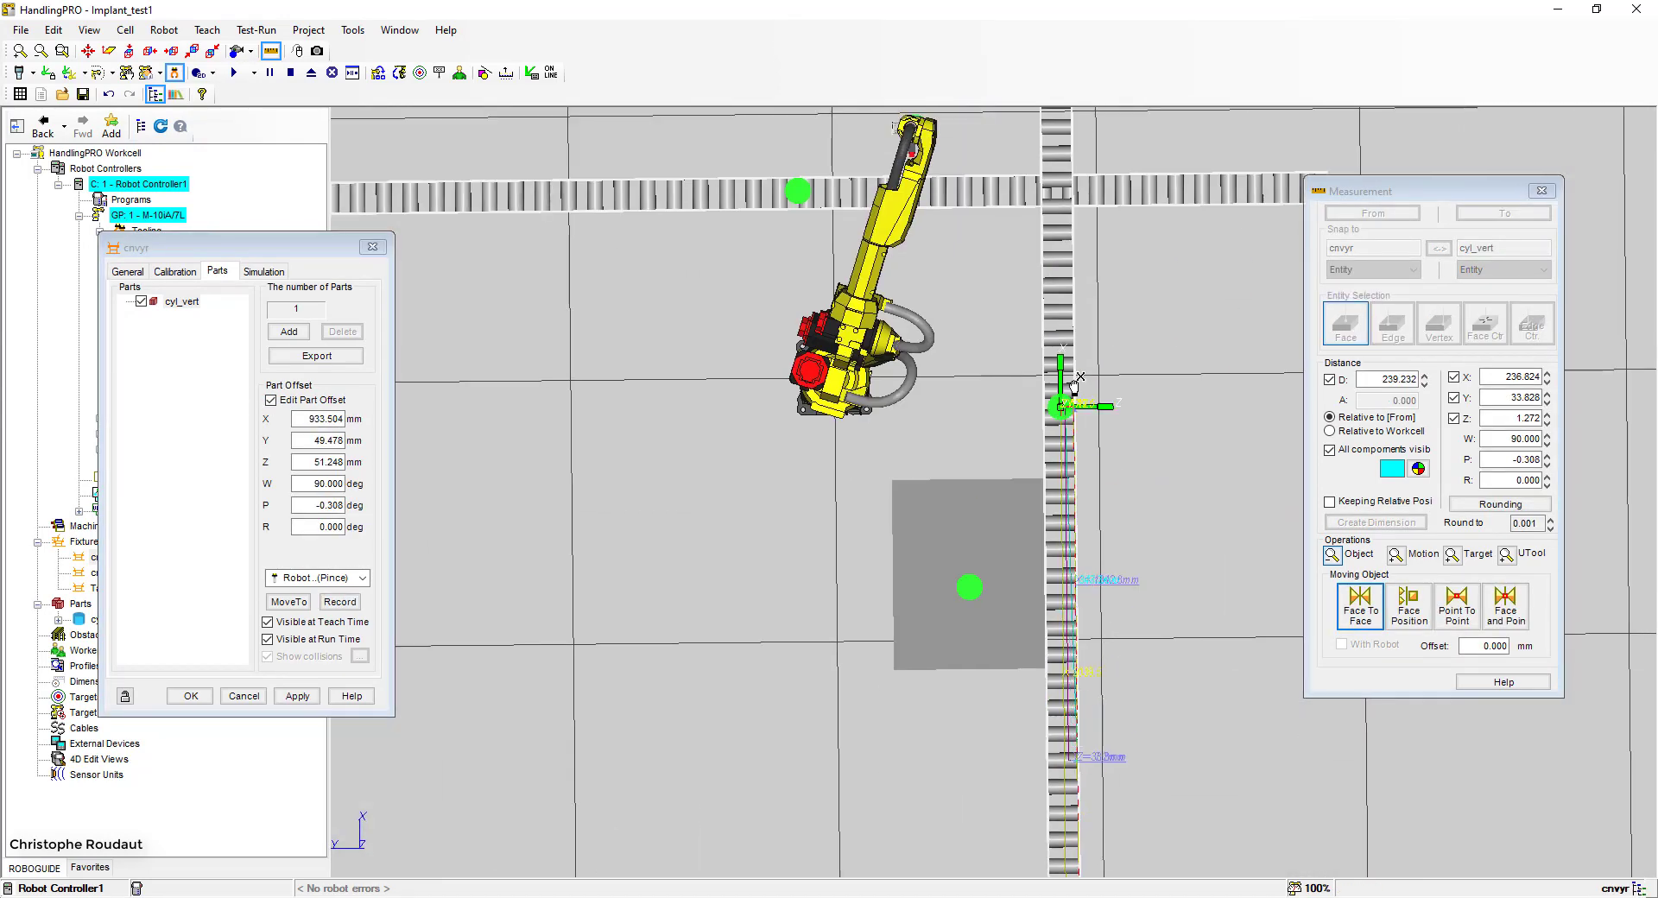
{"action": "left_click", "coordinate": [304, 697]}
{"action": "right_click_drag", "start_coordinate": [604, 431], "coordinate": [751, 249]}
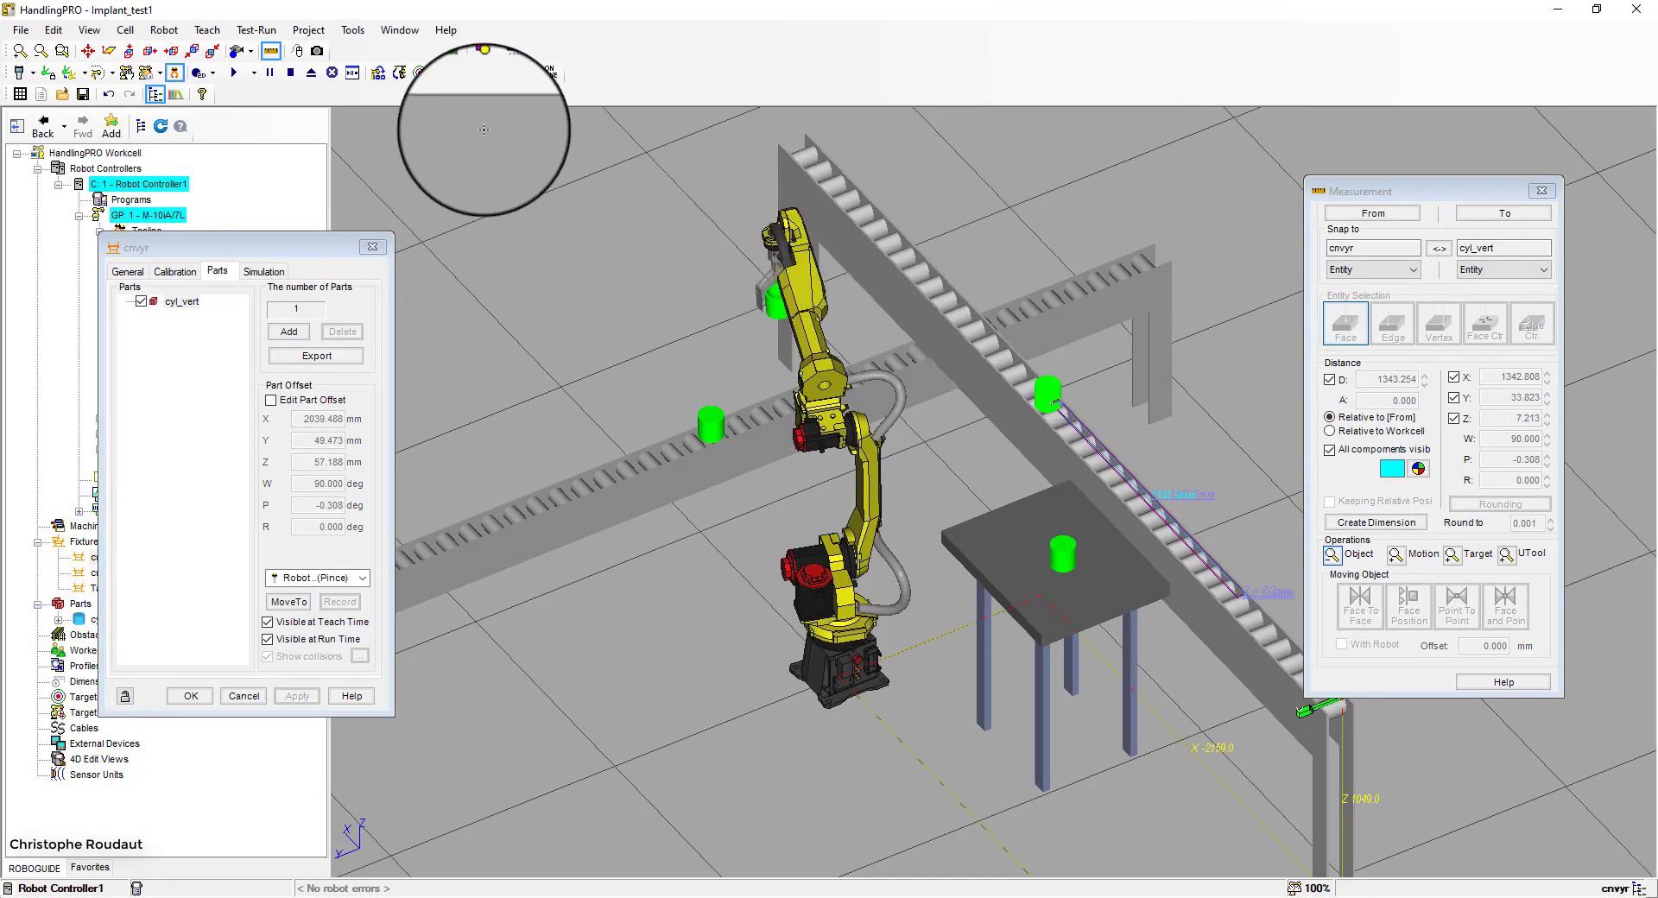
Move the robot with the Move To Part function to the cyl_vert on the first conveyor, the second conveyor and the table
{"action": "left_click", "coordinate": [399, 72]}
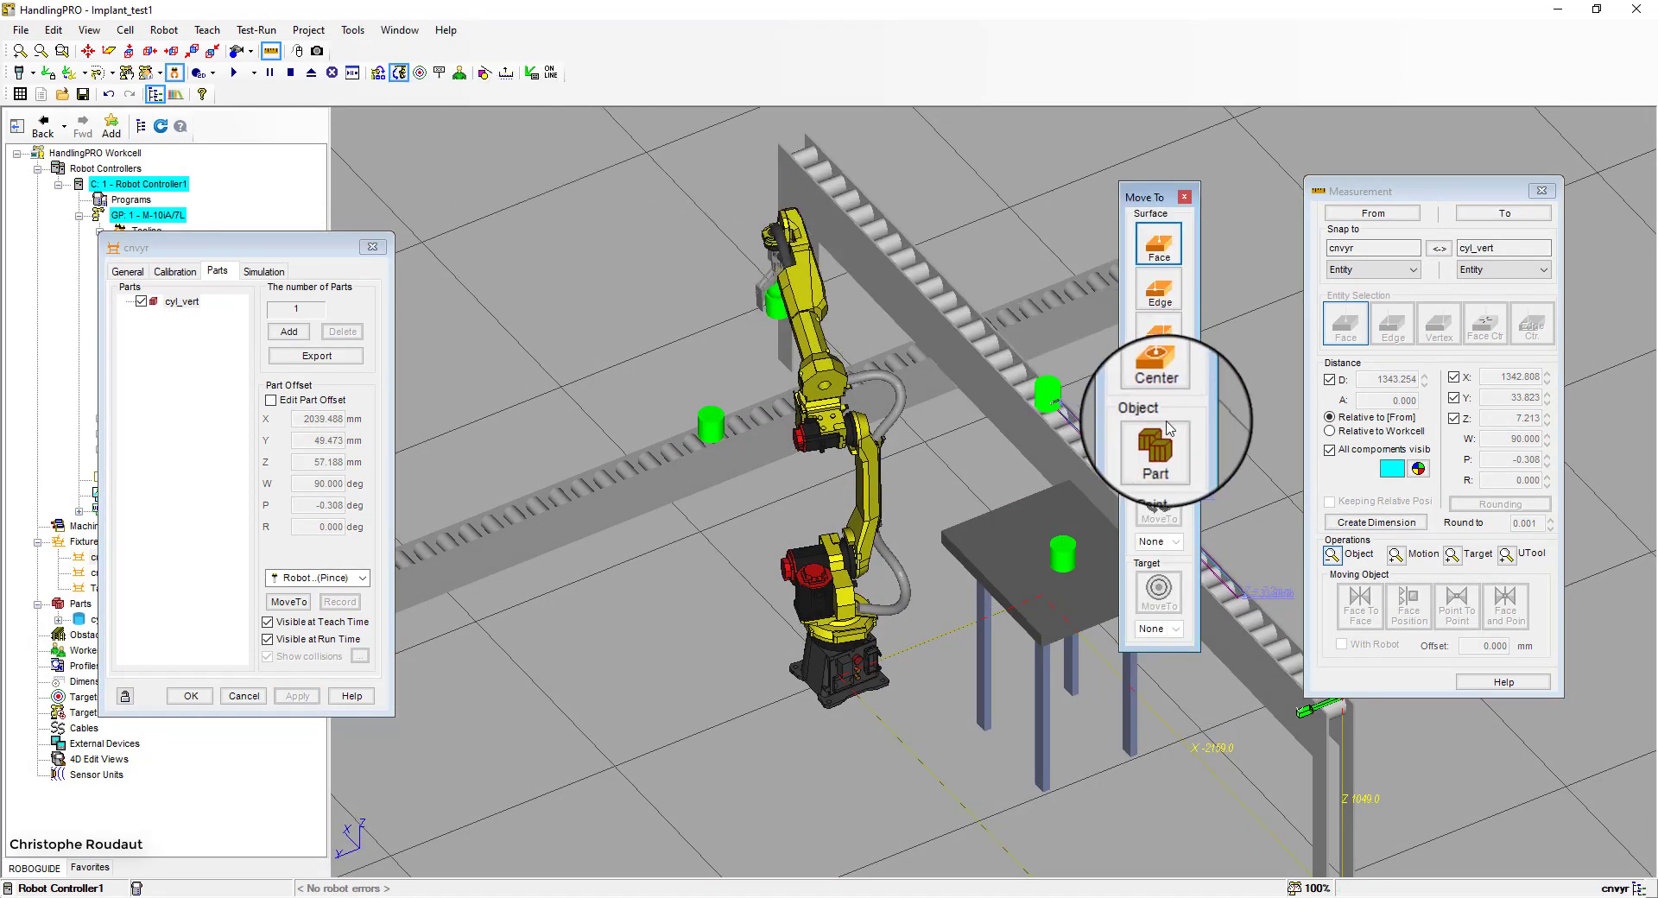
{"action": "left_click", "coordinate": [709, 429]}
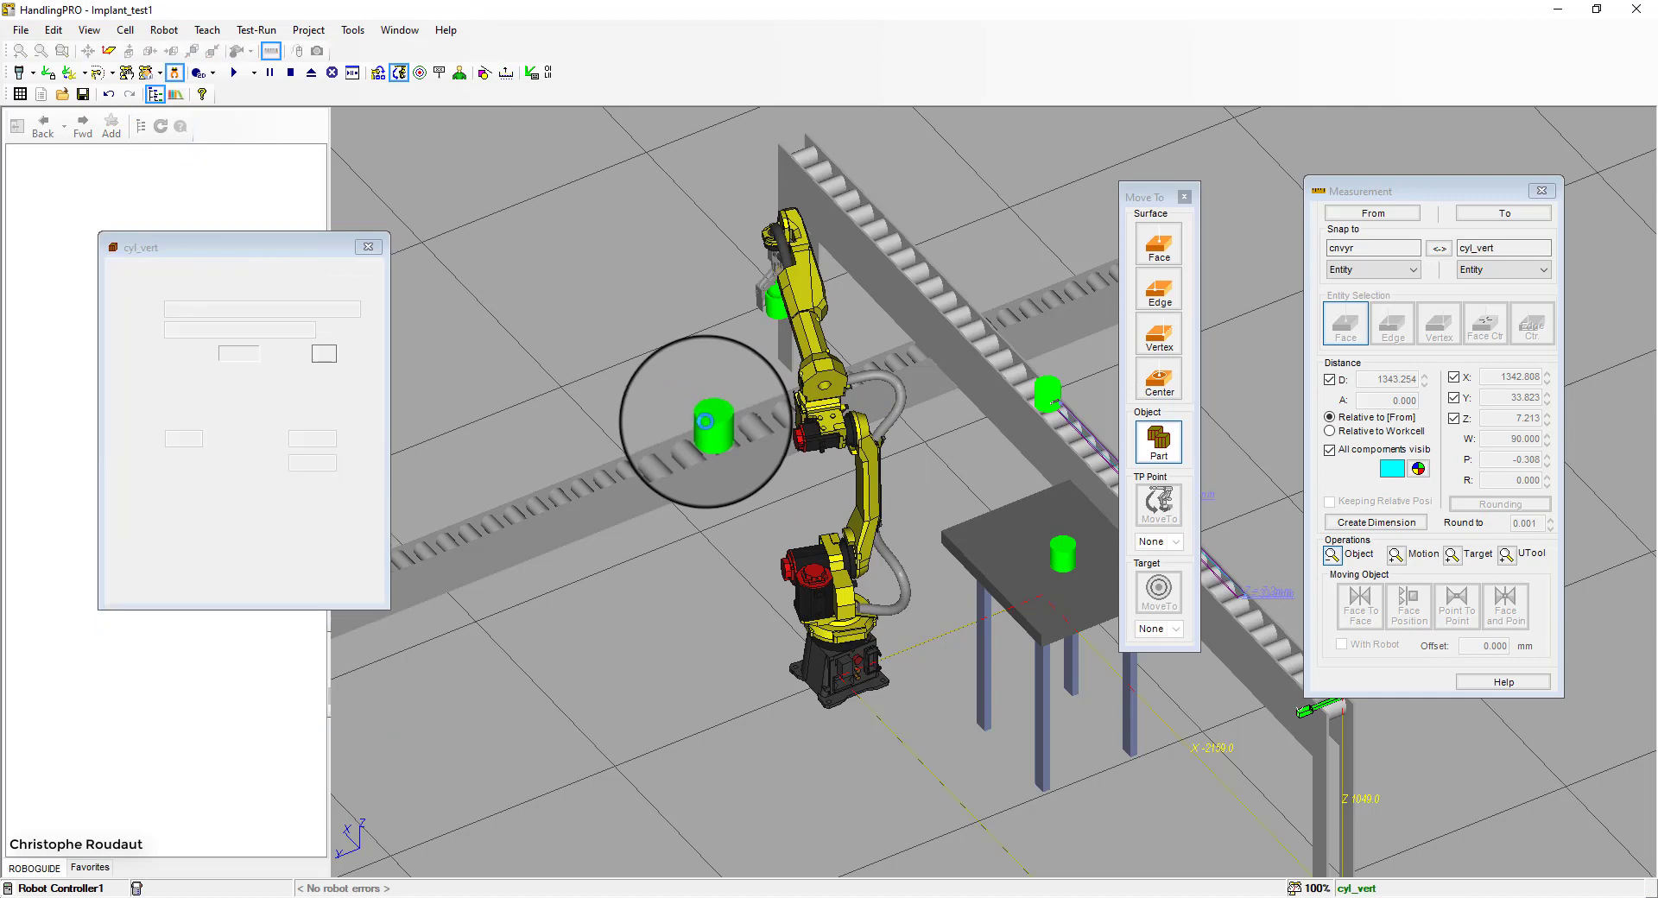
{"action": "left_click", "coordinate": [1159, 441]}
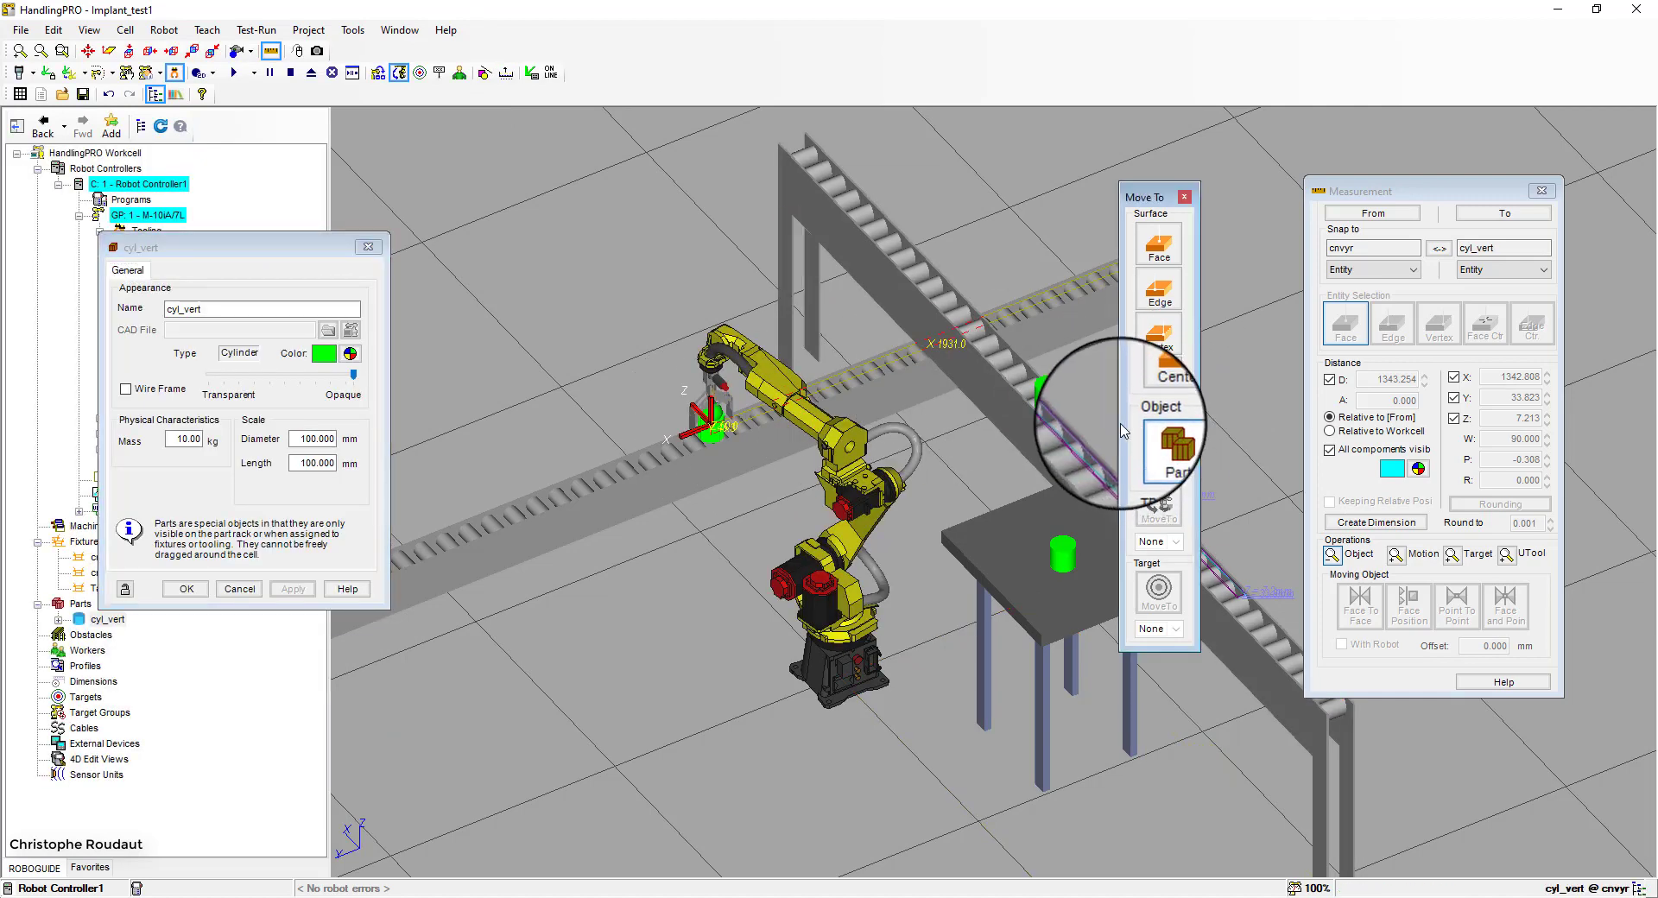
{"action": "left_click", "coordinate": [1051, 401]}
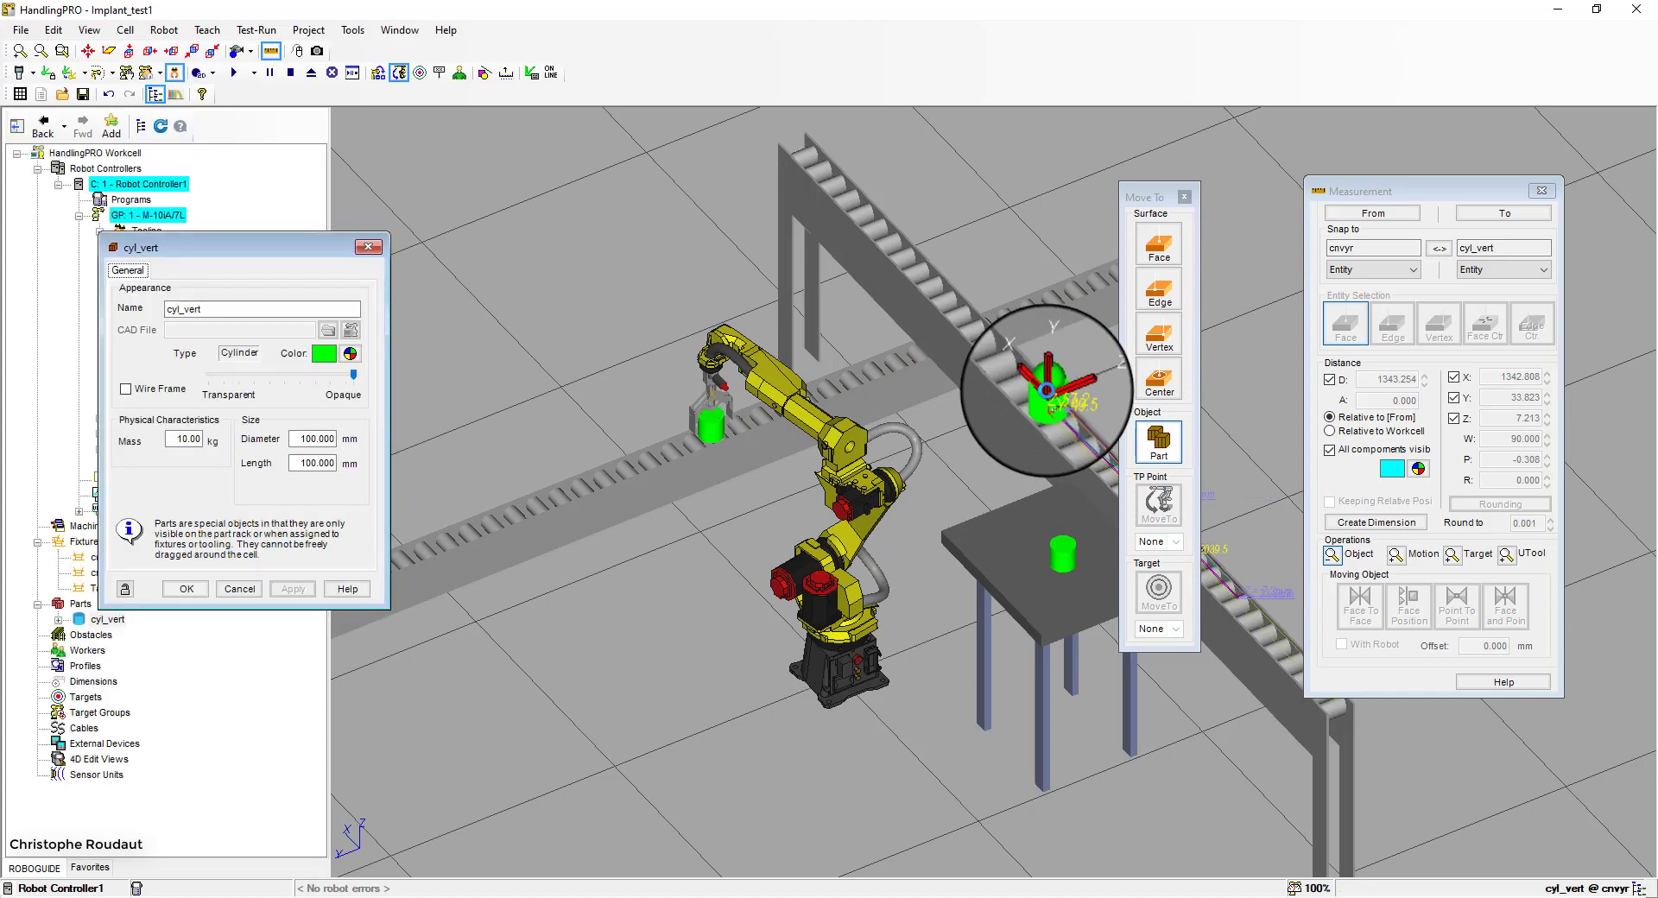
{"action": "left_click", "coordinate": [1159, 440]}
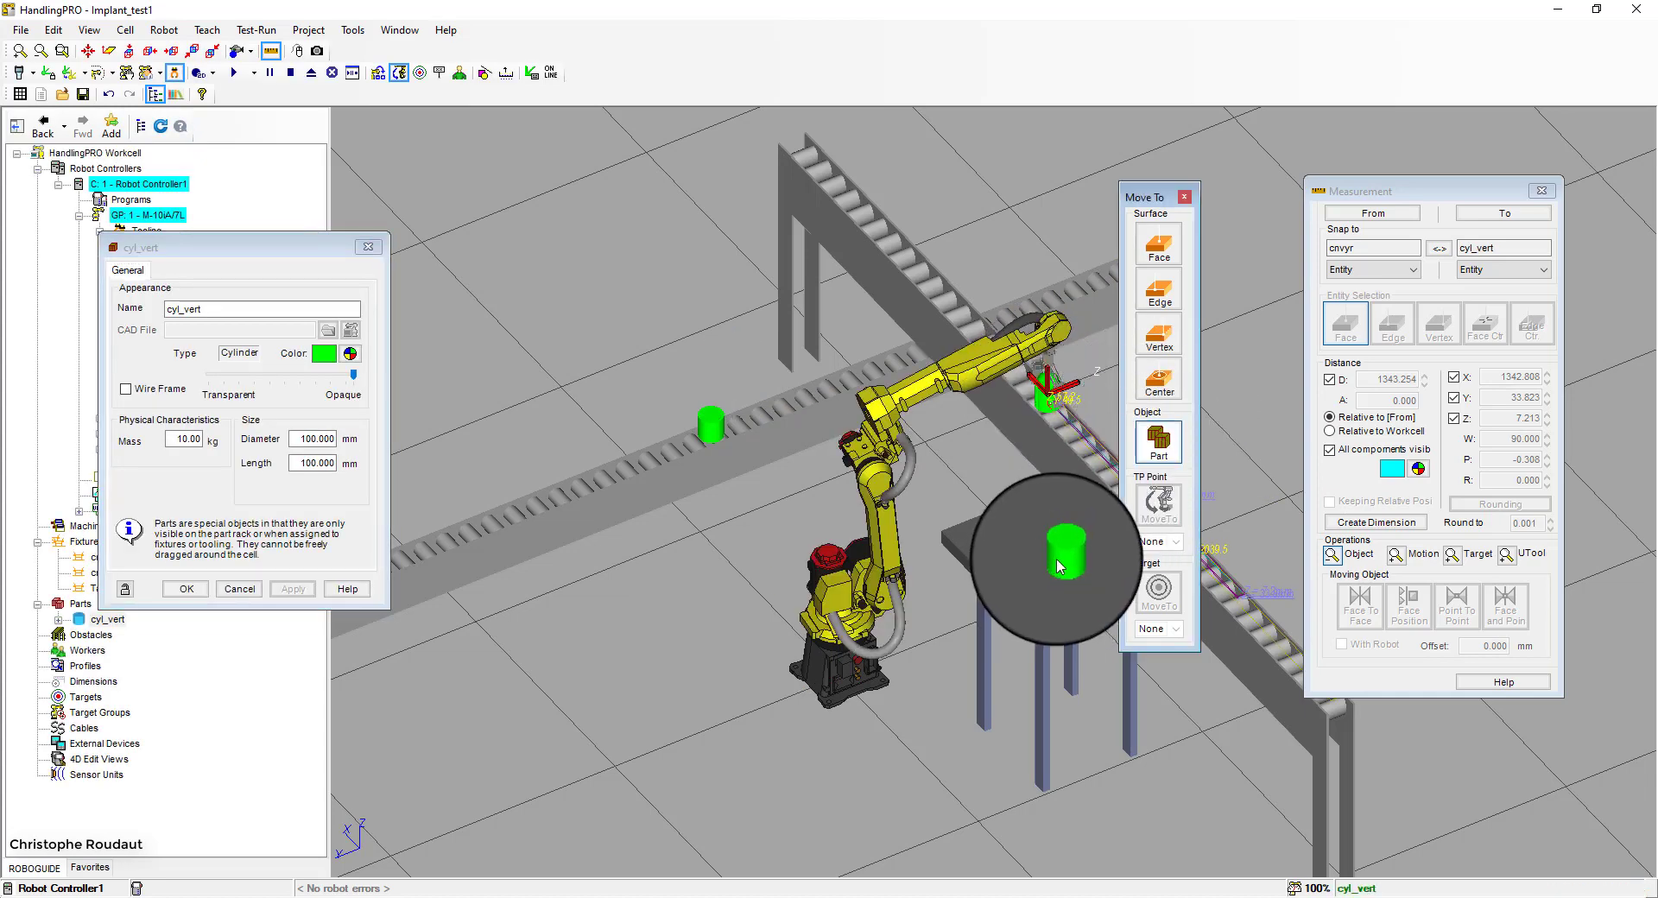
{"action": "left_click", "coordinate": [1060, 572]}
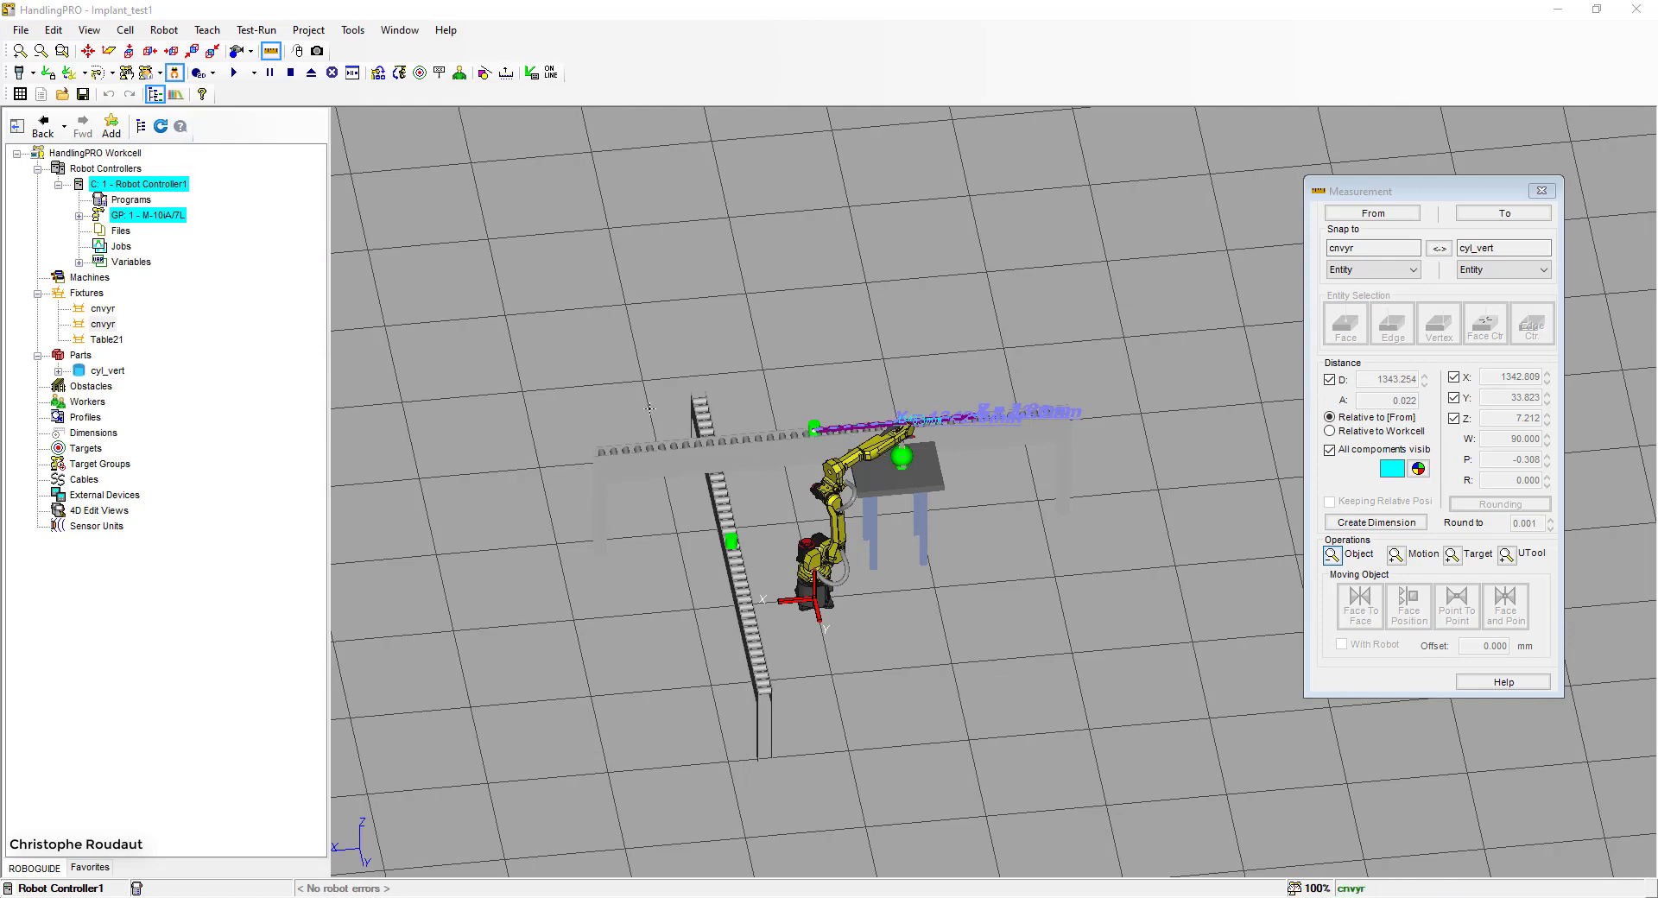
Display the robot's work envelope for UTool Zero and for Current UTool to examine its reach over the conveyors and table
{"action": "left_click", "coordinate": [111, 76]}
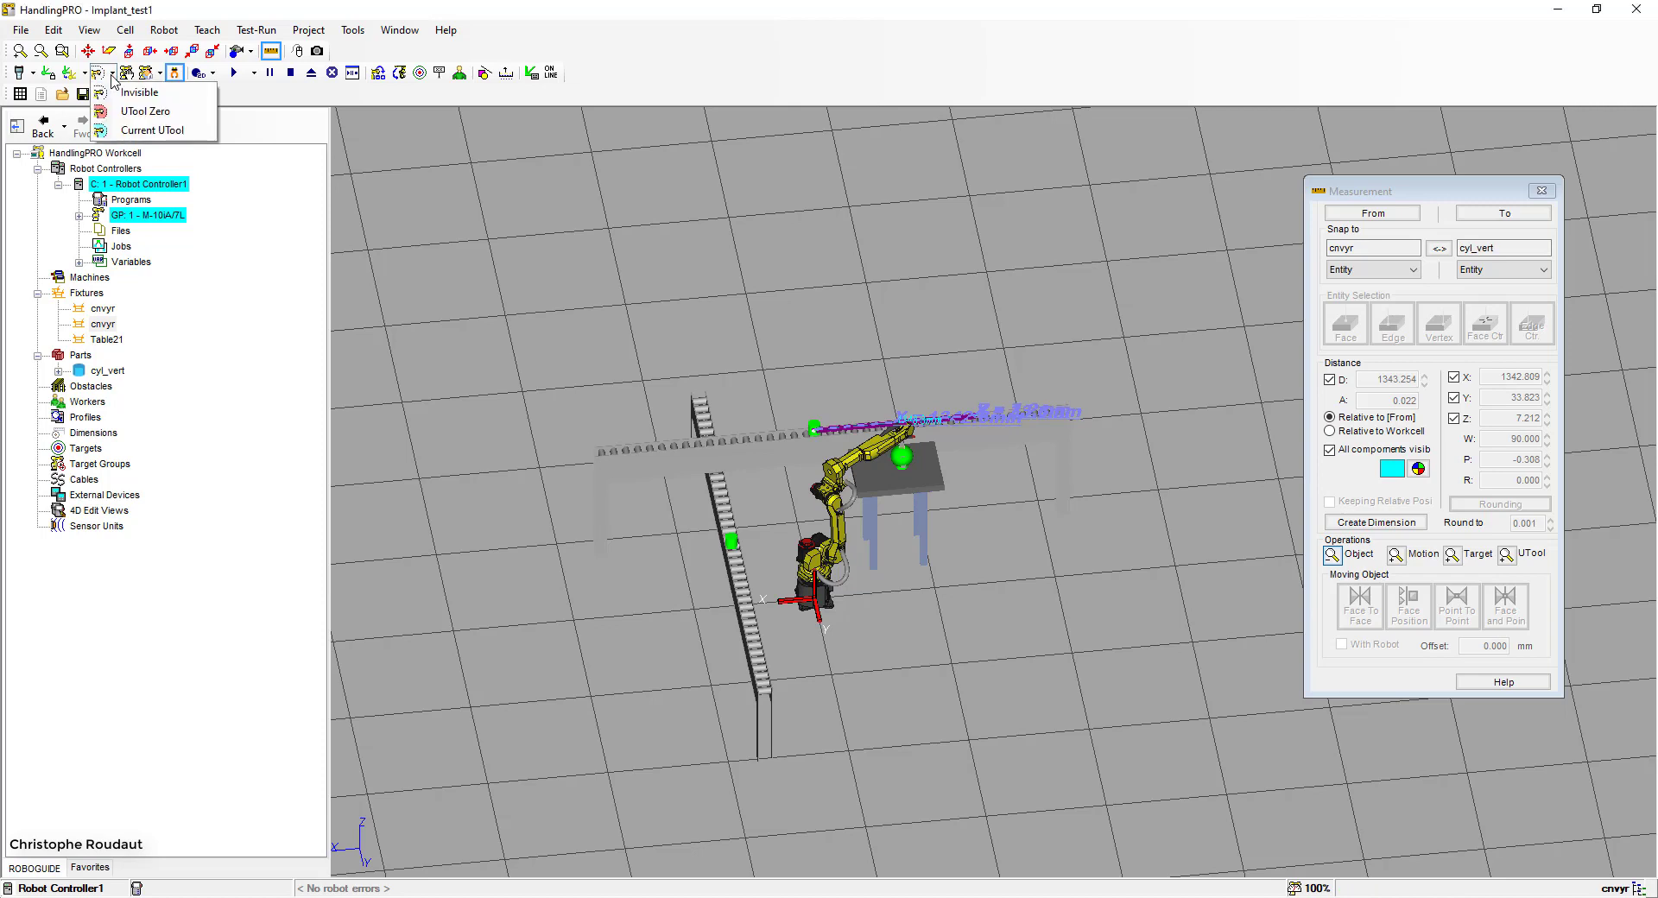
{"action": "left_click", "coordinate": [129, 115]}
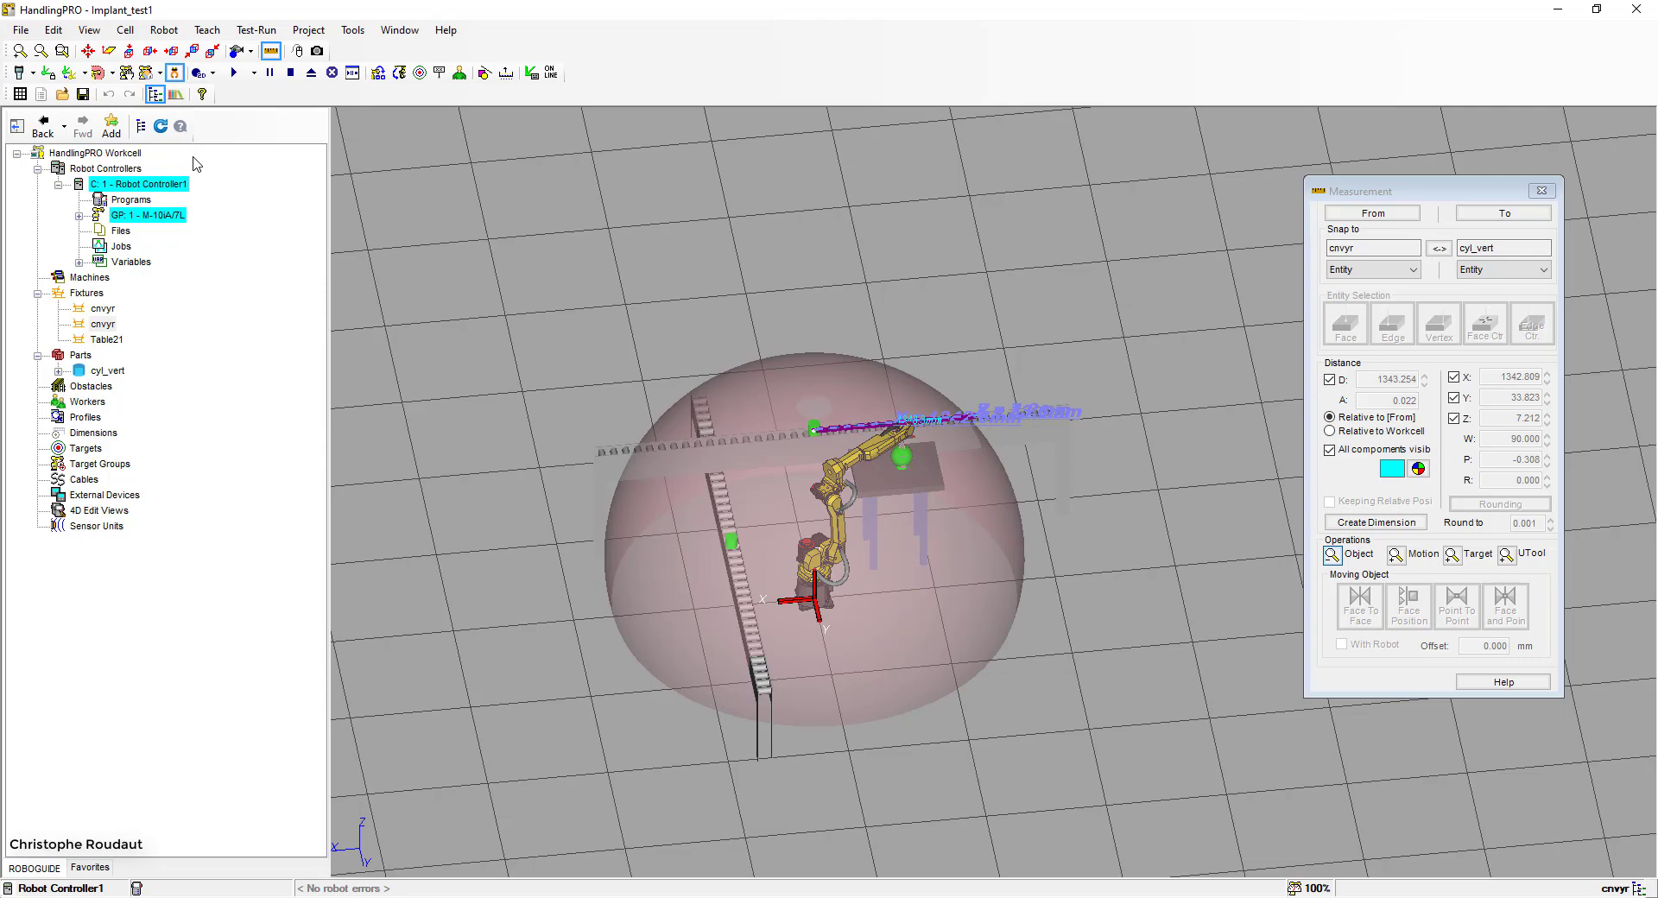
{"action": "right_click_drag", "start_coordinate": [717, 523], "coordinate": [754, 524]}
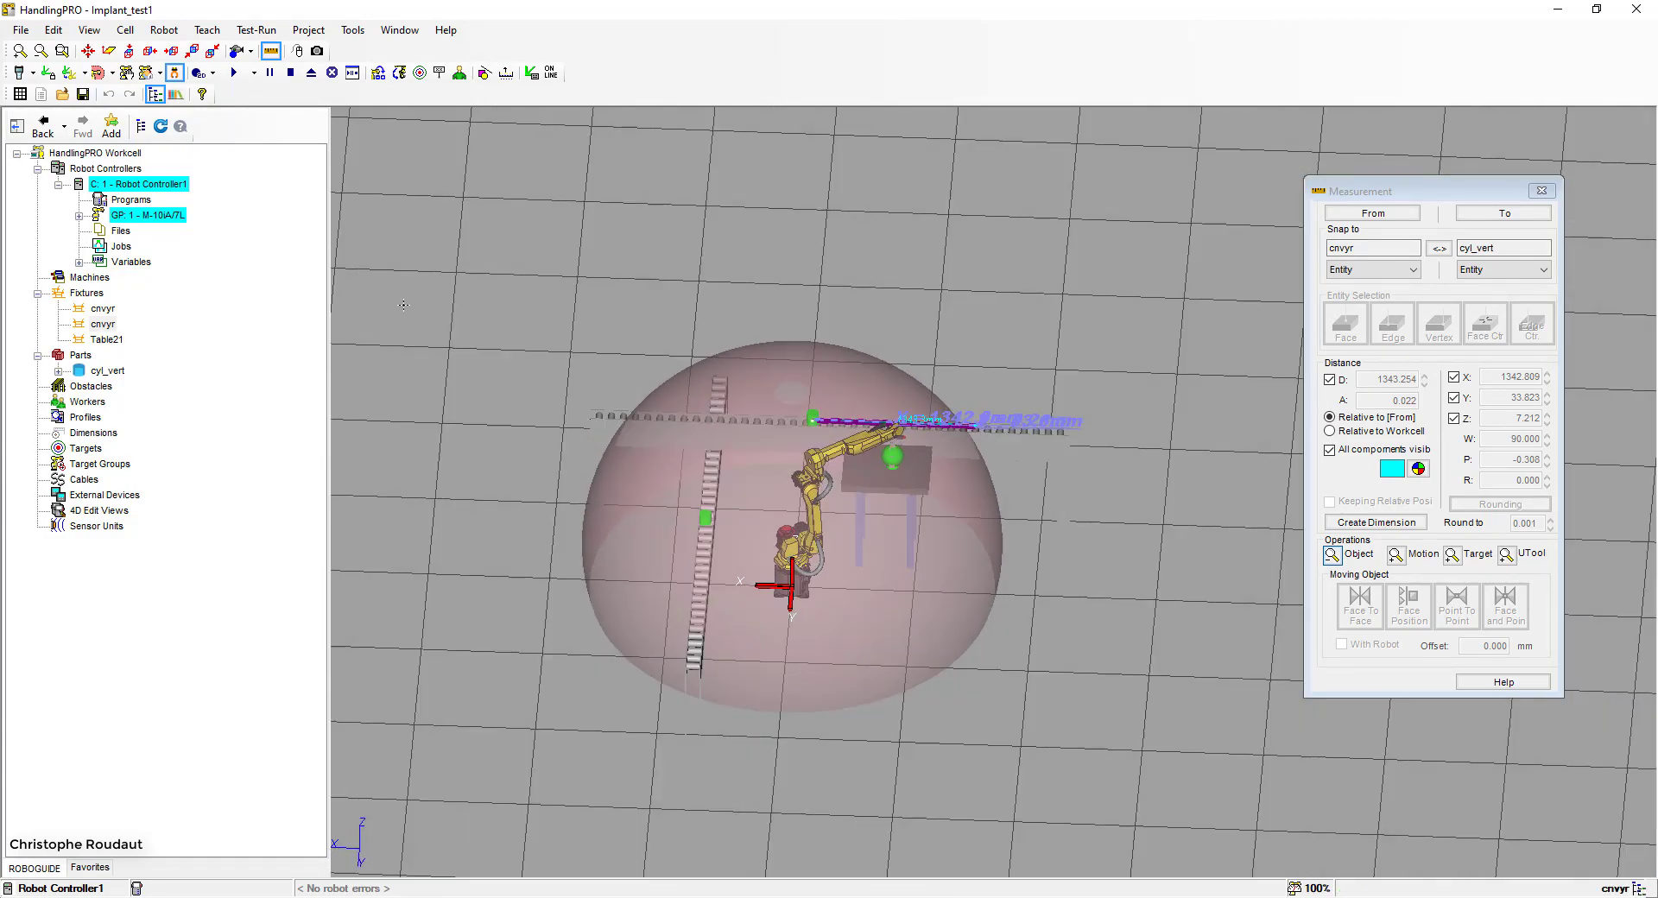
{"action": "left_click", "coordinate": [111, 74]}
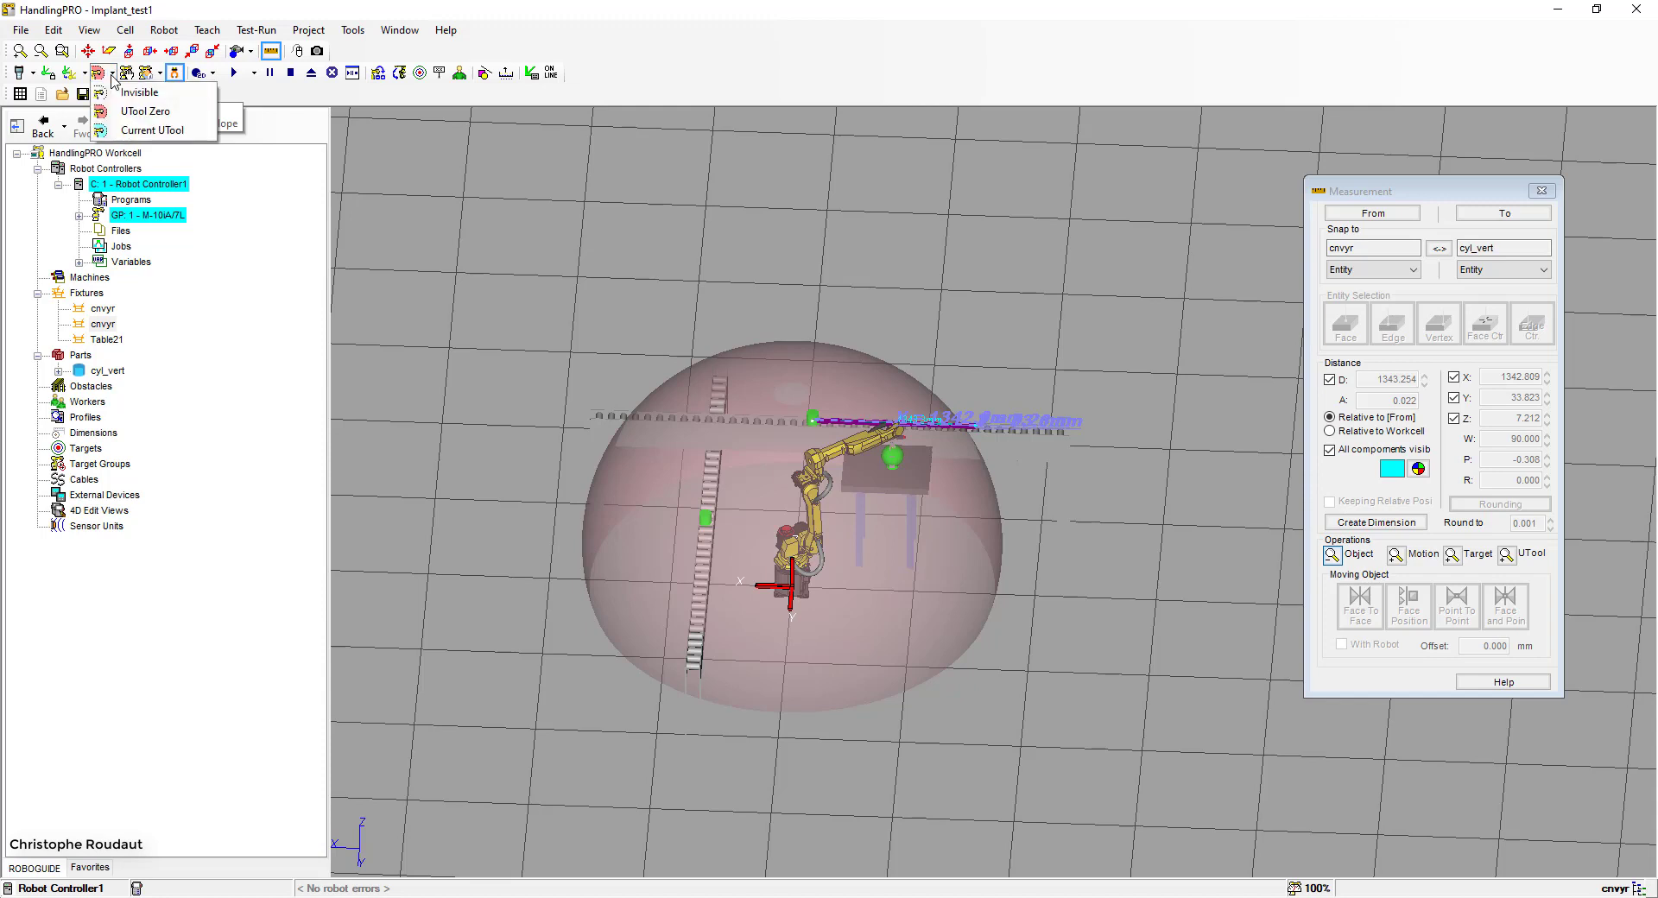
{"action": "left_click", "coordinate": [131, 133]}
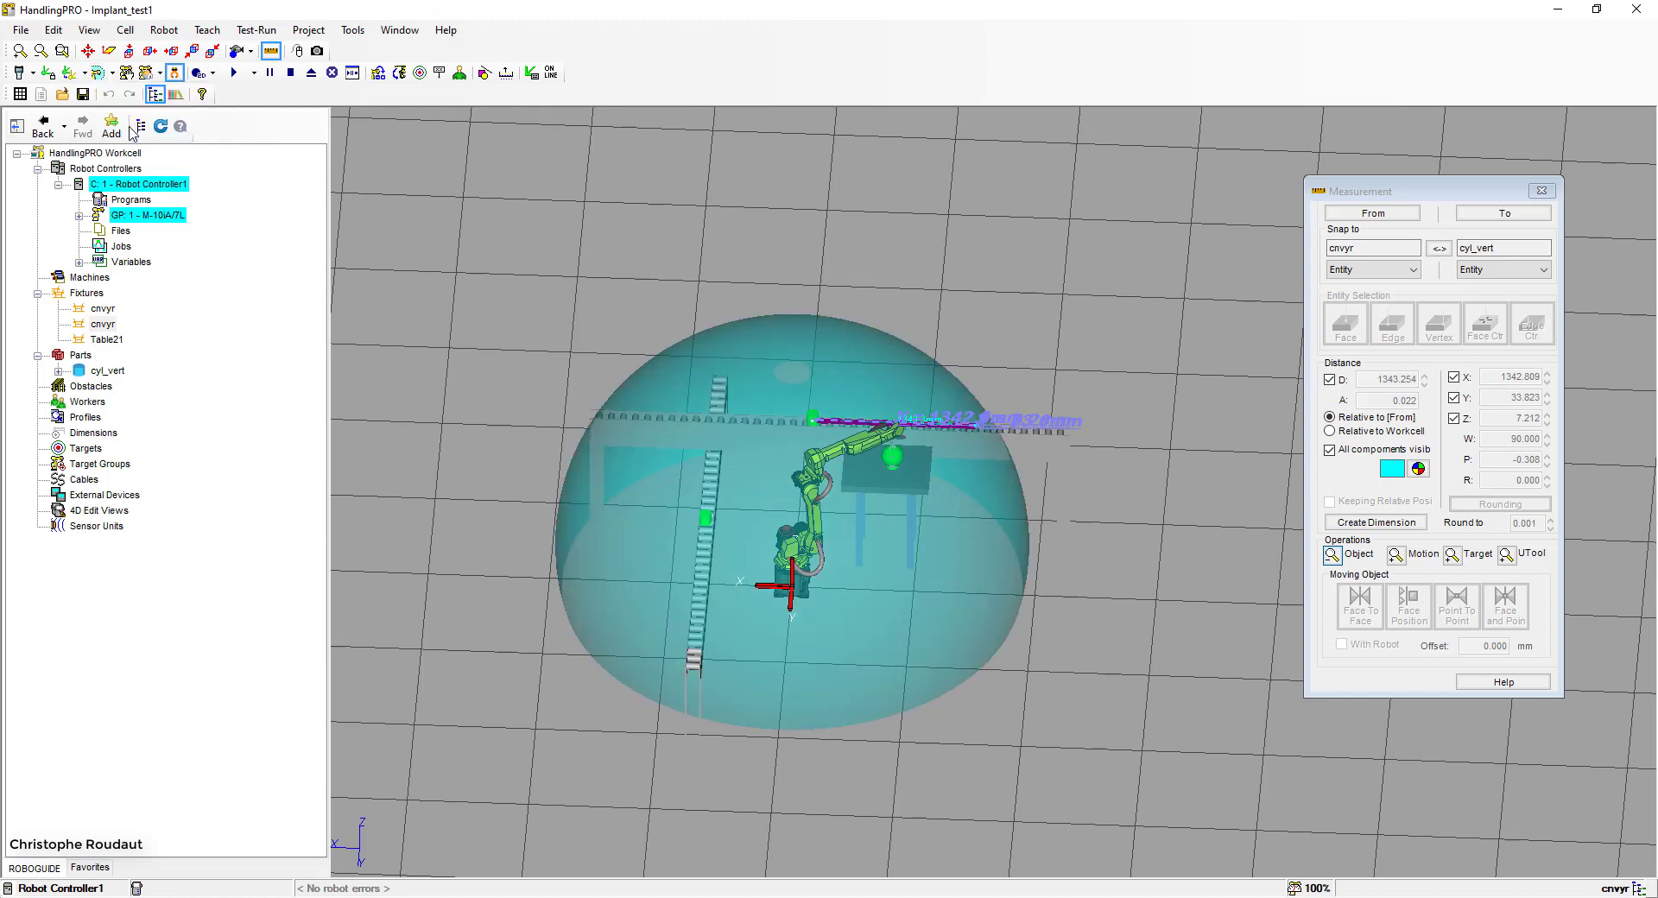
{"action": "left_click", "coordinate": [613, 783]}
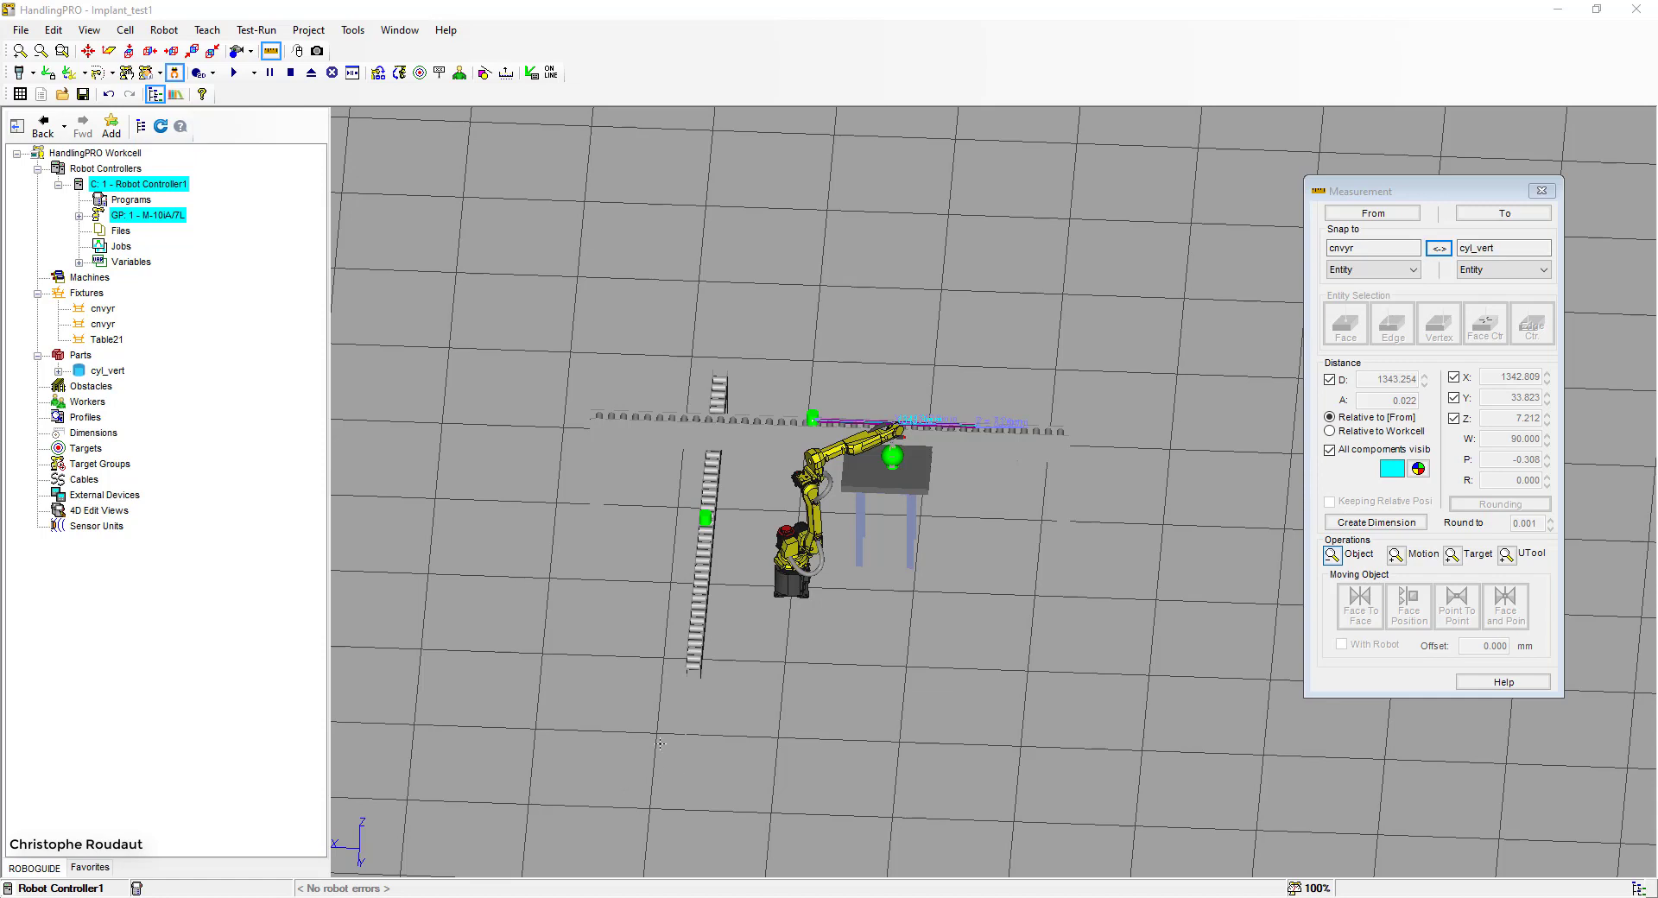
Add a worker to the workcell and place it at about X -119, Y 1000 mm, rotated to R -90 degrees
{"action": "right_click", "coordinate": [89, 406]}
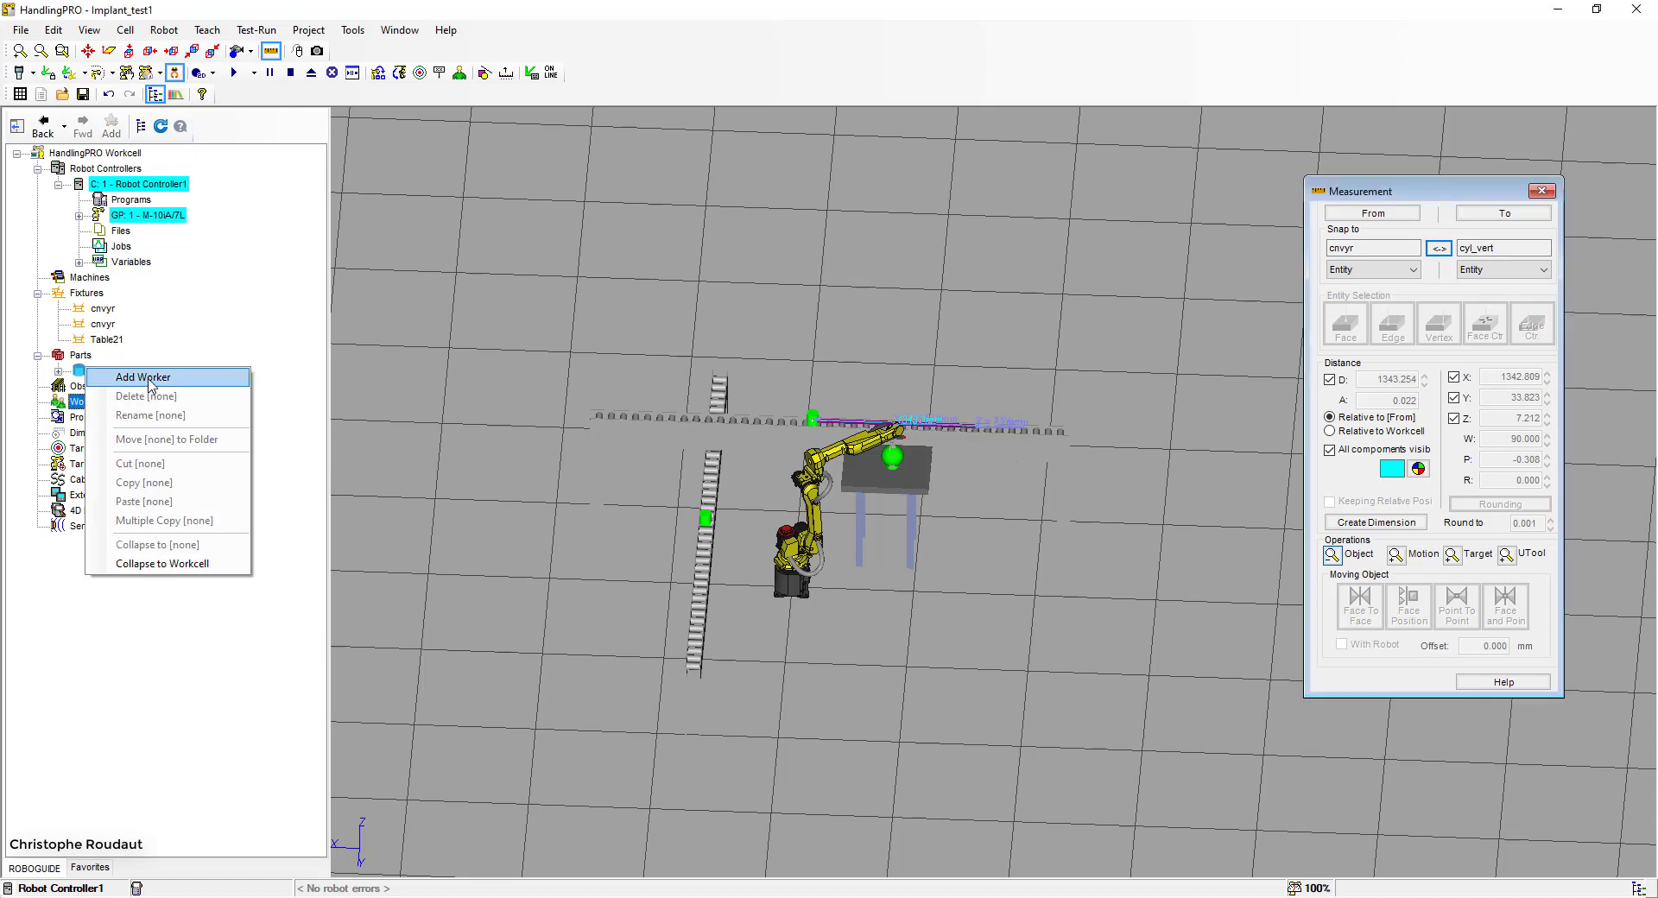
{"action": "left_click", "coordinate": [142, 381]}
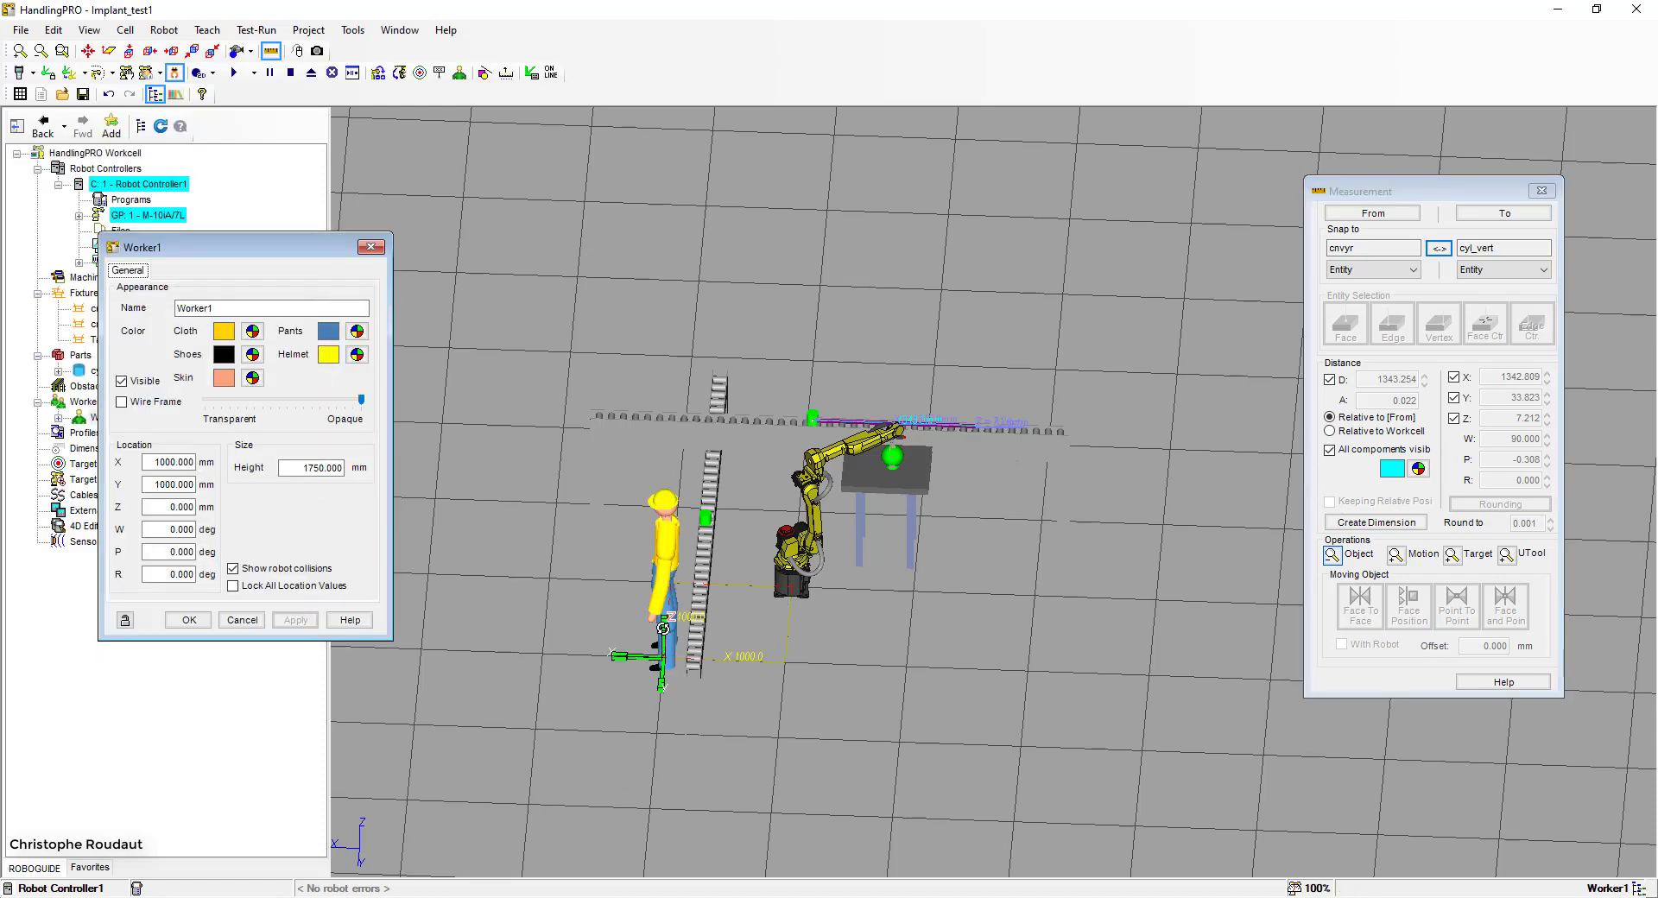
{"action": "left_click_drag", "start_coordinate": [662, 628], "coordinate": [570, 585]}
{"action": "left_click_drag", "start_coordinate": [640, 663], "coordinate": [853, 666]}
{"action": "right_click_drag", "start_coordinate": [893, 644], "coordinate": [987, 677]}
{"action": "right_click_drag", "start_coordinate": [829, 600], "coordinate": [720, 454]}
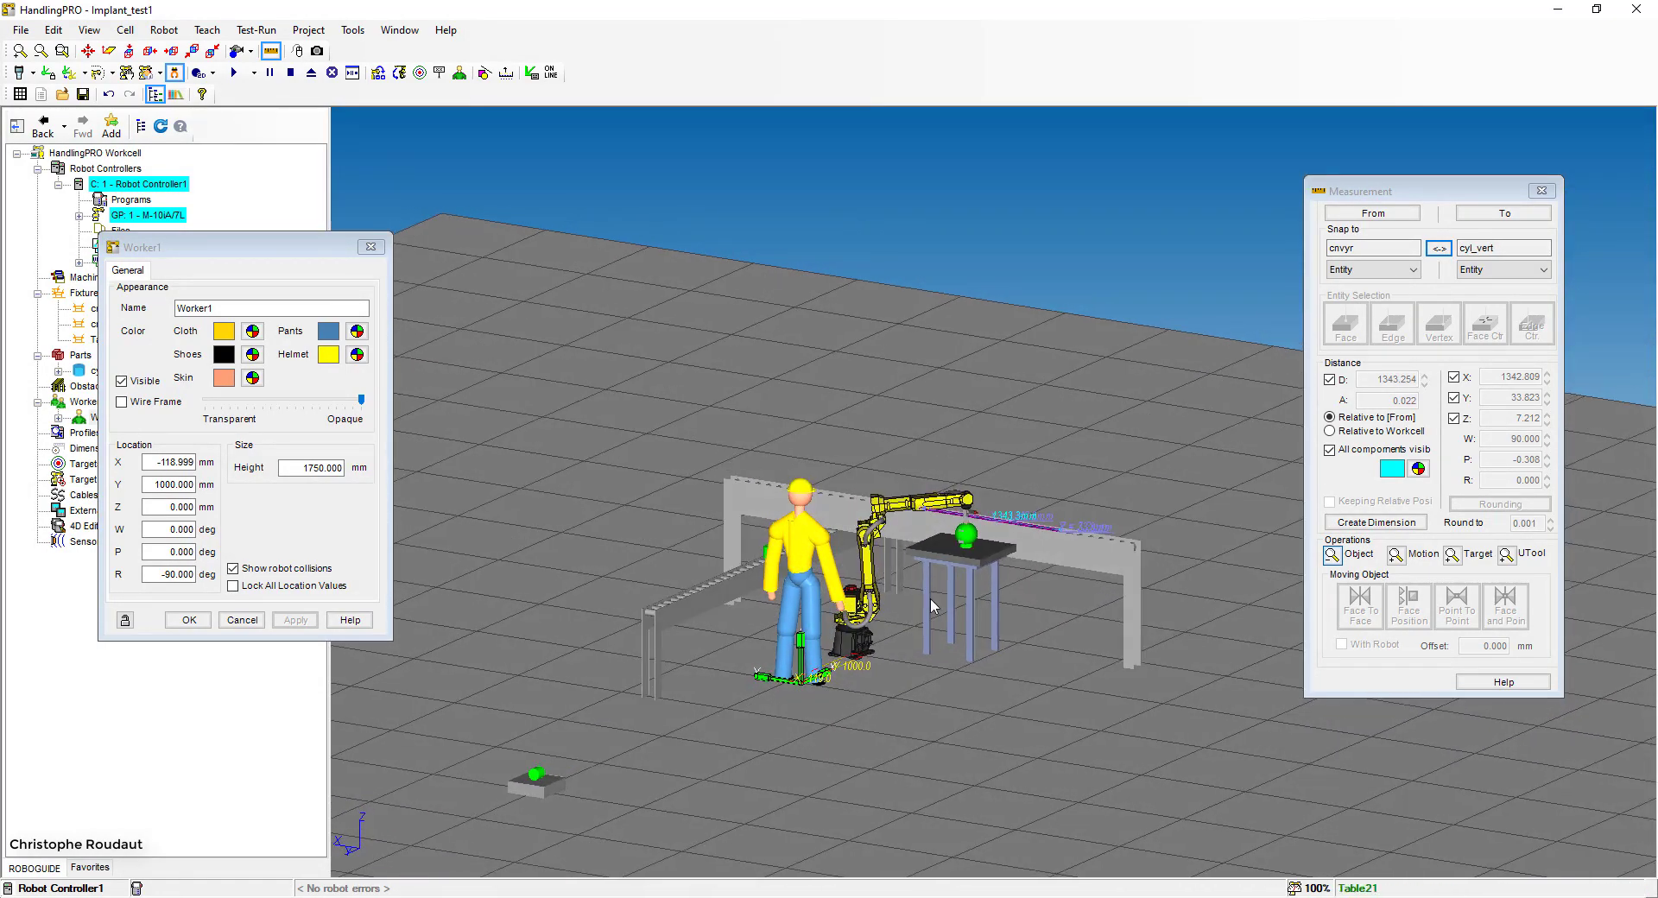
Raise the M-10iA/7L robot's base to Z 700 mm above the floor
{"action": "scroll", "coordinate": [896, 654], "scroll_direction": "up", "scroll_amount": 3}
{"action": "right_click_drag", "start_coordinate": [898, 653], "coordinate": [870, 649]}
{"action": "left_click", "coordinate": [874, 639]}
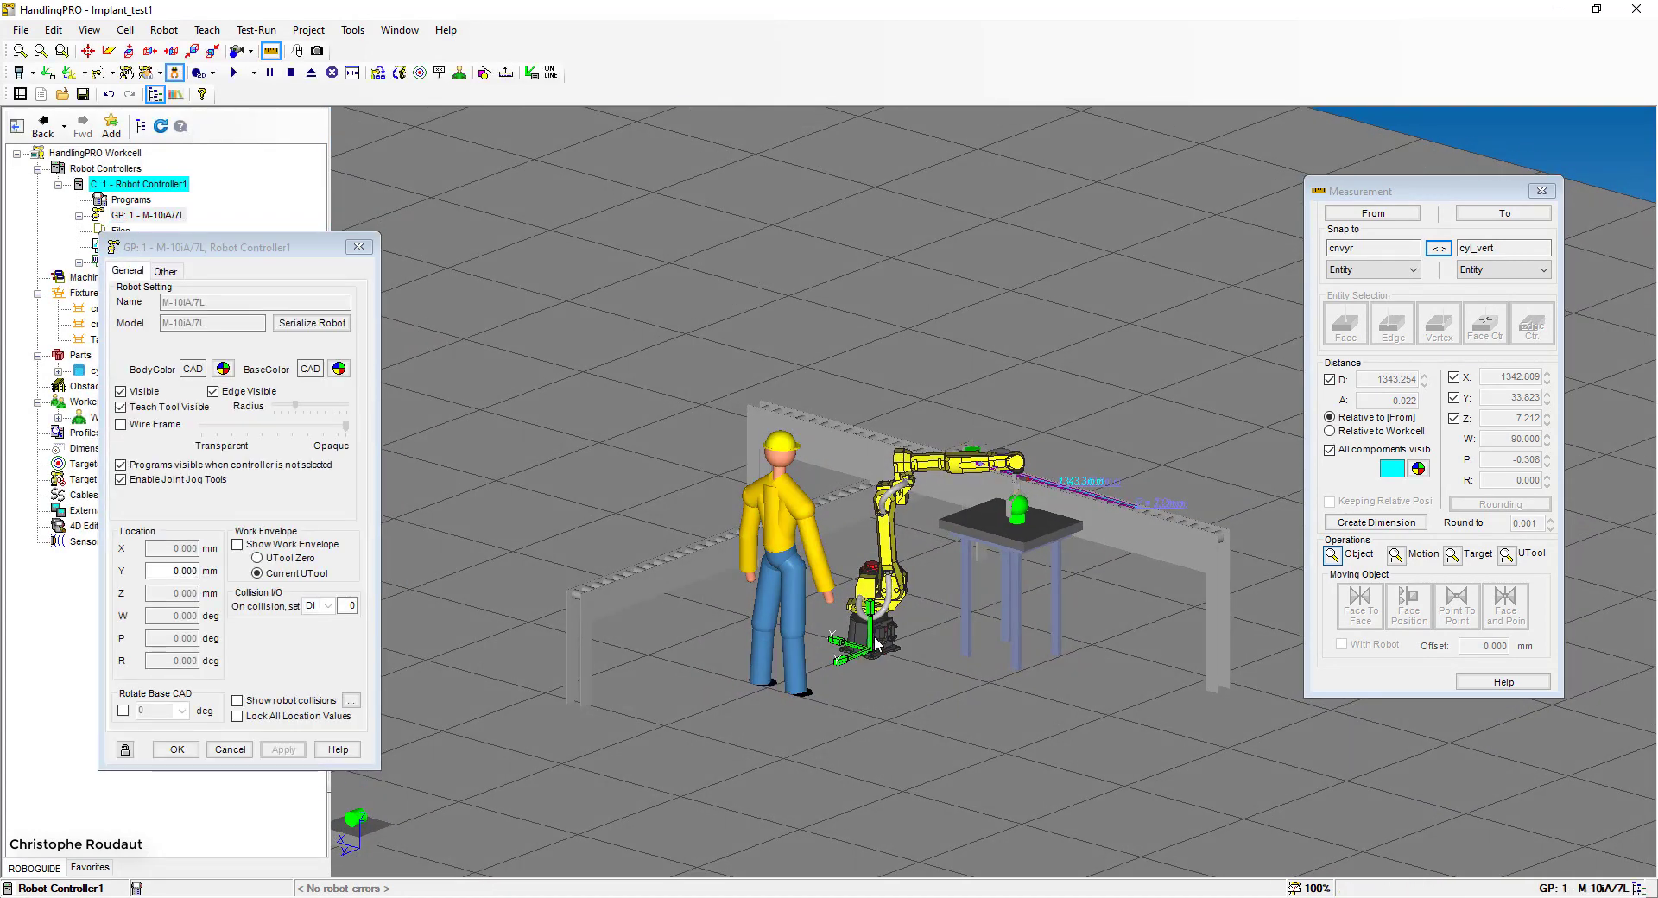
{"action": "left_click_drag", "start_coordinate": [873, 640], "coordinate": [872, 557]}
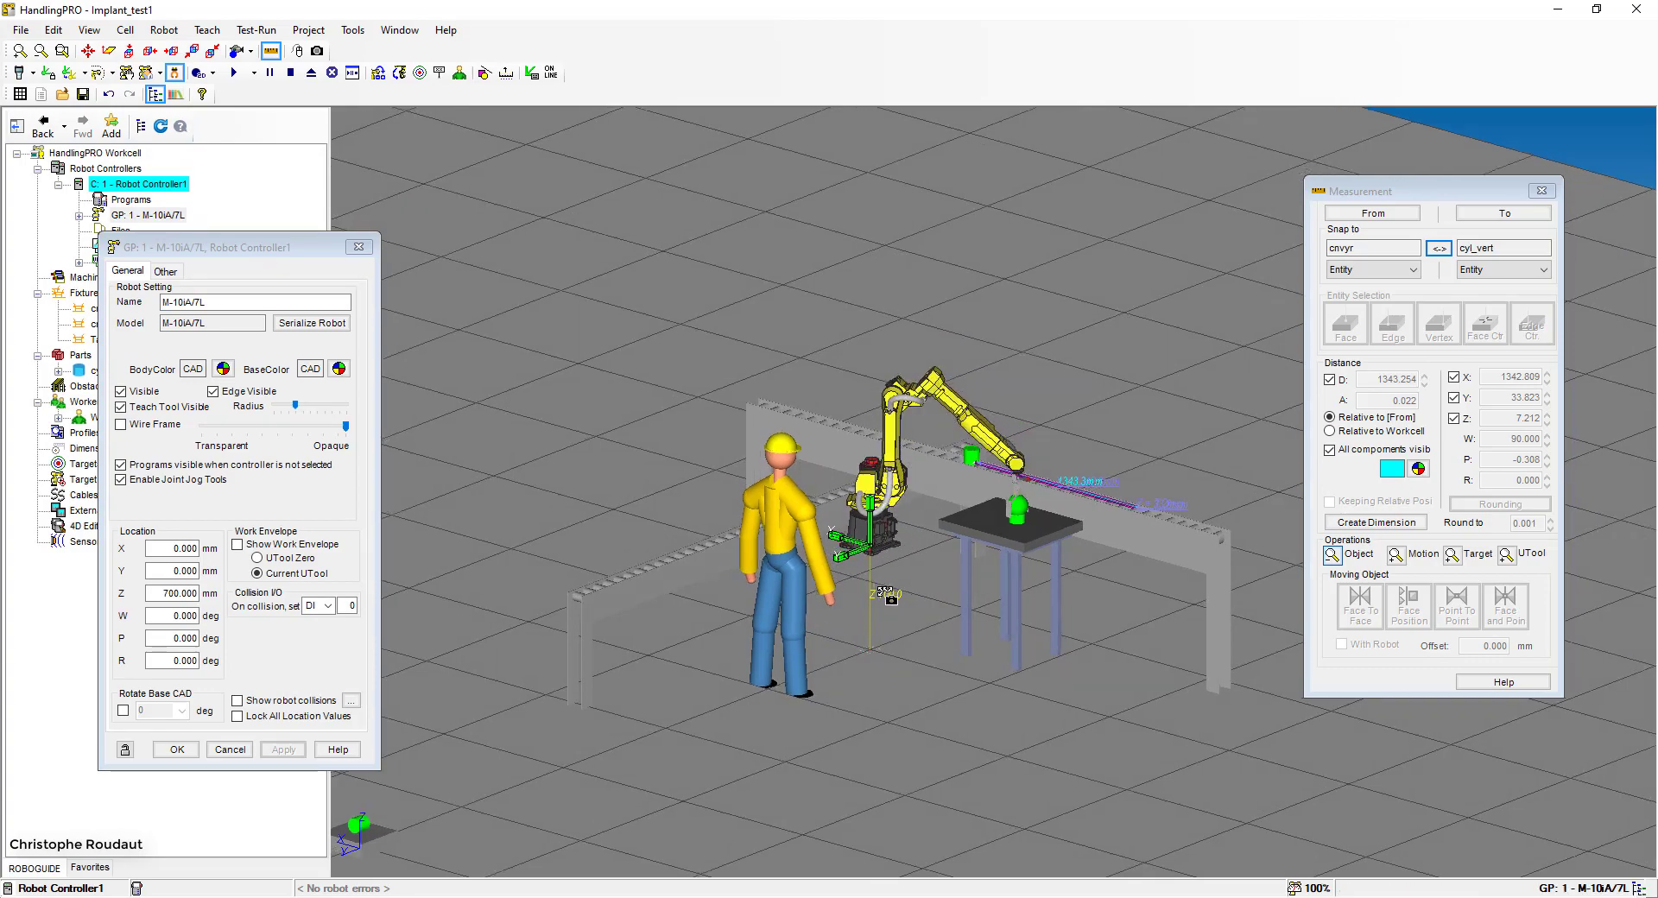
{"action": "right_click_drag", "start_coordinate": [873, 586], "coordinate": [1083, 668]}
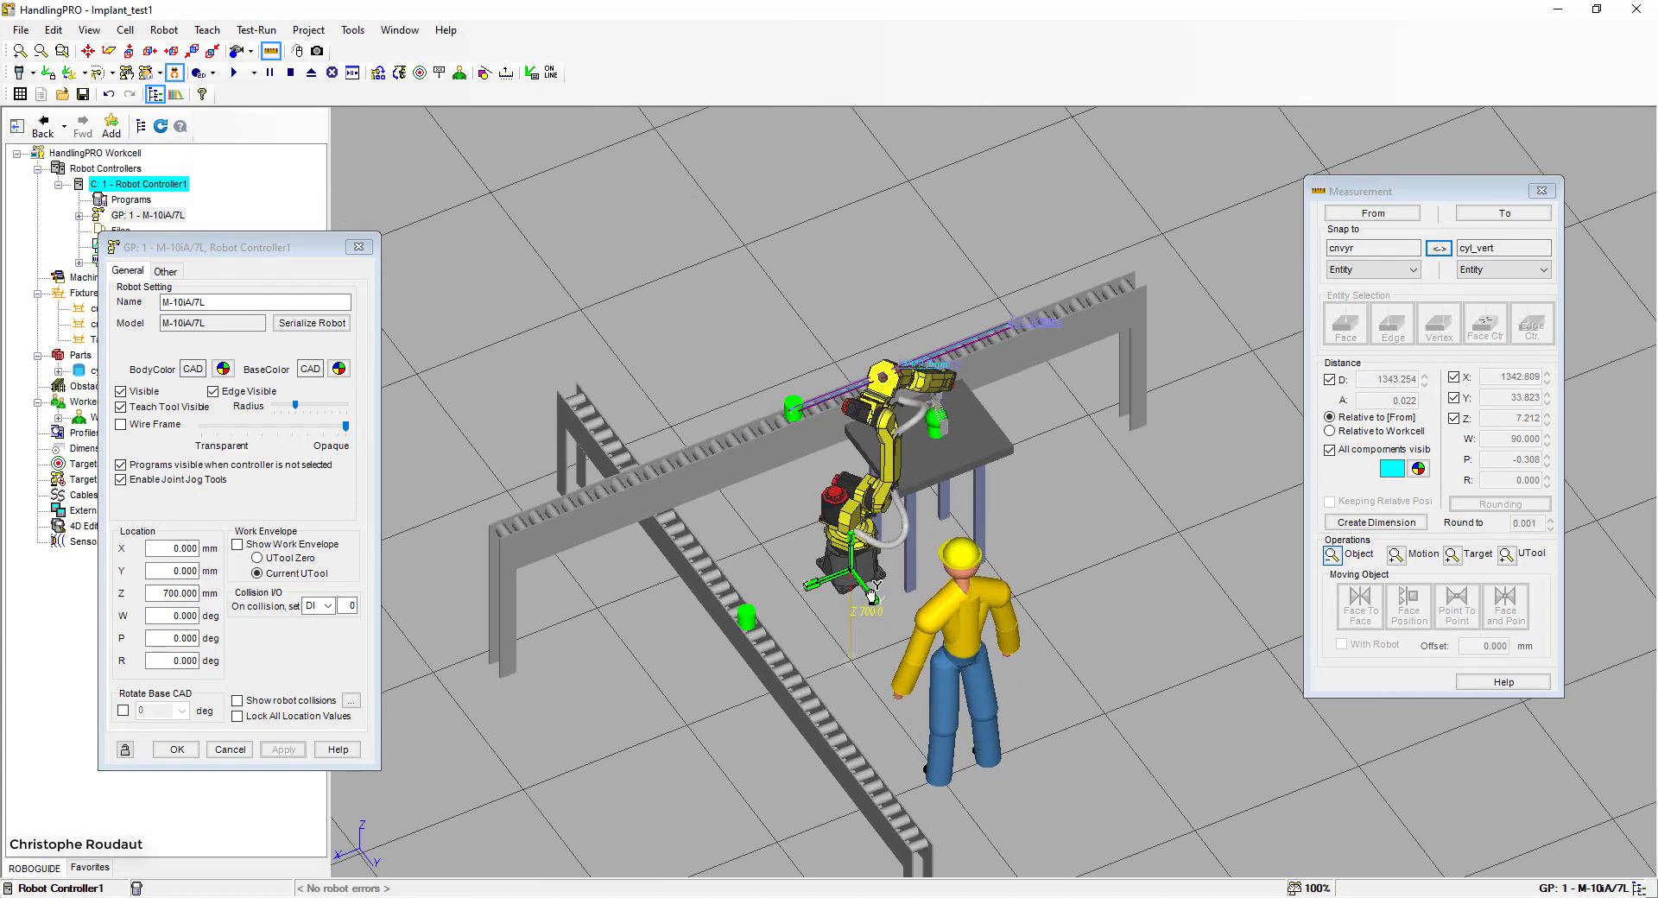
{"action": "scroll", "coordinate": [861, 580], "scroll_direction": "up", "scroll_amount": 8}
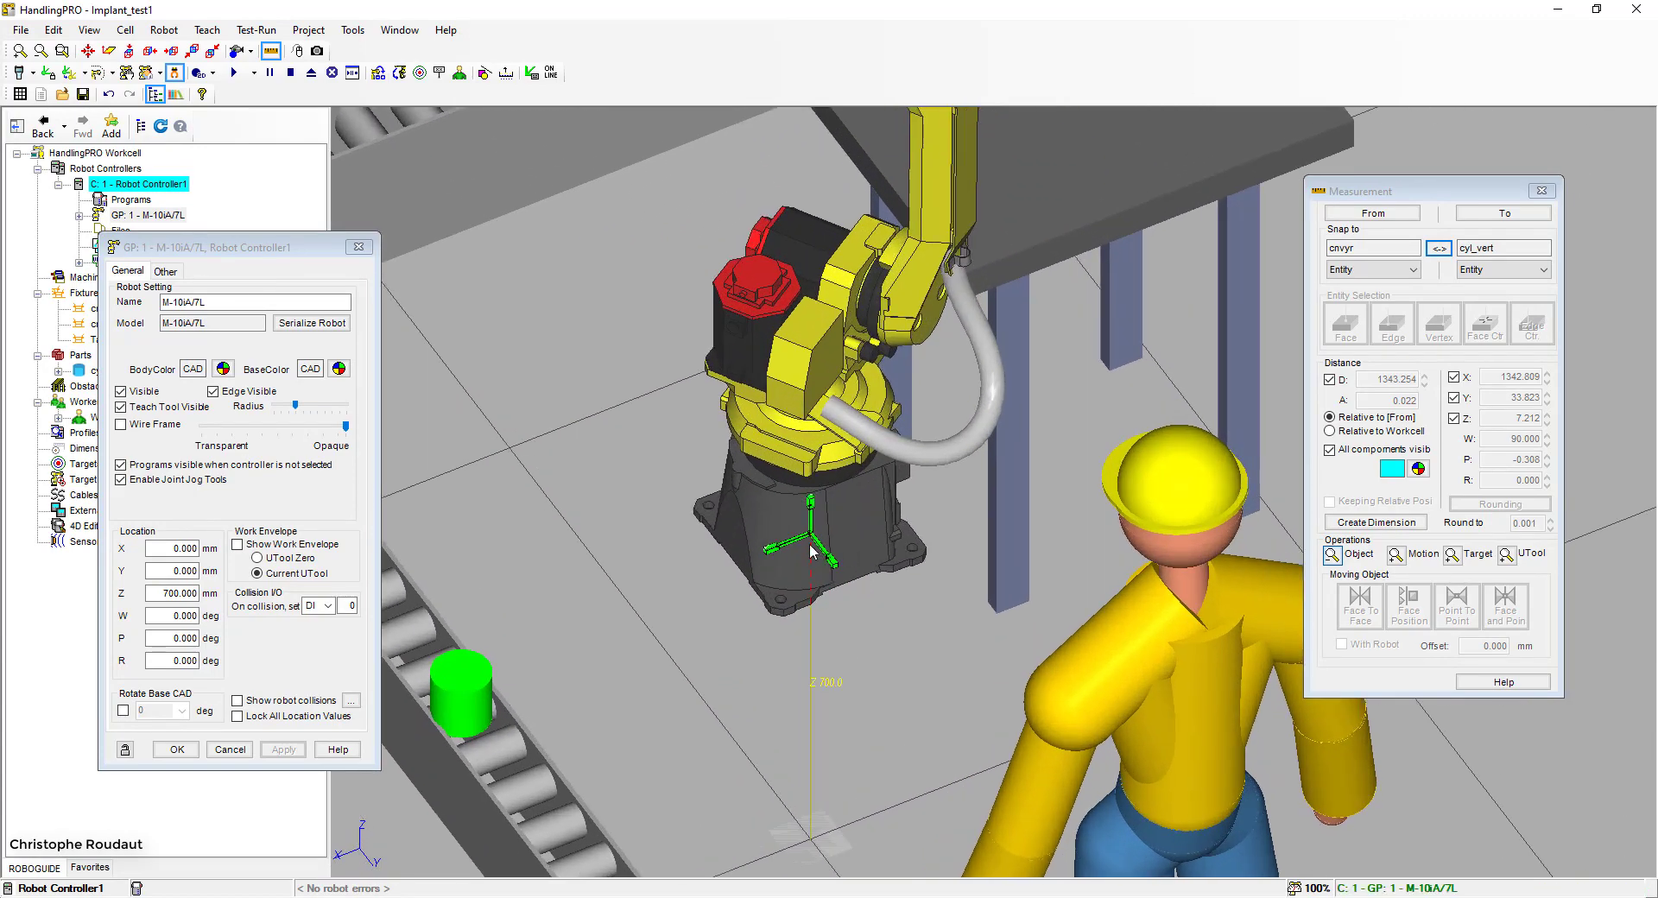
{"action": "right_click_drag", "start_coordinate": [810, 552], "coordinate": [923, 595]}
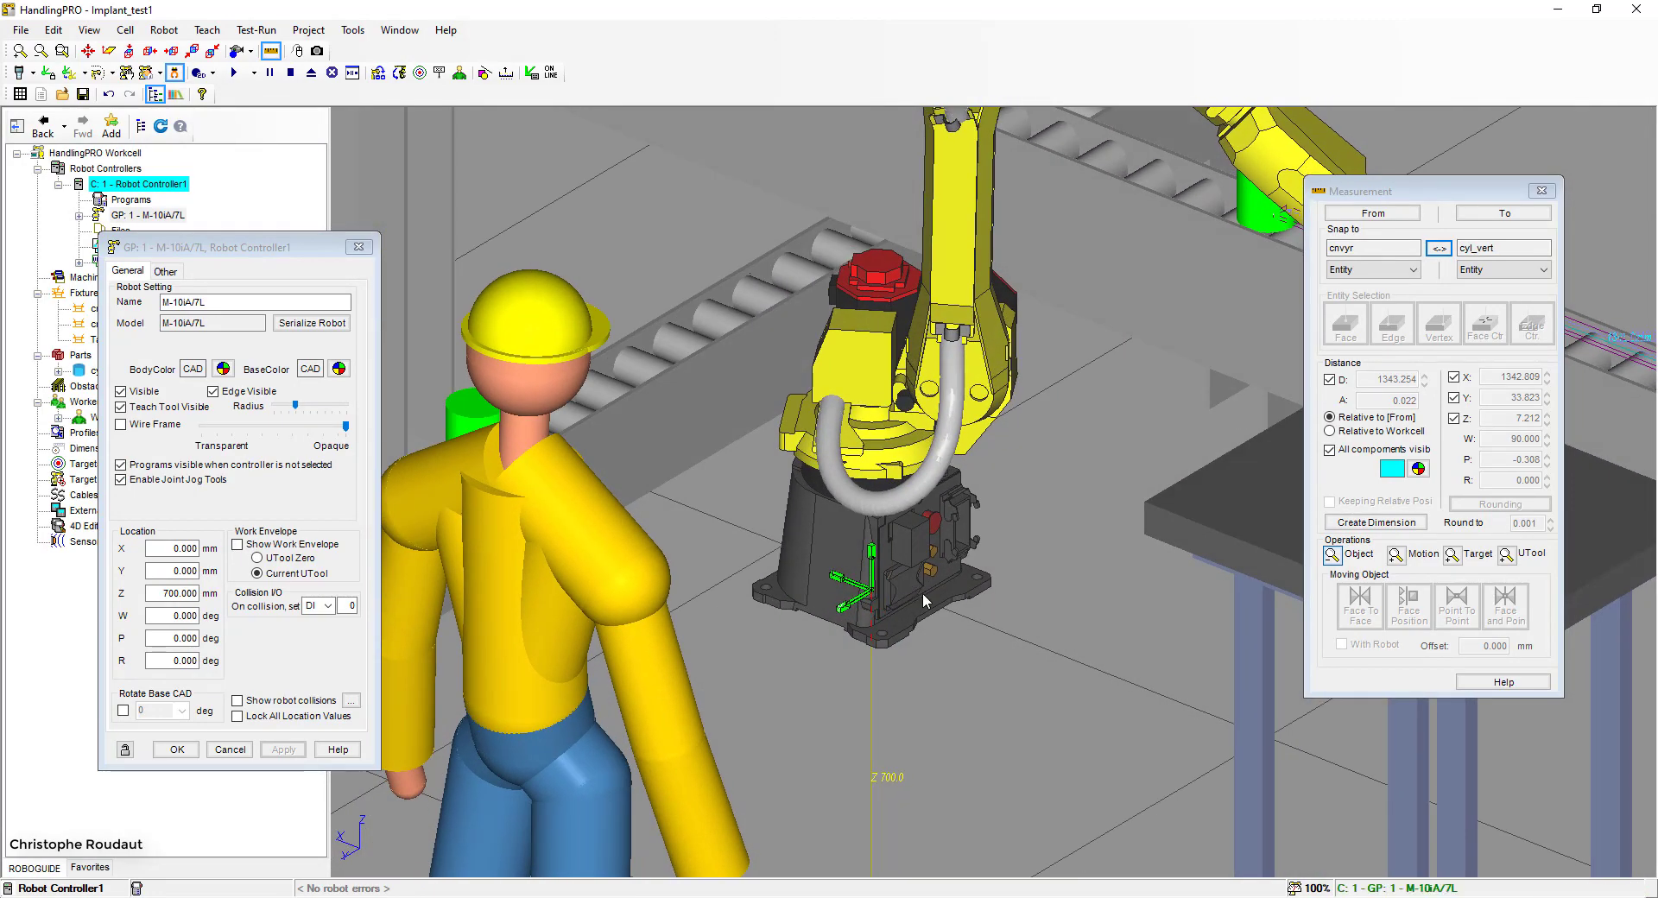